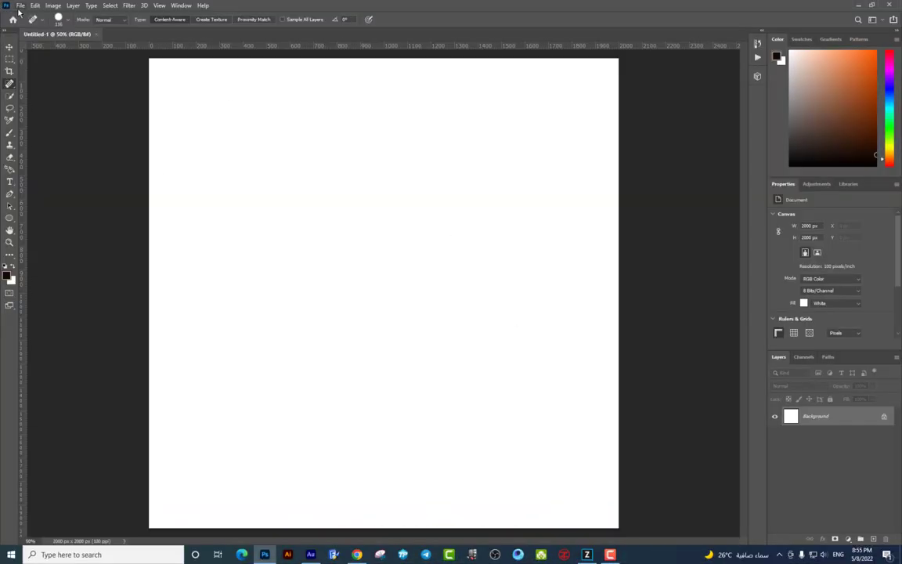
- Set up a new document 2000 px wide and 3000 px tall
{"action": "left_click", "coordinate": [21, 5]}
{"action": "left_click", "coordinate": [35, 22]}
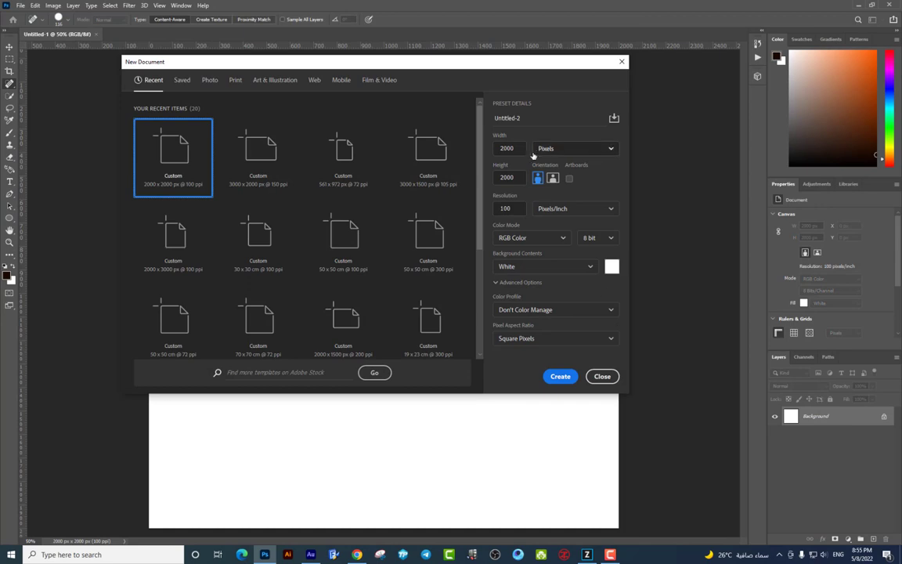
{"action": "left_click", "coordinate": [530, 157]}
{"action": "double_click", "coordinate": [508, 148]}
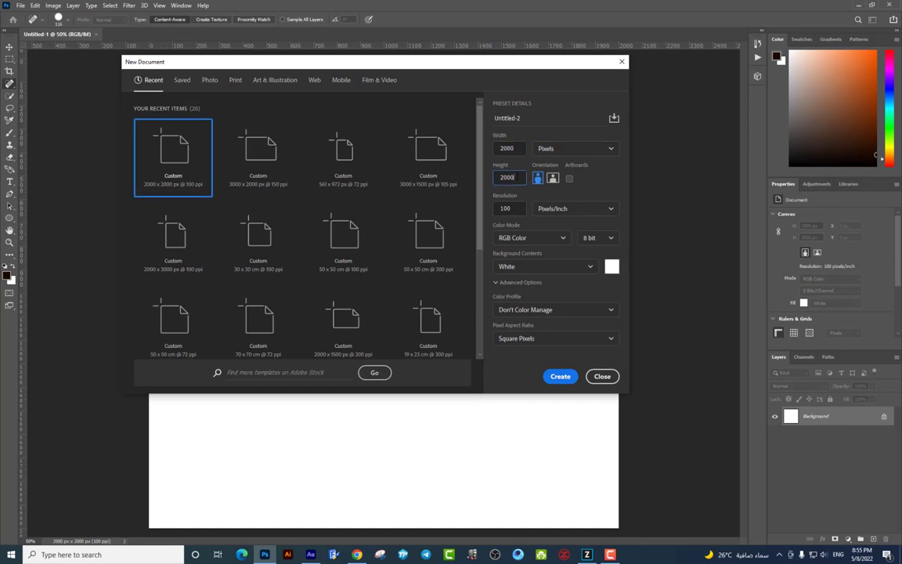
{"action": "key", "text": "Tab"}
{"action": "type", "text": "3000"}
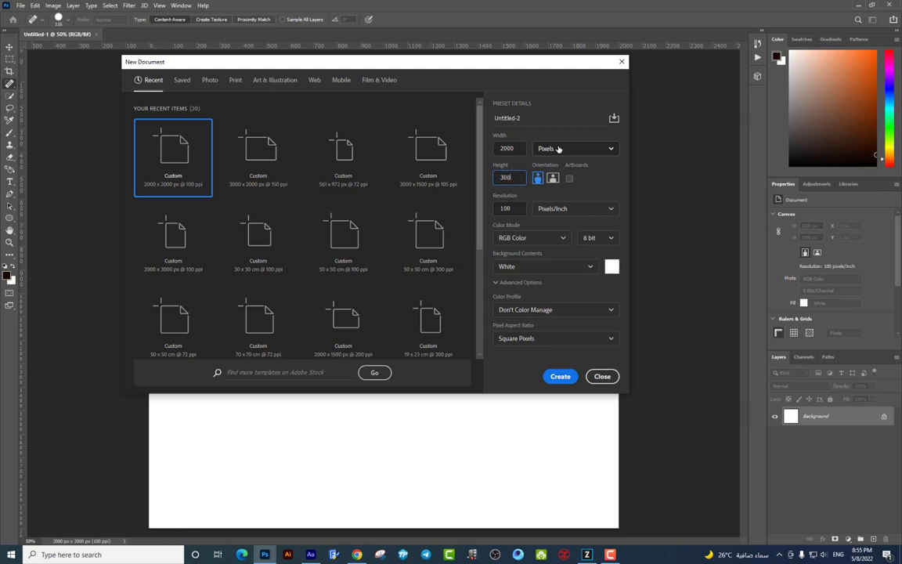
{"action": "key", "text": "Tab"}
{"action": "key", "text": "Tab"}
- Create the new portrait document, close the old Untitled-1 document, and show the desktop
{"action": "key", "text": "Return"}
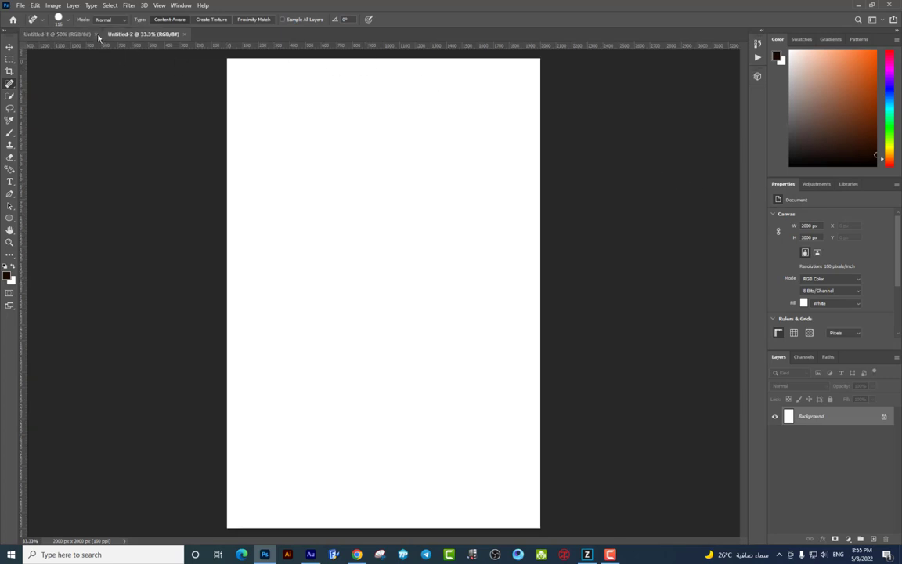
{"action": "left_click", "coordinate": [97, 34]}
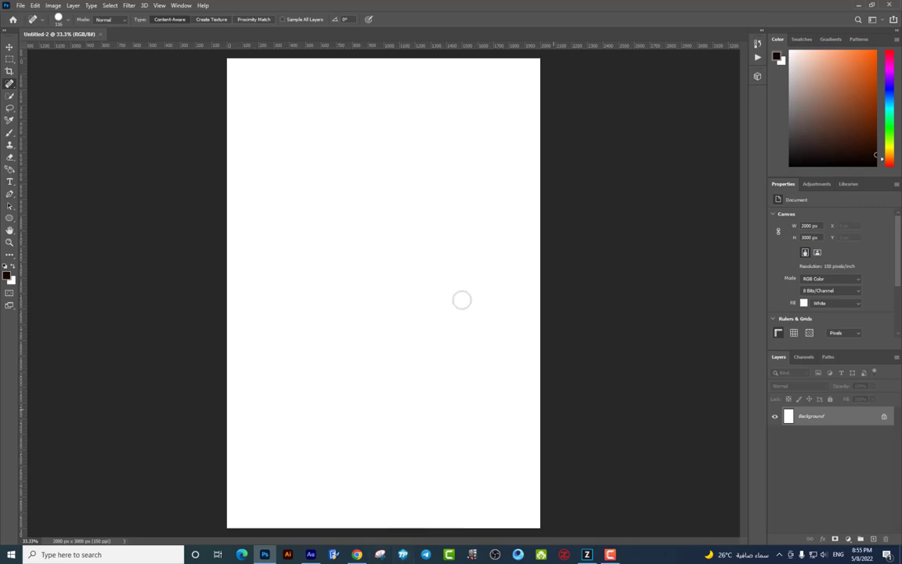
{"action": "key", "text": "super+d"}
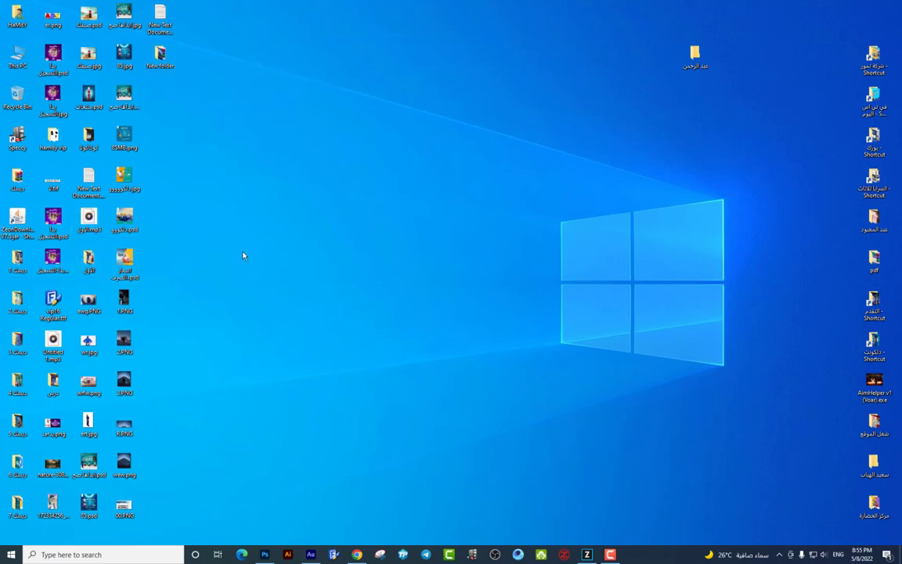
- Open the كوكاكولا folder and drag Classical Coca-Cola bottle.jpg into Photoshop
{"action": "double_click", "coordinate": [86, 136]}
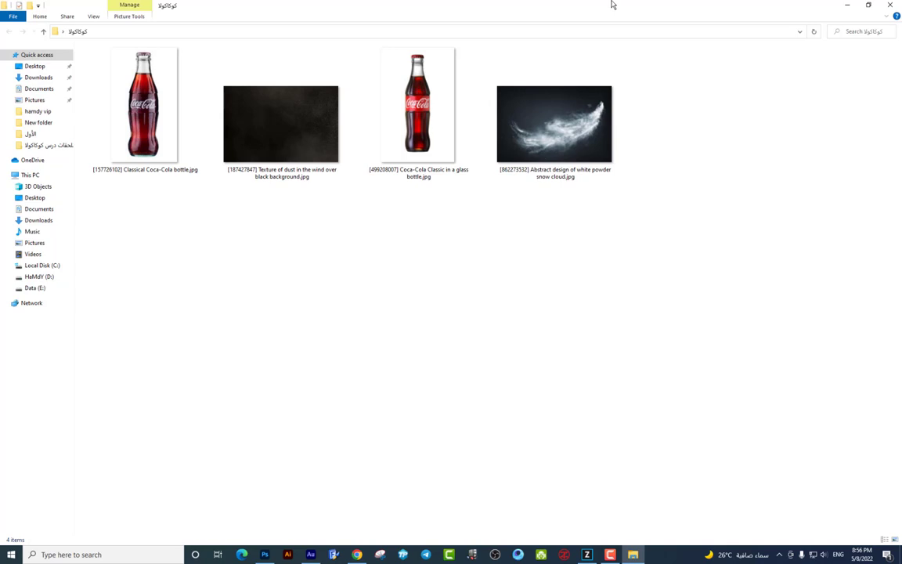
{"action": "mouse_move", "coordinate": [182, 148]}
{"action": "left_mouse_down"}
{"action": "mouse_move", "coordinate": [540, 6]}
{"action": "mouse_move", "coordinate": [467, 282]}
{"action": "left_mouse_up"}
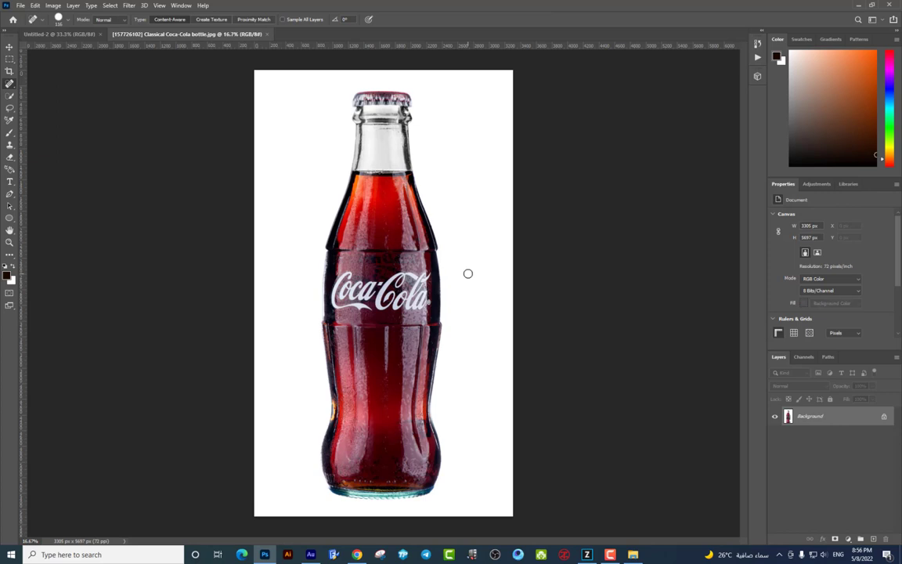
- Inspect the bottle up close, then auto-select it with Select > Subject
{"action": "key", "text": "ctrl+plus"}
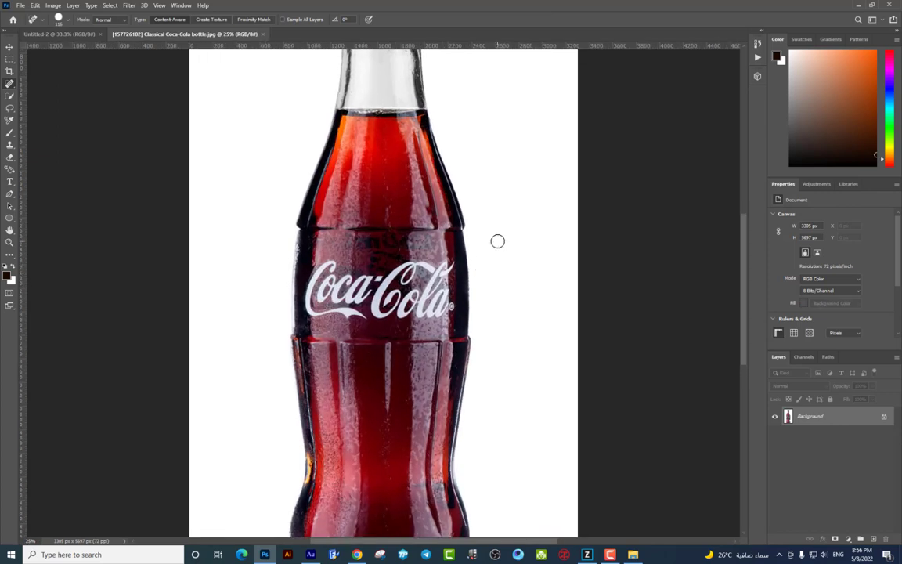
{"action": "mouse_move", "coordinate": [451, 259]}
{"action": "left_mouse_down"}
{"action": "mouse_move", "coordinate": [469, 384]}
{"action": "mouse_move", "coordinate": [432, 254]}
{"action": "left_mouse_up"}
{"action": "key", "text": "ctrl+minus"}
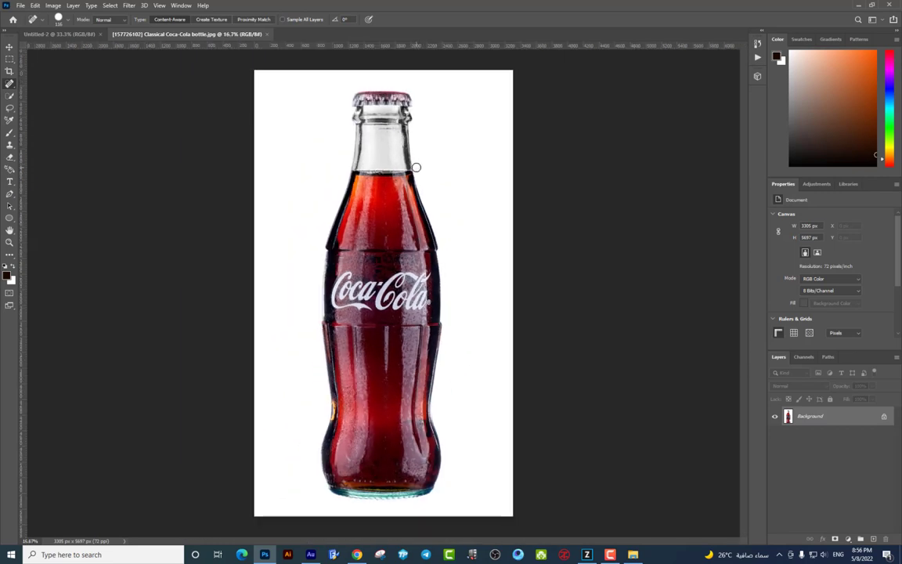
{"action": "left_click", "coordinate": [114, 7]}
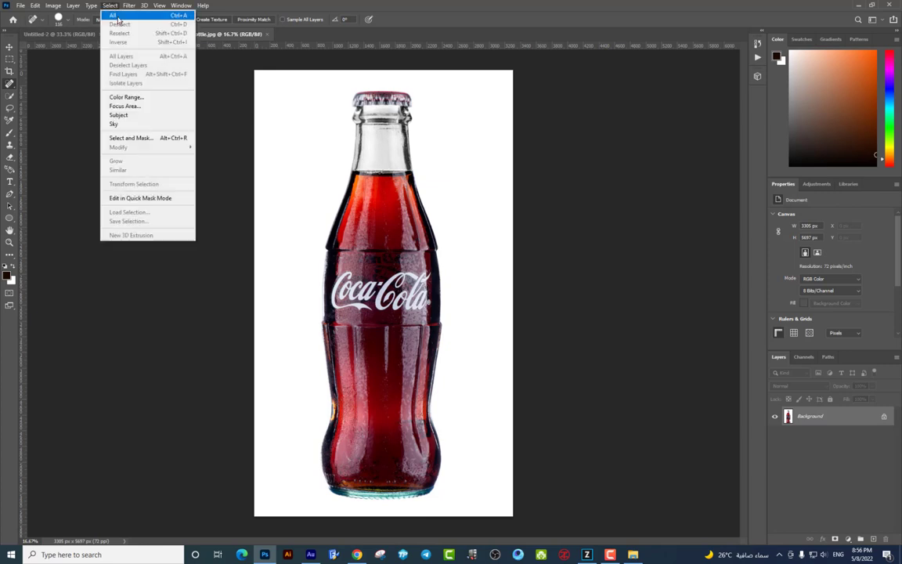
{"action": "left_click", "coordinate": [117, 113]}
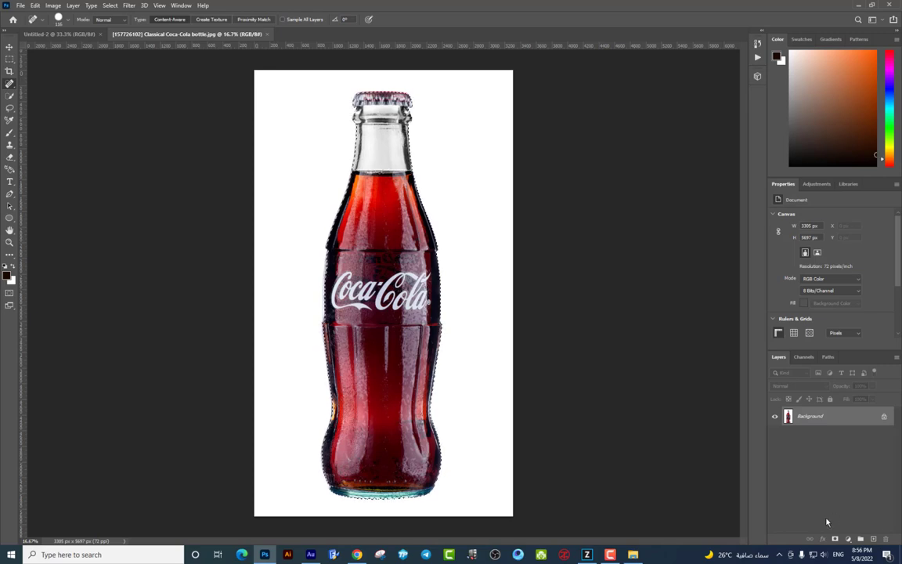
- Refine the bottle selection with Quick Selection in Add mode and apply a layer mask
{"action": "scroll", "coordinate": [678, 416], "scroll_direction": "up", "scroll_amount": 2}
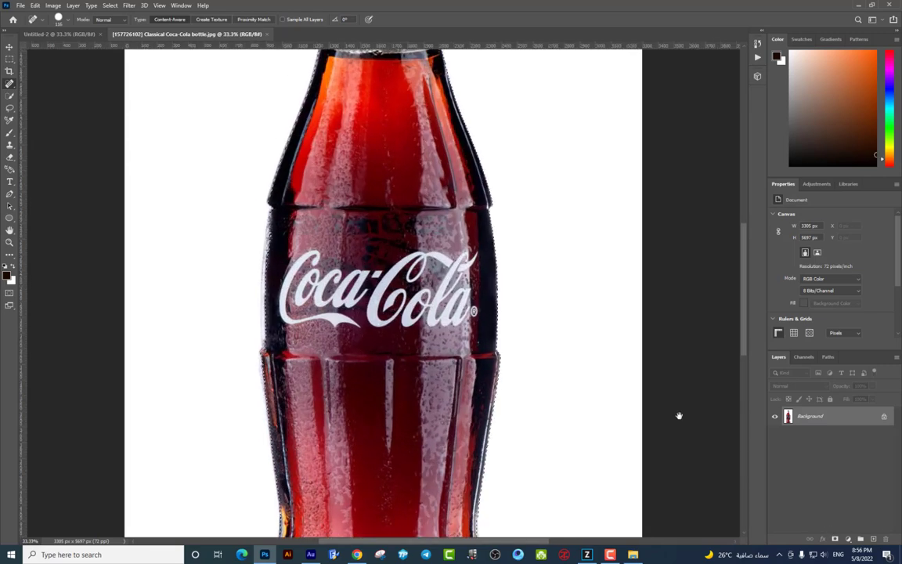
{"action": "key", "text": "ctrl+plus"}
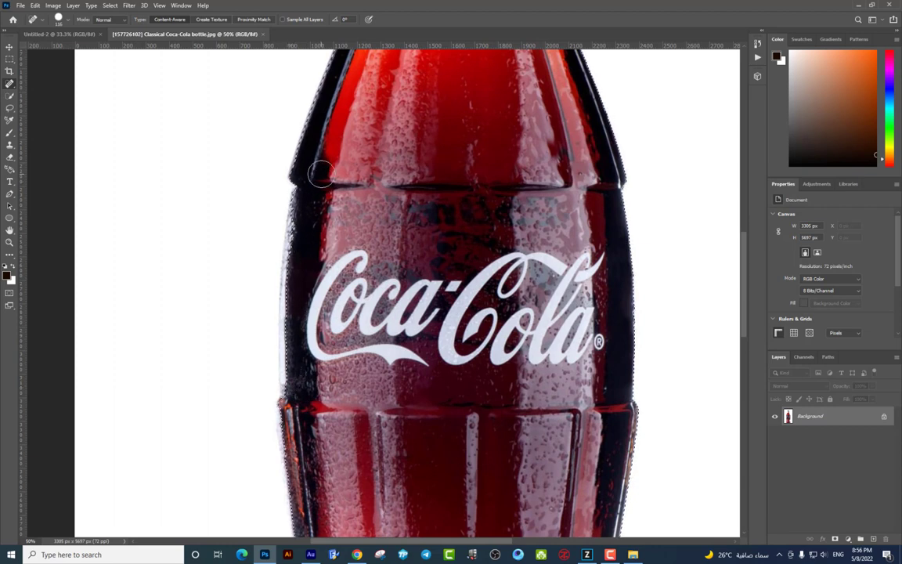
{"action": "left_click", "coordinate": [9, 95]}
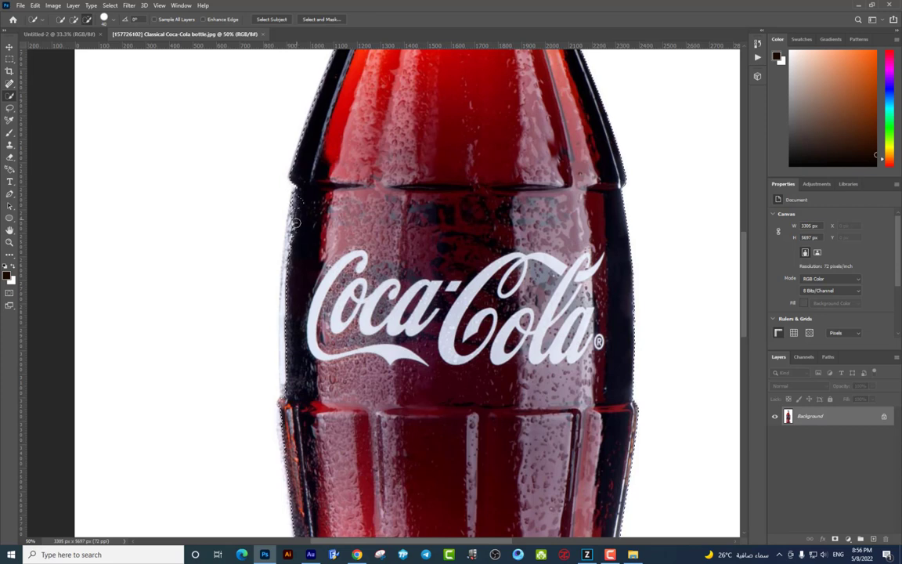
{"action": "left_click", "coordinate": [73, 19]}
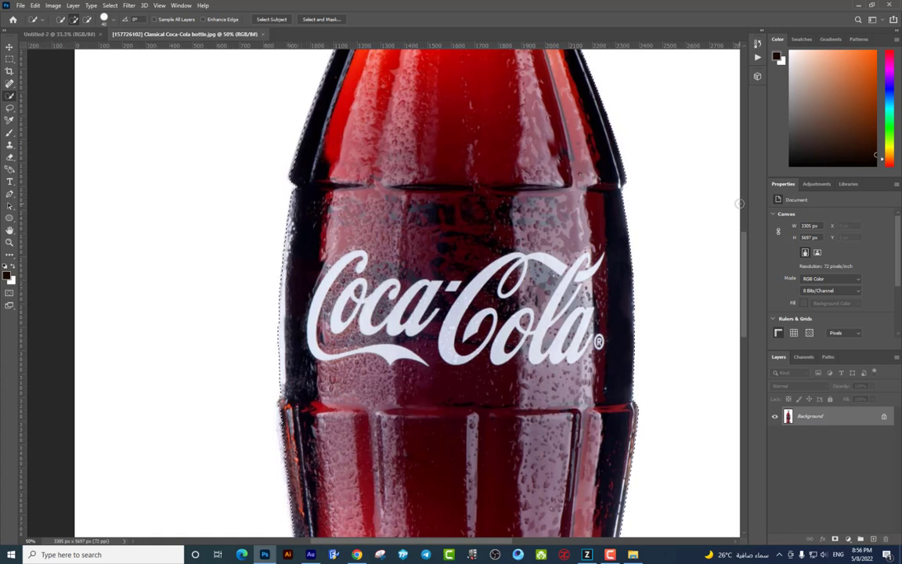
{"action": "key", "text": "ctrl+minus"}
{"action": "left_click_drag", "start_coordinate": [341, 396], "coordinate": [372, 307]}
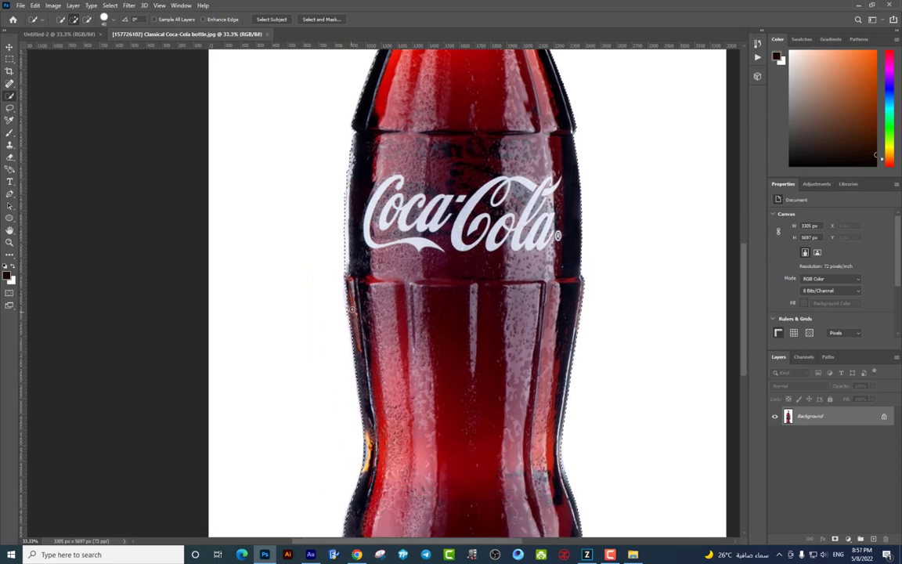
{"action": "left_click_drag", "start_coordinate": [448, 292], "coordinate": [443, 378]}
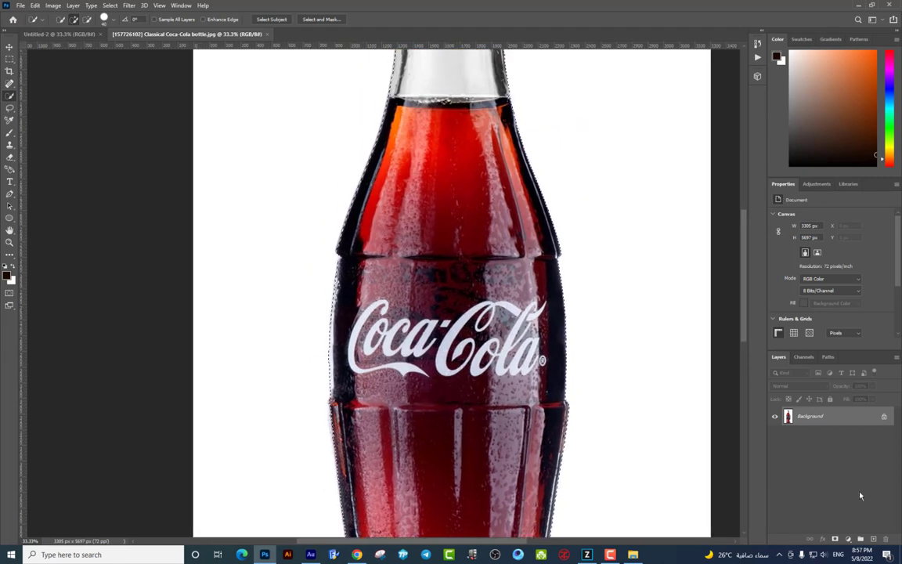
{"action": "left_click", "coordinate": [836, 539]}
- Convert the masked bottle layer into a smart object
{"action": "key", "text": "ctrl+minus"}
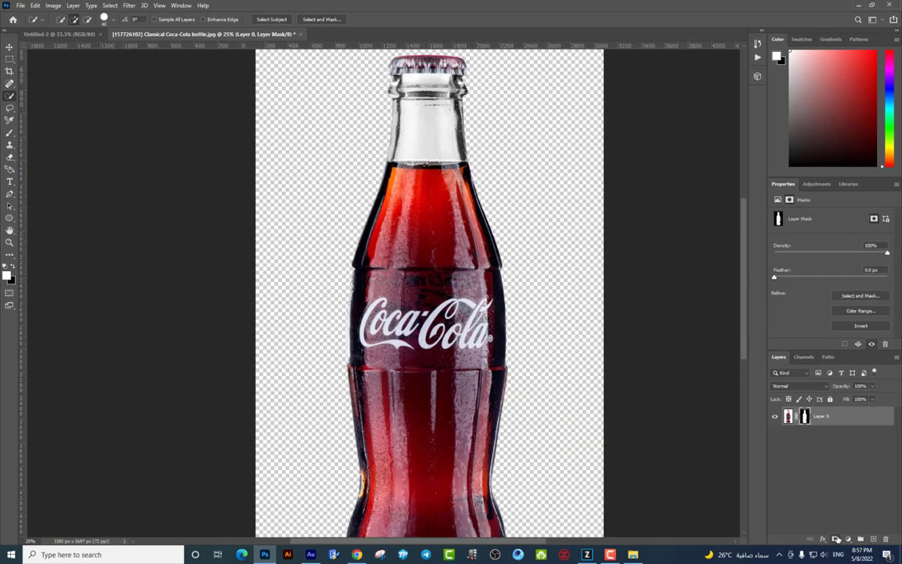
{"action": "key", "text": "ctrl+minus"}
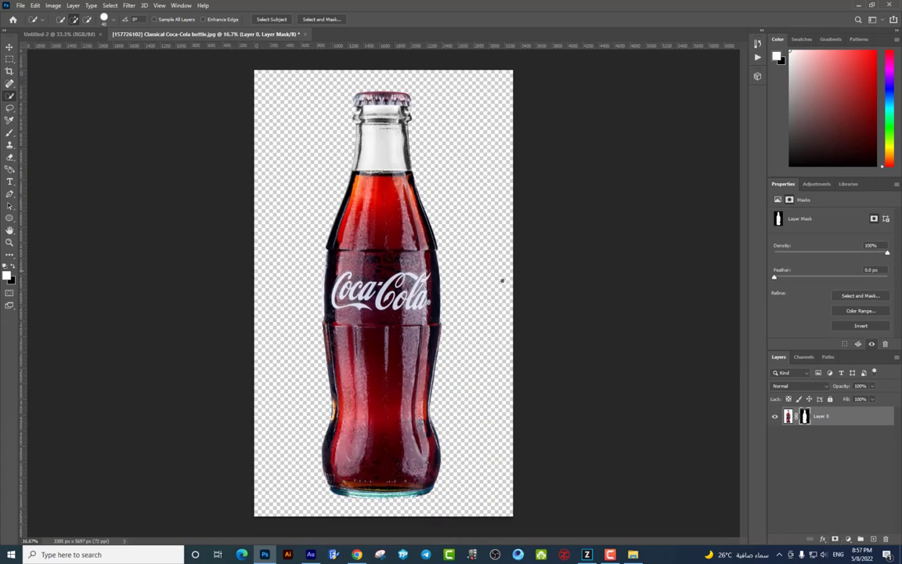
{"action": "right_click", "coordinate": [830, 419]}
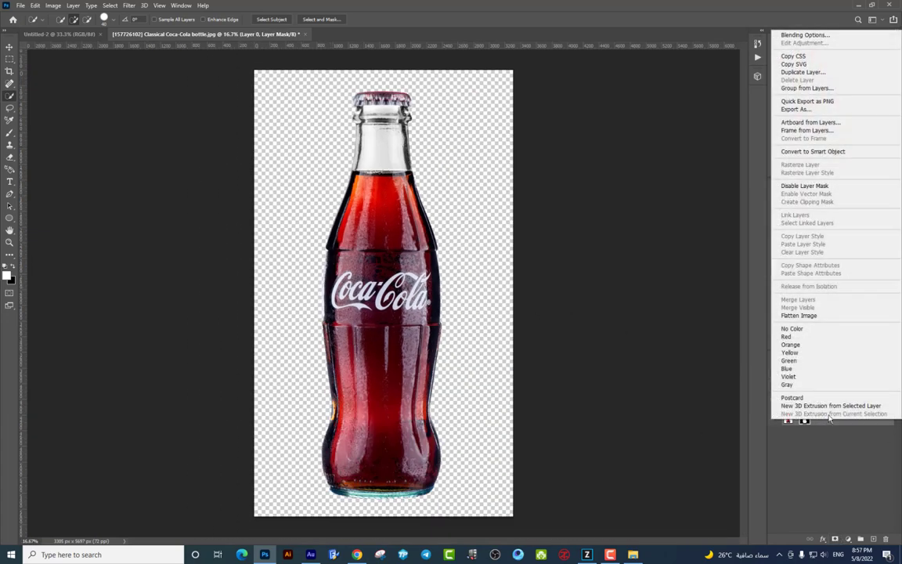
{"action": "left_click", "coordinate": [811, 151]}
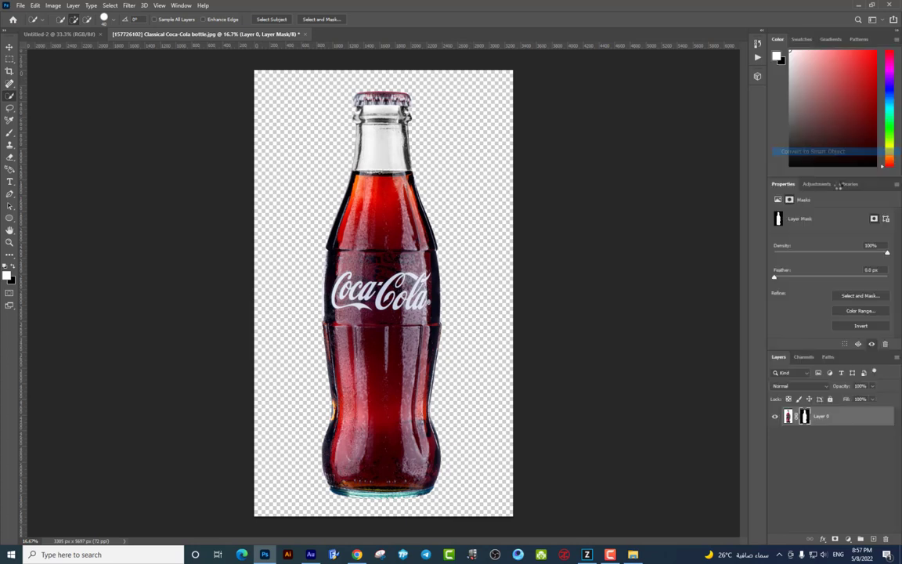
- Scale the bottle to about 88% and copy it into the Untitled-2 poster
{"action": "left_click", "coordinate": [10, 48]}
{"action": "key", "text": "ctrl+t"}
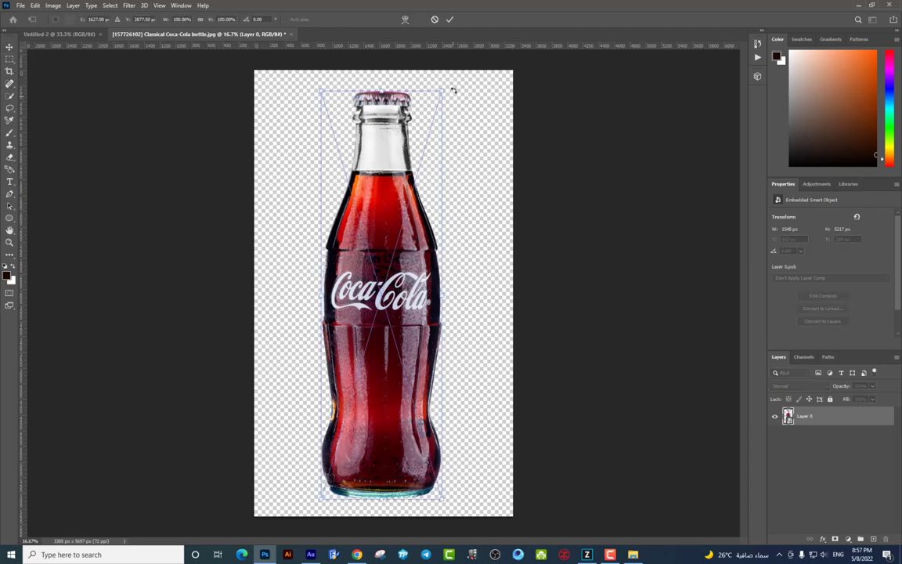
{"action": "mouse_move", "coordinate": [443, 91]}
{"action": "left_mouse_down"}
{"action": "mouse_move", "coordinate": [392, 262]}
{"action": "mouse_move", "coordinate": [435, 116]}
{"action": "left_mouse_up"}
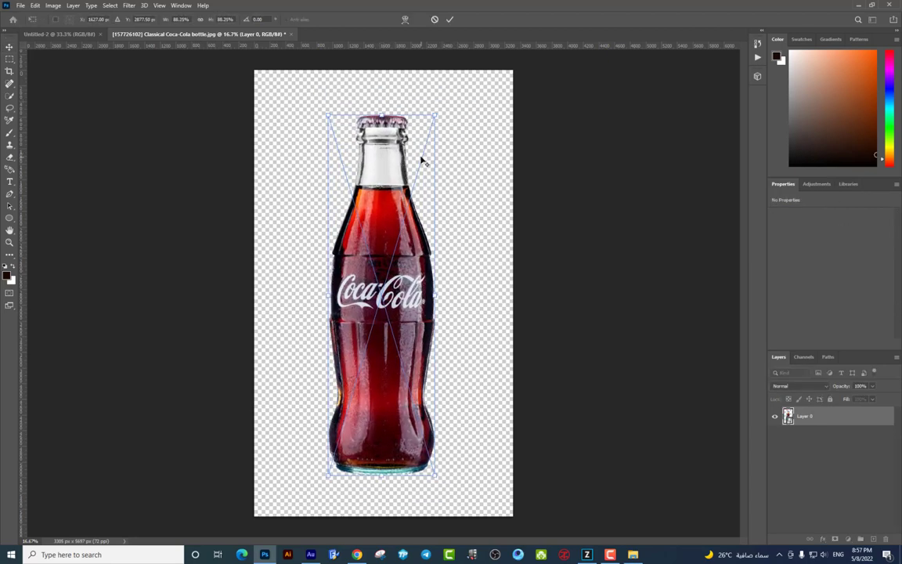
{"action": "key", "text": "Return"}
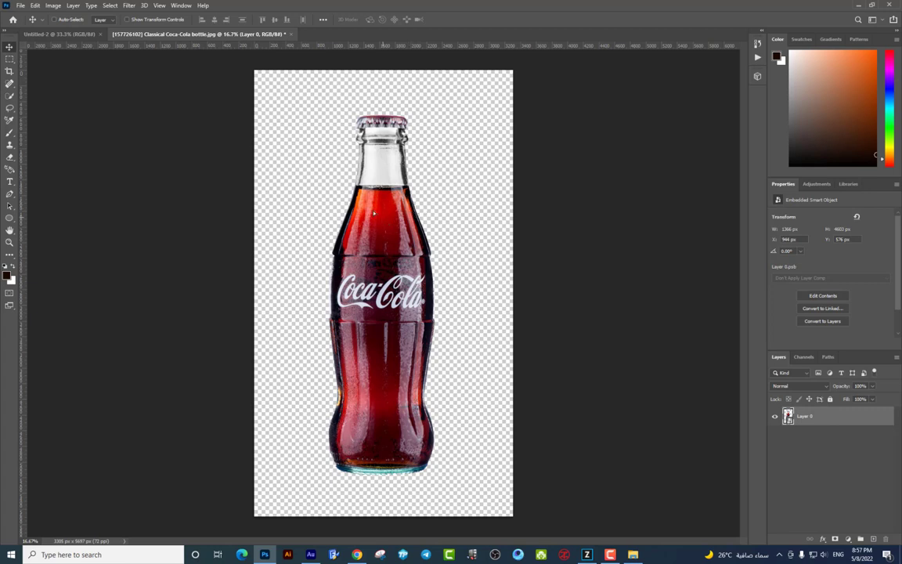
{"action": "mouse_move", "coordinate": [381, 188]}
{"action": "left_mouse_down"}
{"action": "mouse_move", "coordinate": [78, 36]}
{"action": "mouse_move", "coordinate": [513, 328]}
{"action": "left_mouse_up"}
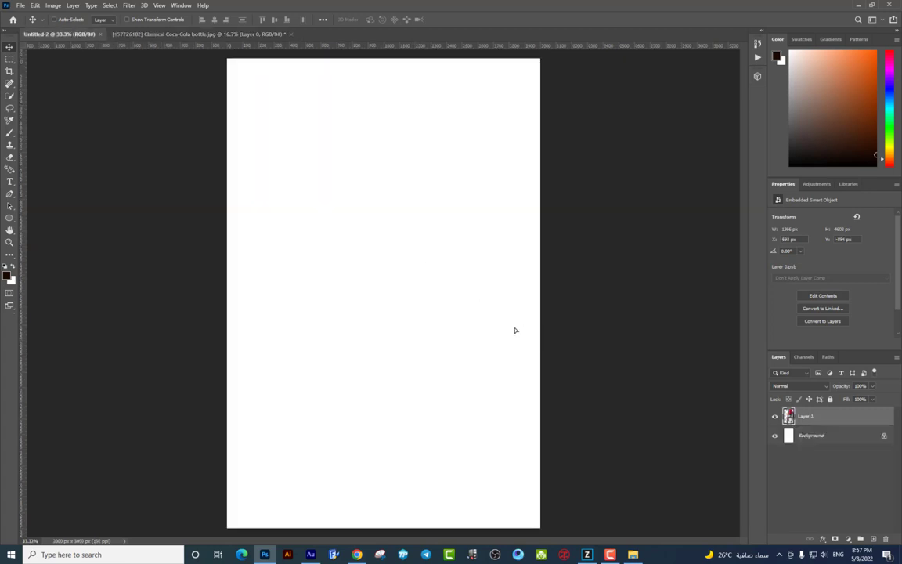
- Shrink the bottle to fit the poster and place it near the centre
{"action": "key", "text": "ctrl+t"}
{"action": "mouse_move", "coordinate": [491, 89]}
{"action": "left_mouse_down"}
{"action": "mouse_move", "coordinate": [435, 78]}
{"action": "mouse_move", "coordinate": [421, 129]}
{"action": "left_mouse_up"}
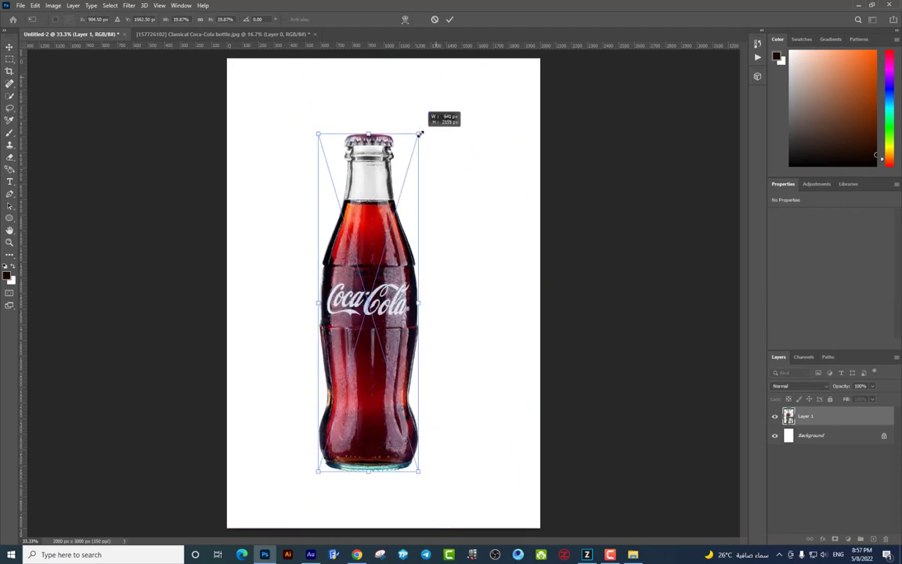
{"action": "key", "text": "Return"}
{"action": "left_click_drag", "start_coordinate": [383, 214], "coordinate": [399, 205]}
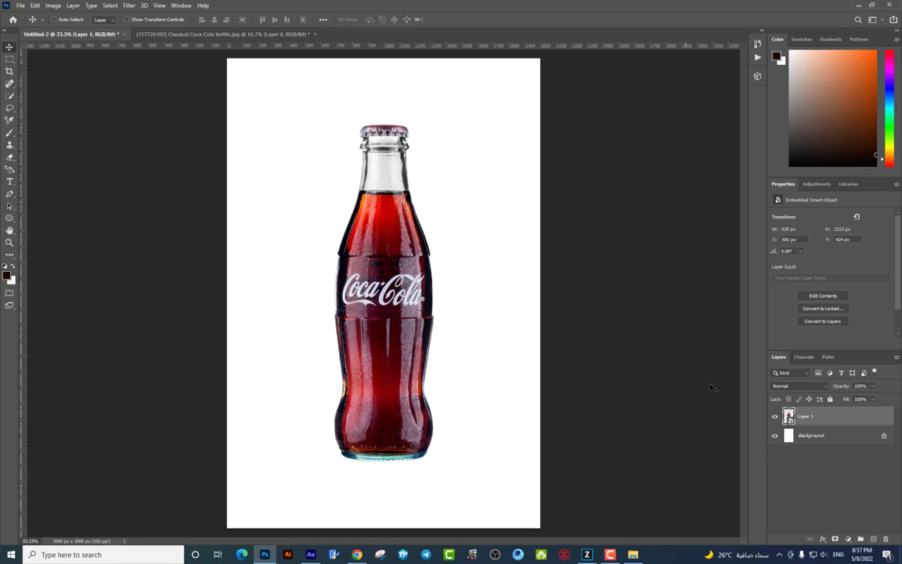
- Add a Solid Color fill layer of navy #001836 above the Background
{"action": "left_click", "coordinate": [814, 435]}
{"action": "left_click", "coordinate": [846, 368]}
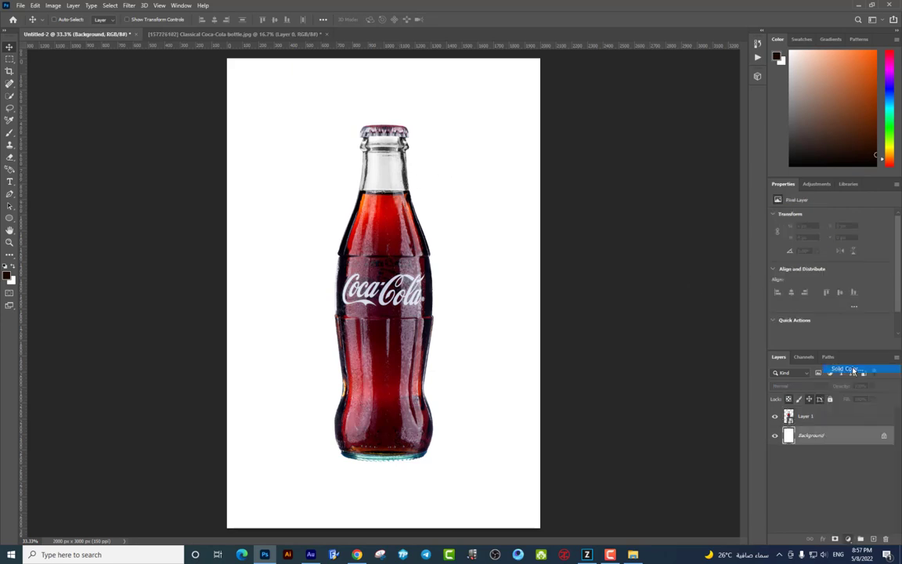
{"action": "left_click", "coordinate": [686, 102]}
{"action": "mouse_move", "coordinate": [726, 167]}
{"action": "left_mouse_down"}
{"action": "mouse_move", "coordinate": [726, 103]}
{"action": "mouse_move", "coordinate": [708, 129]}
{"action": "mouse_move", "coordinate": [721, 148]}
{"action": "left_mouse_up"}
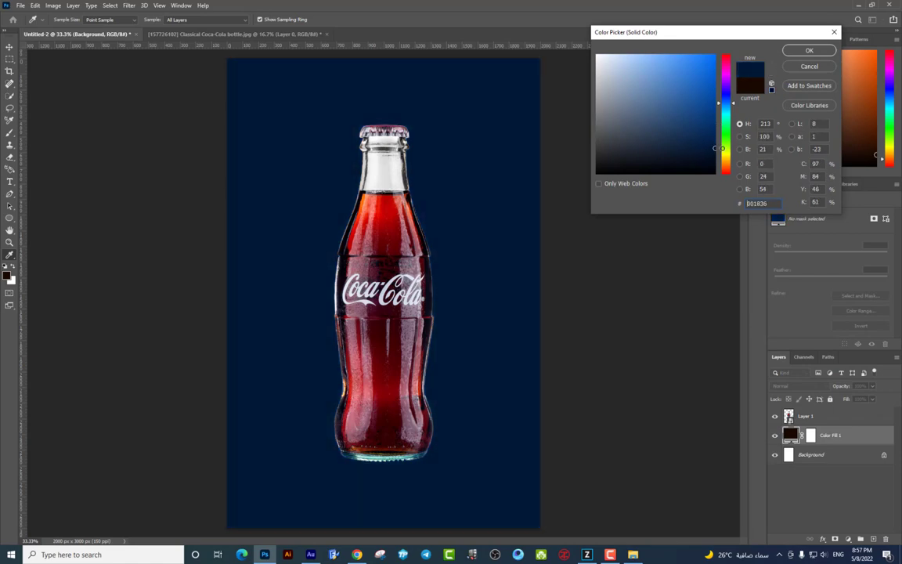
{"action": "key", "text": "Return"}
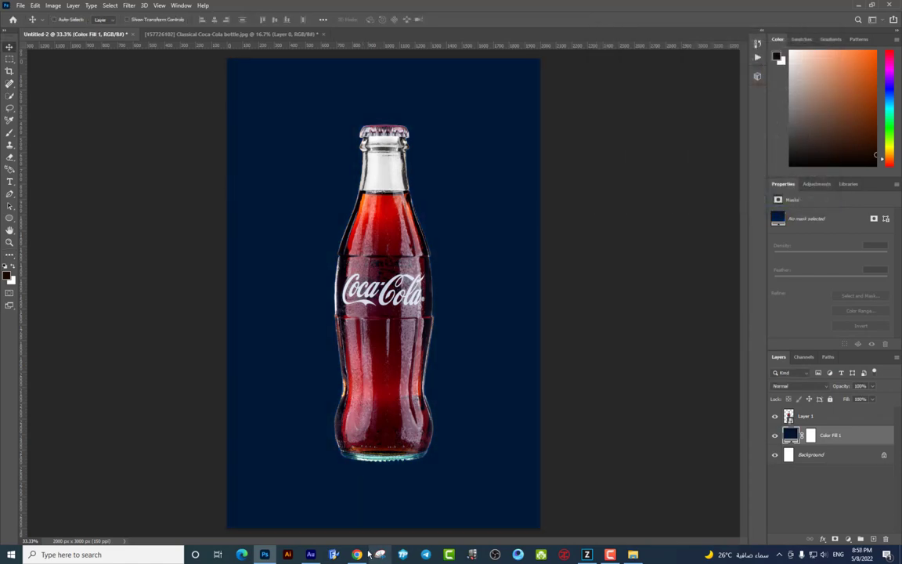
{"action": "left_click", "coordinate": [357, 554]}
- Search Google Images for "pepsi png" in a new tab
{"action": "left_click", "coordinate": [775, 8]}
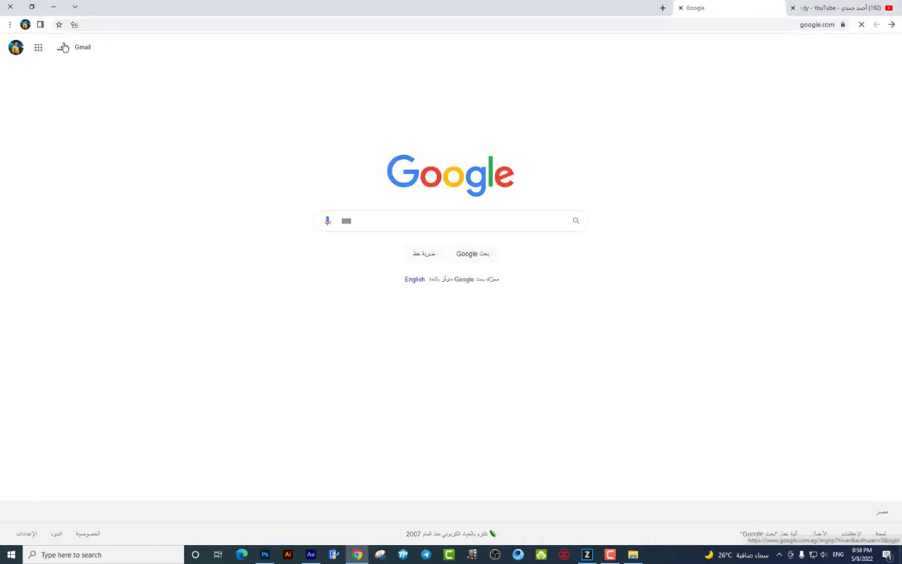
{"action": "left_click", "coordinate": [62, 47]}
{"action": "type", "text": "pepso"}
{"action": "key", "text": "BackSpace"}
{"action": "type", "text": "i"}
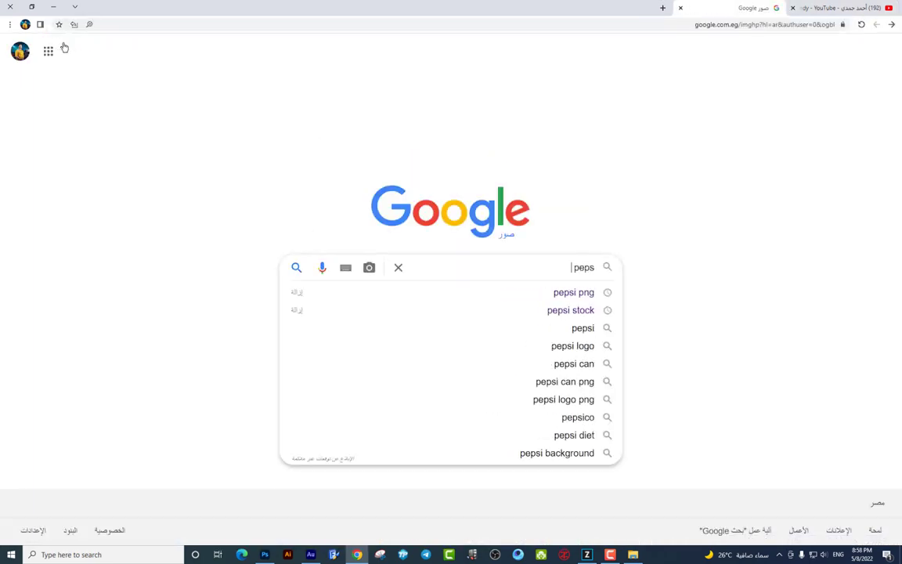
{"action": "type", "text": " png"}
{"action": "key", "text": "Return"}
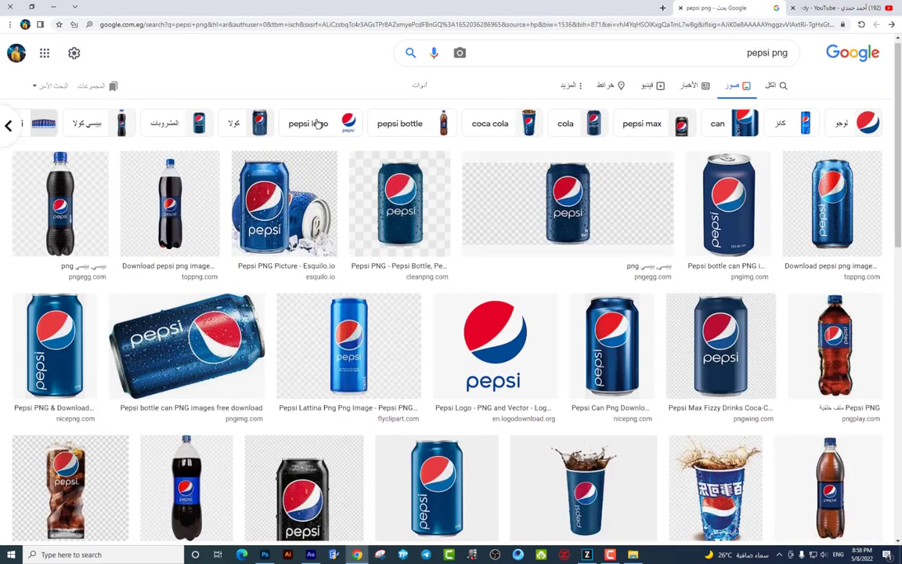
- Save the plastic Pepsi bottle PNG result to the Desktop
{"action": "scroll", "coordinate": [444, 143], "scroll_direction": "down", "scroll_amount": 4}
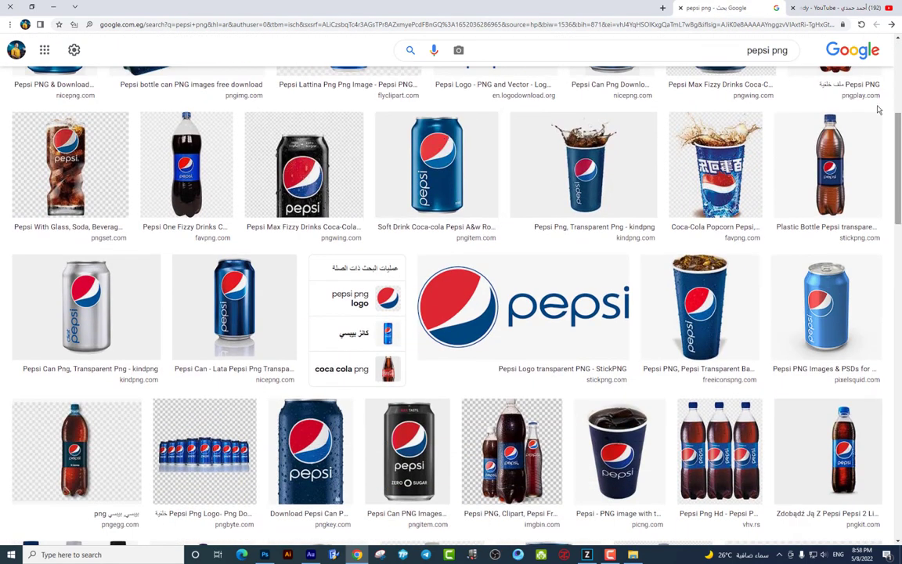
{"action": "left_click", "coordinate": [826, 157]}
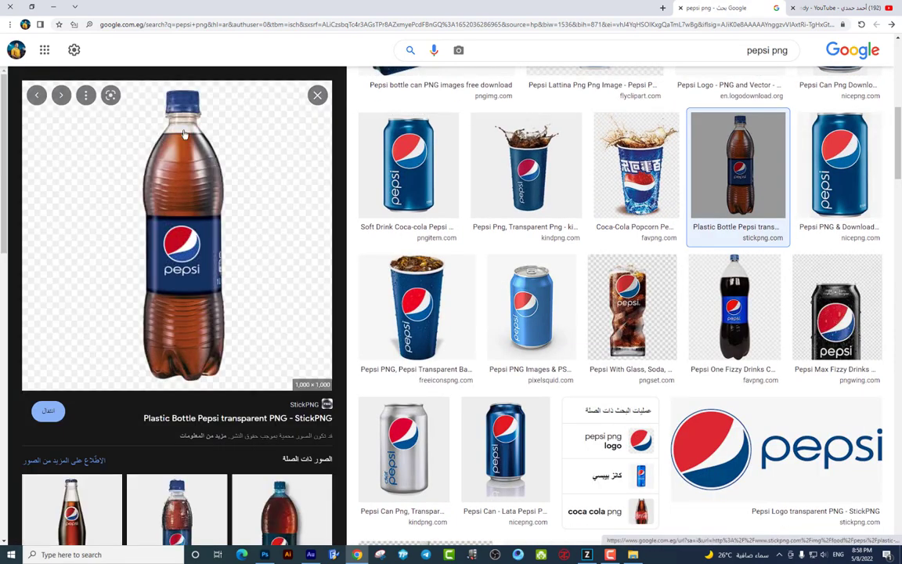
{"action": "right_click", "coordinate": [169, 118]}
{"action": "left_click", "coordinate": [117, 222]}
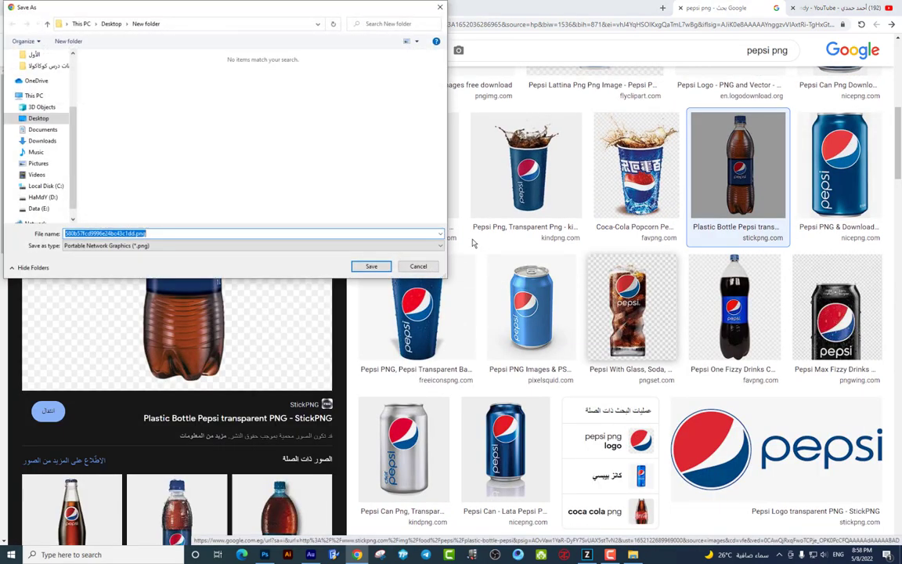
{"action": "left_click", "coordinate": [38, 118]}
{"action": "left_click", "coordinate": [371, 266]}
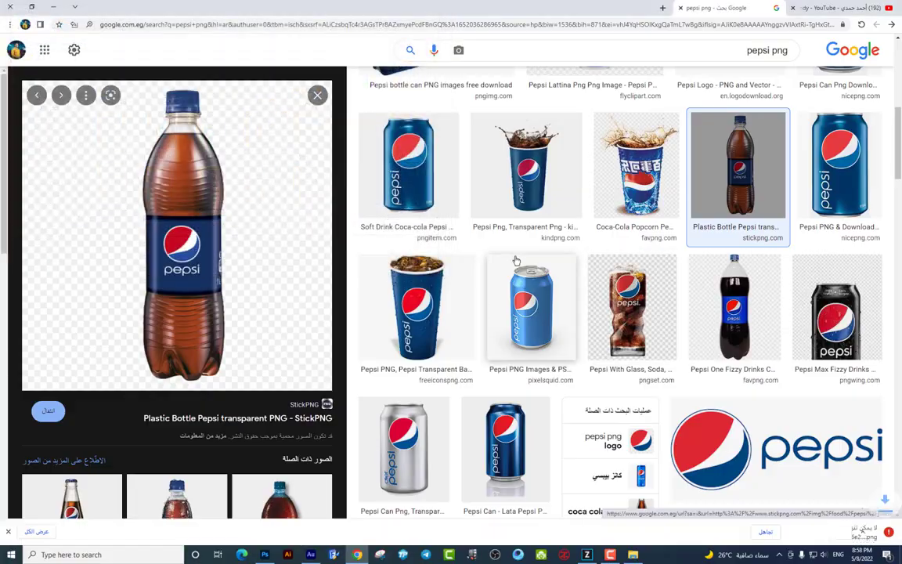
{"action": "key", "text": "super+d"}
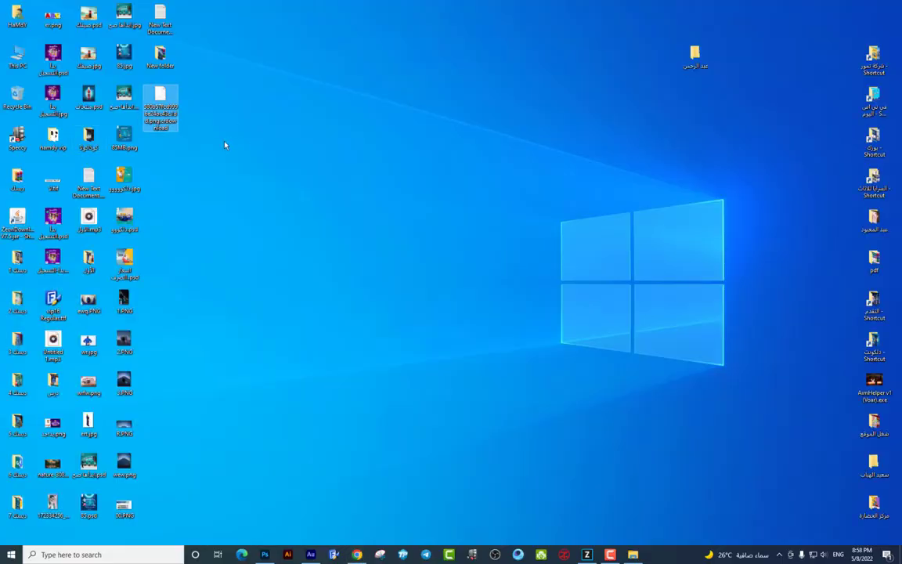
- Rename the downloaded PNG and place it in the poster, enlarging it slightly
{"action": "left_click", "coordinate": [173, 127]}
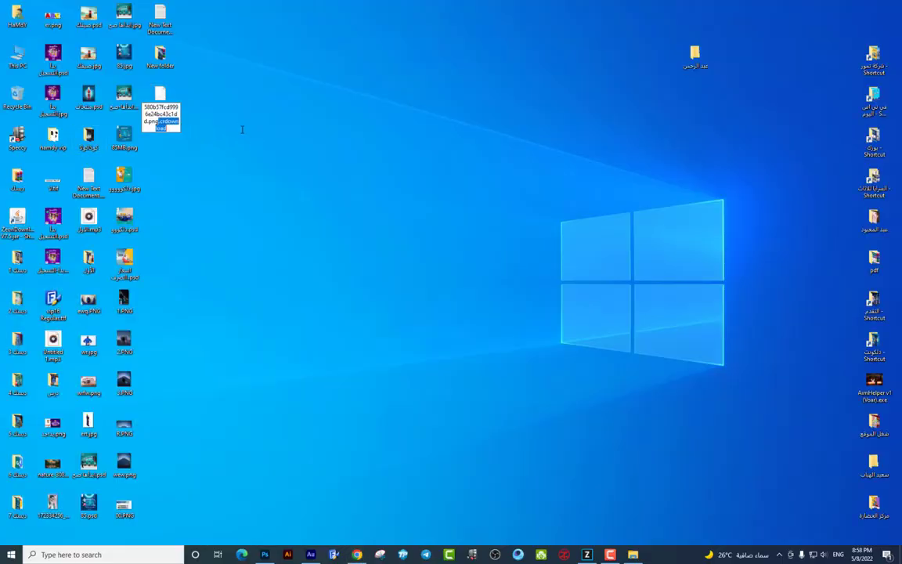
{"action": "key", "text": "Return"}
{"action": "key", "text": "Return"}
{"action": "mouse_move", "coordinate": [161, 100]}
{"action": "left_mouse_down"}
{"action": "mouse_move", "coordinate": [261, 549]}
{"action": "mouse_move", "coordinate": [371, 286]}
{"action": "left_mouse_up"}
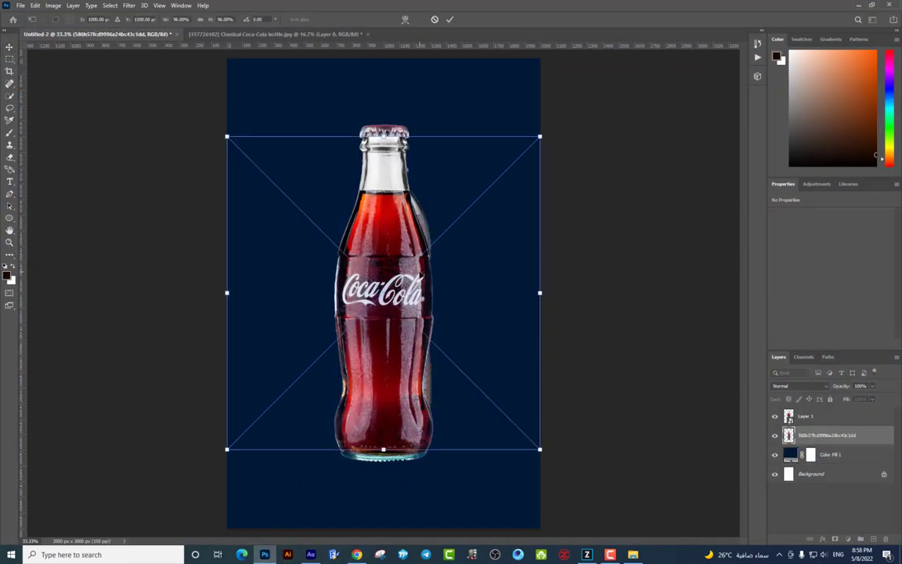
{"action": "key", "text": "Return"}
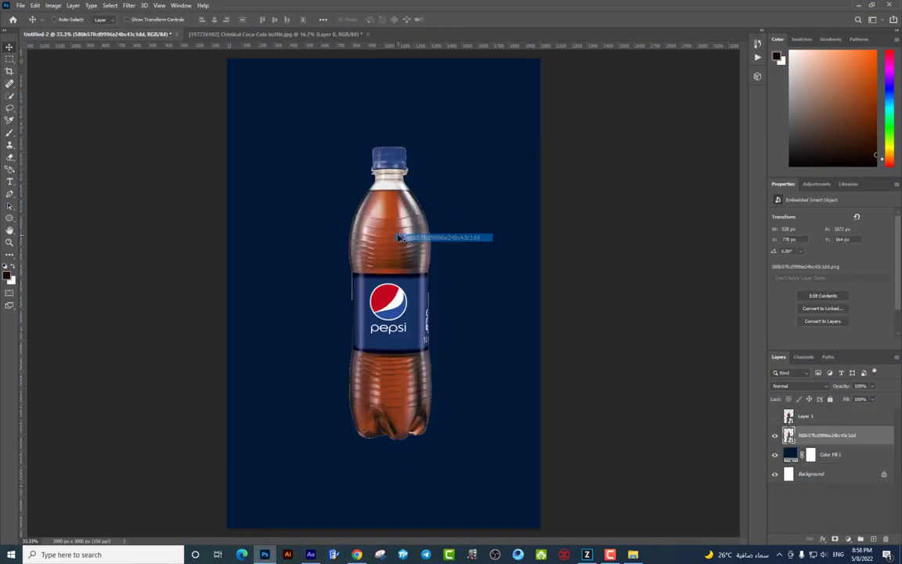
{"action": "left_click_drag", "start_coordinate": [500, 176], "coordinate": [517, 156]}
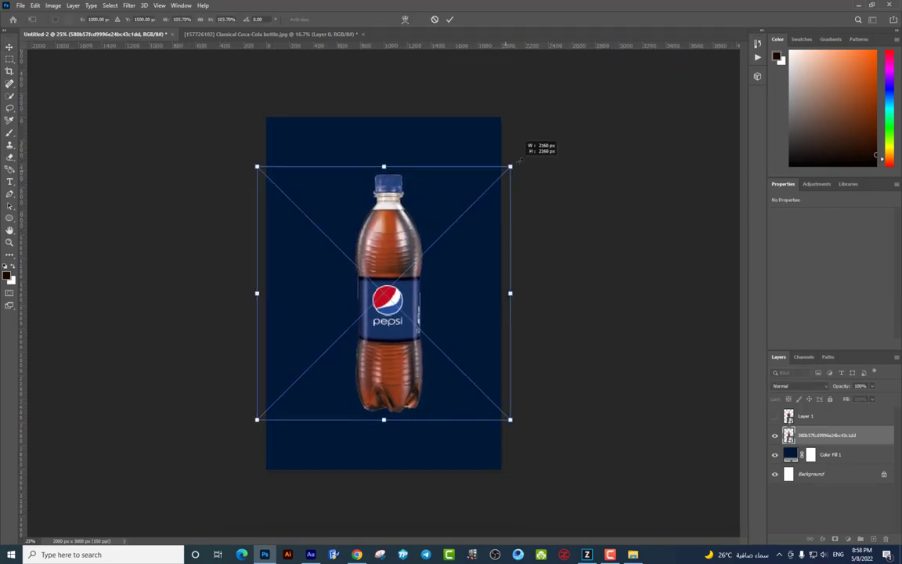
{"action": "left_click_drag", "start_coordinate": [429, 204], "coordinate": [407, 231]}
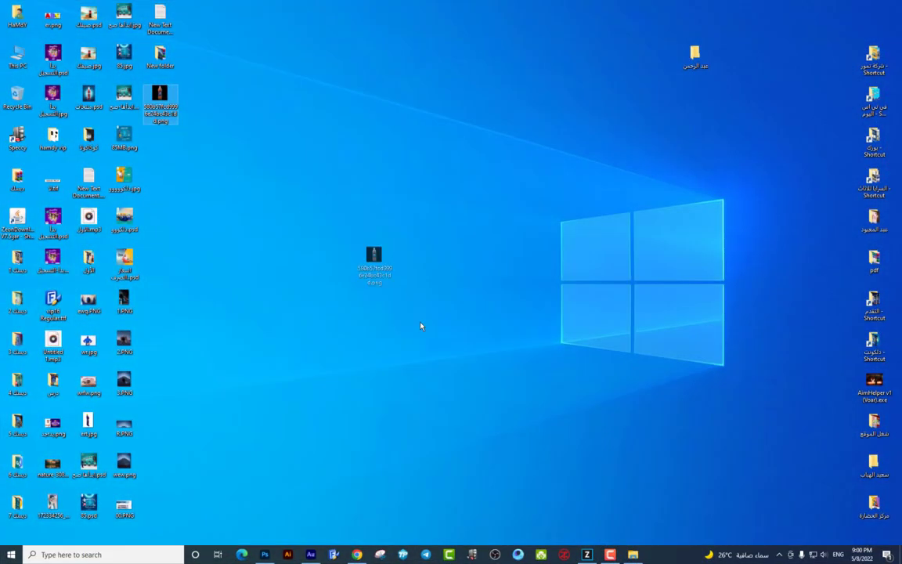
- Centre the Pepsi bottle on the canvas and zoom in on it
{"action": "mouse_move", "coordinate": [421, 326]}
{"action": "left_mouse_down"}
{"action": "mouse_move", "coordinate": [260, 550]}
{"action": "mouse_move", "coordinate": [450, 270]}
{"action": "left_mouse_up"}
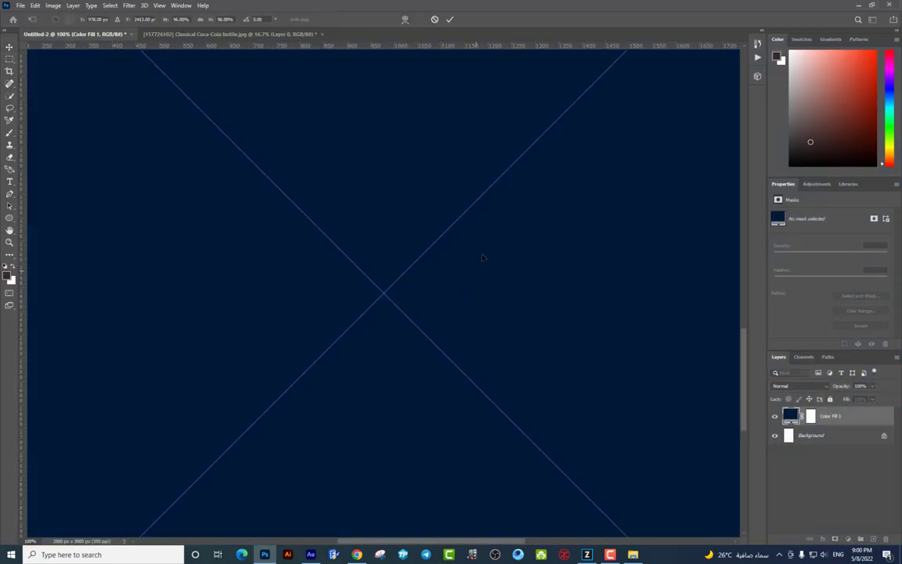
{"action": "key", "text": "ctrl+minus"}
{"action": "key", "text": "ctrl+minus"}
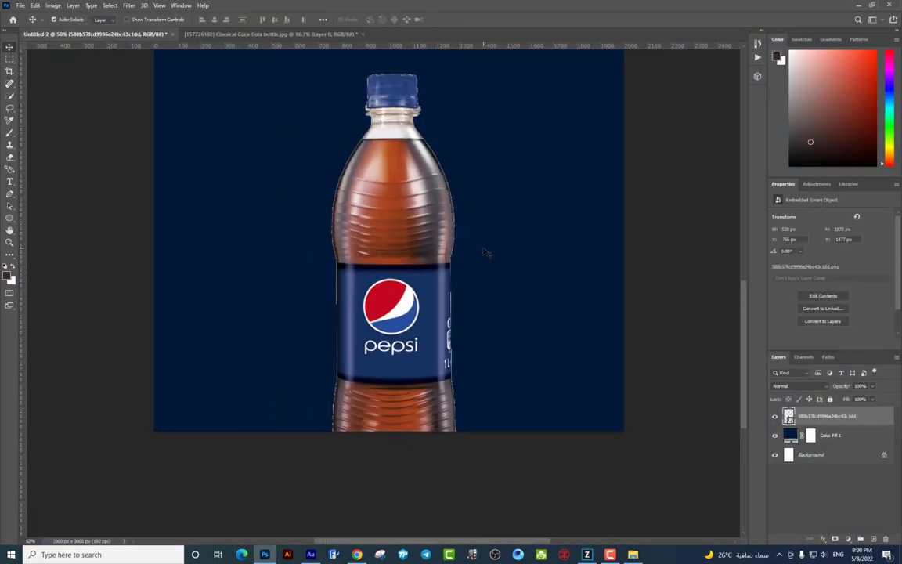
{"action": "key", "text": "ctrl+minus"}
{"action": "mouse_move", "coordinate": [438, 227]}
{"action": "left_mouse_down"}
{"action": "mouse_move", "coordinate": [415, 211]}
{"action": "mouse_move", "coordinate": [429, 191]}
{"action": "left_mouse_up"}
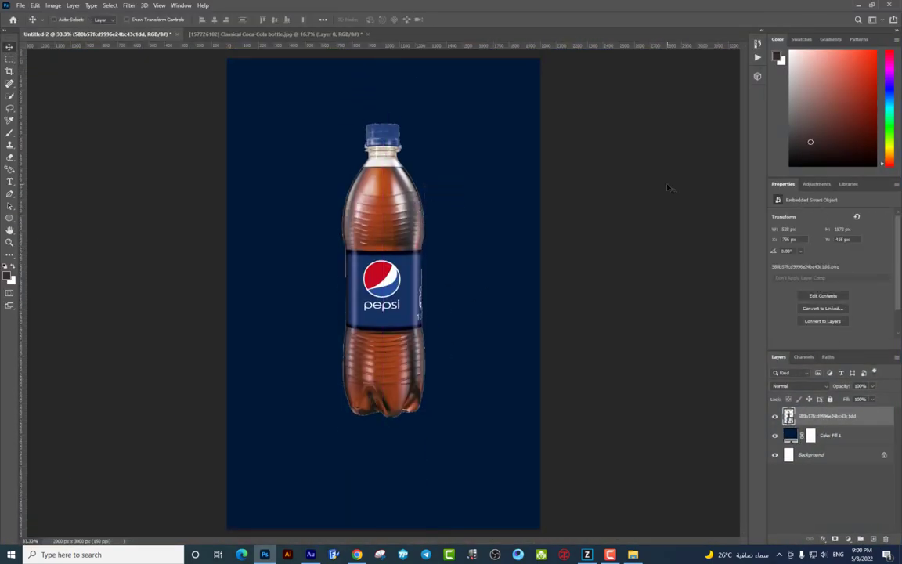
{"action": "key", "text": "ctrl+plus"}
{"action": "key", "text": "ctrl+plus"}
{"action": "key", "text": "ctrl+plus"}
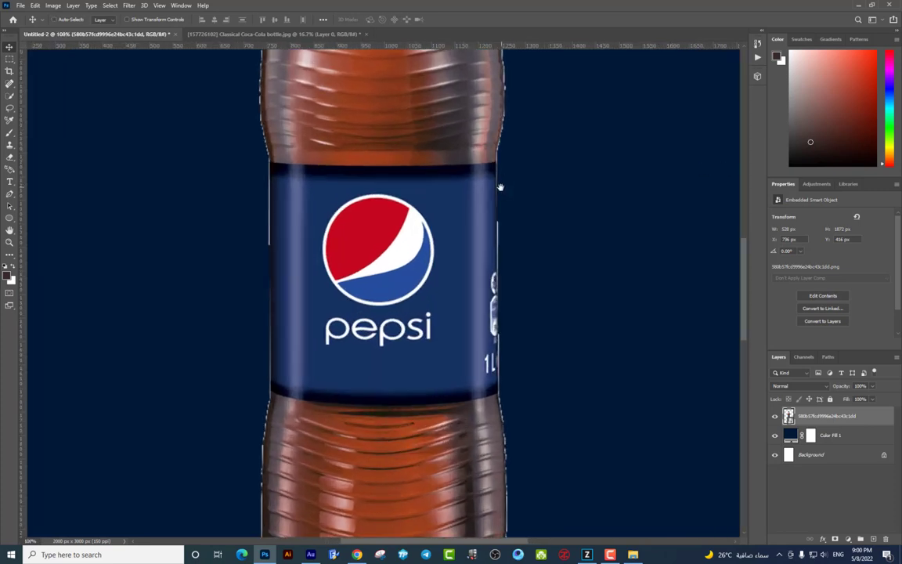
{"action": "scroll", "coordinate": [520, 338], "scroll_direction": "up", "scroll_amount": 5}
{"action": "key", "text": "ctrl+plus"}
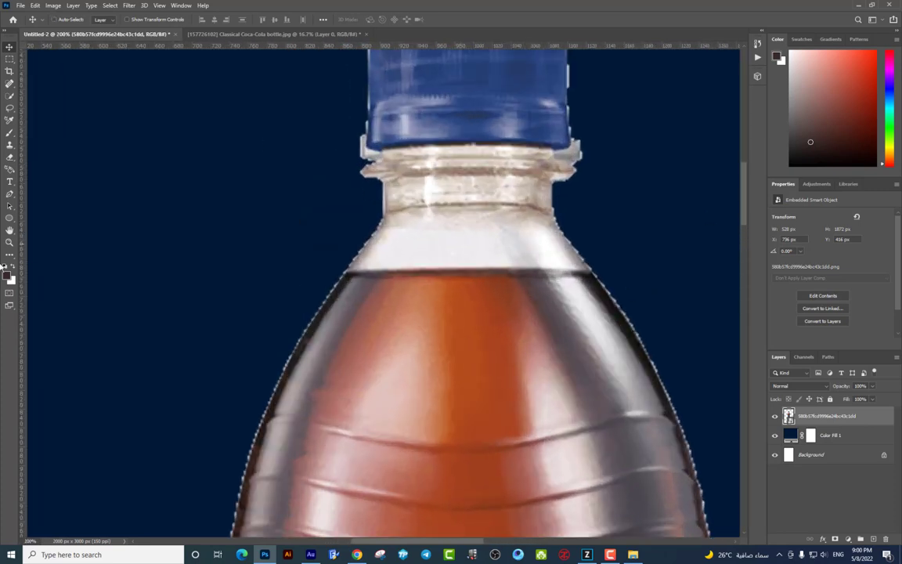
{"action": "scroll", "coordinate": [355, 274], "scroll_direction": "down", "scroll_amount": 1}
{"action": "scroll", "coordinate": [354, 274], "scroll_direction": "left", "scroll_amount": 1}
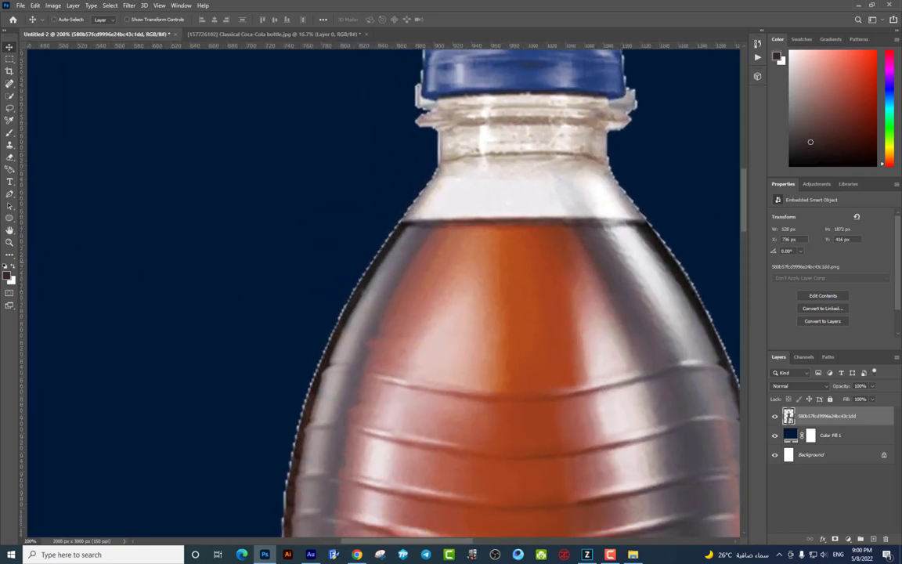
- Start a Pen tool path with anchors down the bottle's left edge
{"action": "left_click", "coordinate": [8, 196]}
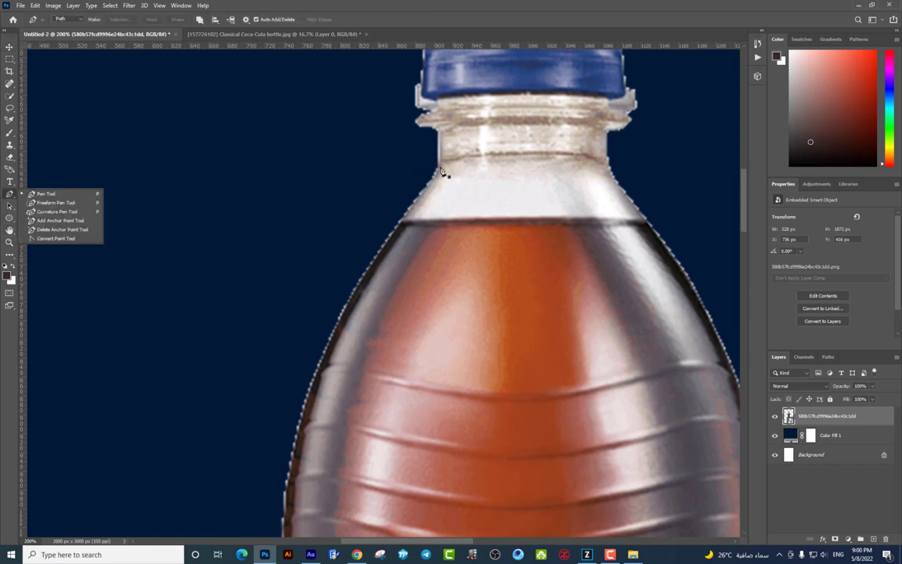
{"action": "scroll", "coordinate": [444, 155], "scroll_direction": "down", "scroll_amount": 3}
{"action": "scroll", "coordinate": [395, 197], "scroll_direction": "left", "scroll_amount": 1}
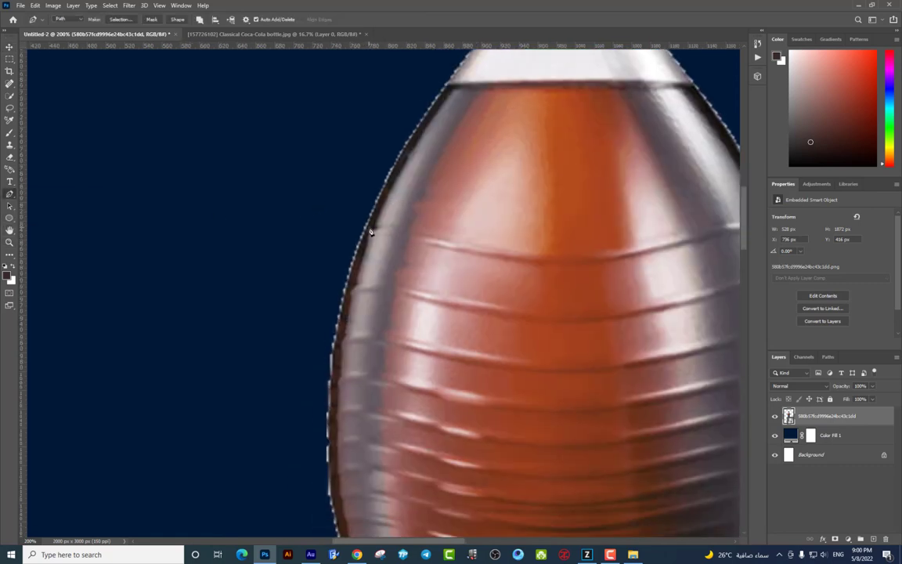
{"action": "scroll", "coordinate": [356, 227], "scroll_direction": "down", "scroll_amount": 2}
{"action": "scroll", "coordinate": [359, 196], "scroll_direction": "down", "scroll_amount": 1}
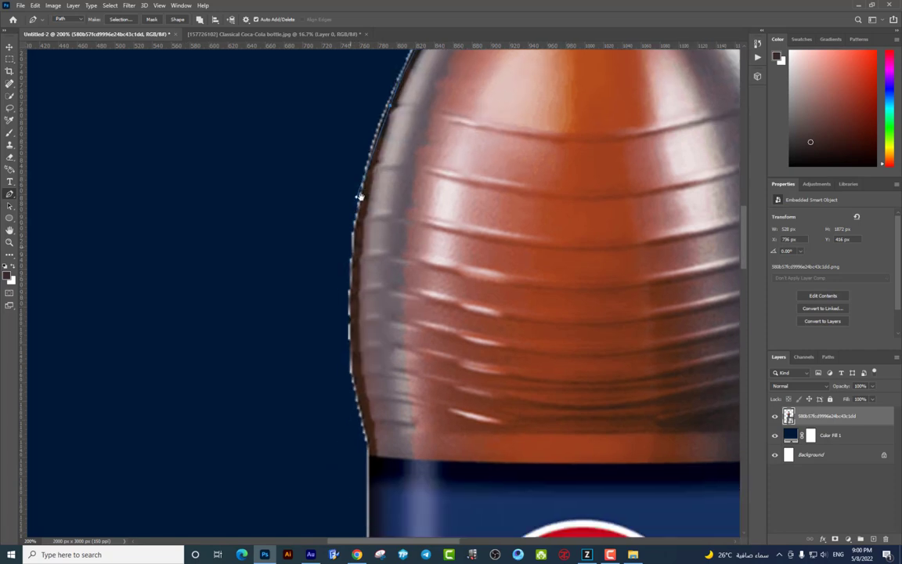
{"action": "scroll", "coordinate": [360, 195], "scroll_direction": "down", "scroll_amount": 1}
{"action": "mouse_move", "coordinate": [365, 384]}
{"action": "left_mouse_down"}
{"action": "mouse_move", "coordinate": [386, 491]}
{"action": "mouse_move", "coordinate": [381, 330]}
{"action": "left_mouse_up"}
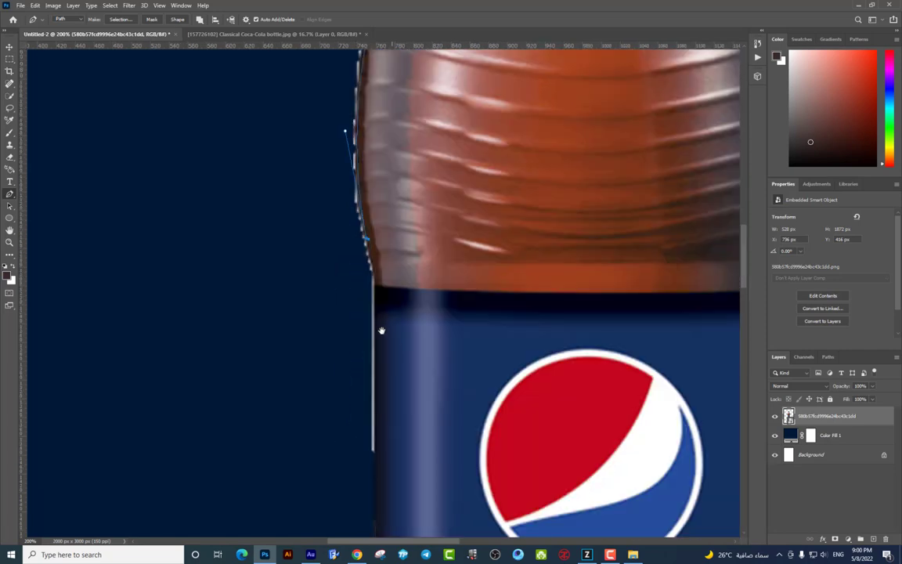
{"action": "left_click", "coordinate": [368, 243], "text": "alt"}
{"action": "left_click", "coordinate": [373, 272]}
- Continue the pen path around the bottle's bottom with curved anchors
{"action": "scroll", "coordinate": [372, 323], "scroll_direction": "down", "scroll_amount": 3}
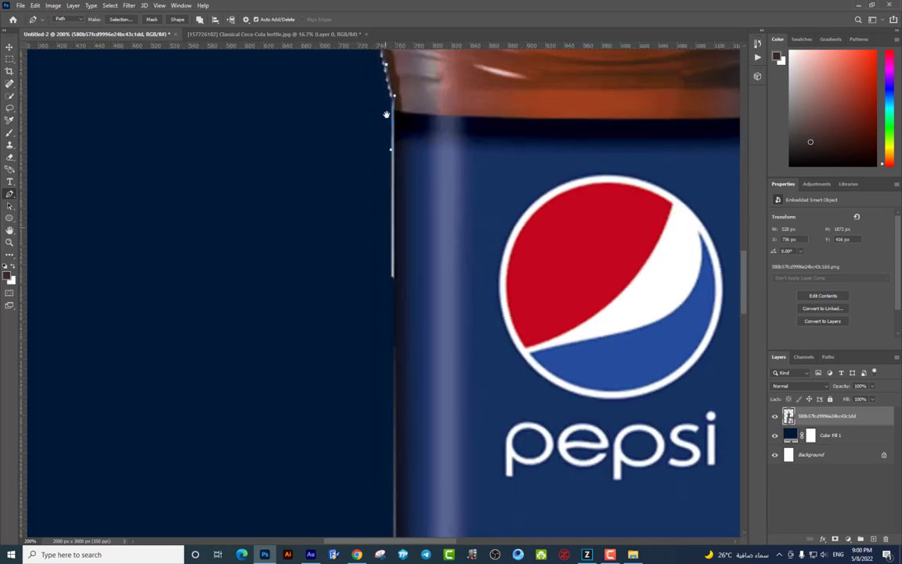
{"action": "scroll", "coordinate": [420, 286], "scroll_direction": "down", "scroll_amount": 5}
{"action": "scroll", "coordinate": [421, 286], "scroll_direction": "down", "scroll_amount": 4}
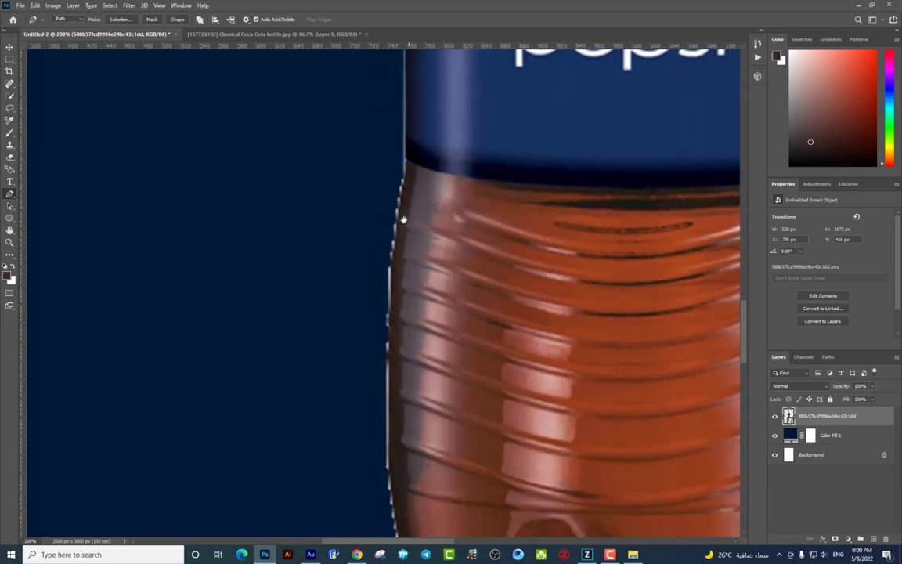
{"action": "scroll", "coordinate": [388, 305], "scroll_direction": "down", "scroll_amount": 6}
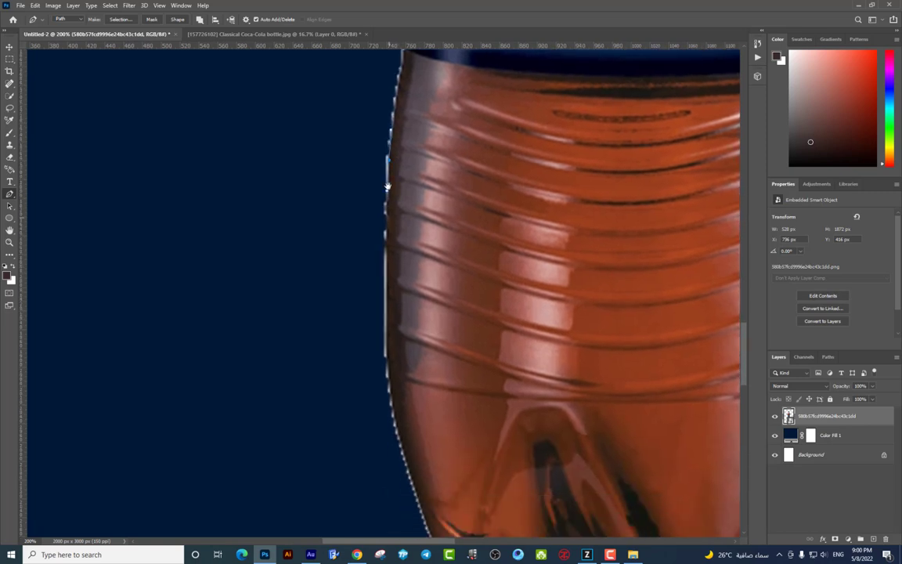
{"action": "scroll", "coordinate": [387, 304], "scroll_direction": "down", "scroll_amount": 2}
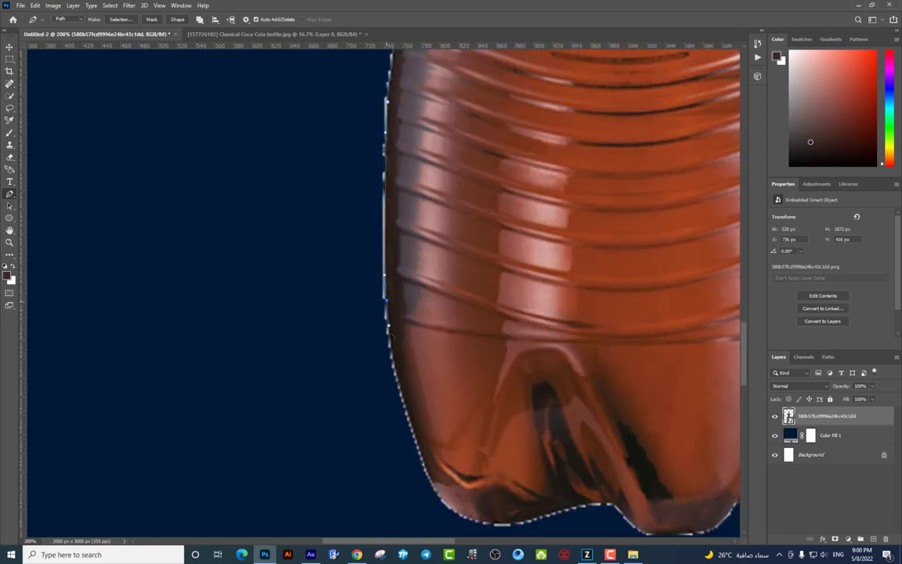
{"action": "left_click_drag", "start_coordinate": [437, 510], "coordinate": [394, 341]}
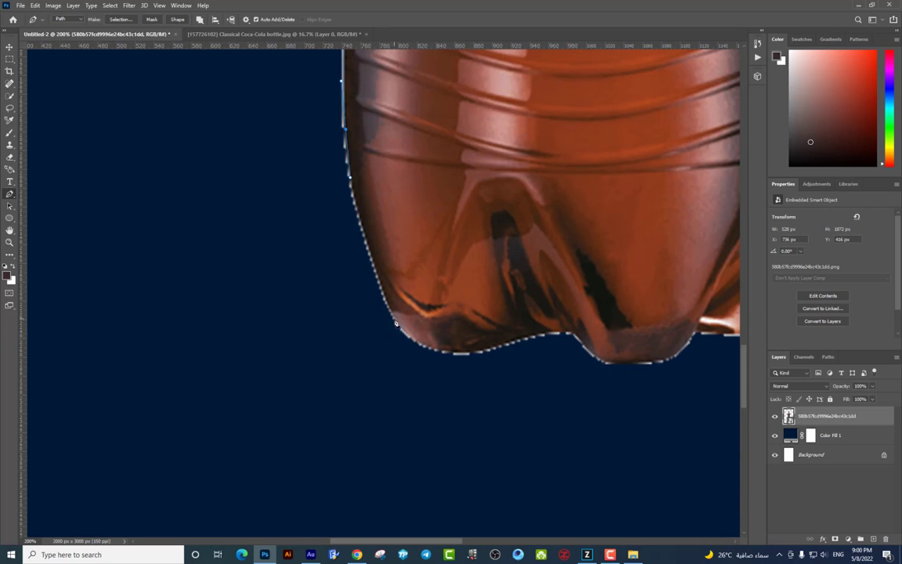
{"action": "left_click", "coordinate": [371, 273]}
{"action": "left_click_drag", "start_coordinate": [462, 354], "coordinate": [515, 335]}
{"action": "left_click", "coordinate": [581, 340]}
{"action": "left_click_drag", "start_coordinate": [612, 363], "coordinate": [625, 363]}
{"action": "left_click_drag", "start_coordinate": [501, 365], "coordinate": [308, 368]}
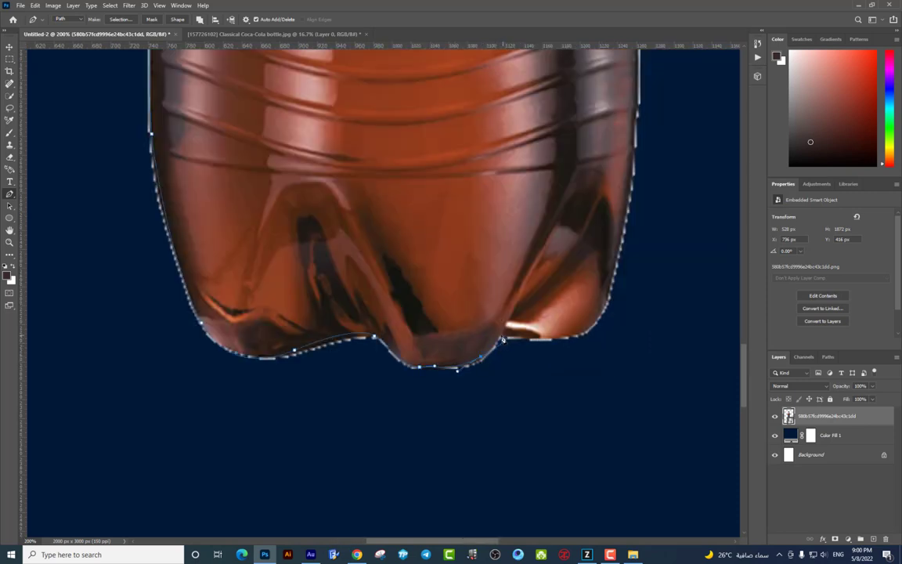
{"action": "left_click_drag", "start_coordinate": [503, 339], "coordinate": [440, 390]}
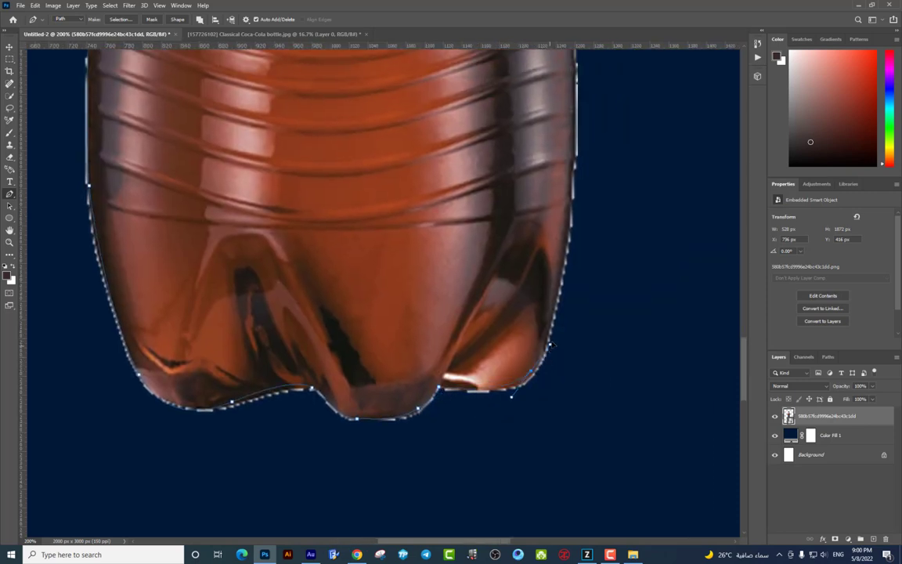
- Trace the path up the bottle's right edge, neck and cap
{"action": "scroll", "coordinate": [543, 376], "scroll_direction": "up", "scroll_amount": 3}
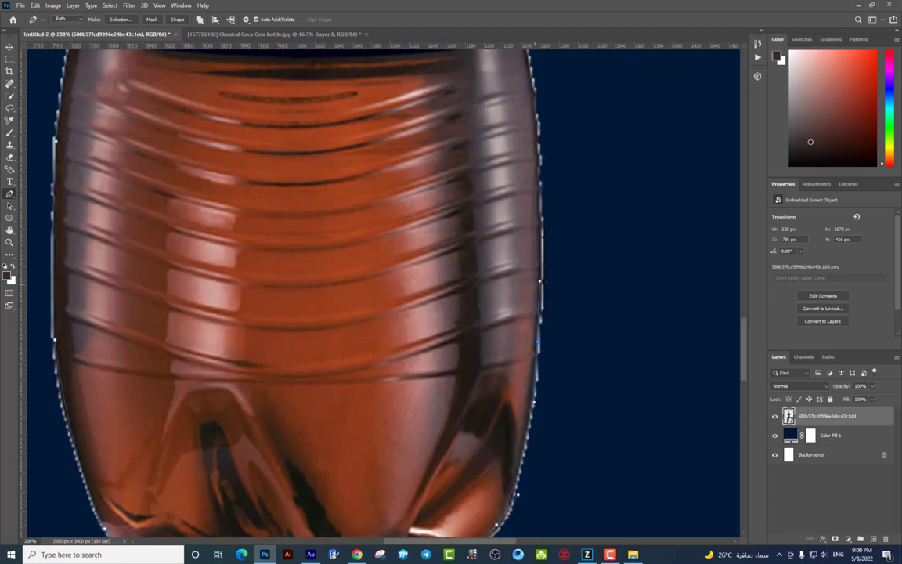
{"action": "scroll", "coordinate": [534, 381], "scroll_direction": "up", "scroll_amount": 3}
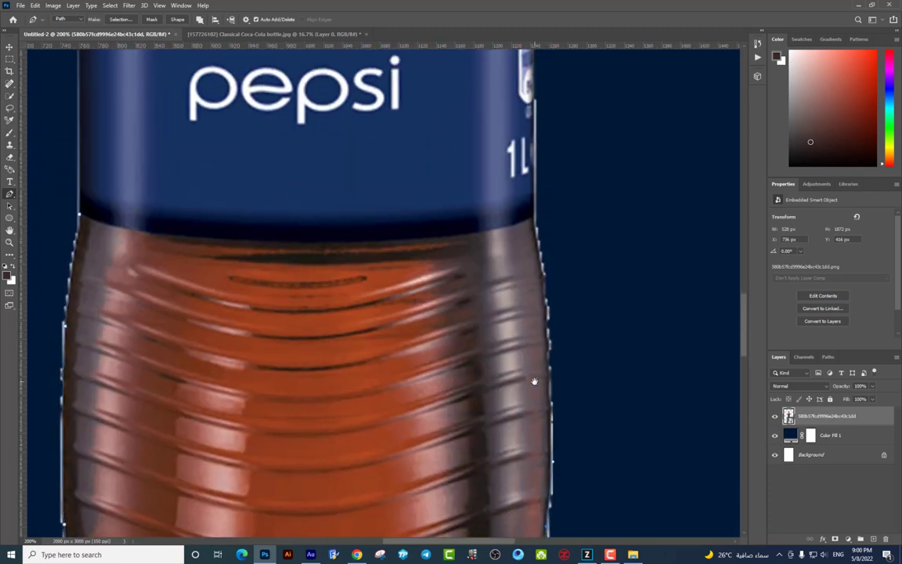
{"action": "left_click", "coordinate": [541, 285]}
{"action": "scroll", "coordinate": [540, 281], "scroll_direction": "up", "scroll_amount": 3}
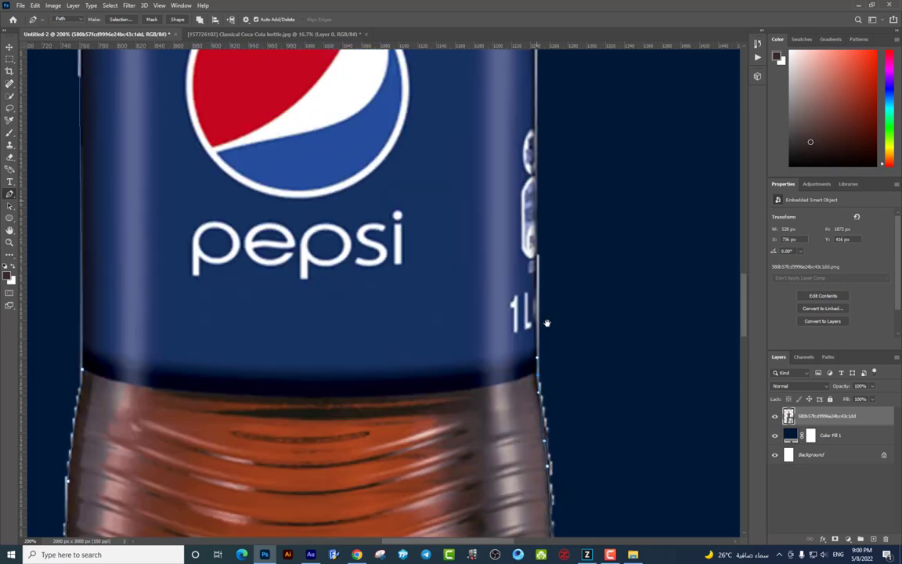
{"action": "scroll", "coordinate": [546, 335], "scroll_direction": "up", "scroll_amount": 4}
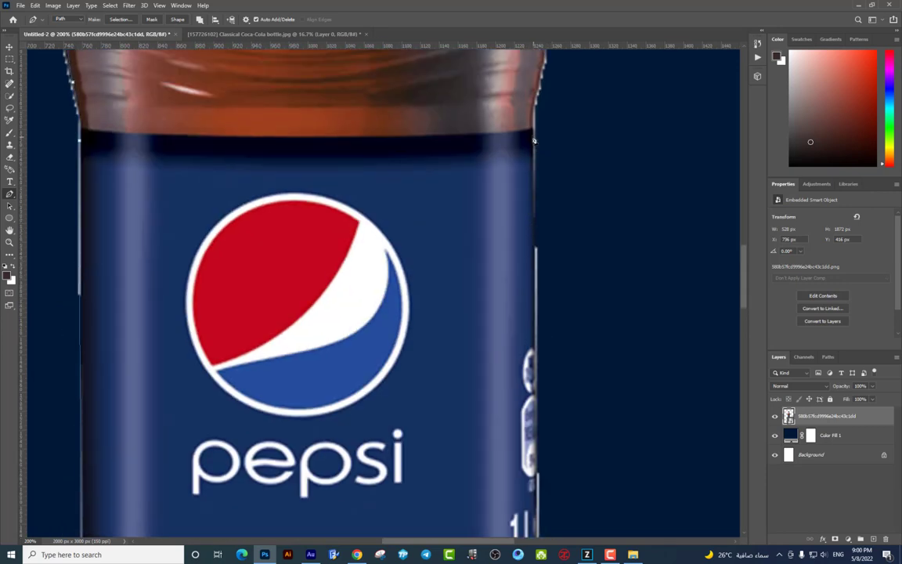
{"action": "scroll", "coordinate": [539, 337], "scroll_direction": "up", "scroll_amount": 4}
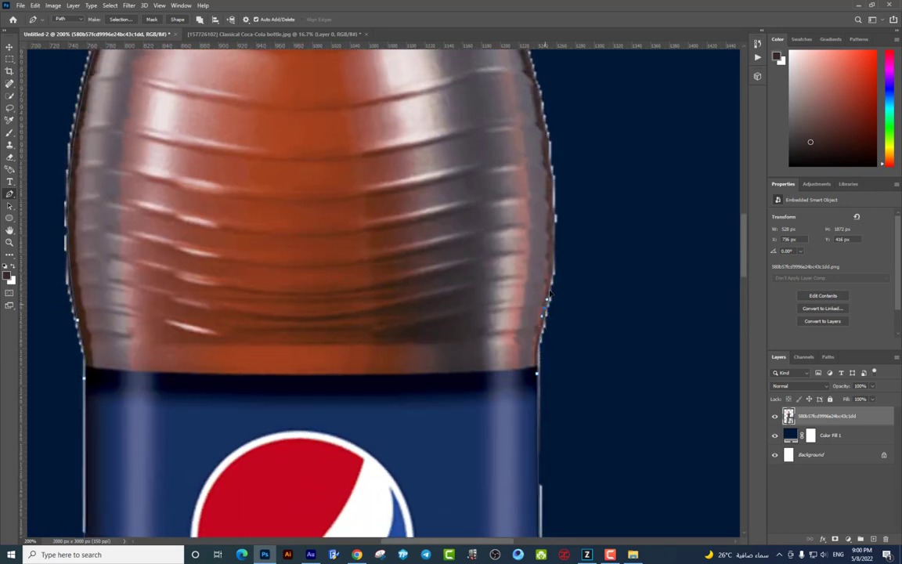
{"action": "scroll", "coordinate": [551, 283], "scroll_direction": "up", "scroll_amount": 3}
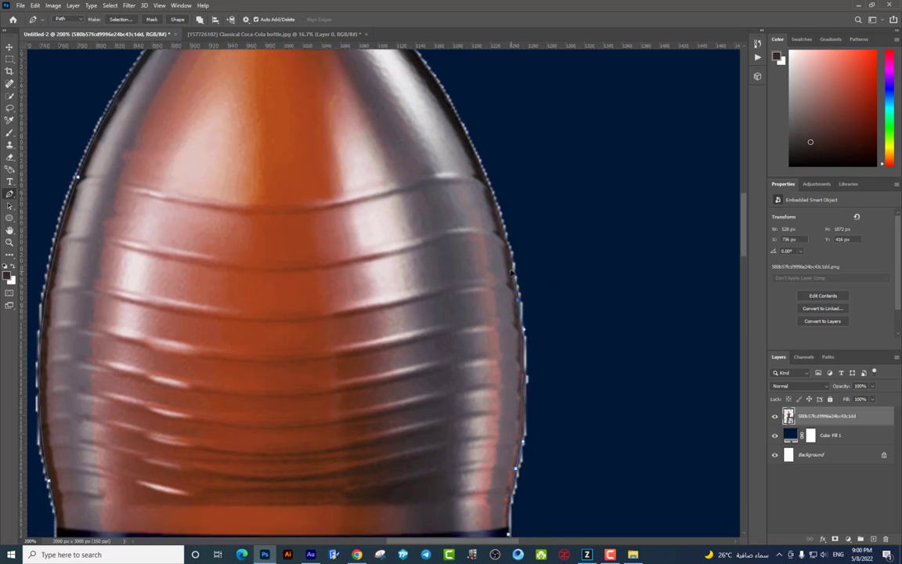
{"action": "scroll", "coordinate": [510, 265], "scroll_direction": "up", "scroll_amount": 2}
{"action": "scroll", "coordinate": [532, 359], "scroll_direction": "up", "scroll_amount": 2}
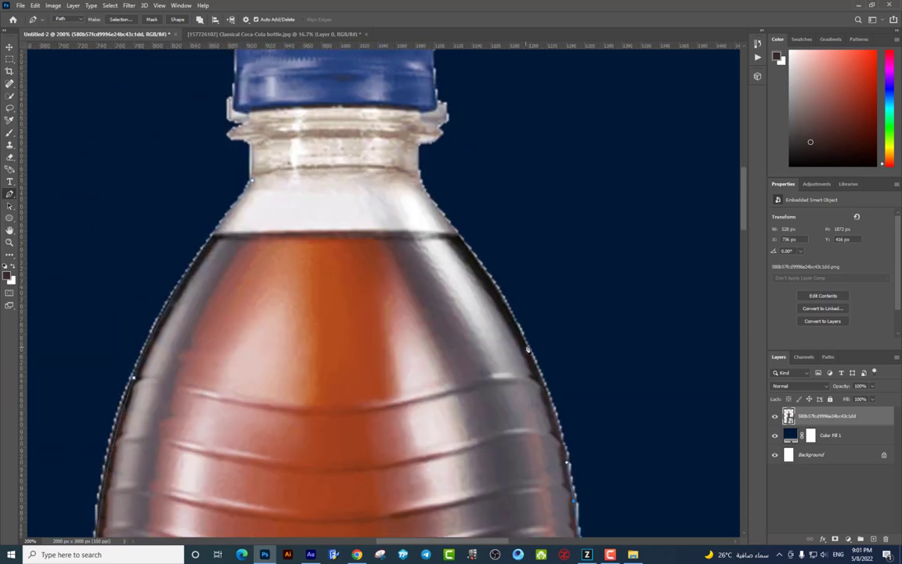
{"action": "scroll", "coordinate": [510, 337], "scroll_direction": "up", "scroll_amount": 2}
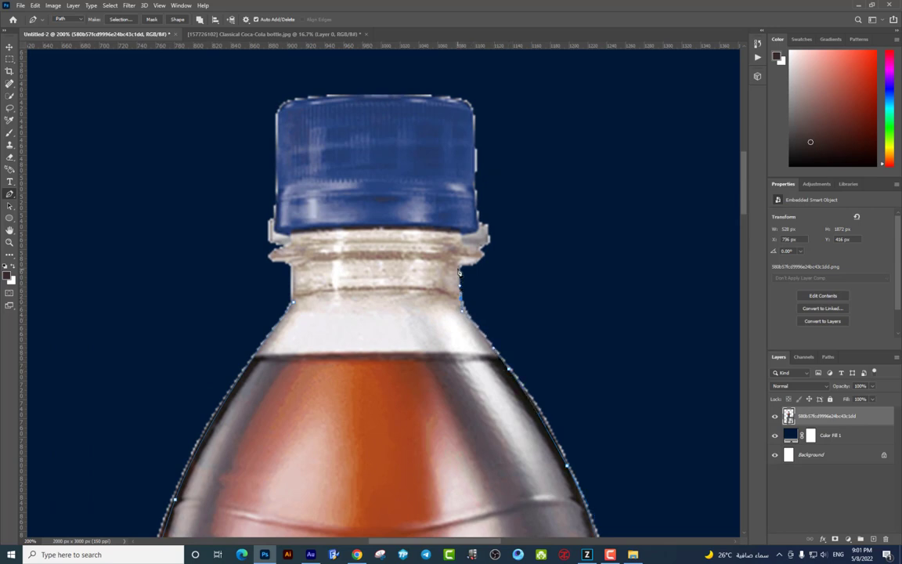
{"action": "scroll", "coordinate": [459, 297], "scroll_direction": "up", "scroll_amount": 1}
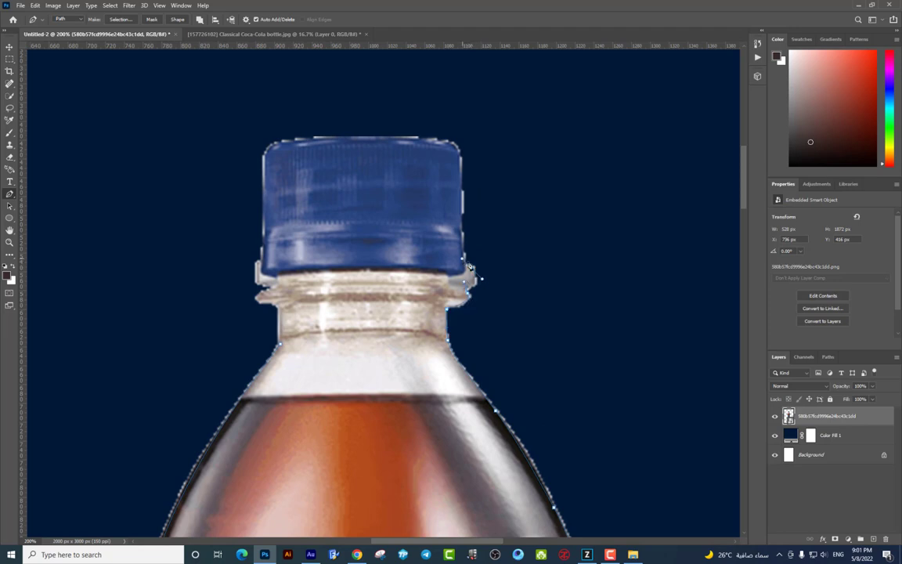
{"action": "left_click", "coordinate": [470, 298]}
{"action": "left_click", "coordinate": [460, 177]}
- Turn the bottle path into a selection and copy it to Layer 1
{"action": "left_click", "coordinate": [281, 352]}
{"action": "key", "text": "ctrl+Return"}
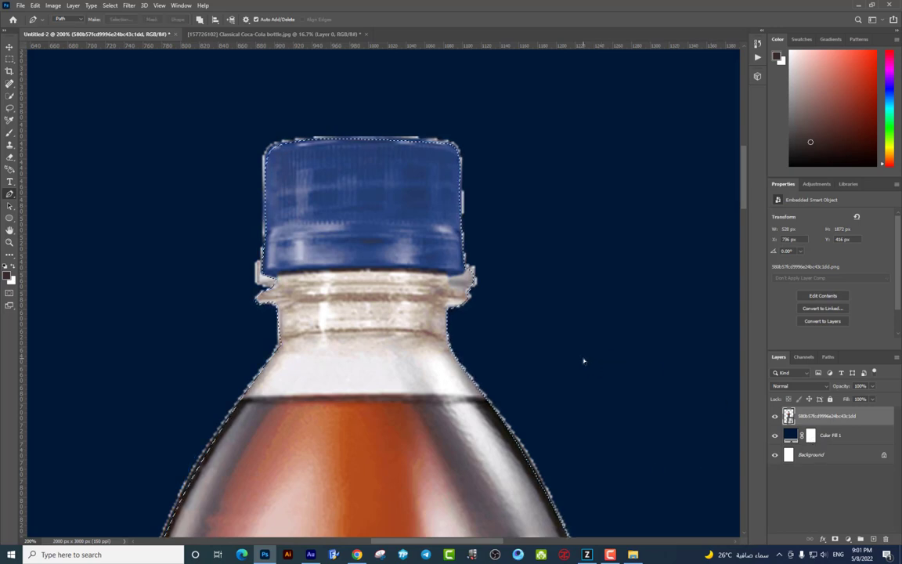
{"action": "key", "text": "ctrl+j"}
- Delete the original Layer 0 and zoom in on the cap and neck
{"action": "left_click", "coordinate": [838, 444]}
{"action": "key", "text": "Delete"}
{"action": "key", "text": "ctrl+1"}
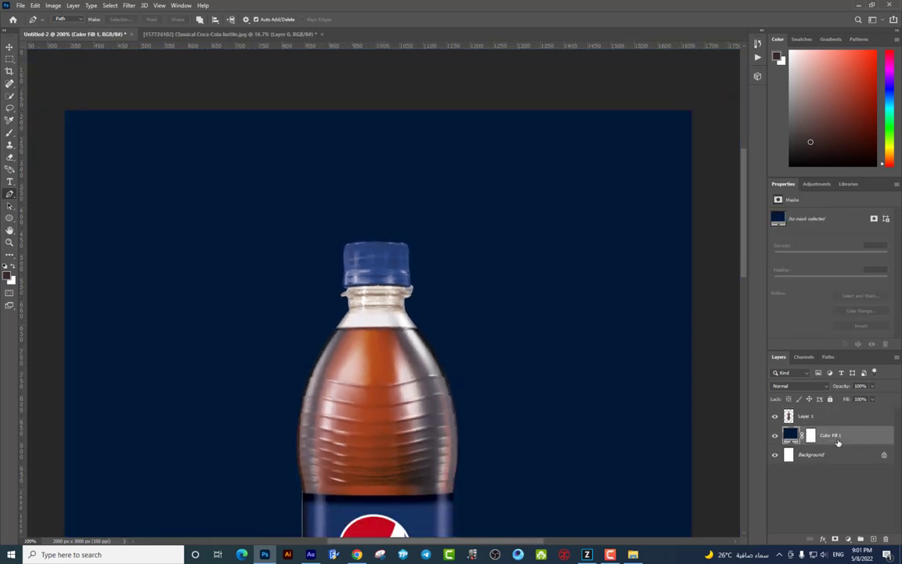
{"action": "key", "text": "ctrl+plus"}
{"action": "key", "text": "ctrl+plus"}
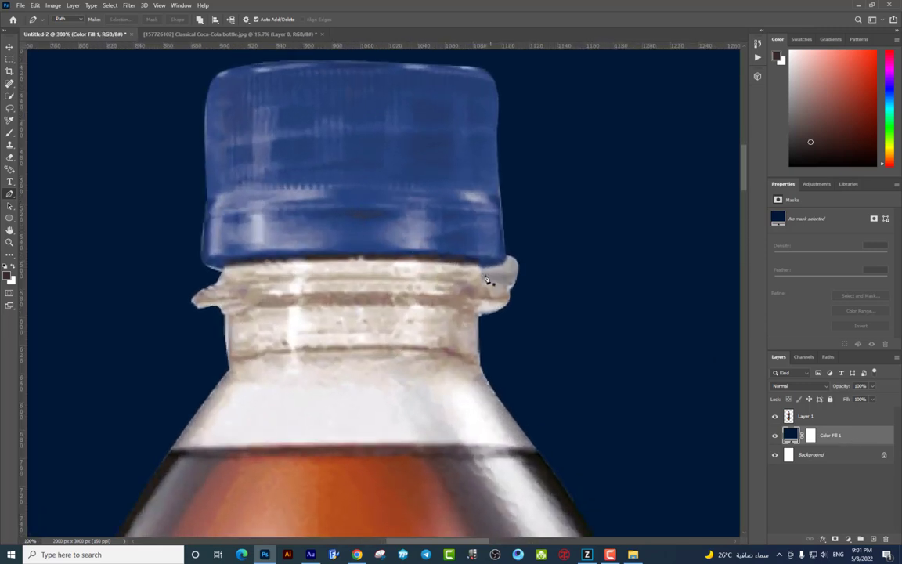
- Pen-select the stray fragment beside the cap and erase it from Layer 1
{"action": "left_click", "coordinate": [479, 267]}
{"action": "left_click_drag", "start_coordinate": [524, 293], "coordinate": [539, 256]}
{"action": "left_click", "coordinate": [505, 255]}
{"action": "key", "text": "ctrl+Return"}
{"action": "key", "text": "Delete"}
{"action": "left_click", "coordinate": [447, 260]}
{"action": "left_click", "coordinate": [812, 423]}
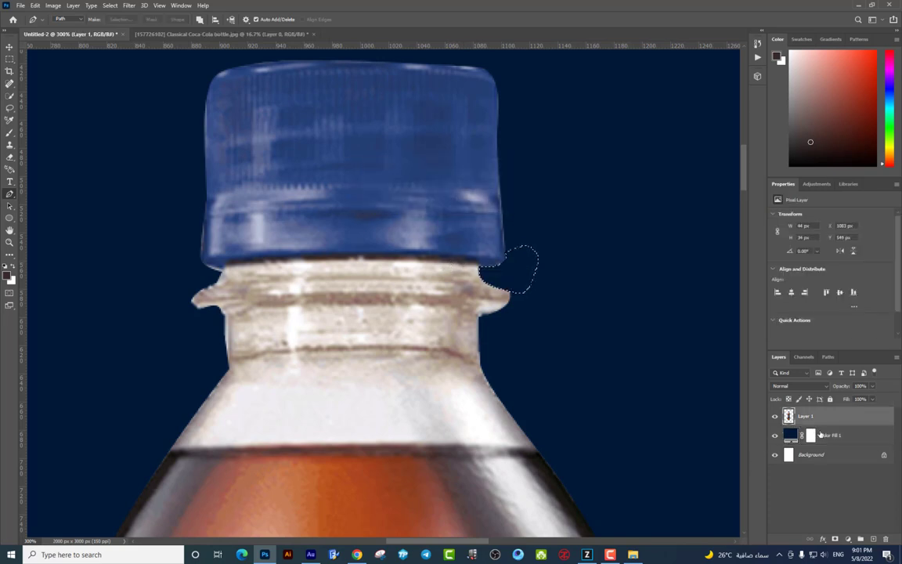
{"action": "key", "text": "ctrl+d"}
{"action": "key", "text": "ctrl+minus"}
{"action": "key", "text": "ctrl+minus"}
{"action": "key", "text": "ctrl+minus"}
{"action": "key", "text": "ctrl+minus"}
{"action": "key", "text": "ctrl+minus"}
{"action": "key", "text": "ctrl+minus"}
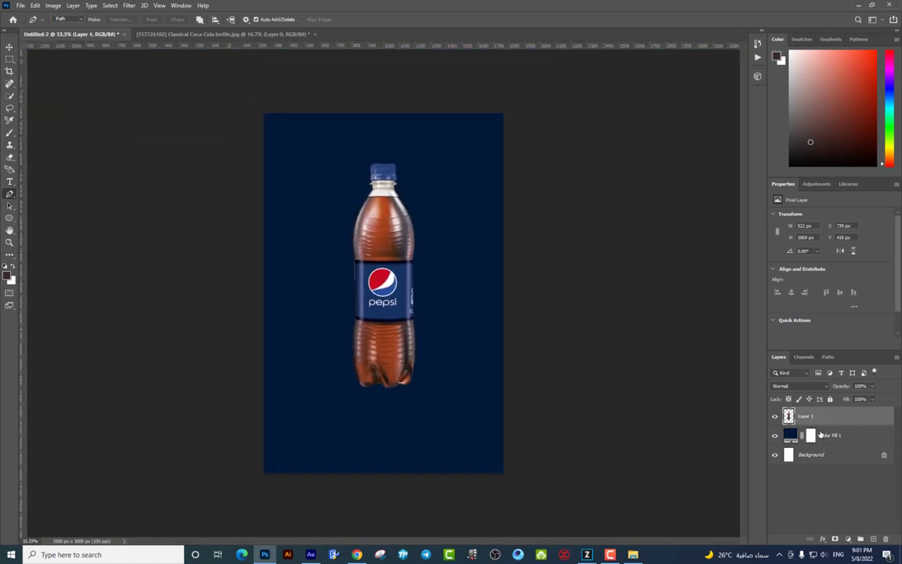
- Reposition the clean Pepsi bottle on the navy poster
{"action": "key", "text": "ctrl+plus"}
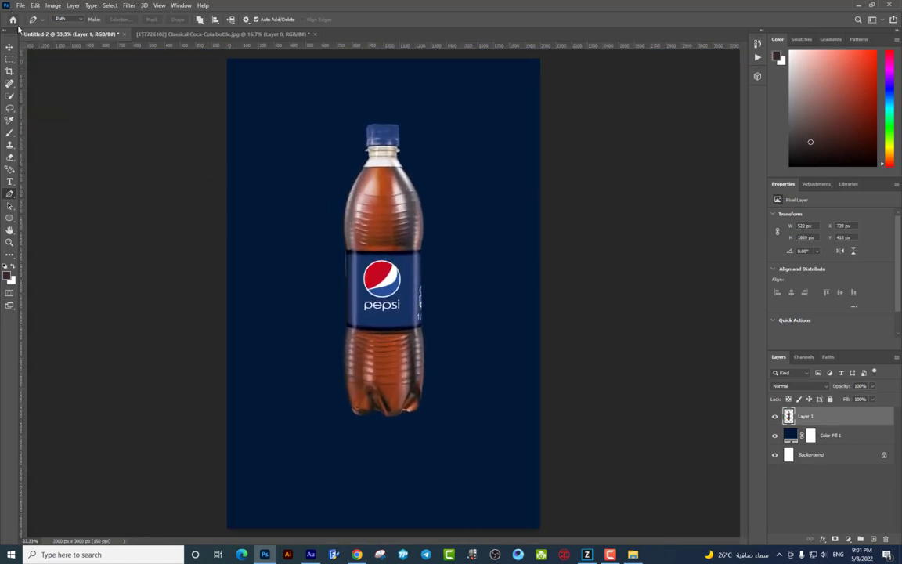
{"action": "left_click", "coordinate": [9, 48]}
{"action": "left_click_drag", "start_coordinate": [407, 203], "coordinate": [408, 239]}
{"action": "key", "text": "ctrl+minus"}
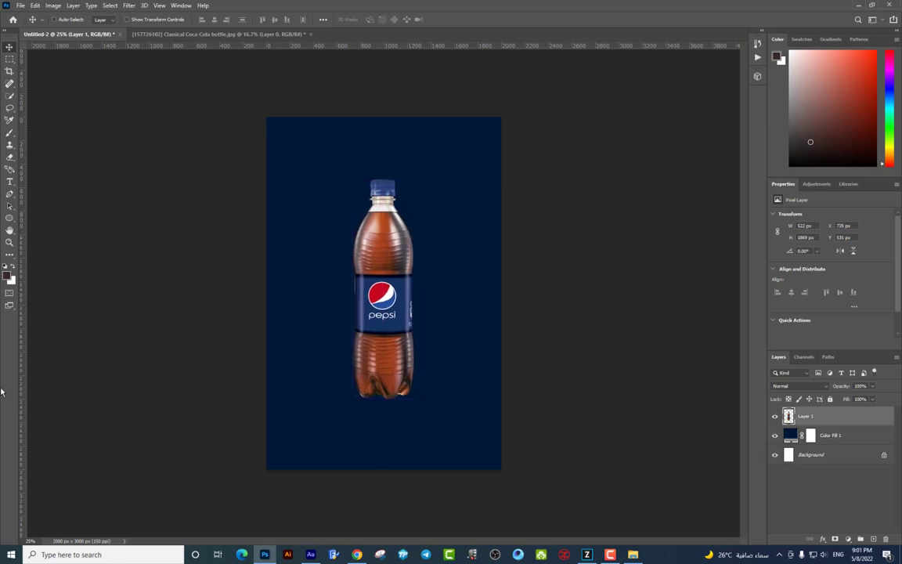
- Draw a Rectangle 1 floor band across the bottom of the poster
{"action": "left_click", "coordinate": [9, 218]}
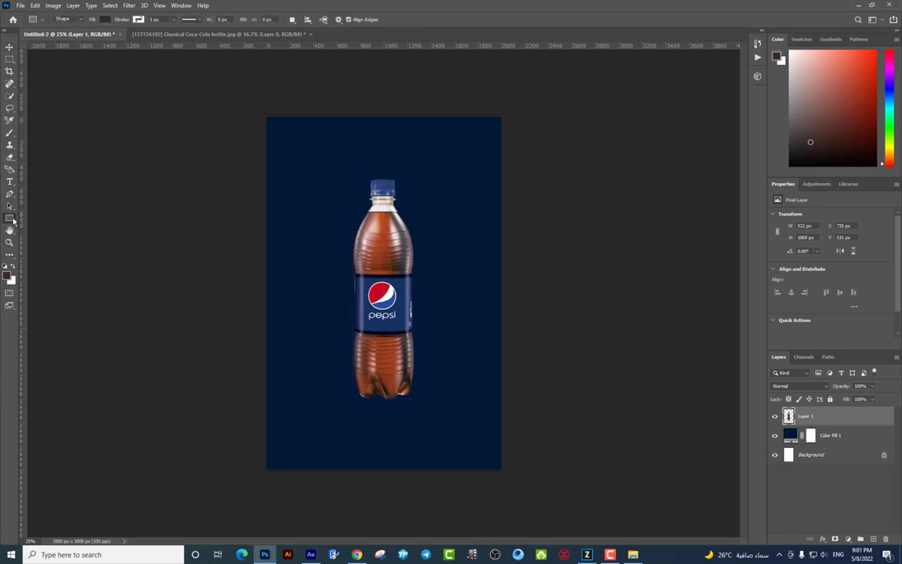
{"action": "left_click_drag", "start_coordinate": [589, 505], "coordinate": [201, 408]}
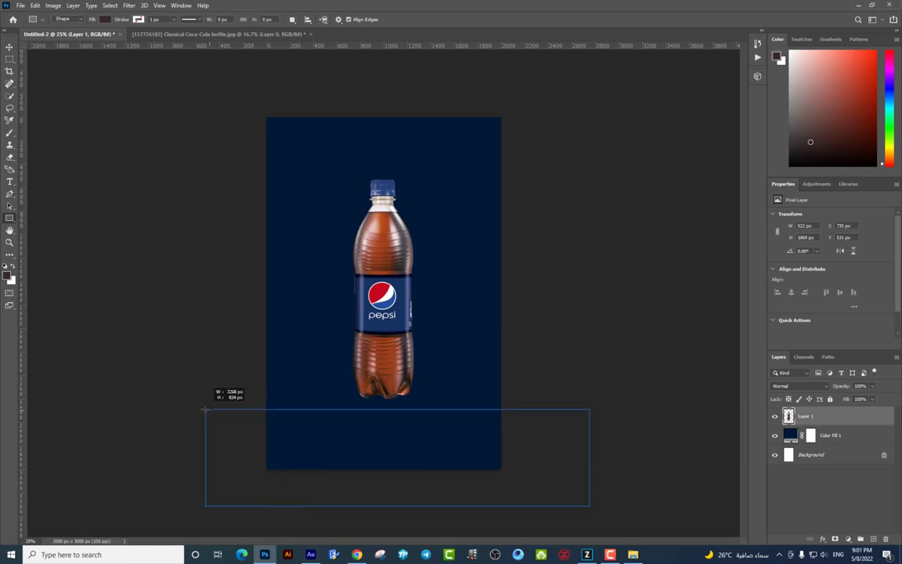
{"action": "key", "text": "ctrl+z"}
{"action": "right_click", "coordinate": [10, 219]}
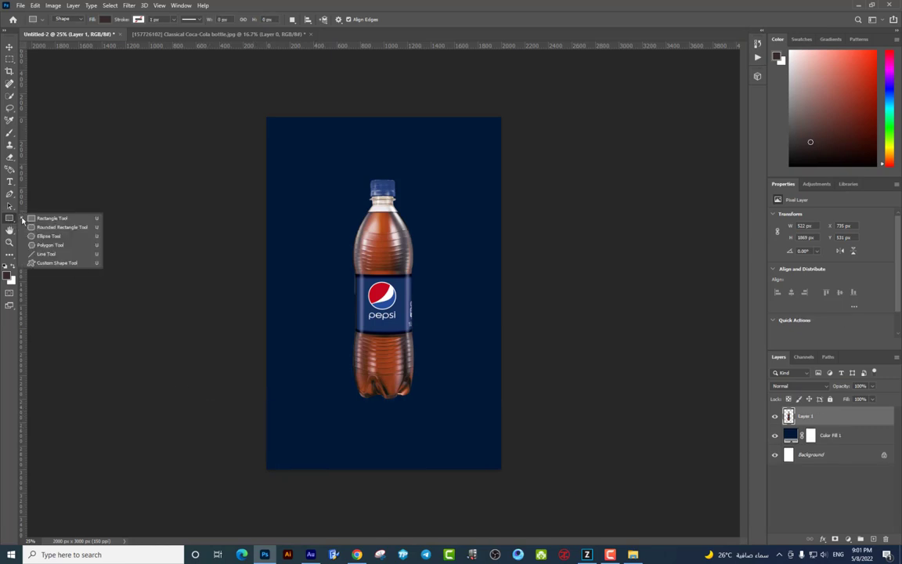
{"action": "left_click", "coordinate": [66, 219]}
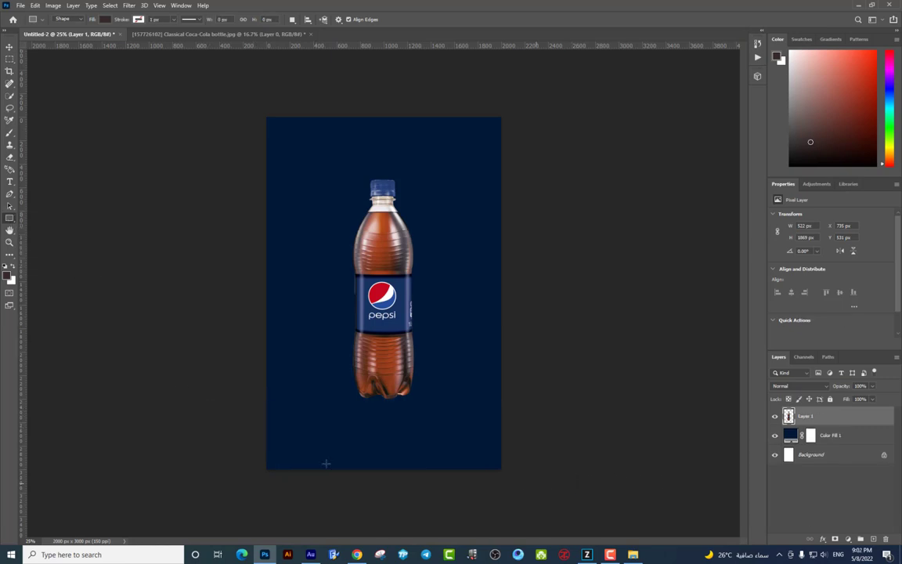
{"action": "left_click_drag", "start_coordinate": [544, 483], "coordinate": [204, 407]}
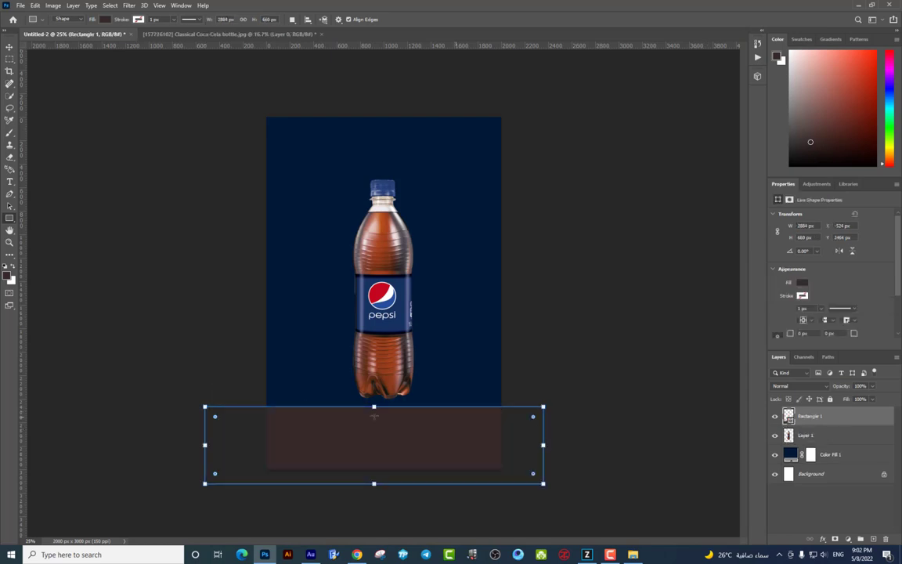
- Lower the bottle onto the floor and place Layer 1 above Rectangle 1
{"action": "left_click", "coordinate": [9, 48]}
{"action": "right_click", "coordinate": [360, 302]}
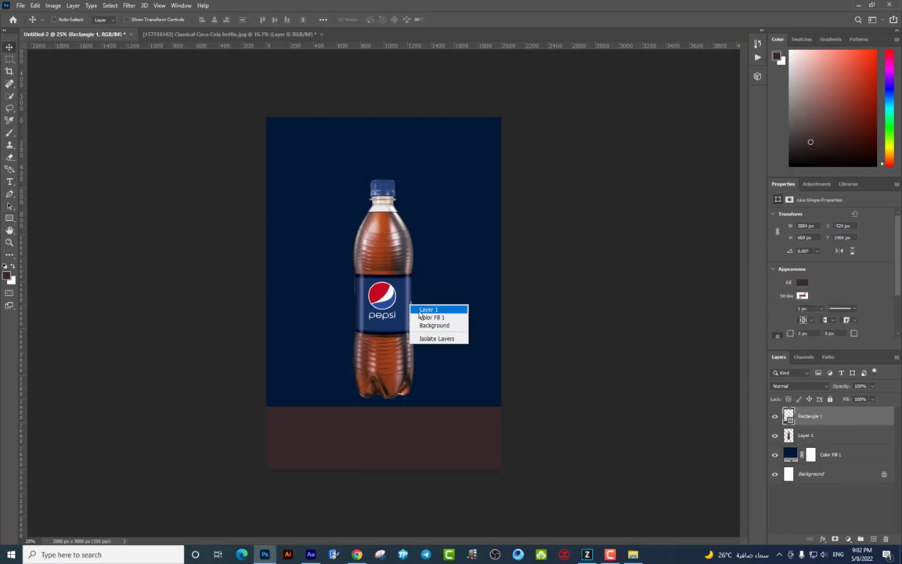
{"action": "left_click", "coordinate": [379, 307]}
{"action": "left_click_drag", "start_coordinate": [382, 307], "coordinate": [377, 341]}
{"action": "left_click_drag", "start_coordinate": [803, 452], "coordinate": [806, 410]}
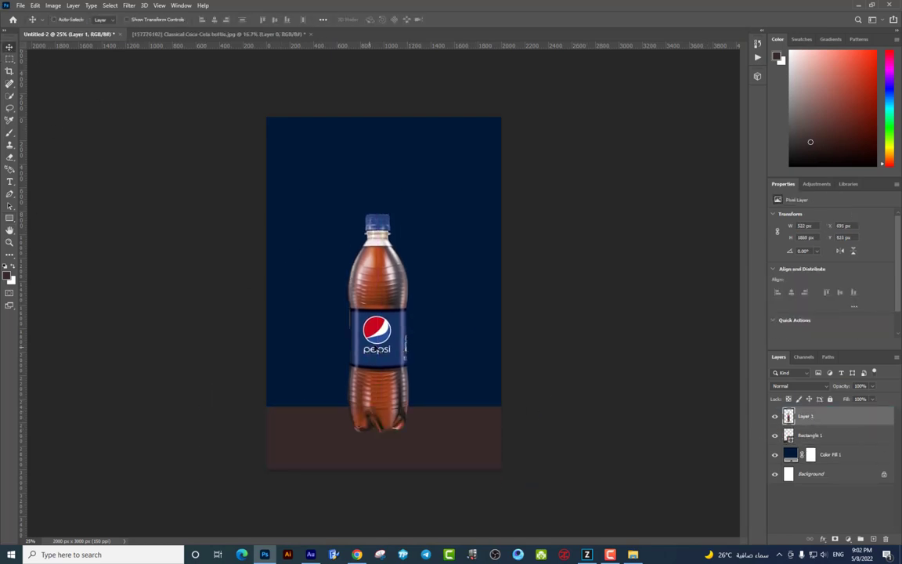
{"action": "left_click_drag", "start_coordinate": [372, 351], "coordinate": [378, 354]}
- Raise the floor rectangle's top edge higher with Free Transform
{"action": "left_click", "coordinate": [462, 448], "text": "ctrl"}
{"action": "key", "text": "ctrl+t"}
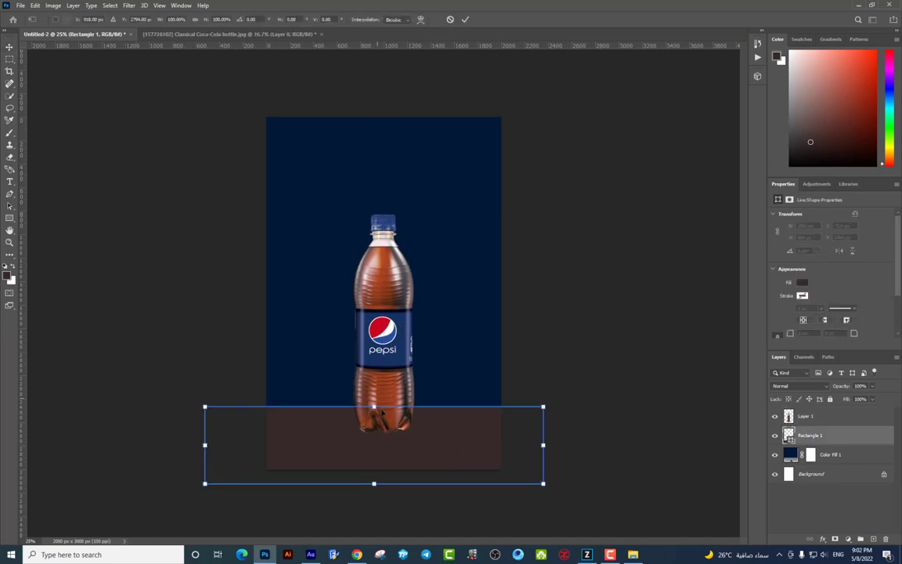
{"action": "left_click_drag", "start_coordinate": [374, 407], "coordinate": [374, 385]}
- Commit the floor resize and darken the navy background fill colour
{"action": "key", "text": "Return"}
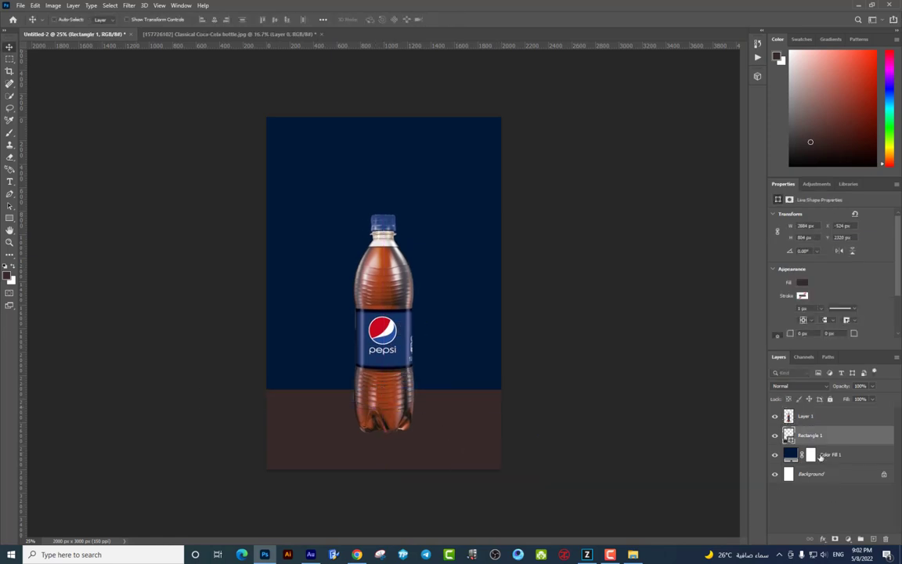
{"action": "double_click", "coordinate": [790, 455]}
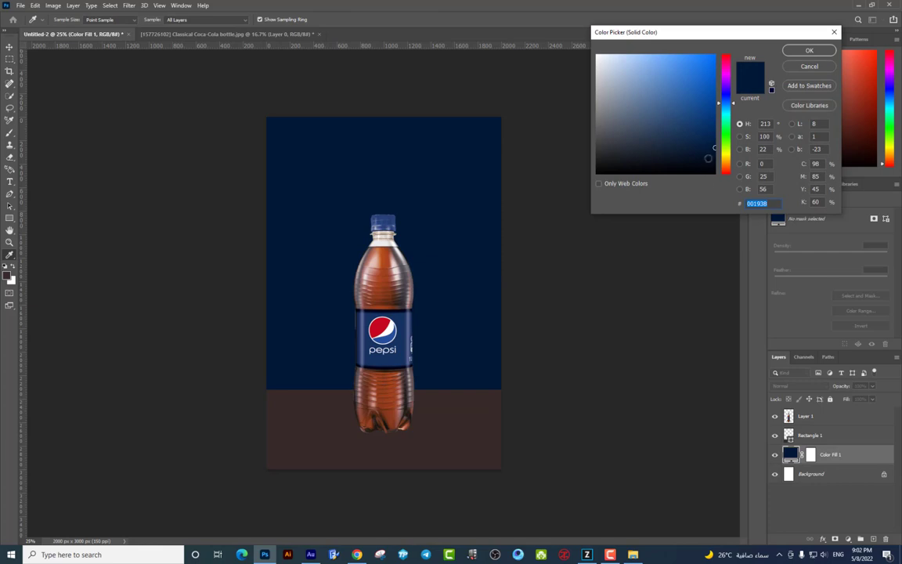
{"action": "left_click_drag", "start_coordinate": [708, 159], "coordinate": [722, 152]}
{"action": "key", "text": "Return"}
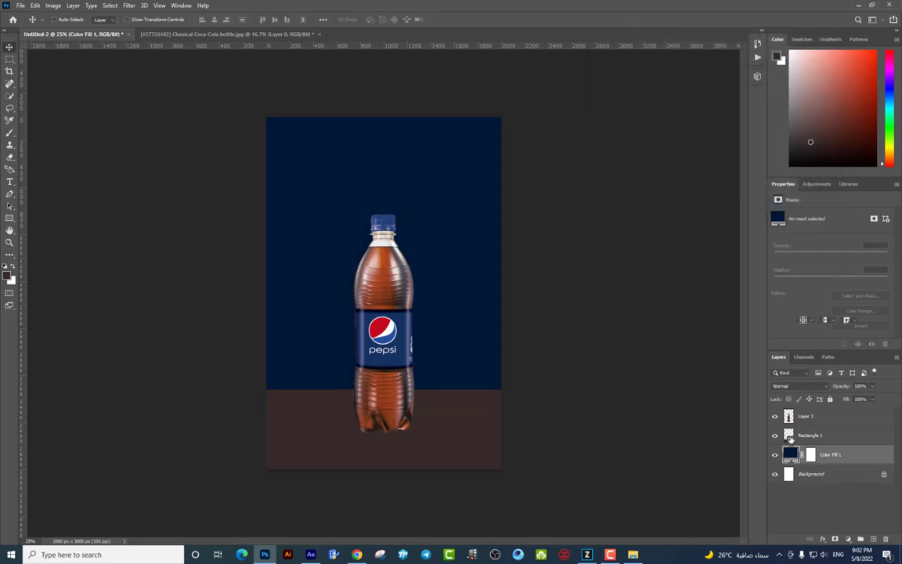
- Fill the floor with sampled dark blue and set the background to lighter navy #032957
{"action": "double_click", "coordinate": [789, 434]}
{"action": "left_click", "coordinate": [401, 195]}
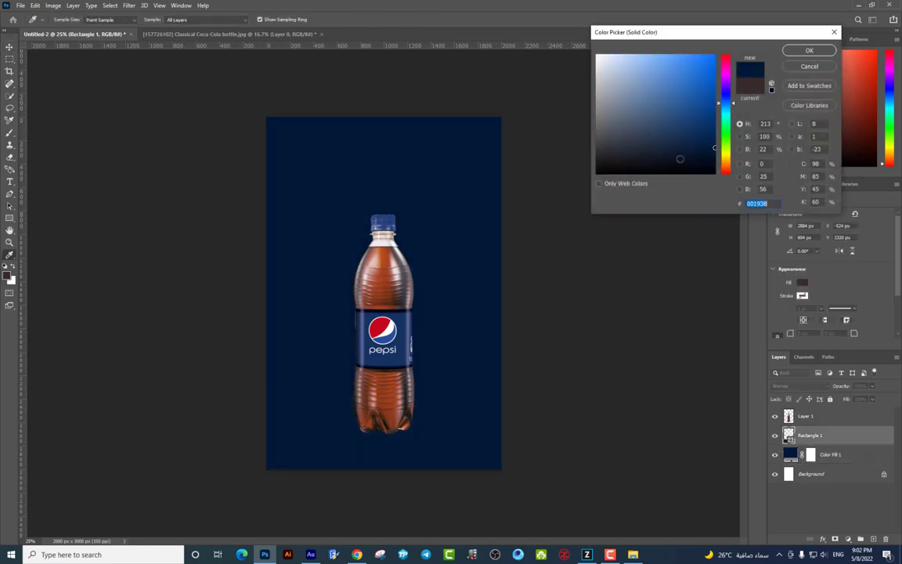
{"action": "key", "text": "Return"}
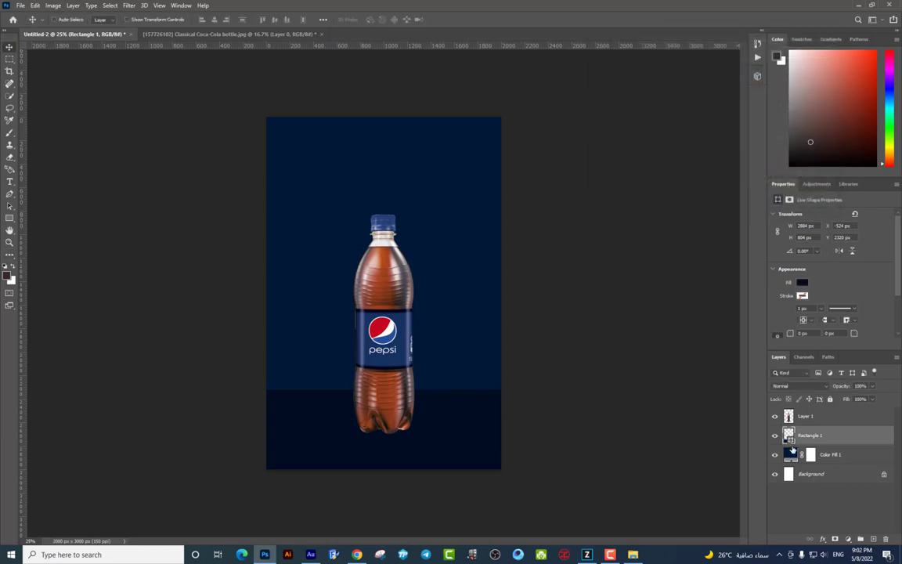
{"action": "double_click", "coordinate": [788, 454]}
{"action": "left_click", "coordinate": [713, 132]}
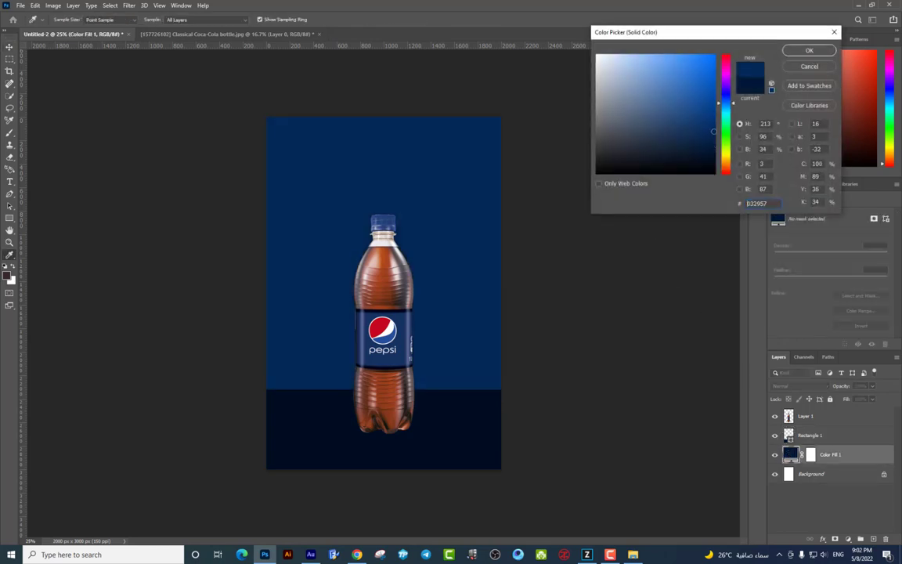
{"action": "key", "text": "Return"}
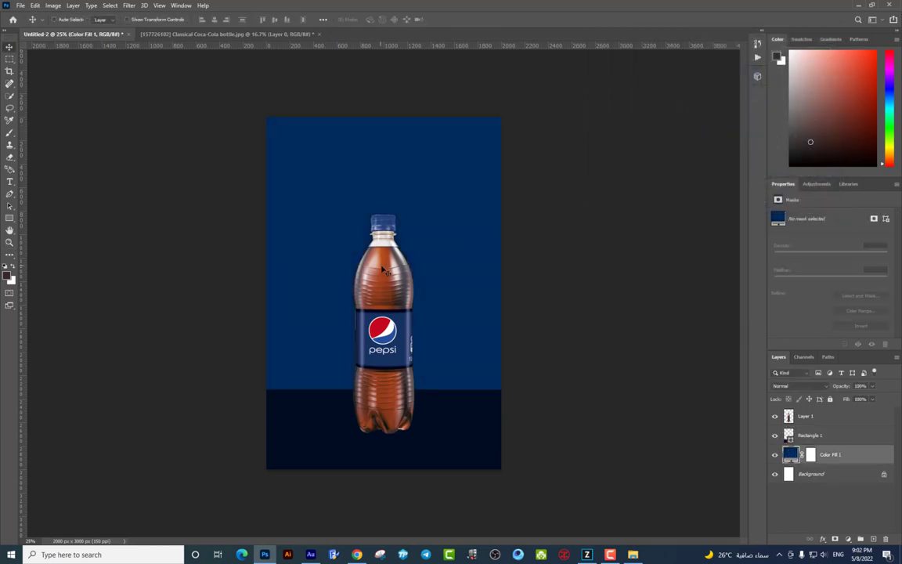
- Enlarge the bottle to about 643 × 2301 px and nudge it slightly left
{"action": "left_click", "coordinate": [384, 270], "text": "ctrl"}
{"action": "key", "text": "ctrl+t"}
{"action": "mouse_move", "coordinate": [411, 213]}
{"action": "left_mouse_down"}
{"action": "mouse_move", "coordinate": [420, 182]}
{"action": "mouse_move", "coordinate": [440, 174]}
{"action": "mouse_move", "coordinate": [435, 164]}
{"action": "left_mouse_up"}
{"action": "key", "text": "Return"}
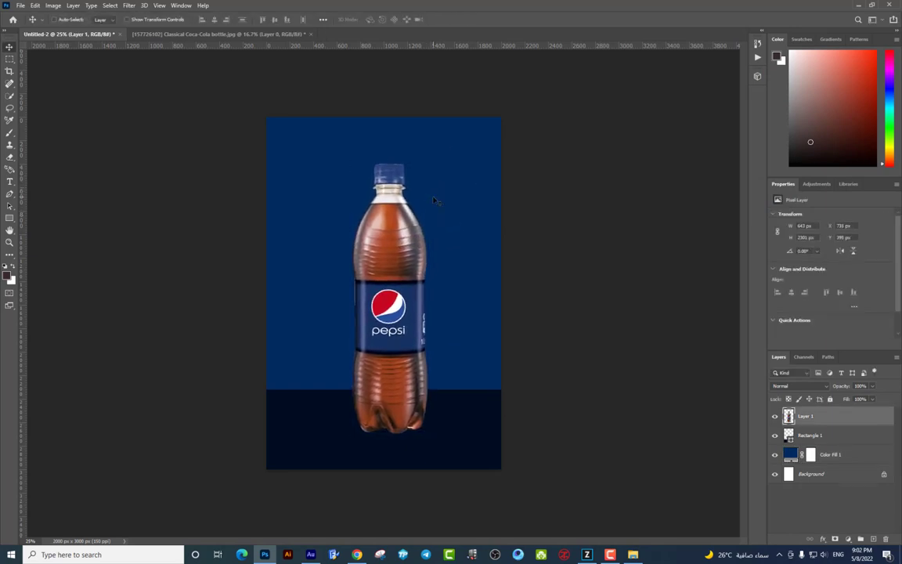
{"action": "key", "text": "shift+Left"}
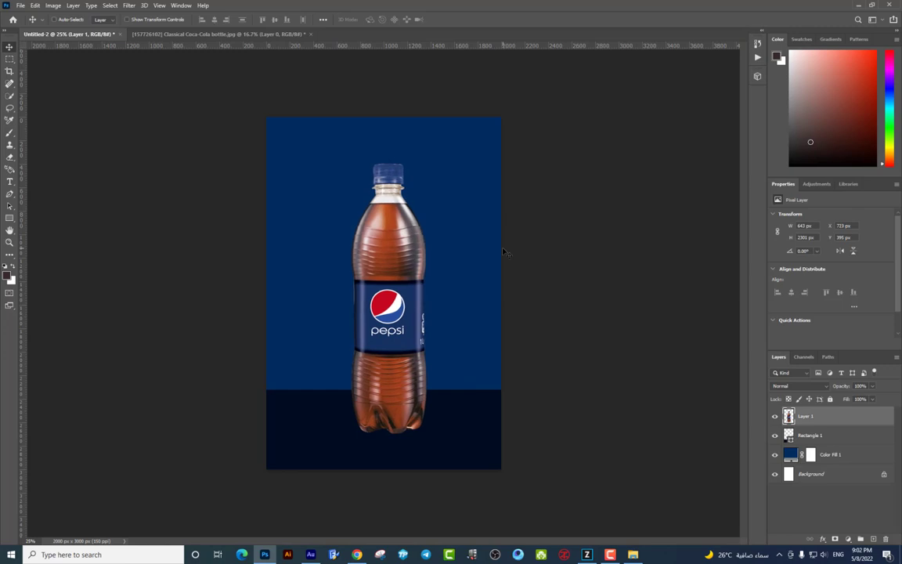
- Select the Rectangle 1 floor layer and shift it slightly into place
{"action": "key", "text": "ctrl+plus"}
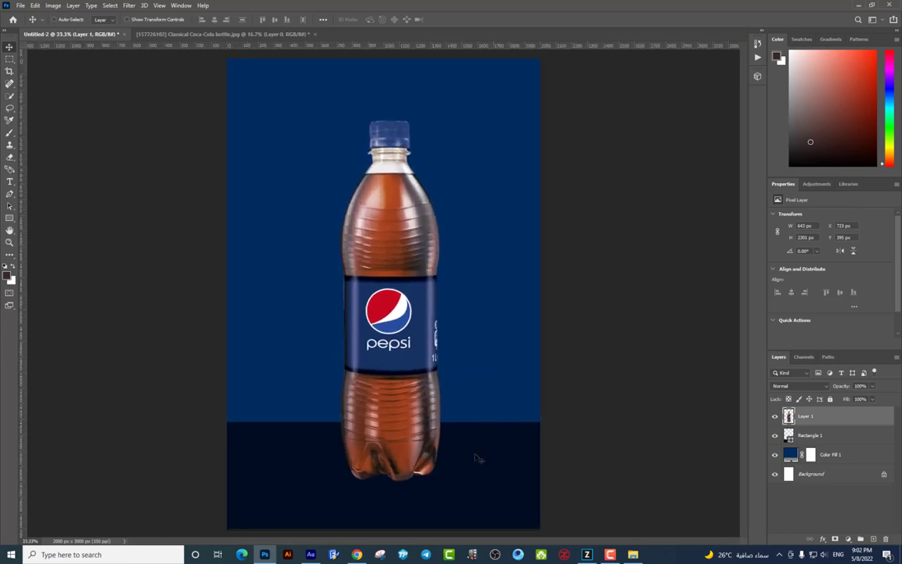
{"action": "right_click", "coordinate": [484, 449]}
{"action": "left_click", "coordinate": [509, 457]}
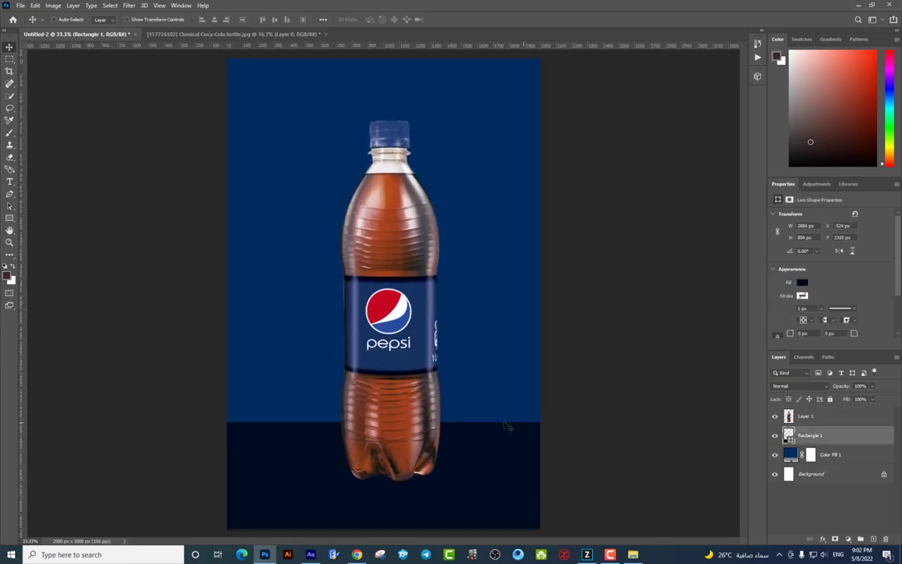
{"action": "left_click_drag", "start_coordinate": [515, 431], "coordinate": [556, 422]}
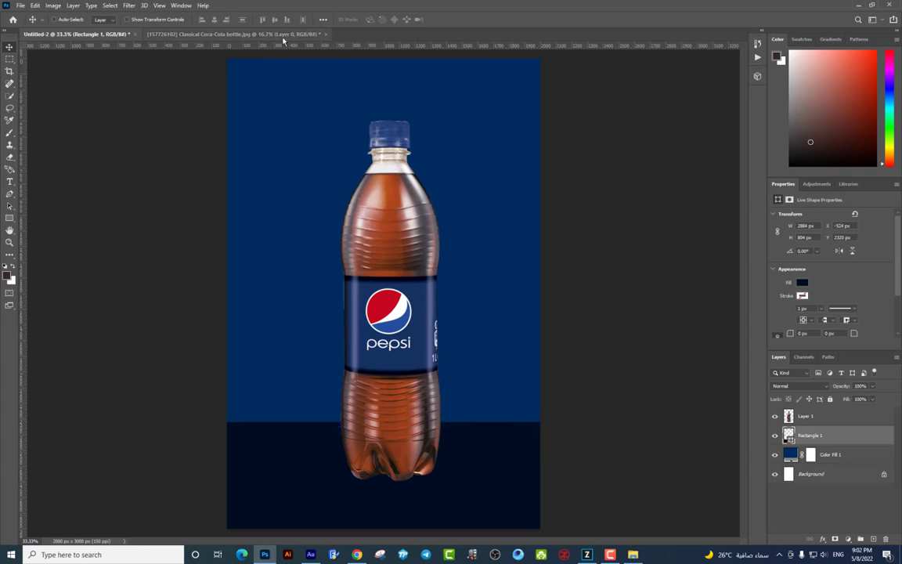
- Convert the floor rectangle to a smart object and apply about 5 px Gaussian Blur
{"action": "left_click", "coordinate": [129, 6]}
{"action": "mouse_move", "coordinate": [135, 125]}
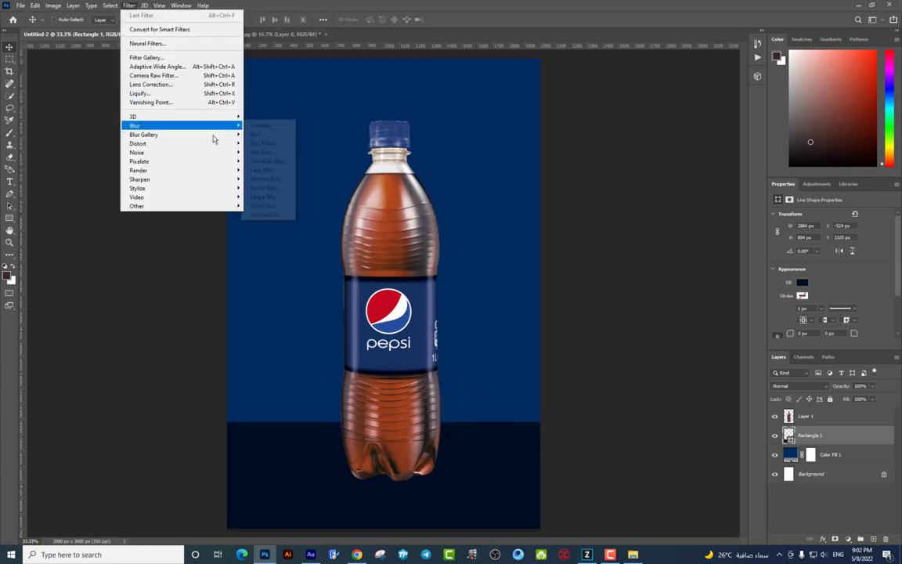
{"action": "left_click", "coordinate": [270, 162]}
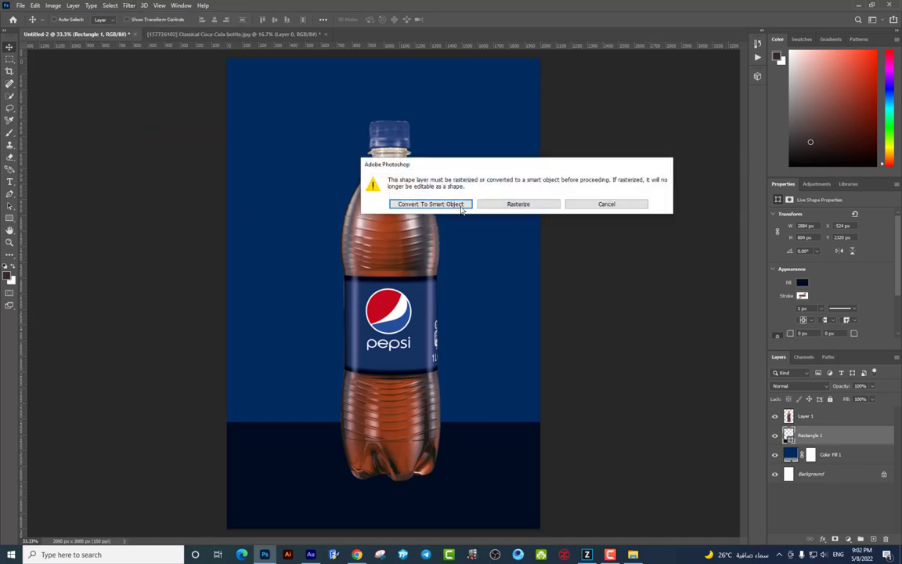
{"action": "left_click", "coordinate": [462, 207]}
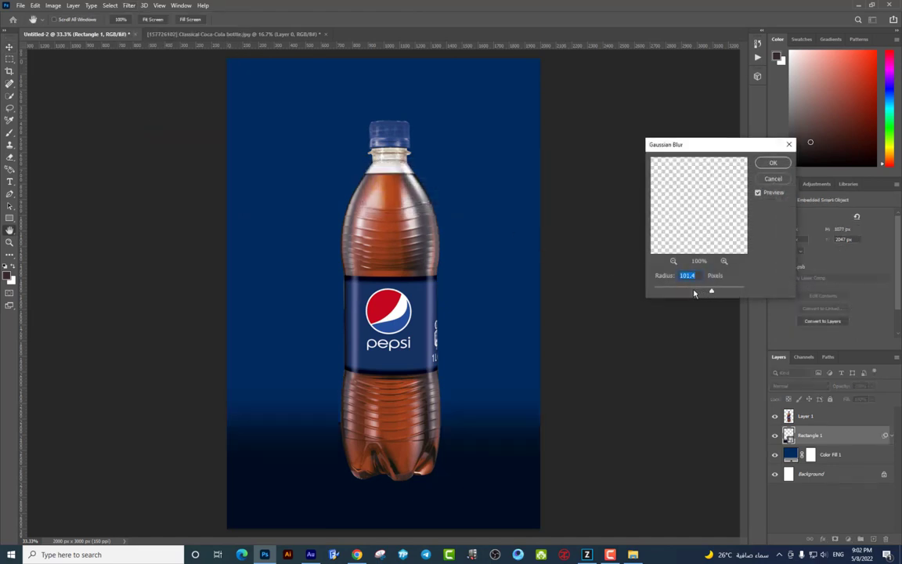
{"action": "left_click_drag", "start_coordinate": [694, 293], "coordinate": [681, 292]}
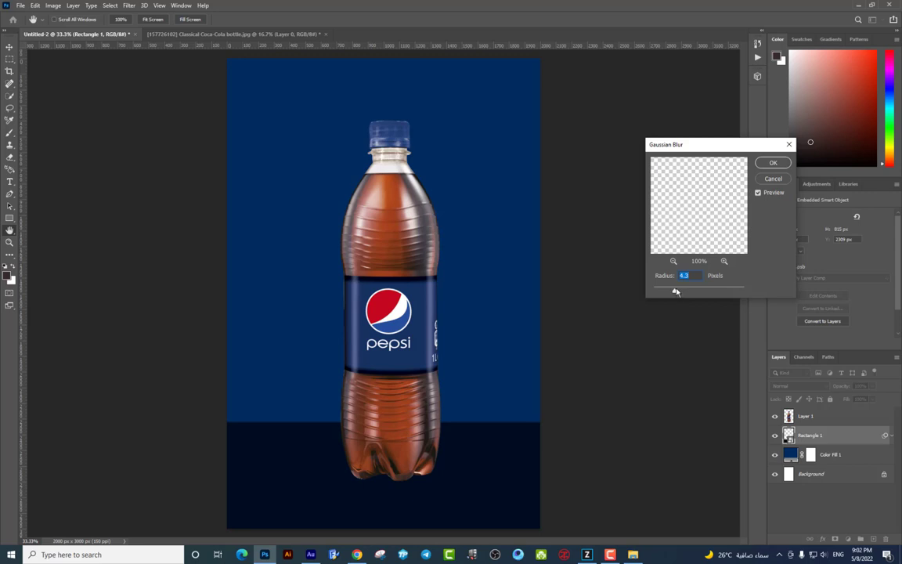
{"action": "left_click_drag", "start_coordinate": [675, 291], "coordinate": [678, 292]}
{"action": "key", "text": "Return"}
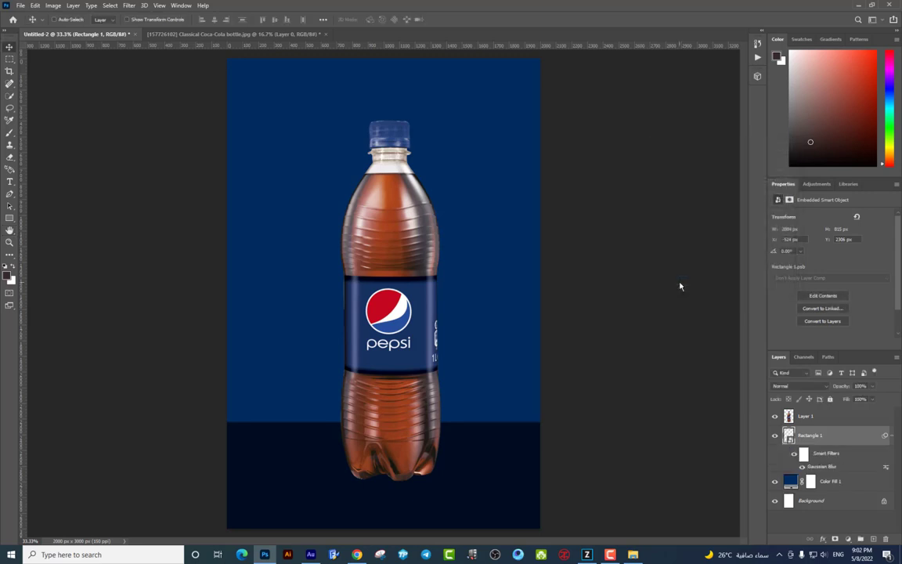
- Select the Color Fill 1 background layer and zoom out to the whole poster
{"action": "right_click", "coordinate": [503, 251]}
{"action": "left_click", "coordinate": [540, 256]}
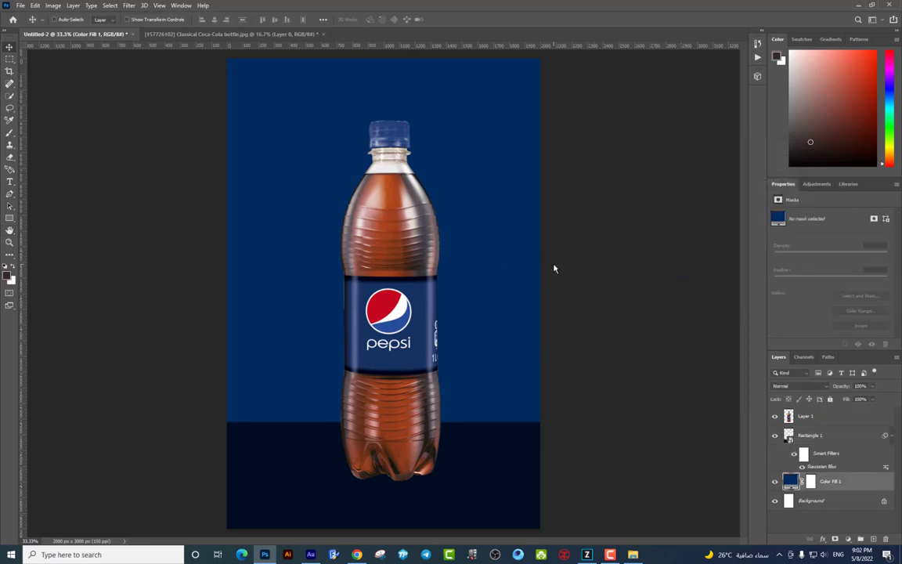
{"action": "key", "text": "ctrl+minus"}
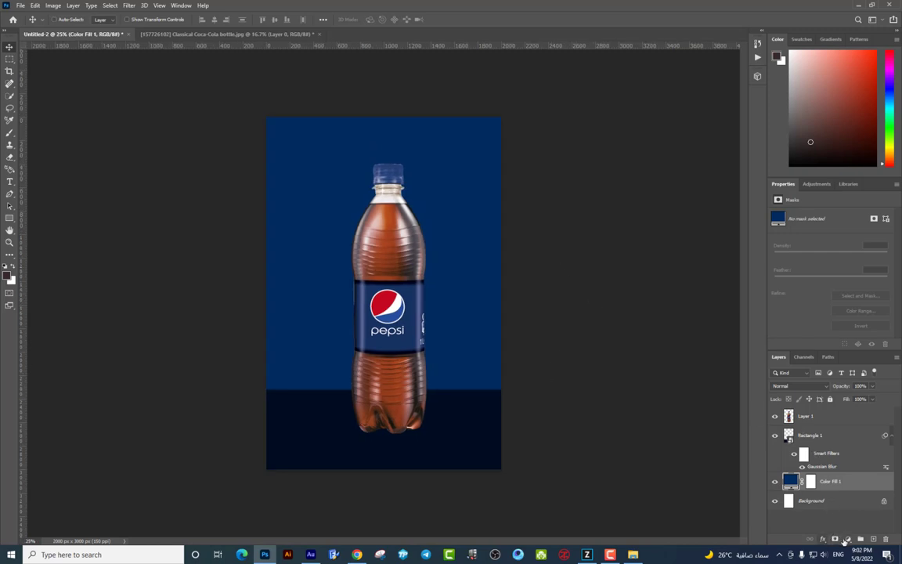
- Add a new empty Layer 2 and set a soft brush of about 448 px
{"action": "left_click", "coordinate": [872, 540]}
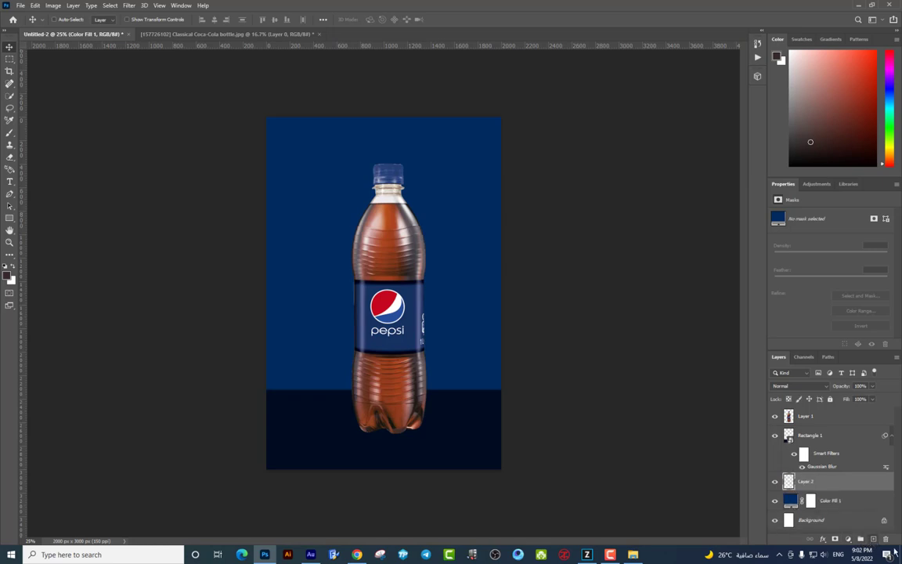
{"action": "left_click", "coordinate": [10, 132]}
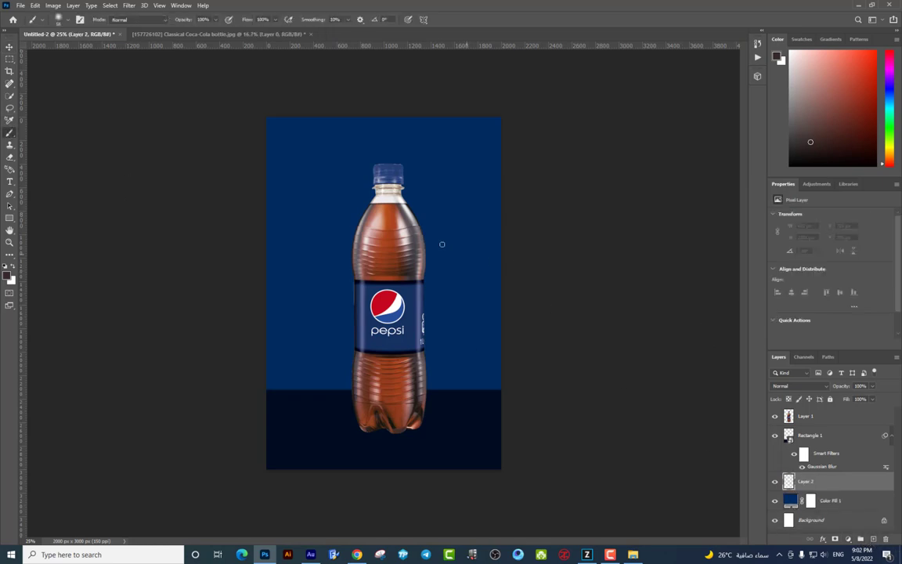
{"action": "right_click", "coordinate": [484, 227]}
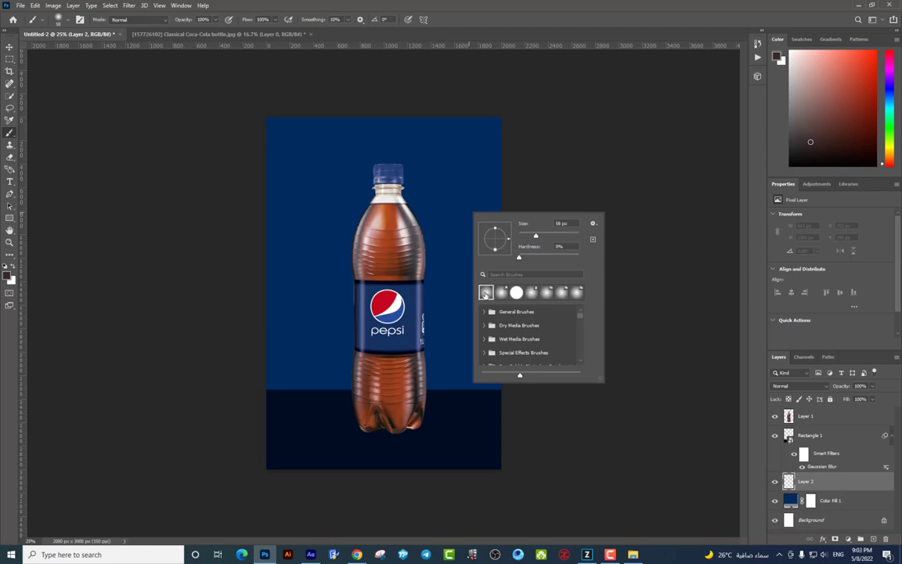
{"action": "left_click", "coordinate": [569, 235]}
{"action": "left_click_drag", "start_coordinate": [575, 240], "coordinate": [579, 240]}
- Set the paint colour to bright blue #065ecd
{"action": "left_click", "coordinate": [471, 183], "text": "alt"}
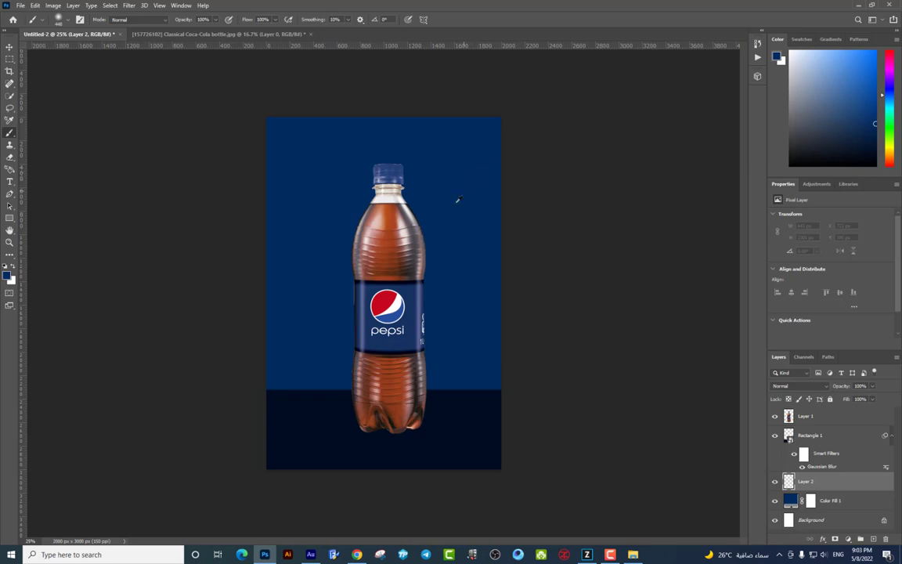
{"action": "left_click", "coordinate": [7, 276]}
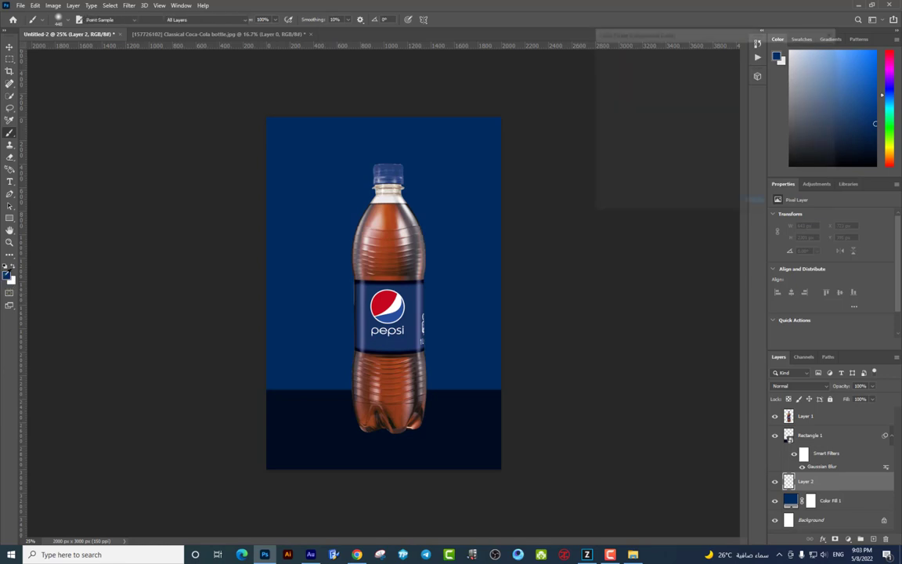
{"action": "left_click", "coordinate": [712, 77]}
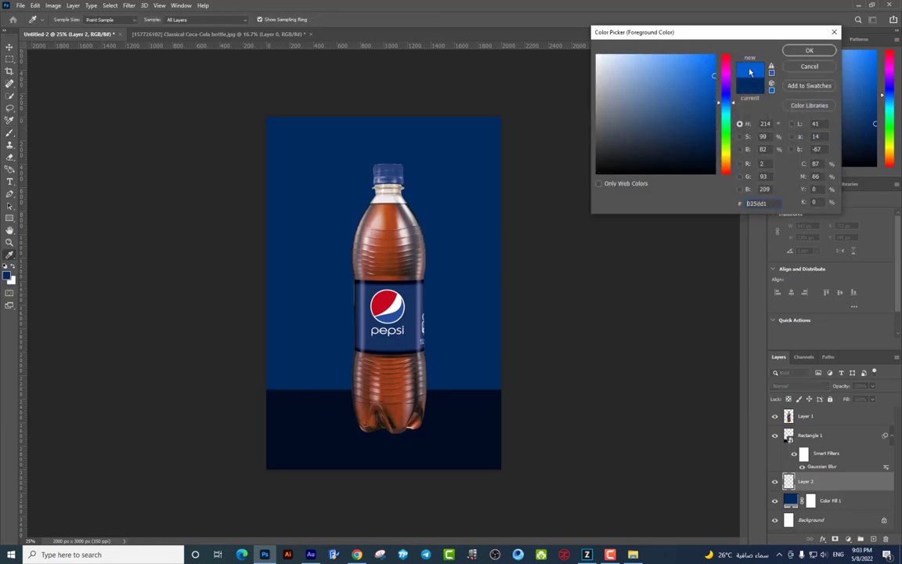
{"action": "left_click", "coordinate": [810, 51]}
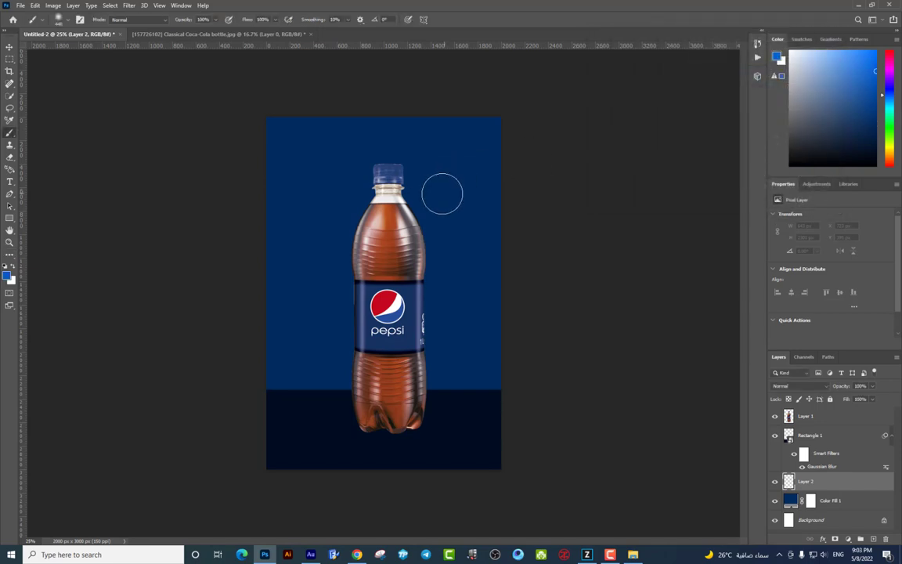
- Dab a soft blue spot and scale it beyond the canvas, centred behind the bottle
{"action": "left_click", "coordinate": [430, 196]}
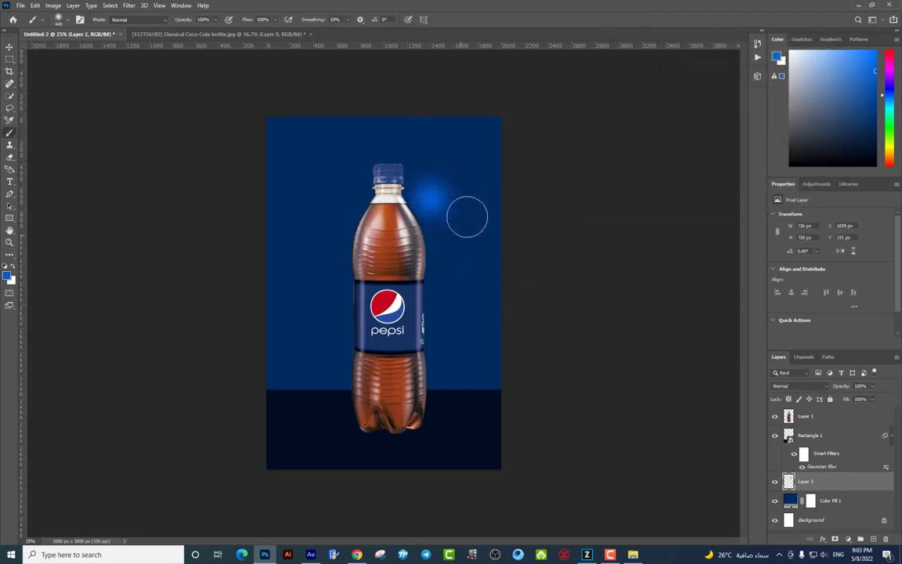
{"action": "key", "text": "ctrl+t"}
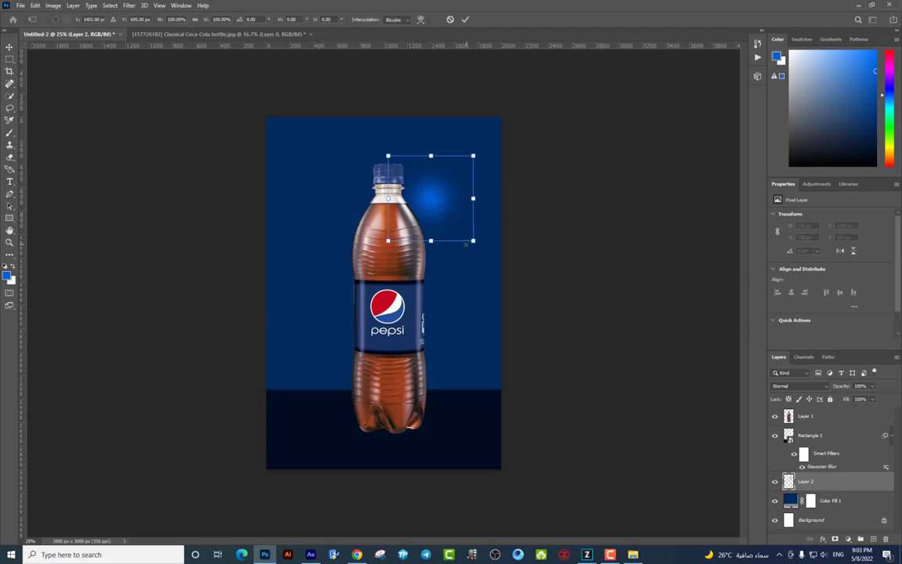
{"action": "left_click_drag", "start_coordinate": [473, 241], "coordinate": [491, 357]}
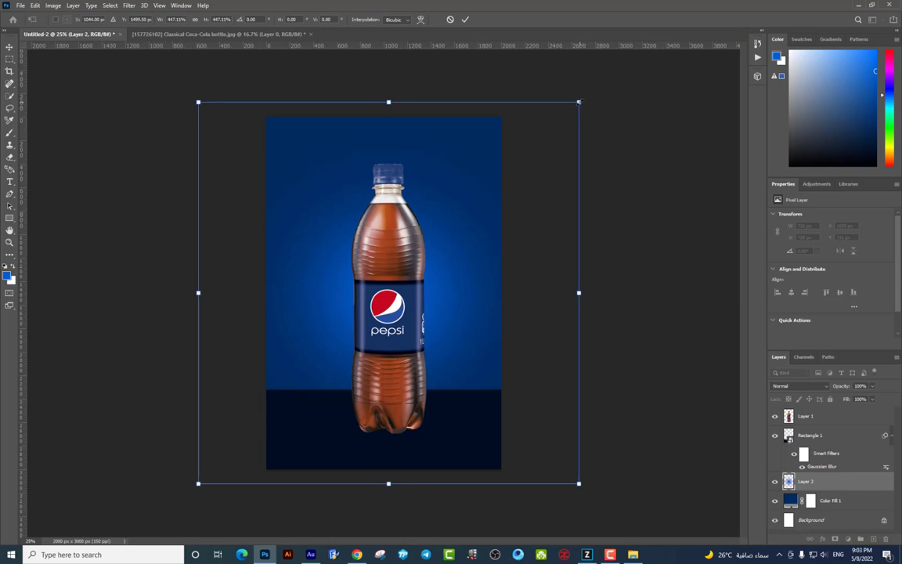
{"action": "left_click_drag", "start_coordinate": [578, 101], "coordinate": [644, 33]}
{"action": "left_click_drag", "start_coordinate": [482, 159], "coordinate": [539, 223]}
{"action": "key", "text": "Return"}
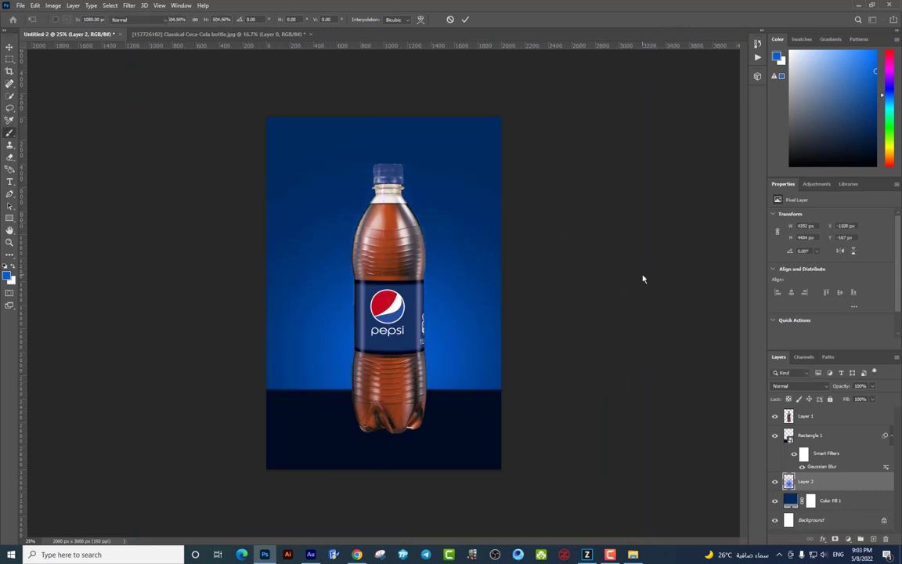
- Add a new Layer 3 with a brush of about 1467 px and a lighter cyan colour
{"action": "left_click", "coordinate": [872, 540]}
{"action": "right_click", "coordinate": [484, 265]}
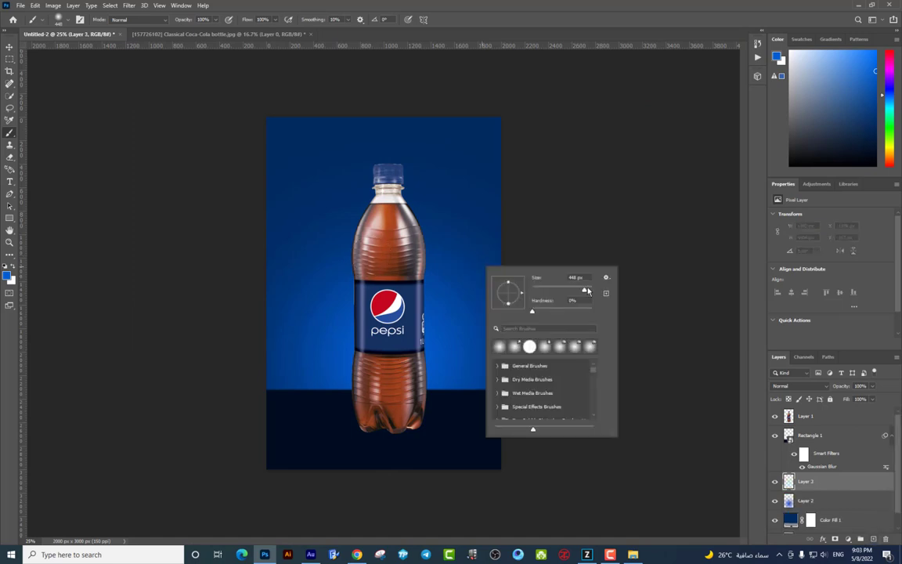
{"action": "left_click_drag", "start_coordinate": [587, 291], "coordinate": [589, 290]}
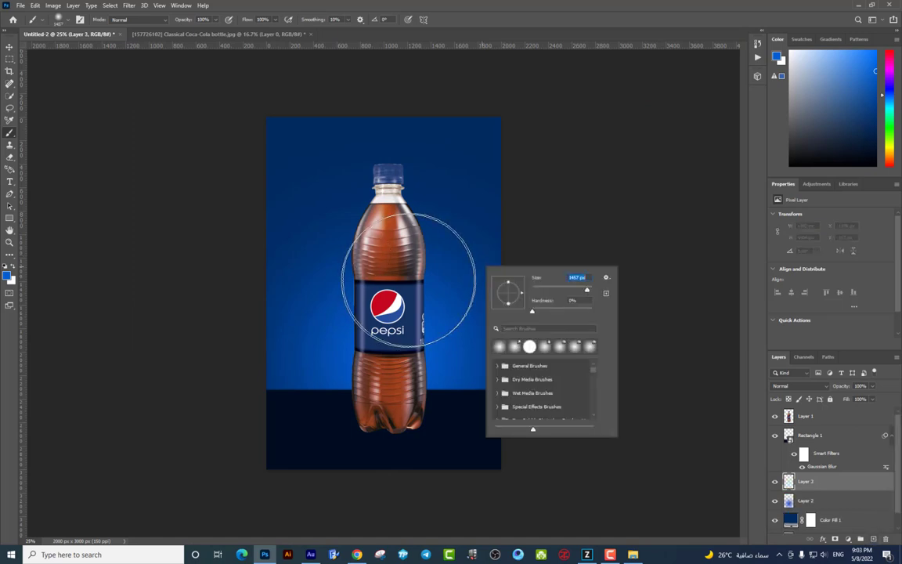
{"action": "left_click", "coordinate": [7, 277]}
{"action": "left_click", "coordinate": [727, 109]}
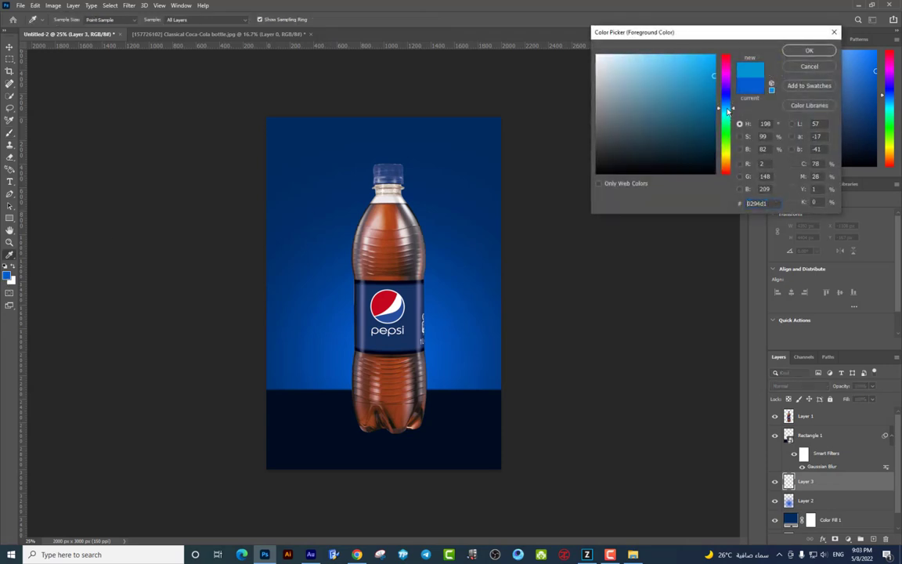
{"action": "left_click_drag", "start_coordinate": [729, 113], "coordinate": [728, 114]}
{"action": "left_click", "coordinate": [699, 67]}
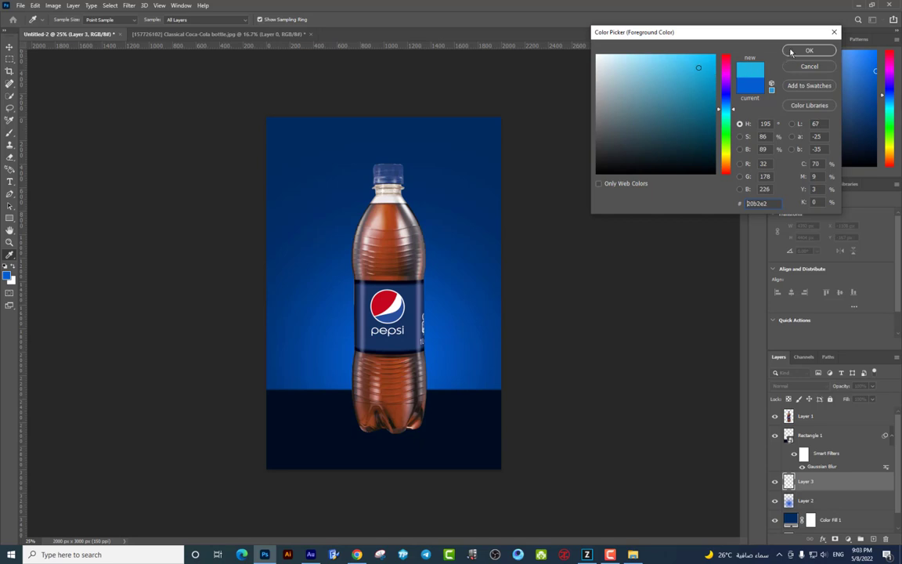
{"action": "left_click", "coordinate": [791, 52]}
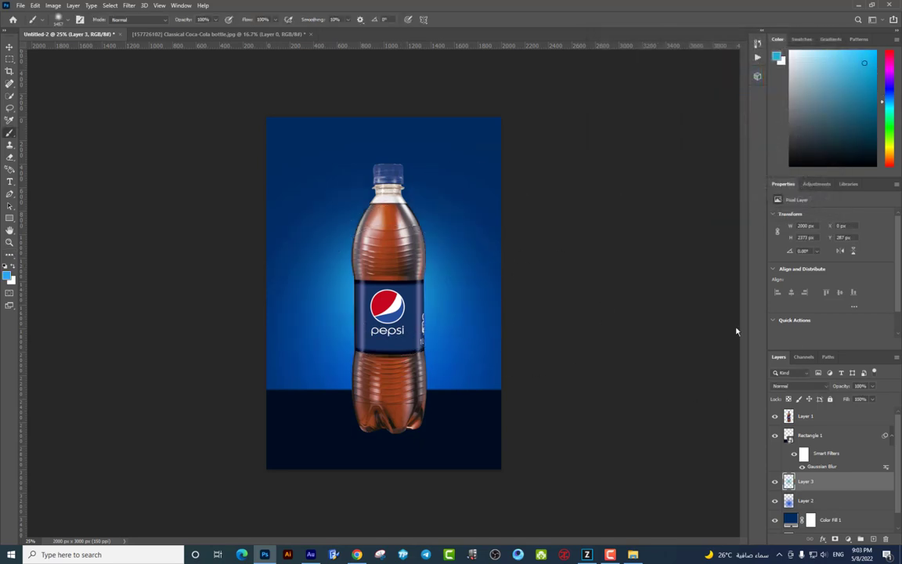
- Reposition and enlarge the Layer 3 glow, then add an empty Layer 4
{"action": "left_click", "coordinate": [10, 47]}
{"action": "mouse_move", "coordinate": [525, 165]}
{"action": "left_mouse_down"}
{"action": "mouse_move", "coordinate": [529, 219]}
{"action": "mouse_move", "coordinate": [536, 168]}
{"action": "left_mouse_up"}
{"action": "key", "text": "ctrl+t"}
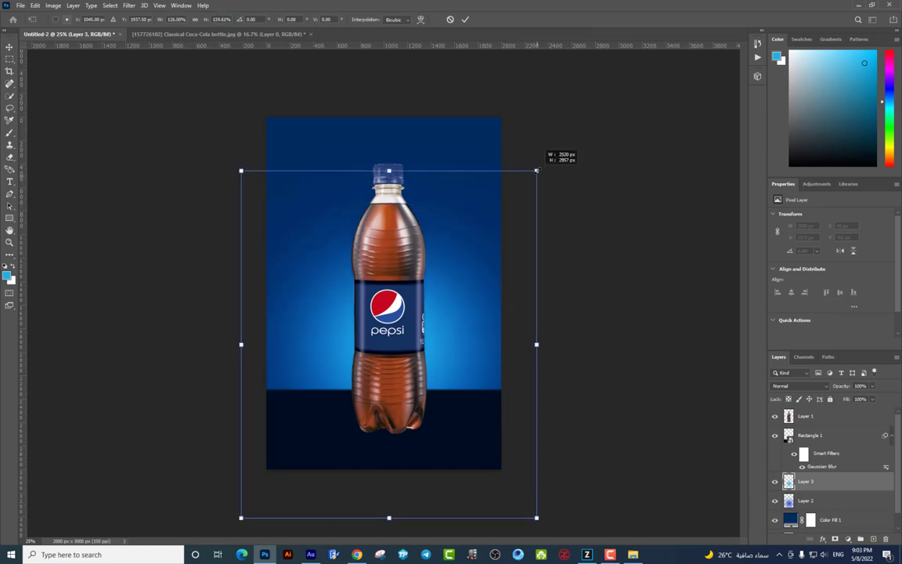
{"action": "key", "text": "Return"}
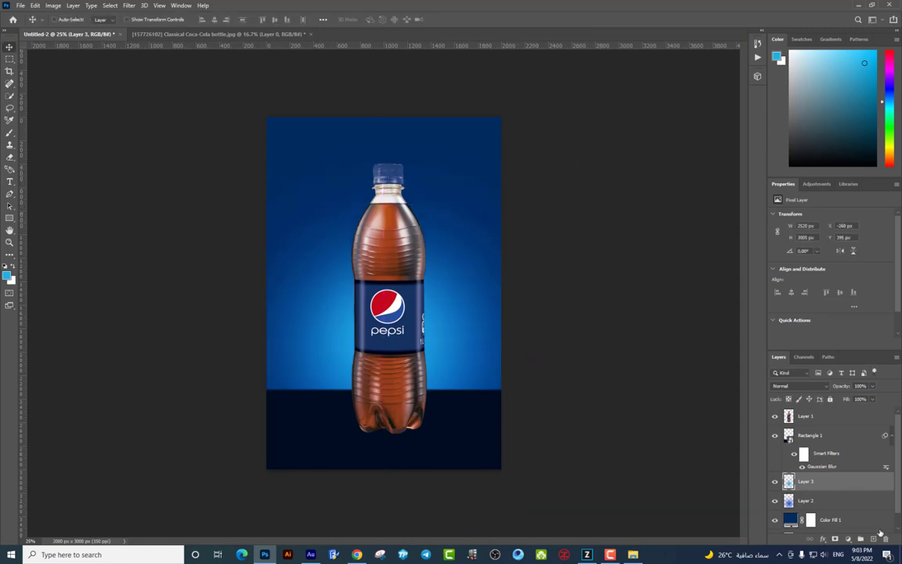
{"action": "left_click", "coordinate": [873, 539]}
- Set the foreground colour to light cyan #beefff
{"action": "left_click", "coordinate": [9, 253]}
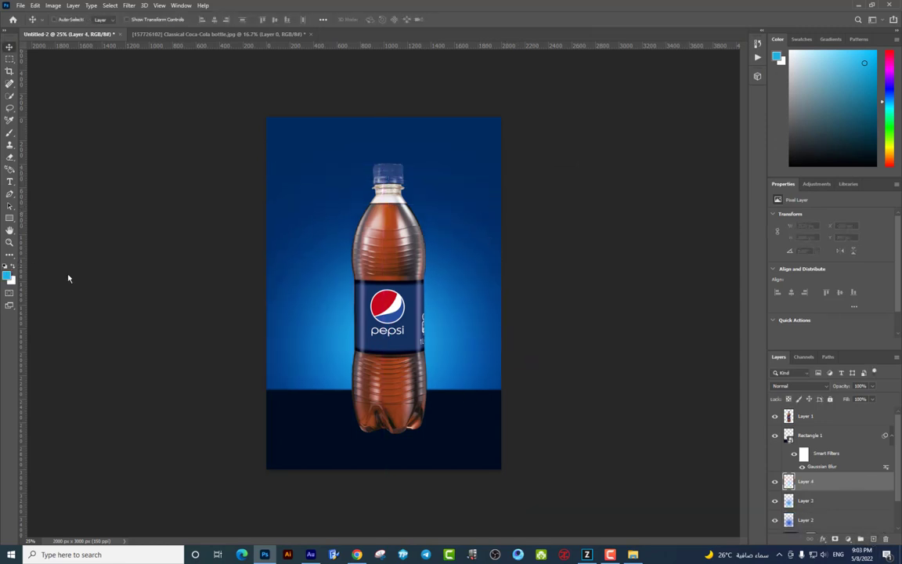
{"action": "left_click", "coordinate": [7, 273]}
{"action": "left_click", "coordinate": [626, 54]}
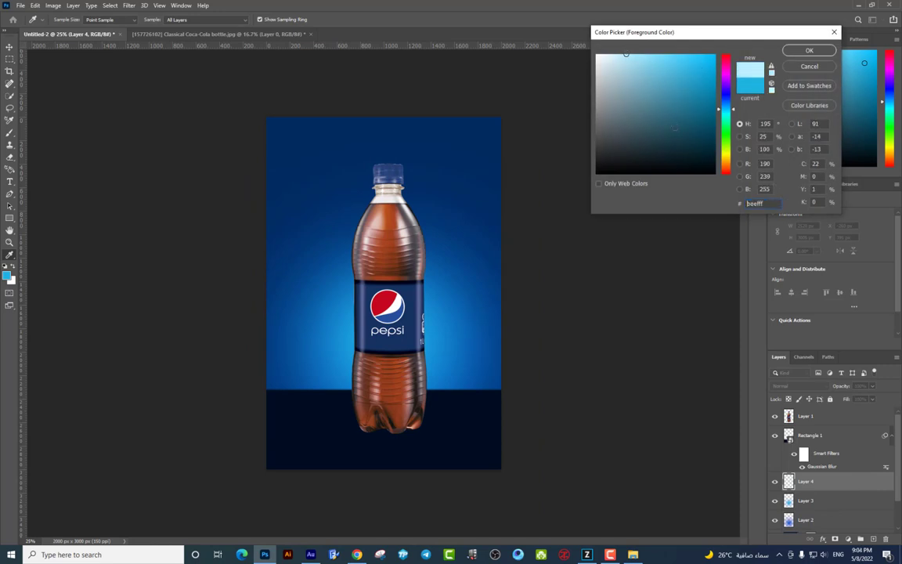
{"action": "left_click", "coordinate": [809, 50]}
{"action": "key", "text": "v"}
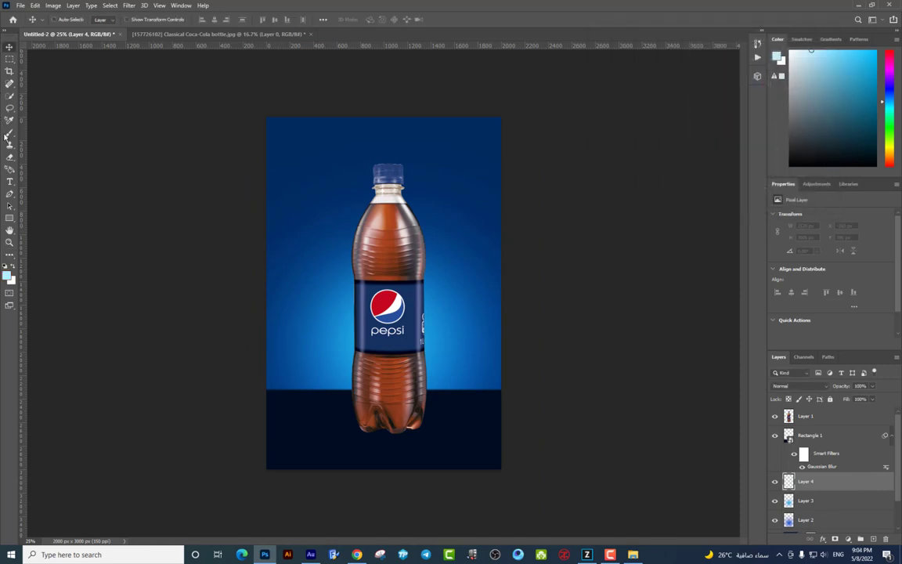
- Paint a cyan glow, centre it behind the bottle, and enlarge it to about 2340 × 2519 px
{"action": "left_click", "coordinate": [6, 134]}
{"action": "mouse_move", "coordinate": [342, 382]}
{"action": "left_mouse_down"}
{"action": "mouse_move", "coordinate": [392, 292]}
{"action": "mouse_move", "coordinate": [368, 212]}
{"action": "left_mouse_up"}
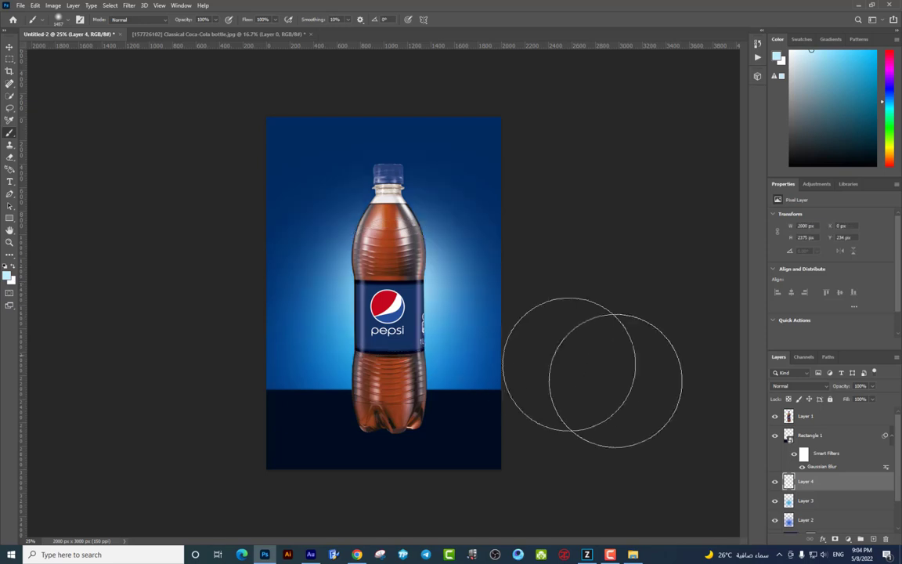
{"action": "left_click", "coordinate": [10, 47]}
{"action": "left_click_drag", "start_coordinate": [459, 278], "coordinate": [451, 316]}
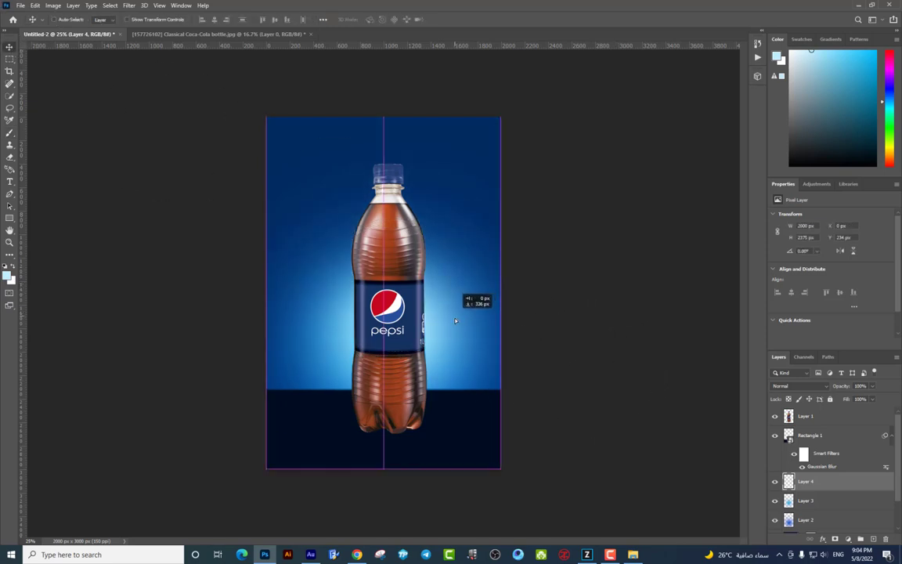
{"action": "key", "text": "ctrl+t"}
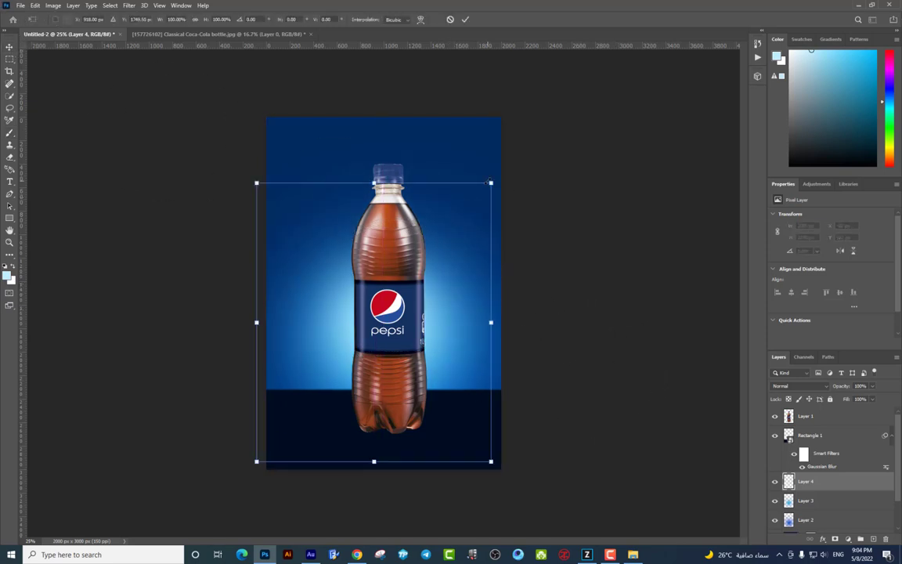
{"action": "left_click_drag", "start_coordinate": [499, 181], "coordinate": [505, 174]}
{"action": "key", "text": "Return"}
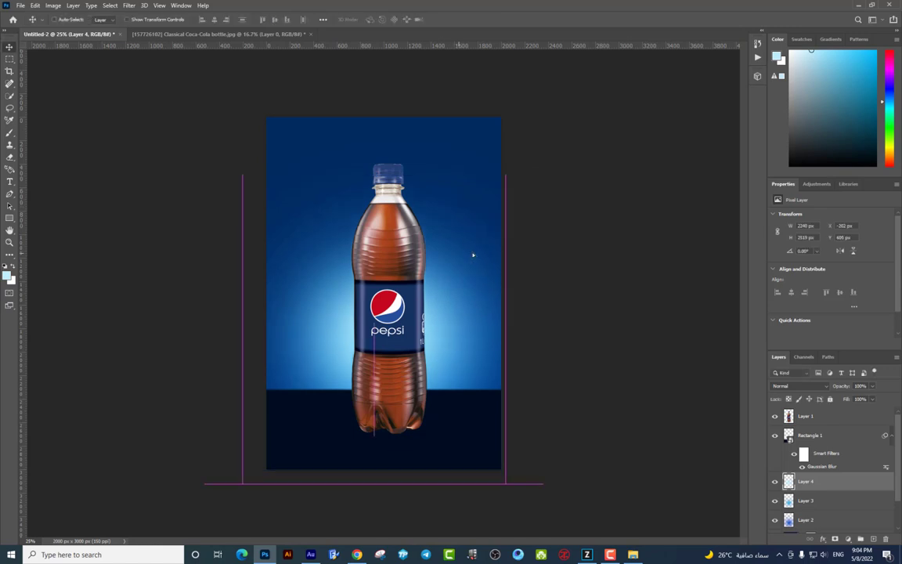
- Select the bottle's Layer 1 and apply Sharpen More to it twice
{"action": "scroll", "coordinate": [473, 260], "scroll_direction": "up", "scroll_amount": 1}
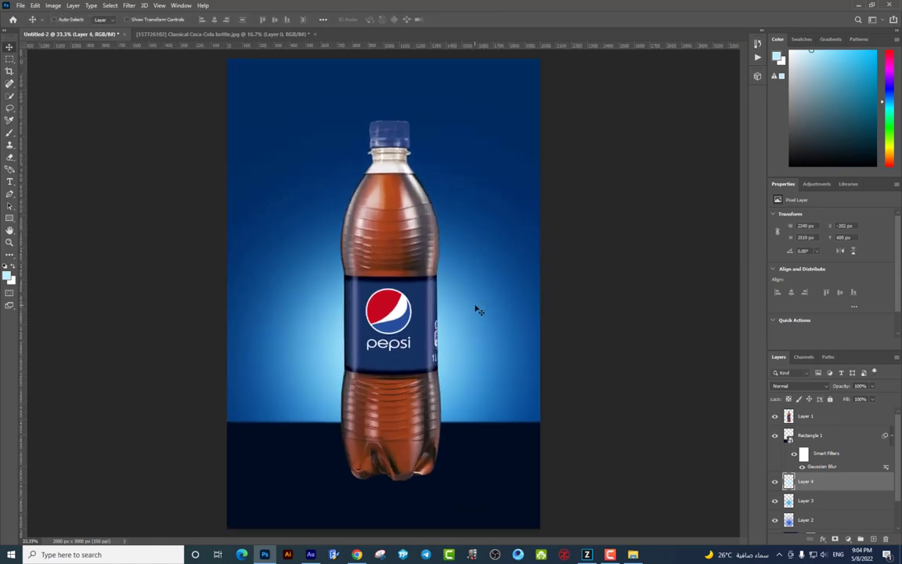
{"action": "scroll", "coordinate": [454, 280], "scroll_direction": "up", "scroll_amount": 1}
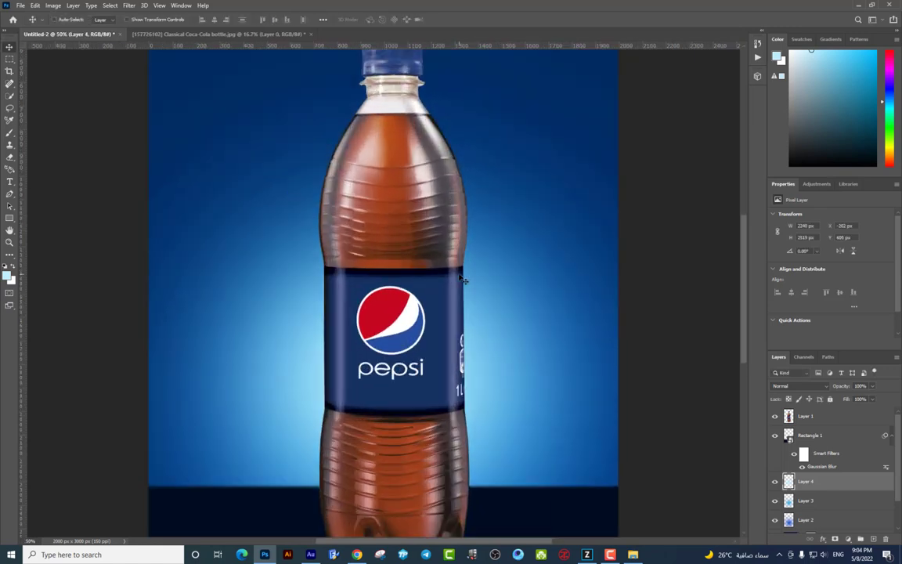
{"action": "scroll", "coordinate": [470, 274], "scroll_direction": "up", "scroll_amount": 1}
{"action": "left_click", "coordinate": [408, 234], "text": "ctrl"}
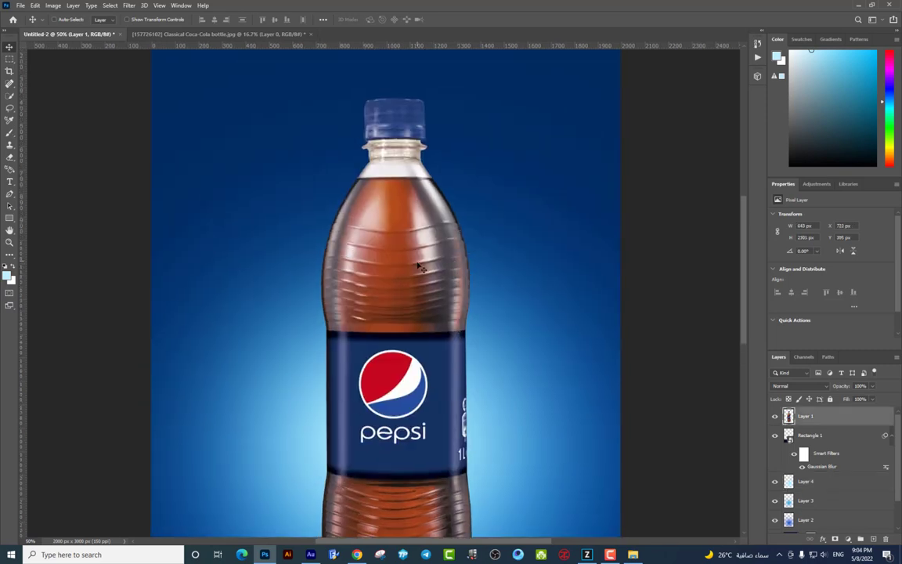
{"action": "right_click", "coordinate": [420, 264]}
{"action": "left_click", "coordinate": [130, 6]}
{"action": "mouse_move", "coordinate": [139, 179]}
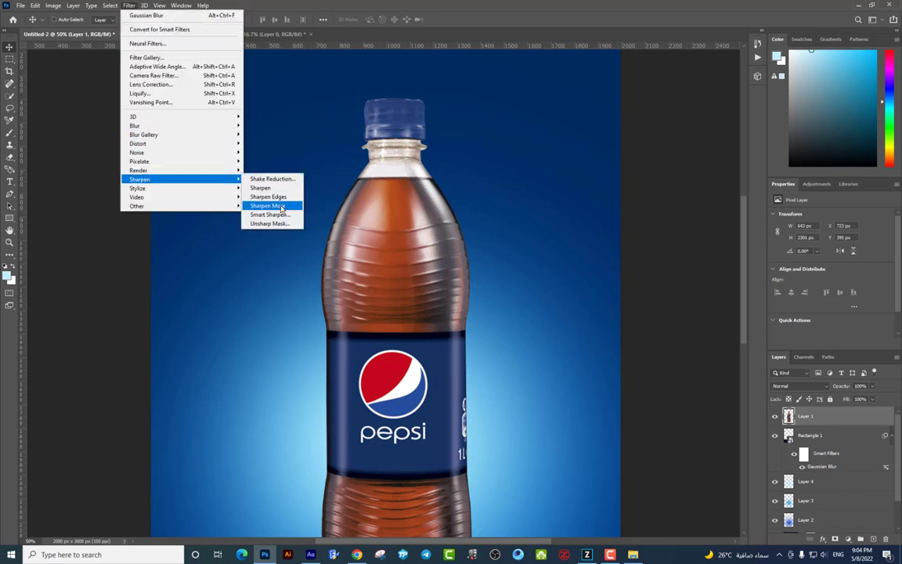
{"action": "left_click", "coordinate": [270, 205]}
{"action": "key", "text": "ctrl+minus"}
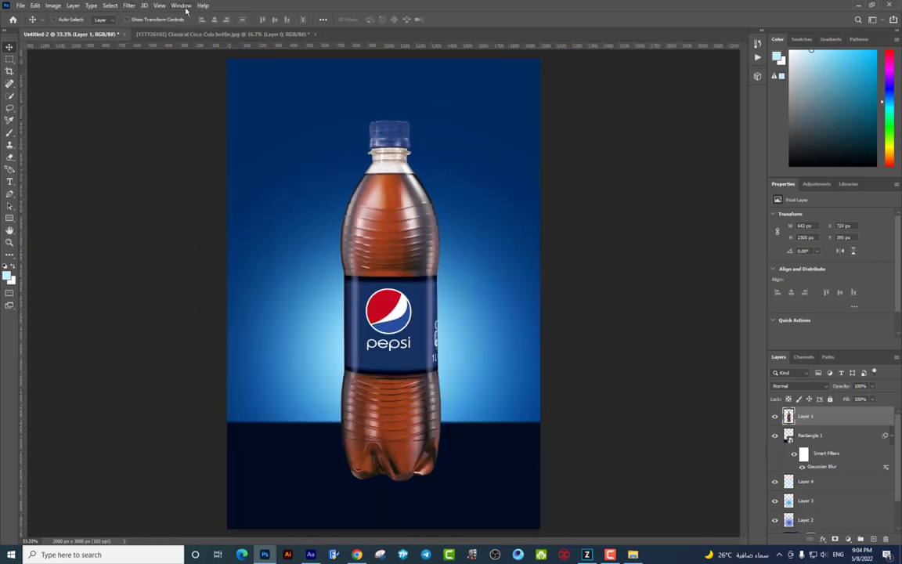
{"action": "left_click", "coordinate": [129, 5]}
{"action": "mouse_move", "coordinate": [180, 179]}
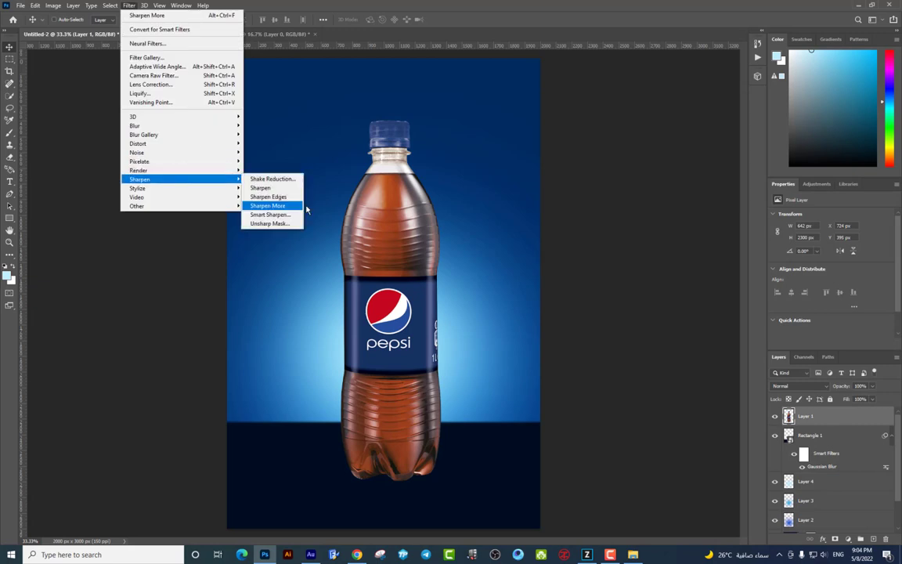
{"action": "left_click", "coordinate": [271, 203]}
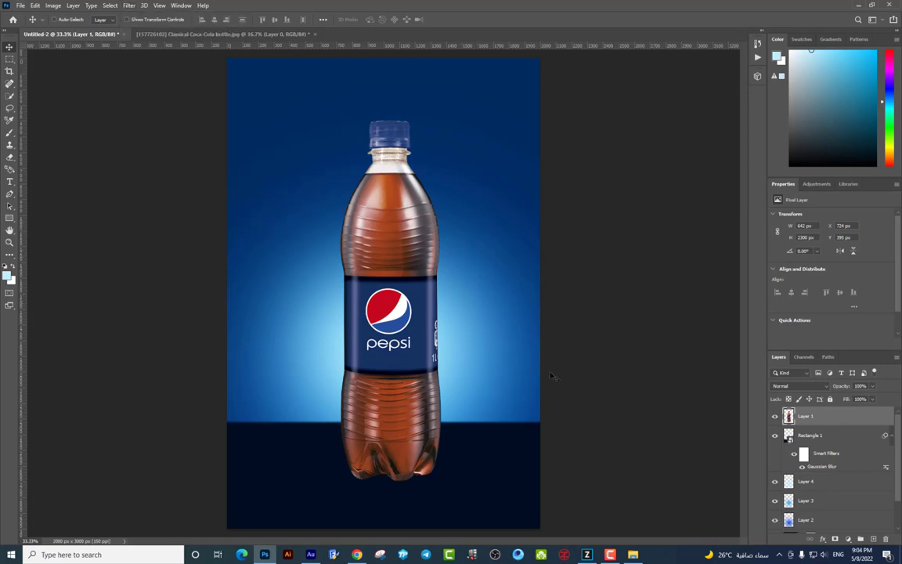
{"action": "right_click", "coordinate": [501, 483]}
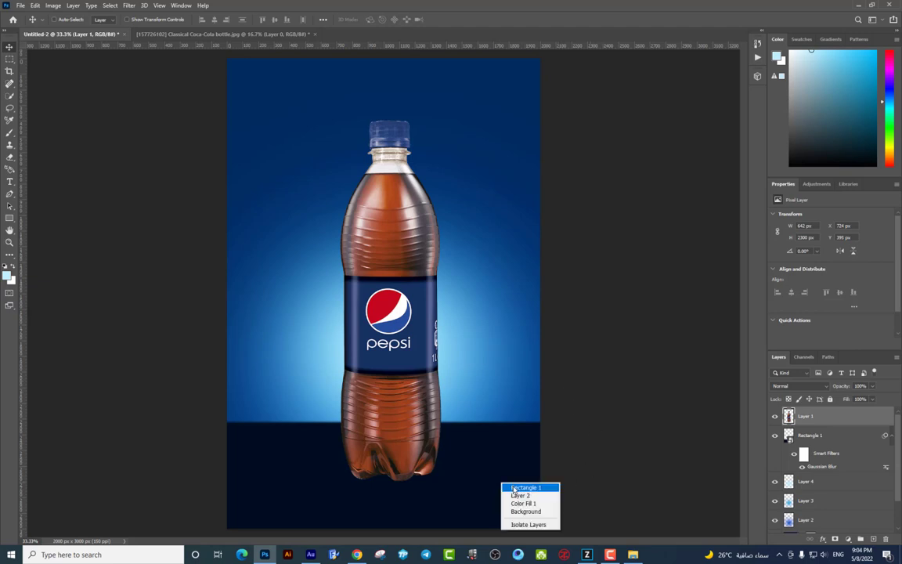
{"action": "right_click", "coordinate": [495, 461]}
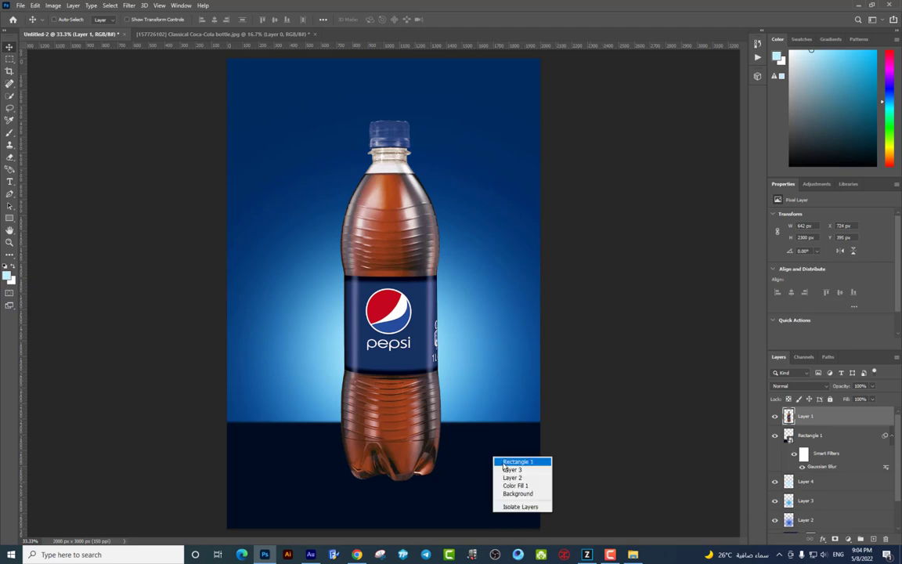
{"action": "left_click", "coordinate": [514, 462]}
{"action": "right_click", "coordinate": [503, 467]}
{"action": "left_click", "coordinate": [514, 471]}
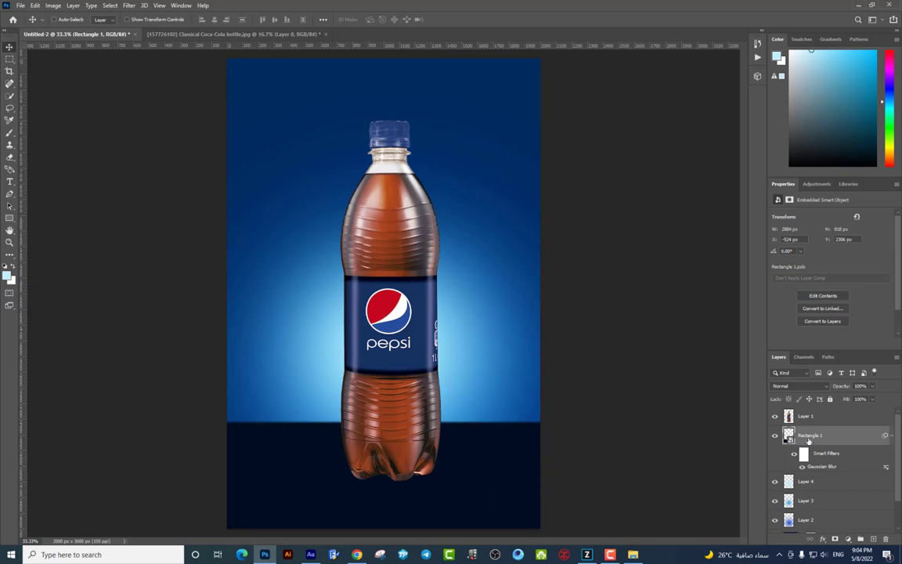
{"action": "double_click", "coordinate": [788, 435]}
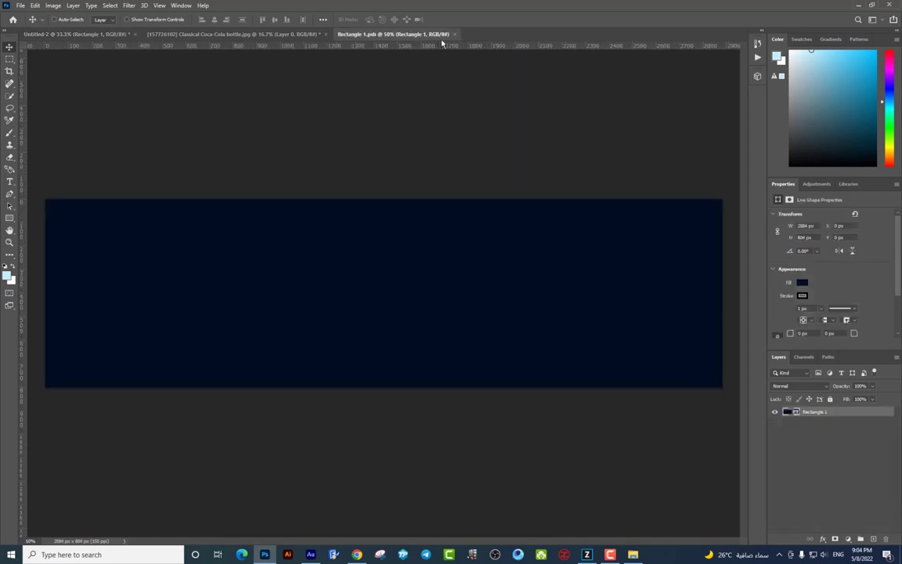
{"action": "key", "text": "ctrl+w"}
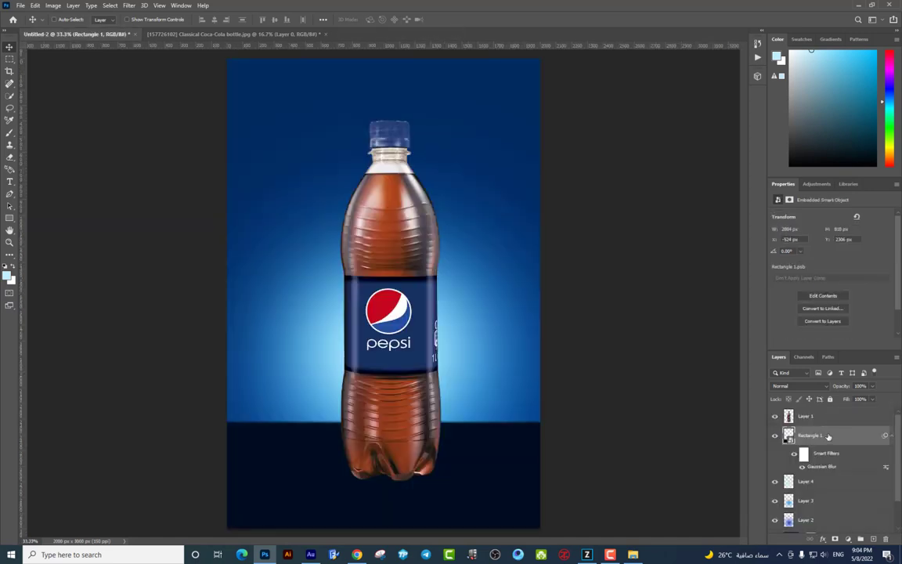
{"action": "right_click", "coordinate": [828, 436]}
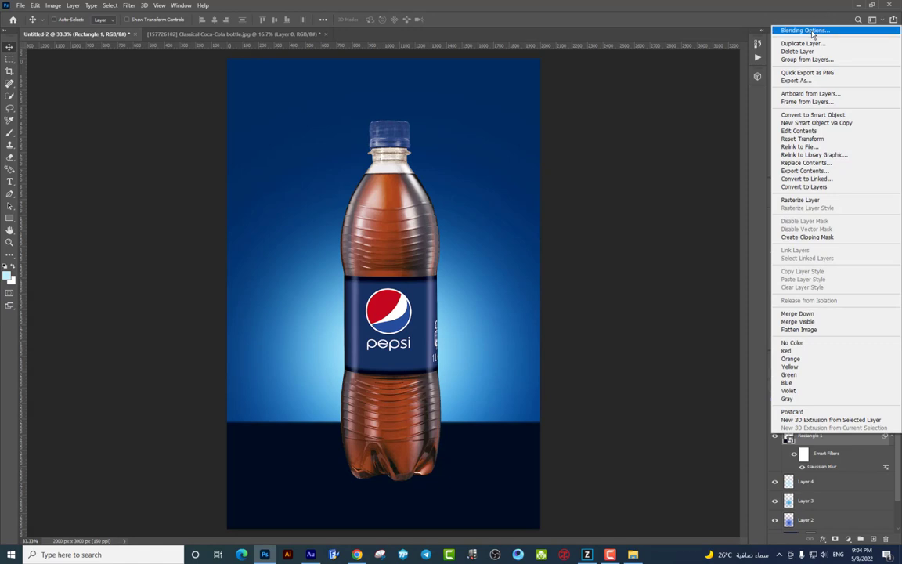
- Add a Color Overlay in dark blue #06326b to the Rectangle 1 floor layer
{"action": "left_click", "coordinate": [806, 30]}
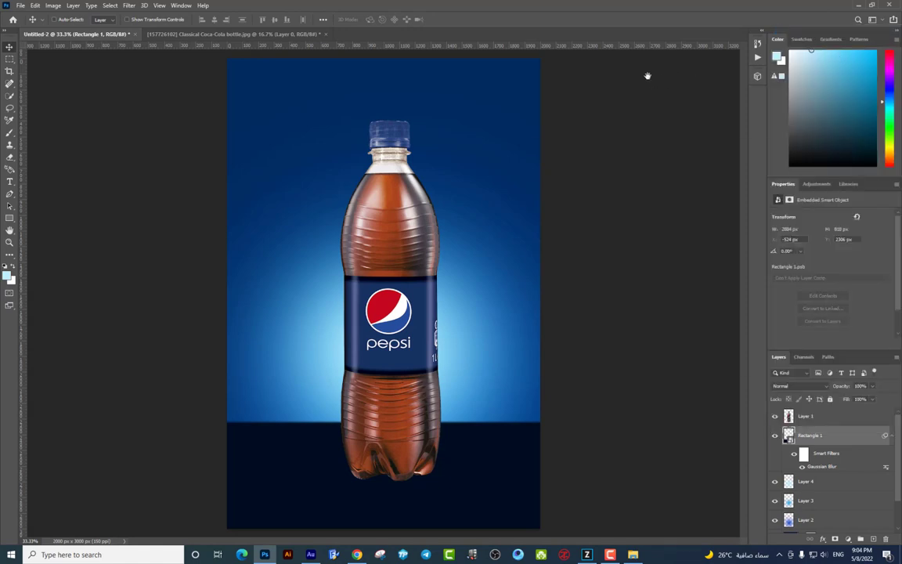
{"action": "left_click", "coordinate": [610, 250]}
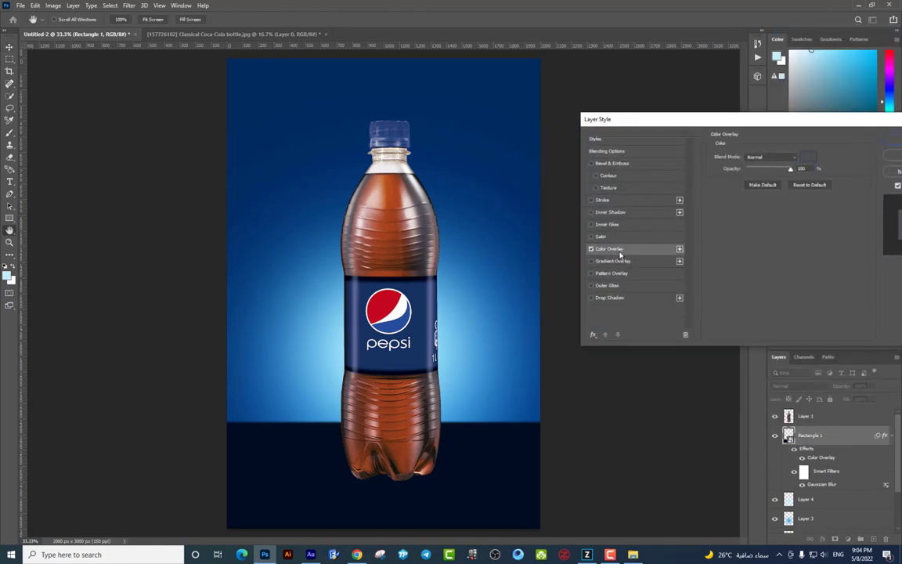
{"action": "left_click", "coordinate": [808, 162]}
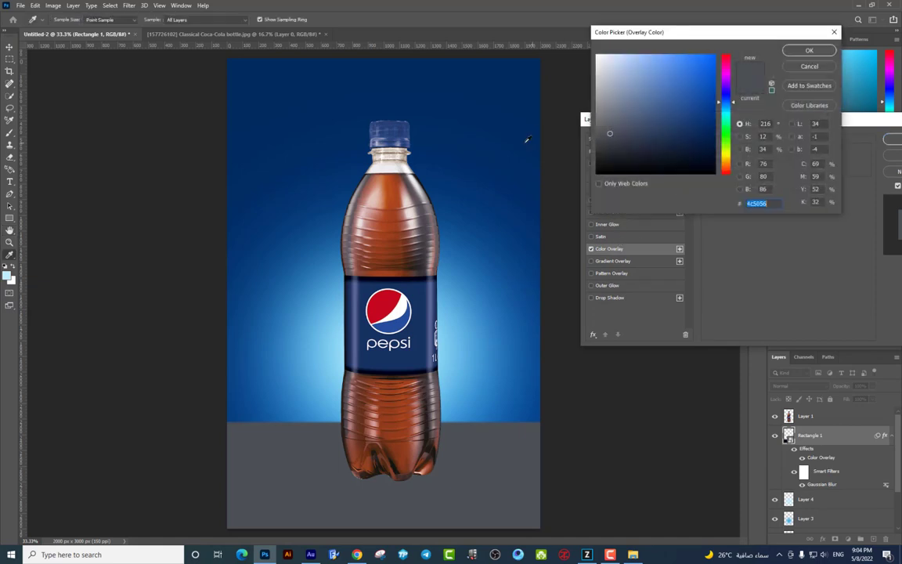
{"action": "left_click", "coordinate": [517, 143]}
{"action": "left_click", "coordinate": [712, 119]}
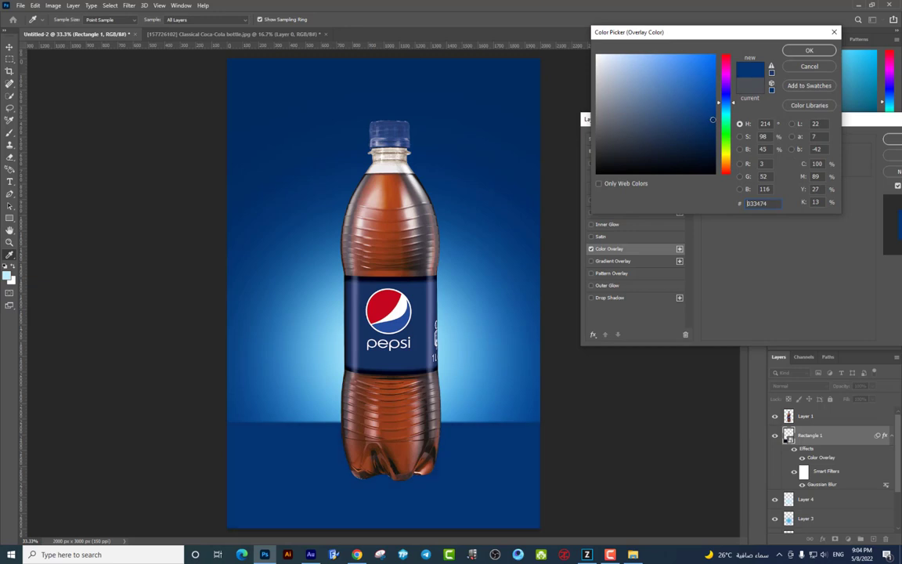
{"action": "left_click", "coordinate": [709, 124]}
{"action": "key", "text": "Return"}
{"action": "key", "text": "Return"}
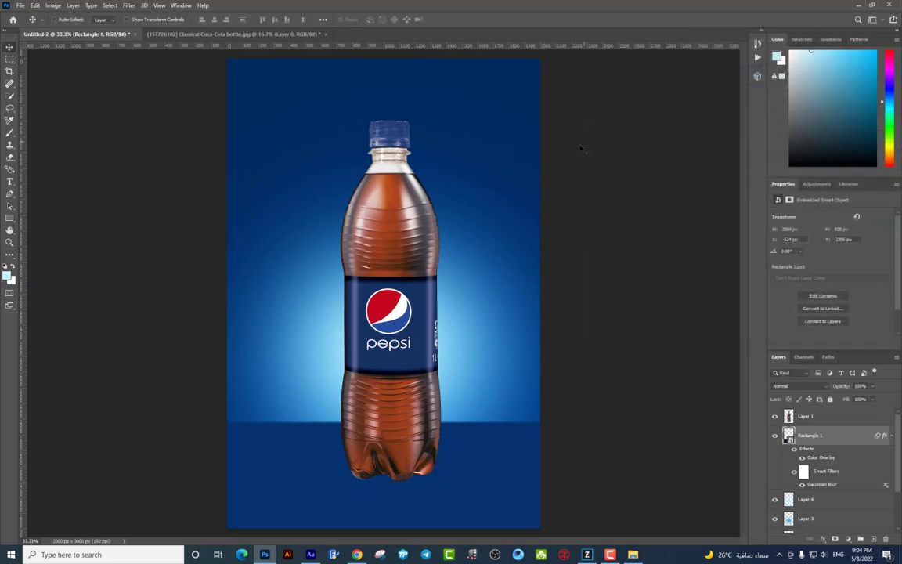
- Zoom in on the bottle and pick Layer 1 from the canvas layer list
{"action": "key", "text": "ctrl+plus"}
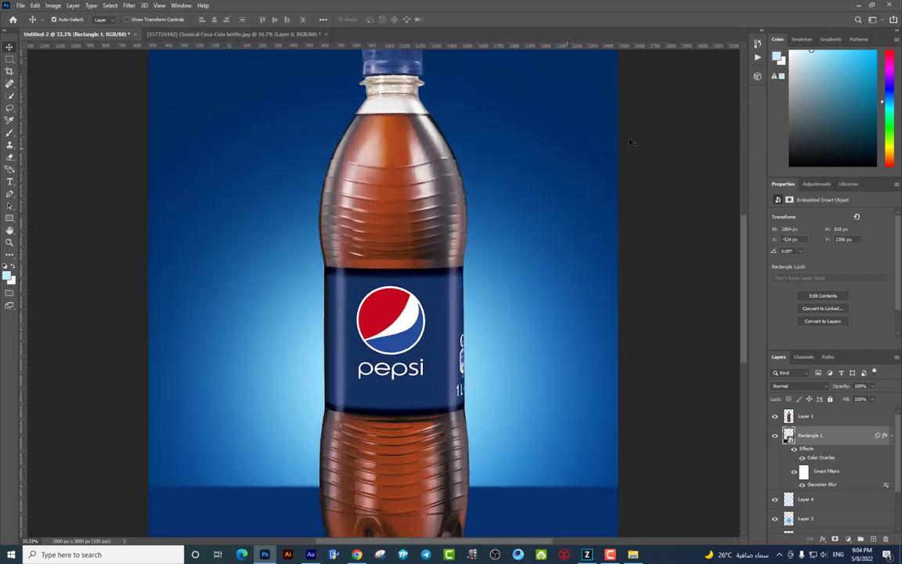
{"action": "scroll", "coordinate": [561, 232], "scroll_direction": "down", "scroll_amount": 3}
{"action": "scroll", "coordinate": [580, 185], "scroll_direction": "down", "scroll_amount": 1}
{"action": "scroll", "coordinate": [576, 141], "scroll_direction": "down", "scroll_amount": 1}
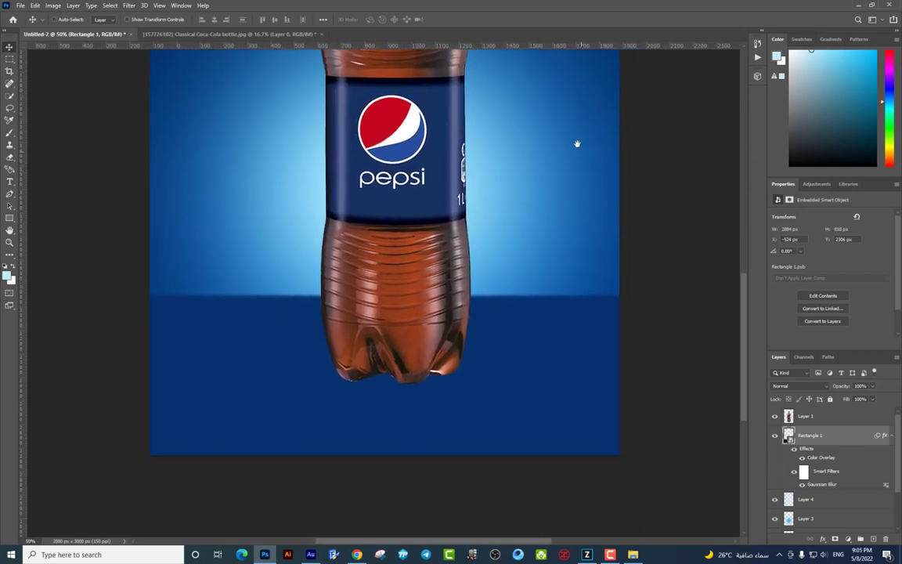
{"action": "scroll", "coordinate": [523, 250], "scroll_direction": "up", "scroll_amount": 3}
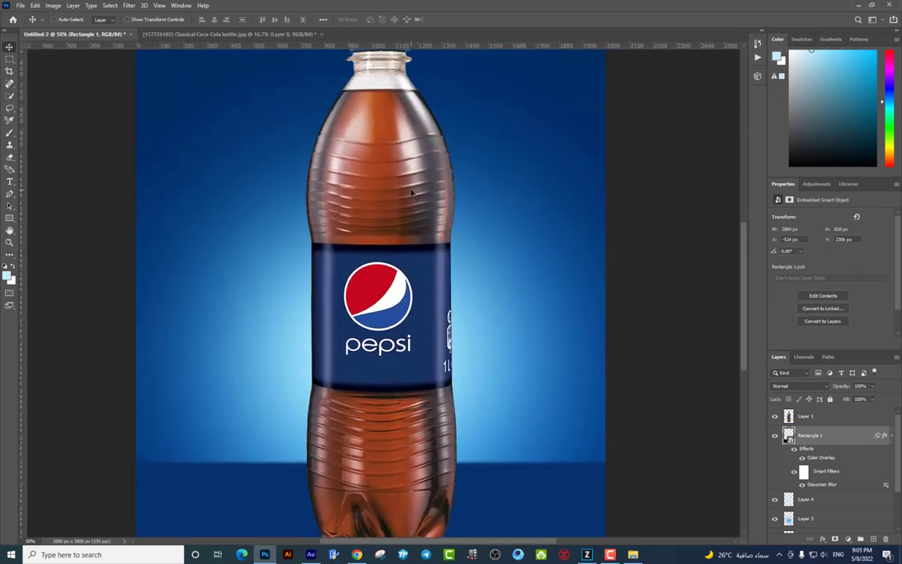
{"action": "right_click", "coordinate": [412, 193]}
{"action": "left_click", "coordinate": [433, 196]}
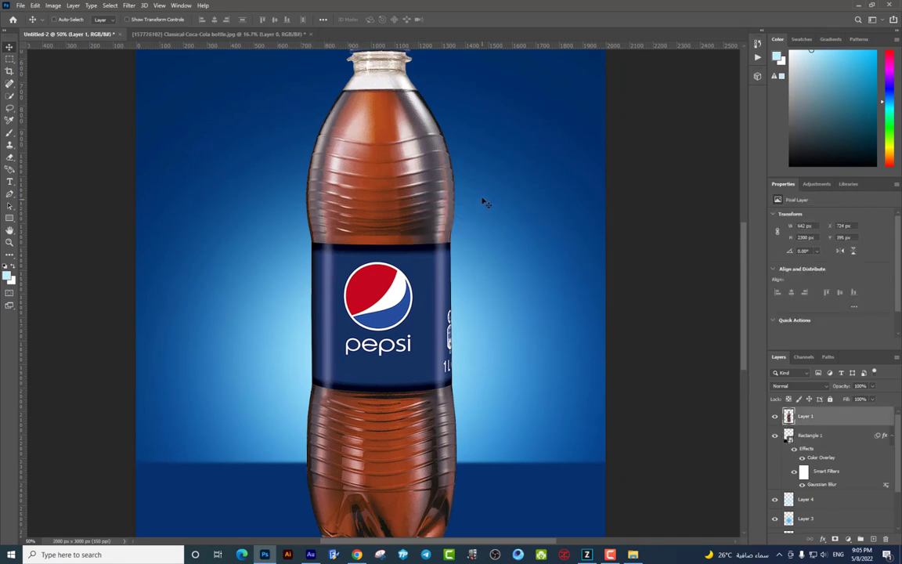
- Duplicate the bottle layer, flip the copy upside down beneath it and stretch it taller
{"action": "left_click", "coordinate": [483, 200], "text": "alt"}
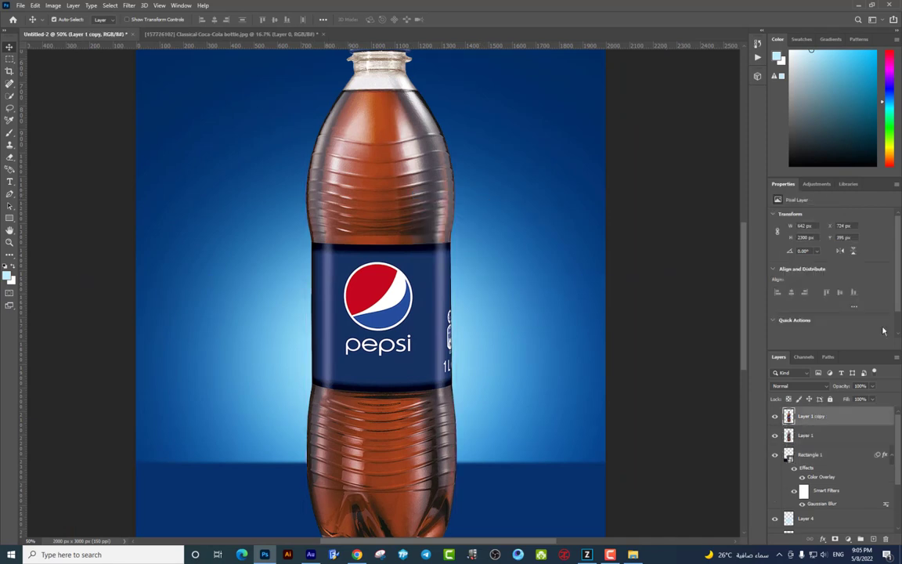
{"action": "key", "text": "ctrl+minus"}
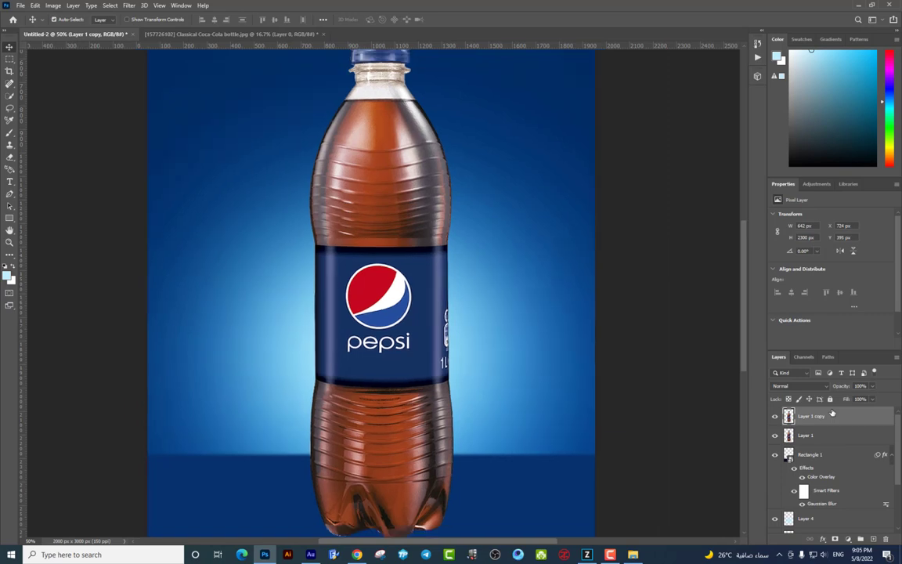
{"action": "key", "text": "ctrl+minus"}
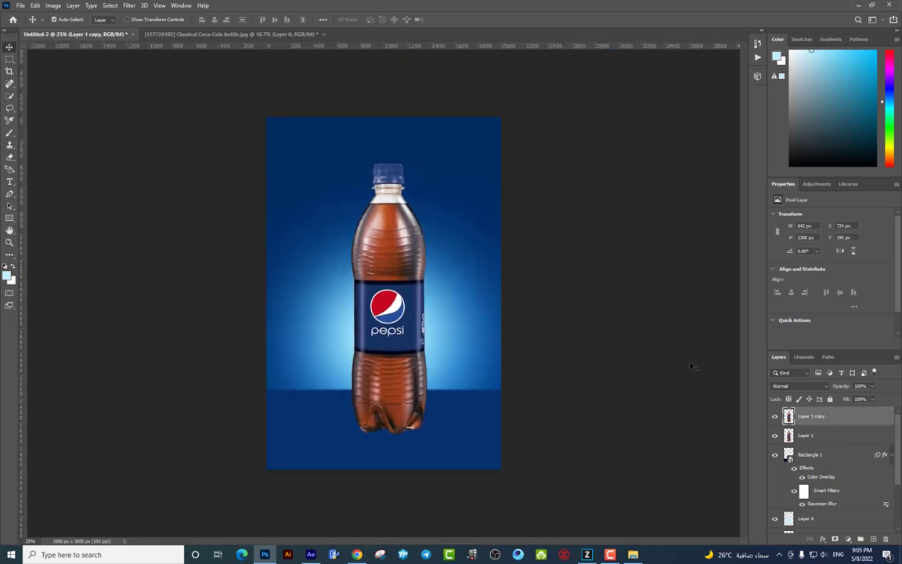
{"action": "key", "text": "ctrl+t"}
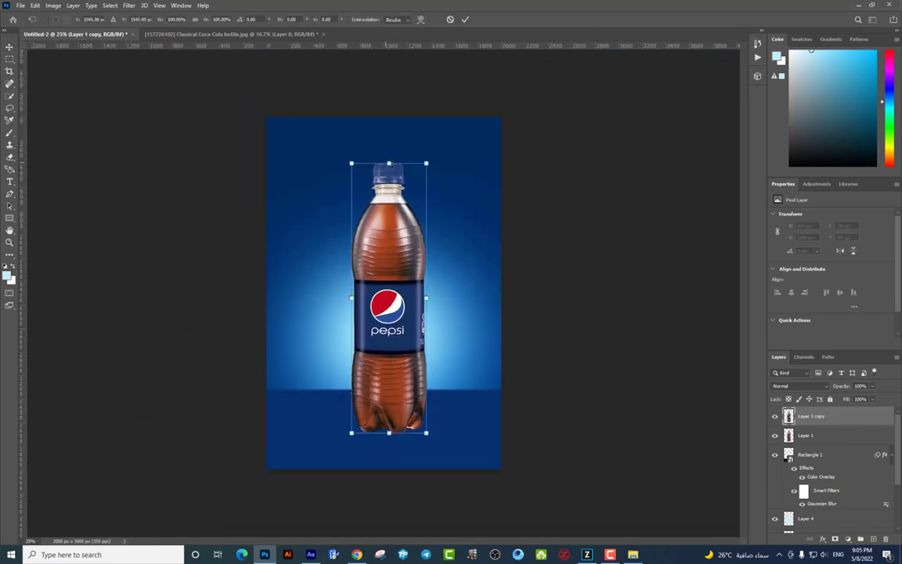
{"action": "left_click_drag", "start_coordinate": [389, 165], "coordinate": [389, 498]}
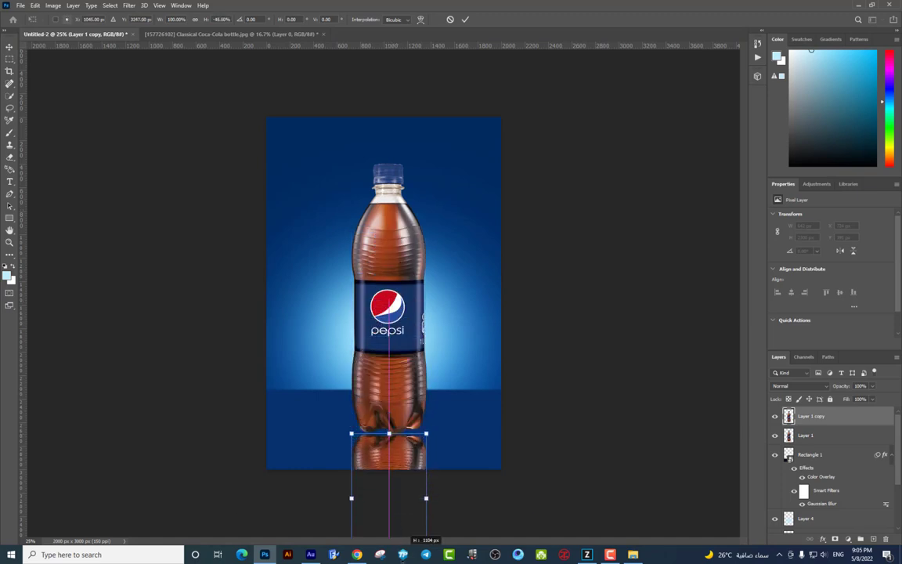
{"action": "key", "text": "ctrl+minus"}
{"action": "key", "text": "ctrl+minus"}
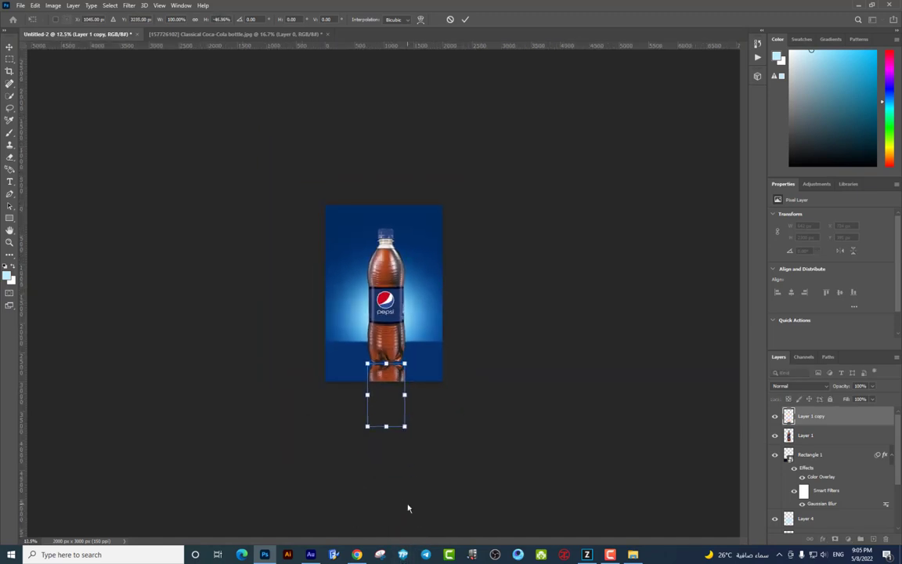
{"action": "left_click_drag", "start_coordinate": [385, 427], "coordinate": [385, 475]}
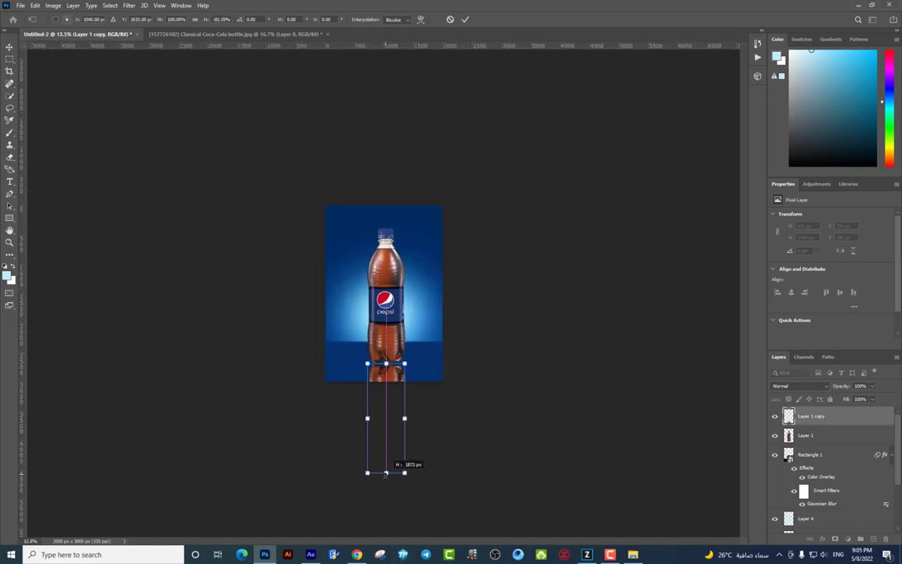
{"action": "key", "text": "Return"}
- Nudge the flipped reflection up and down to line it up with the bottle's base
{"action": "key", "text": "ctrl+plus"}
{"action": "key", "text": "ctrl+plus"}
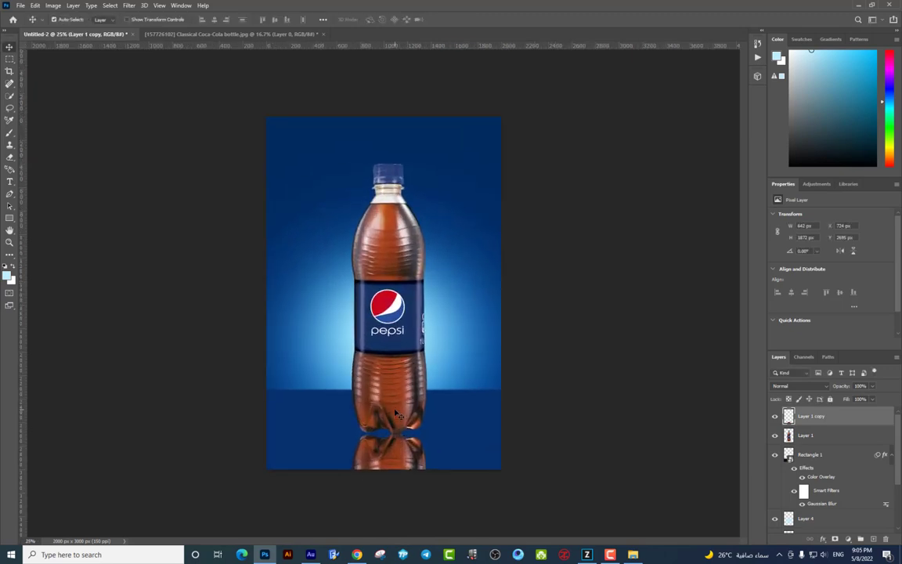
{"action": "key", "text": "ctrl+plus"}
{"action": "key", "text": "shift+Up"}
{"action": "key", "text": "shift+Up"}
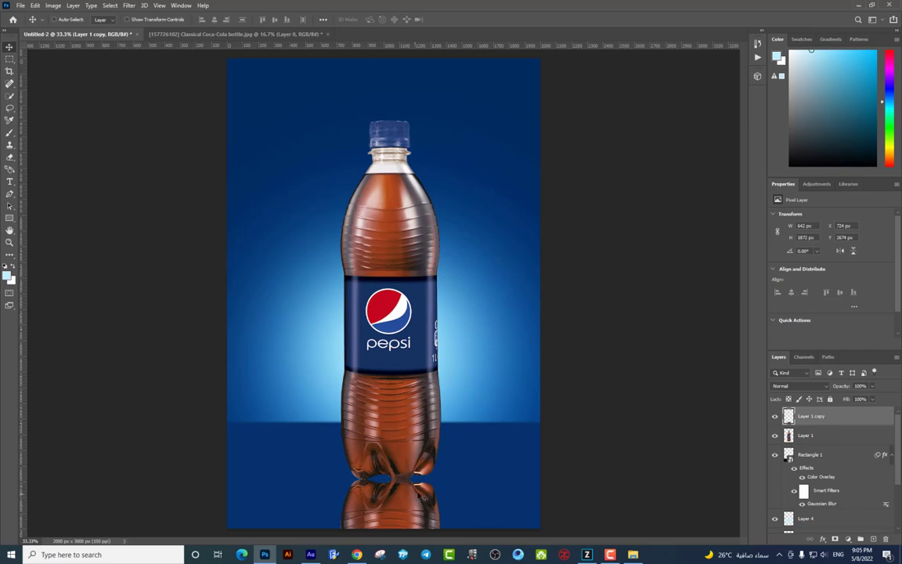
{"action": "key", "text": "ctrl+plus"}
{"action": "scroll", "coordinate": [483, 333], "scroll_direction": "down", "scroll_amount": 5}
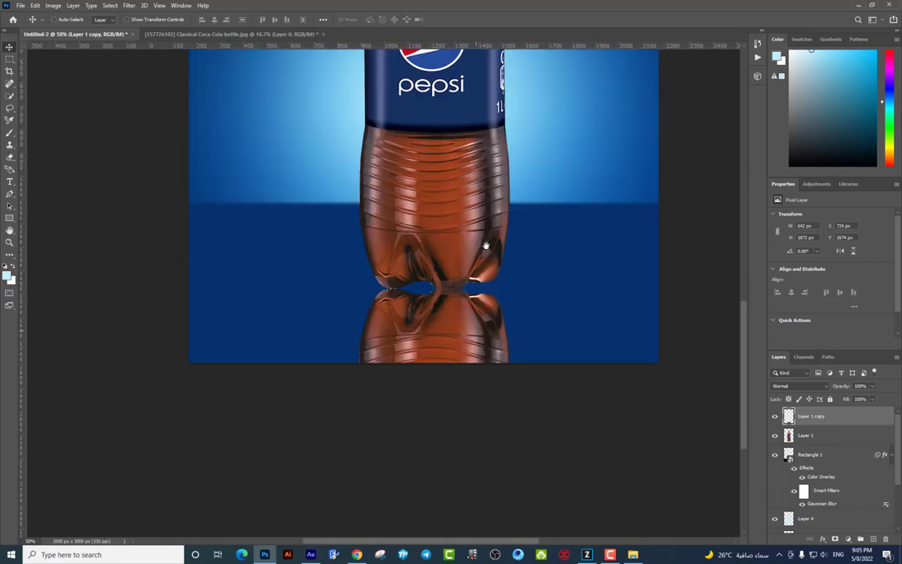
{"action": "key", "text": "shift+Down"}
{"action": "key", "text": "shift+Down"}
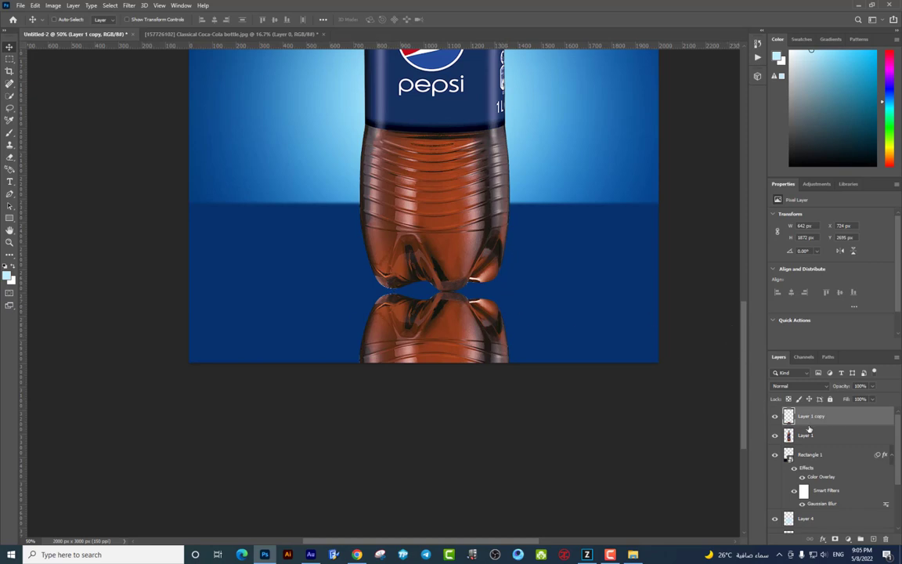
{"action": "left_click_drag", "start_coordinate": [546, 302], "coordinate": [550, 217]}
{"action": "key", "text": "ctrl+z"}
- Place Layer 1 copy below Layer 1 and raise it slightly to meet the bottle
{"action": "left_click_drag", "start_coordinate": [822, 416], "coordinate": [846, 438]}
{"action": "left_click_drag", "start_coordinate": [502, 347], "coordinate": [503, 352]}
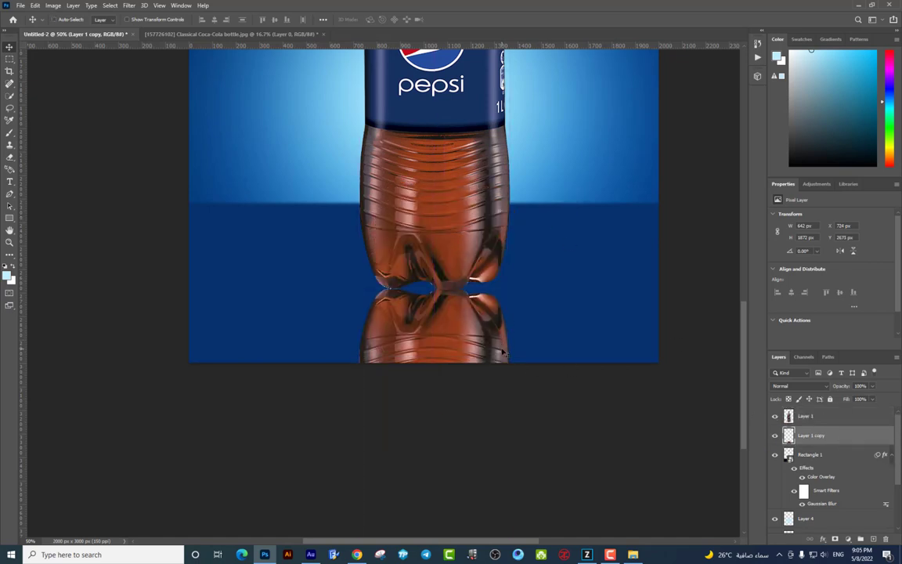
{"action": "key", "text": "ctrl"}
{"action": "key", "text": "ctrl+t"}
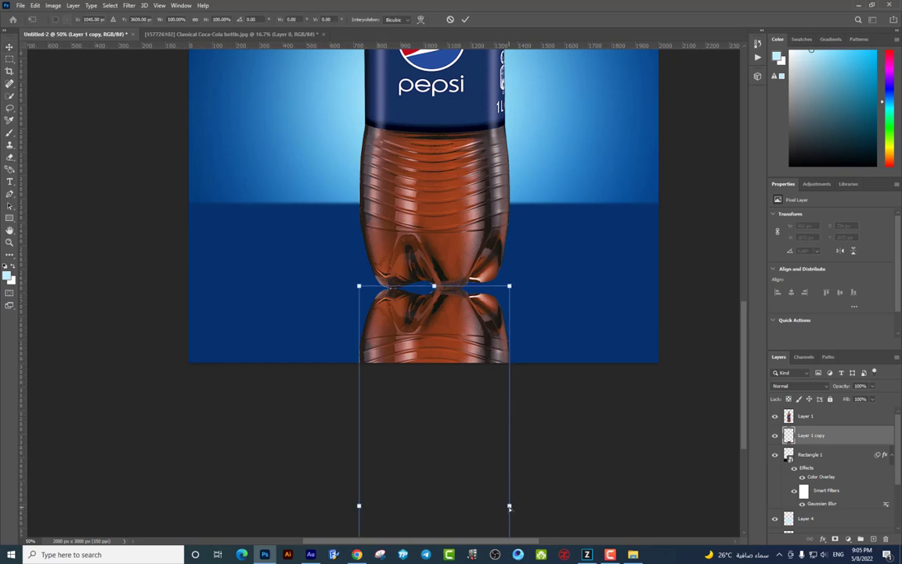
- Skew the reflection's right side and warp its top edge to curve along the bottle base
{"action": "left_click_drag", "start_coordinate": [509, 508], "coordinate": [503, 493]}
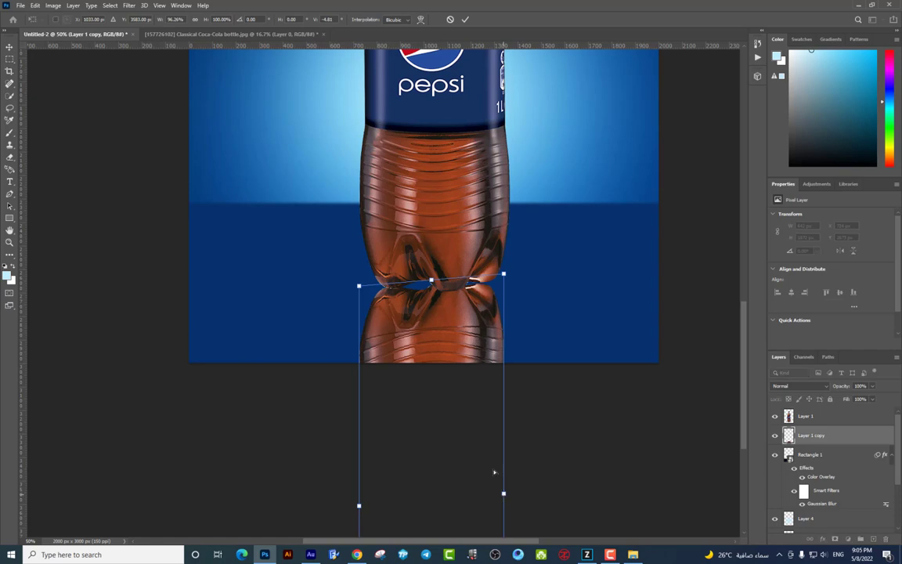
{"action": "right_click", "coordinate": [464, 302]}
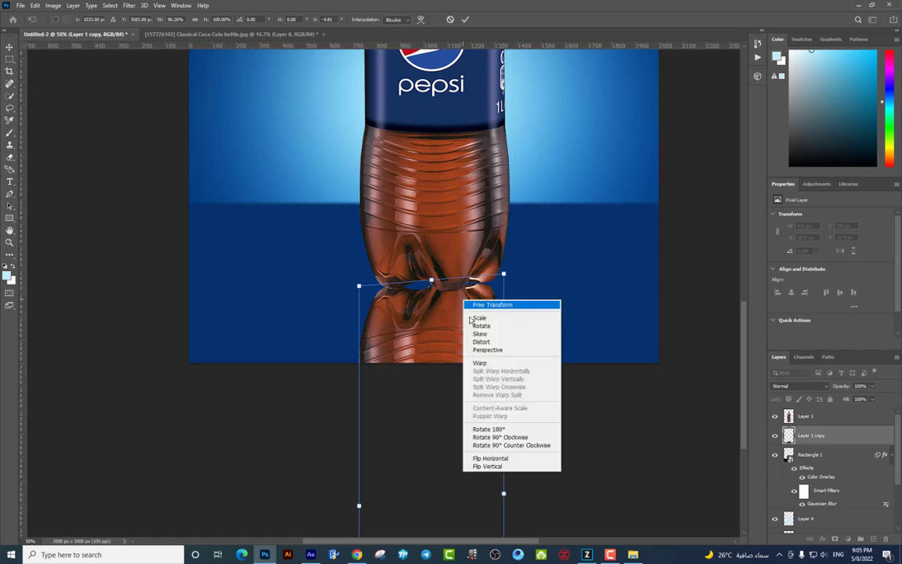
{"action": "left_click", "coordinate": [479, 362]}
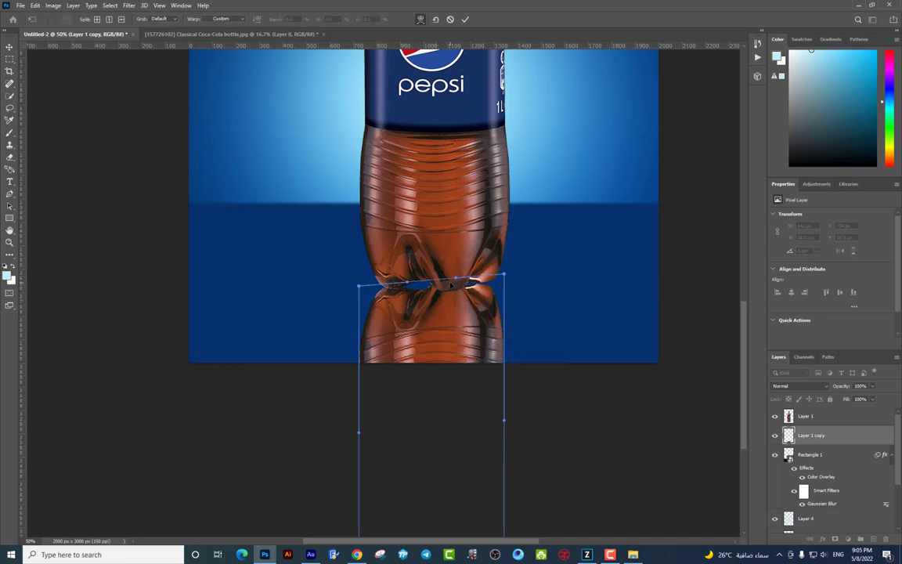
{"action": "left_click_drag", "start_coordinate": [451, 286], "coordinate": [452, 297]}
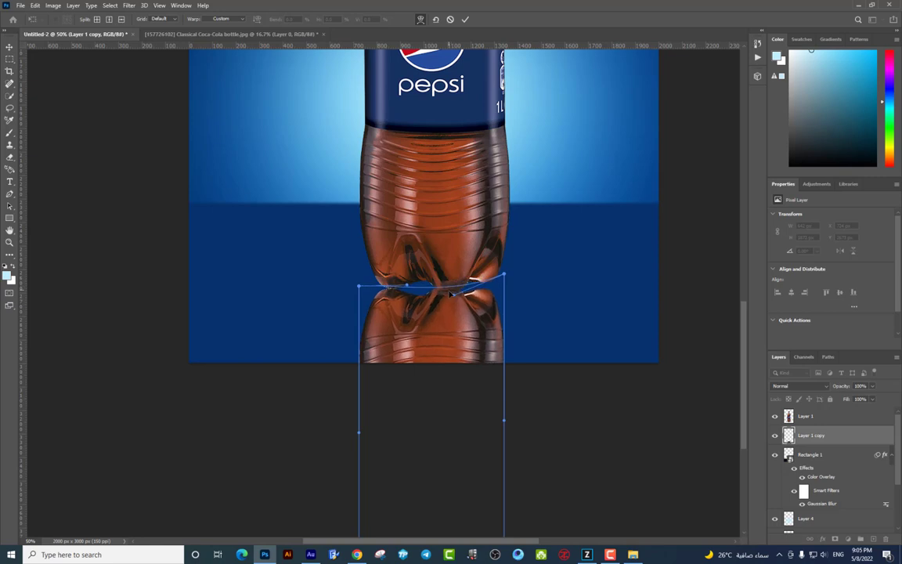
{"action": "left_click_drag", "start_coordinate": [505, 276], "coordinate": [502, 259]}
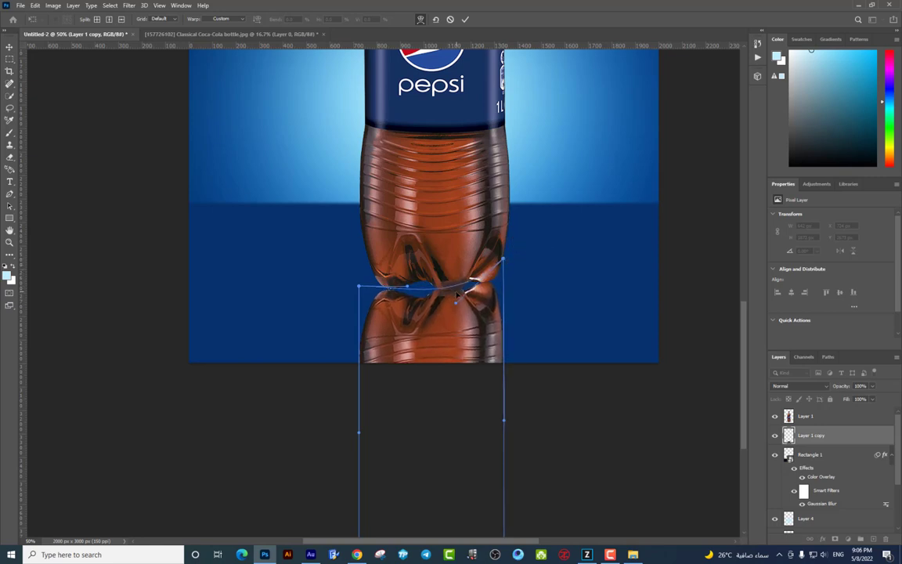
{"action": "left_click_drag", "start_coordinate": [458, 293], "coordinate": [459, 299]}
{"action": "left_click_drag", "start_coordinate": [503, 259], "coordinate": [503, 257]}
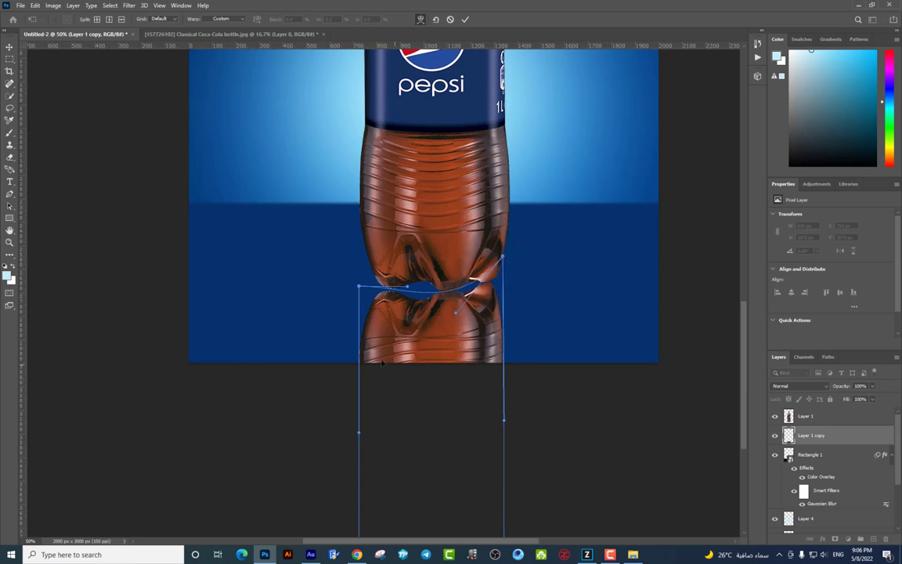
{"action": "left_click_drag", "start_coordinate": [359, 287], "coordinate": [363, 281]}
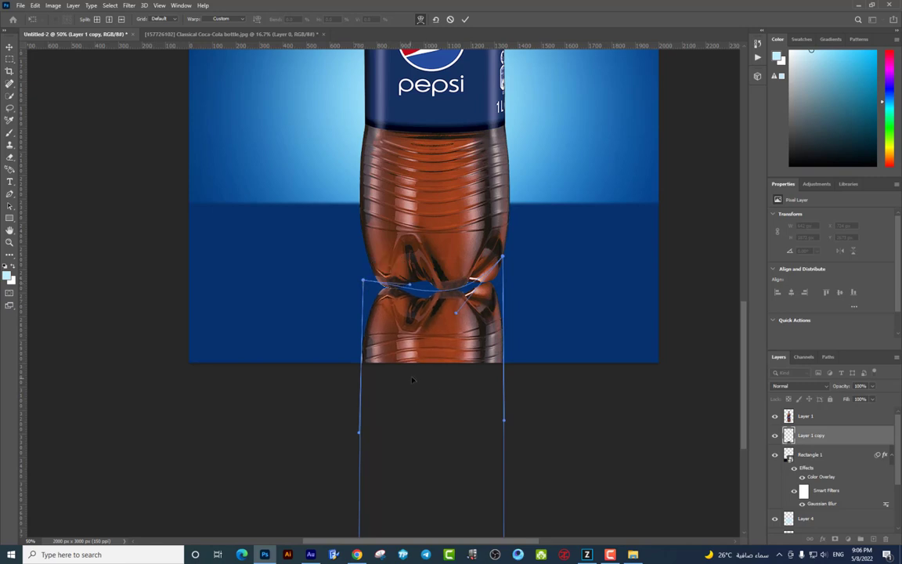
{"action": "key", "text": "Return"}
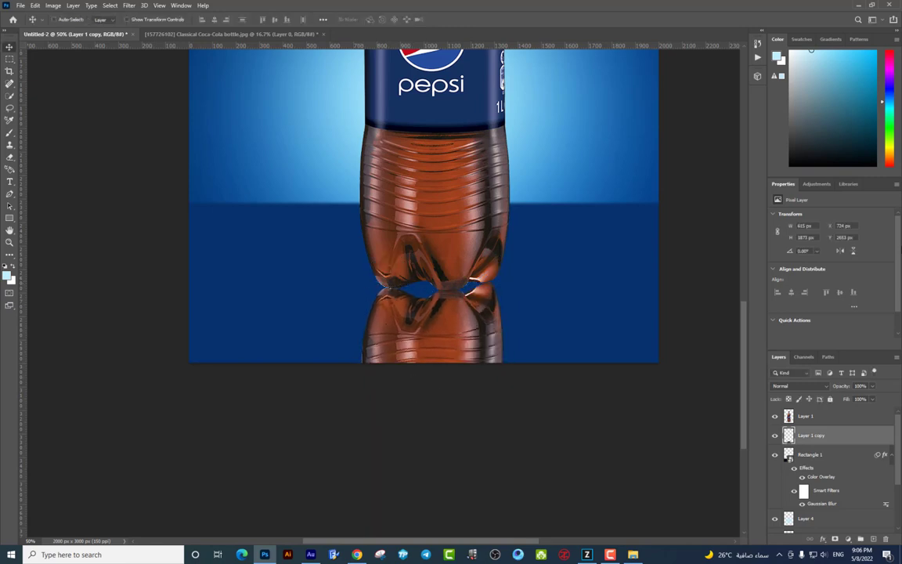
{"action": "key", "text": "ctrl+minus"}
{"action": "key", "text": "ctrl+minus"}
{"action": "key", "text": "ctrl+plus"}
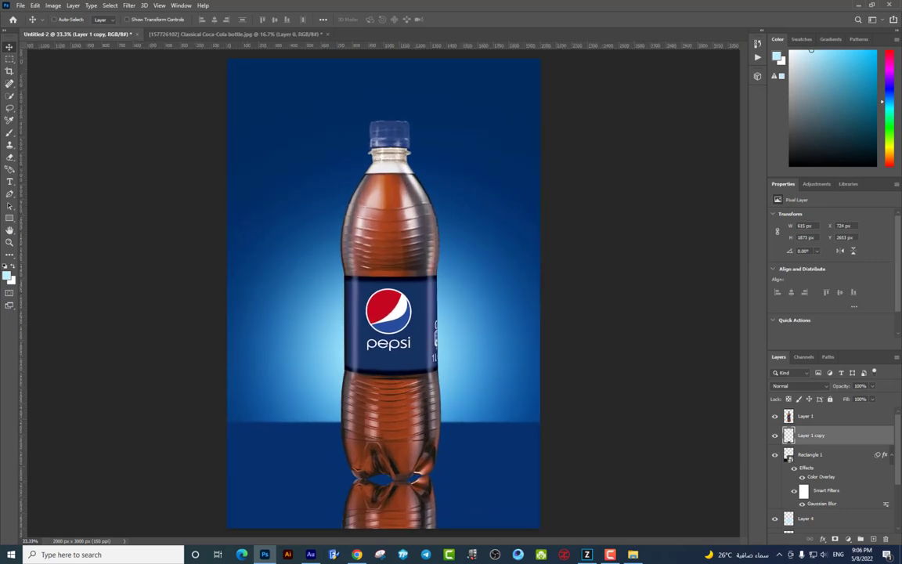
- Drop Layer 1 copy's opacity to 33%, then bring the bottle base and reflection back into view
{"action": "left_click_drag", "start_coordinate": [873, 387], "coordinate": [854, 399]}
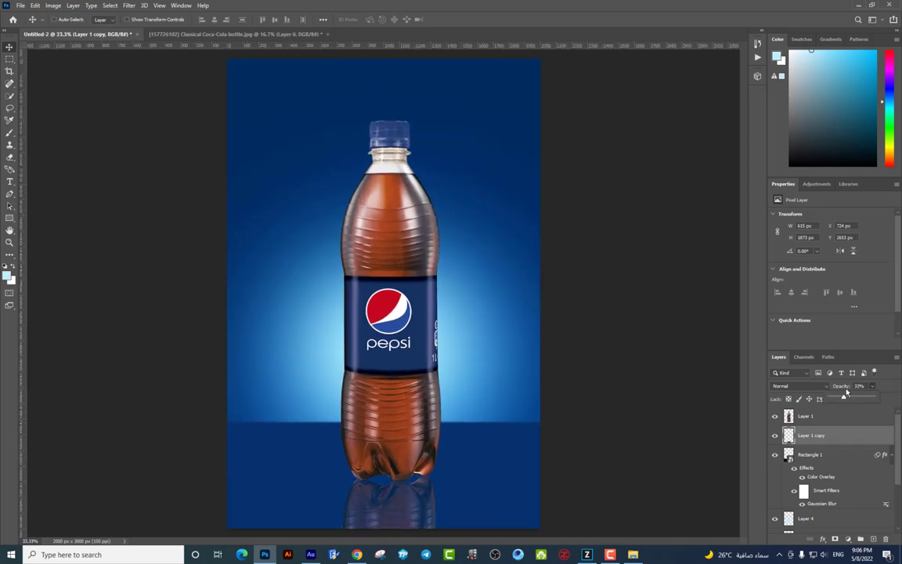
{"action": "key", "text": "ctrl+minus"}
{"action": "key", "text": "ctrl+minus"}
{"action": "key", "text": "ctrl+t"}
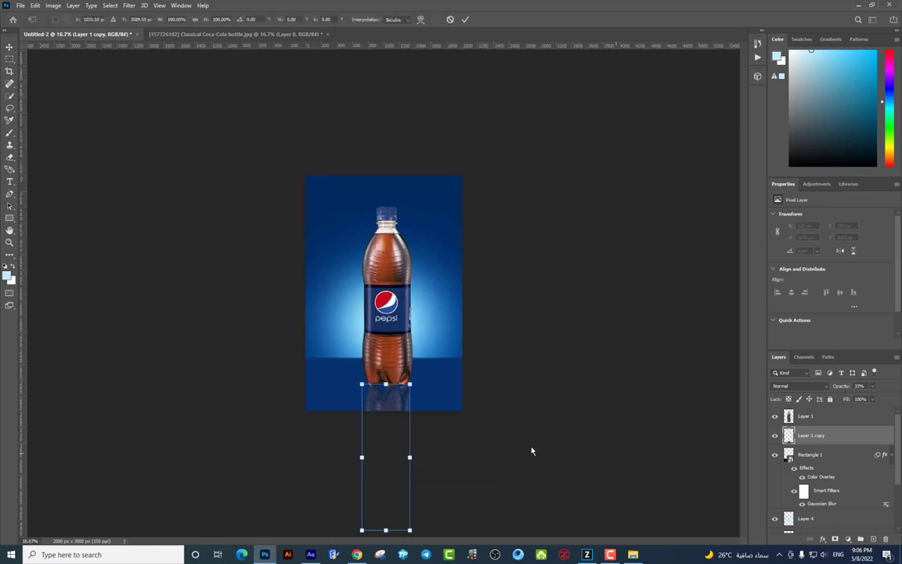
{"action": "key", "text": "ctrl+plus"}
{"action": "key", "text": "ctrl+plus"}
{"action": "key", "text": "Return"}
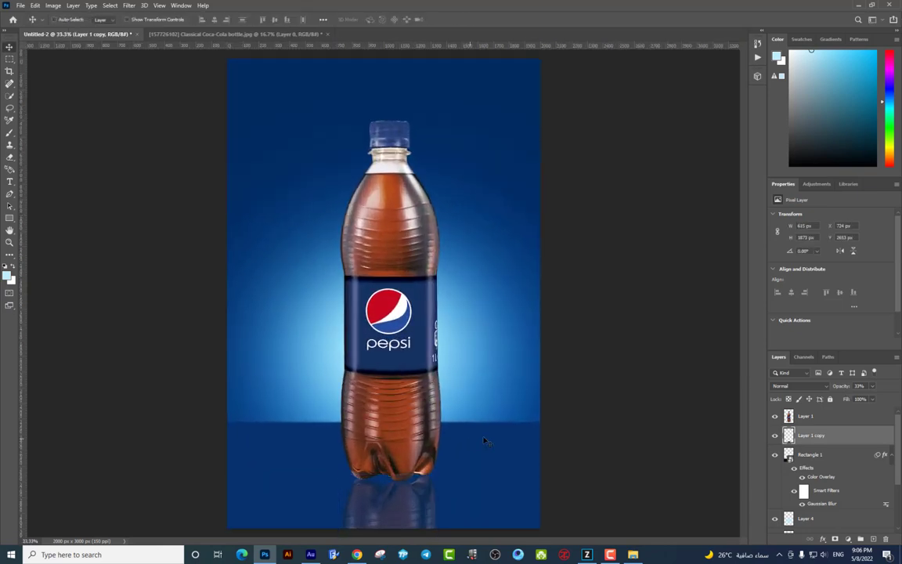
{"action": "key", "text": "ctrl+plus"}
{"action": "left_click_drag", "start_coordinate": [486, 397], "coordinate": [502, 235]}
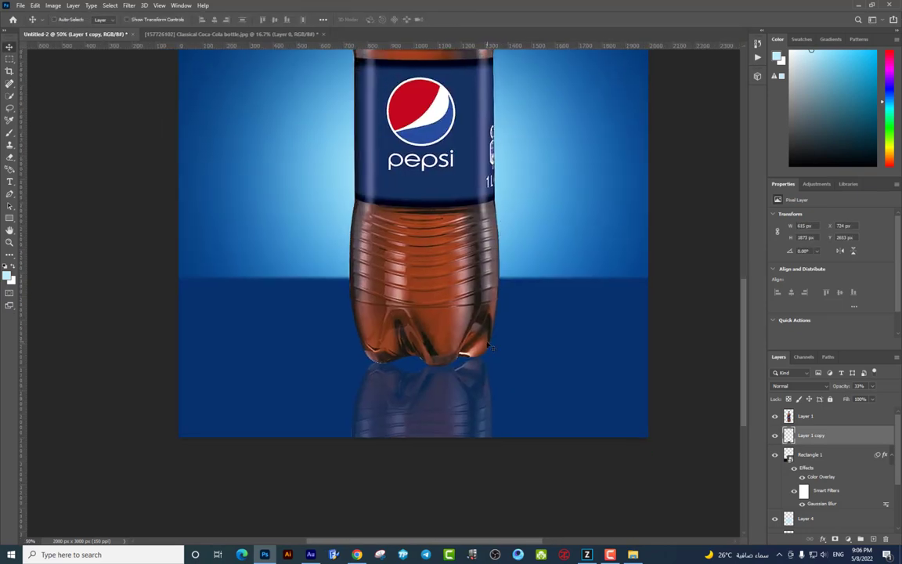
- Warp the reflection again, adjusting its left corners and right edge to hug the bottle base
{"action": "key", "text": "ctrl+t"}
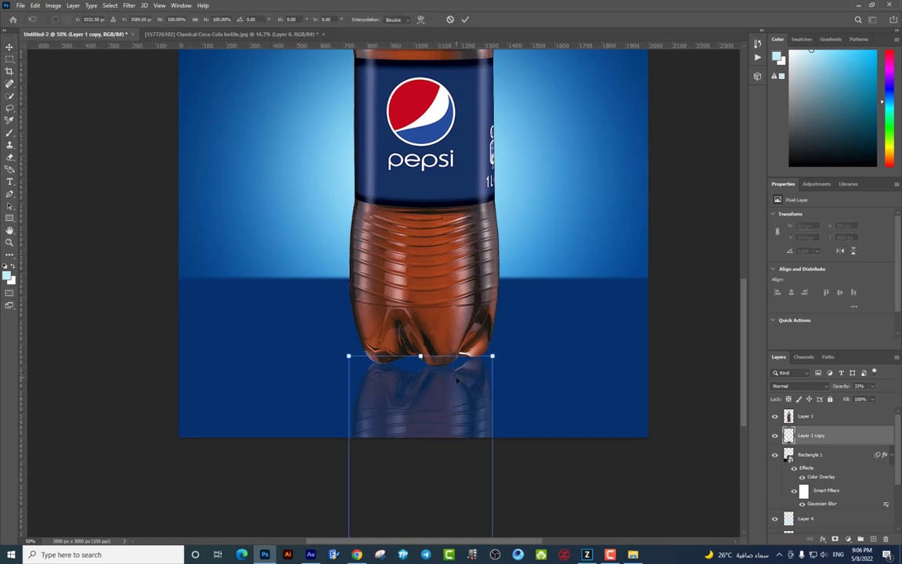
{"action": "right_click", "coordinate": [457, 379]}
{"action": "left_click", "coordinate": [479, 269]}
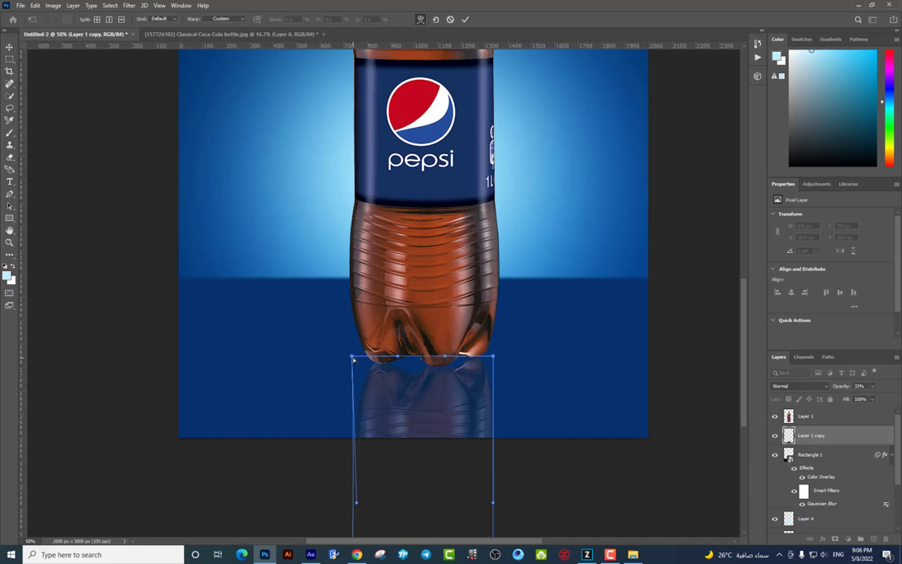
{"action": "left_click_drag", "start_coordinate": [352, 357], "coordinate": [343, 357]}
{"action": "left_click_drag", "start_coordinate": [356, 502], "coordinate": [362, 502]}
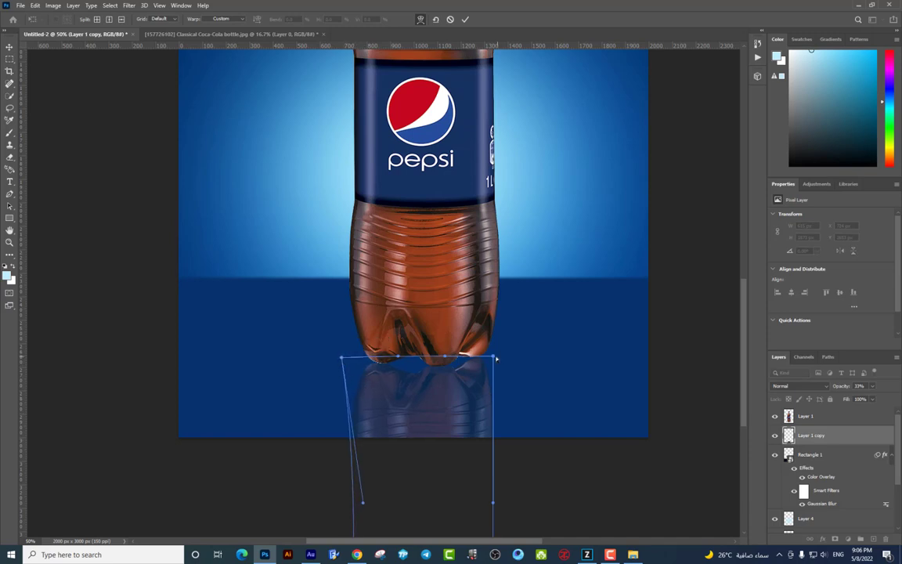
{"action": "left_click_drag", "start_coordinate": [447, 407], "coordinate": [460, 425]}
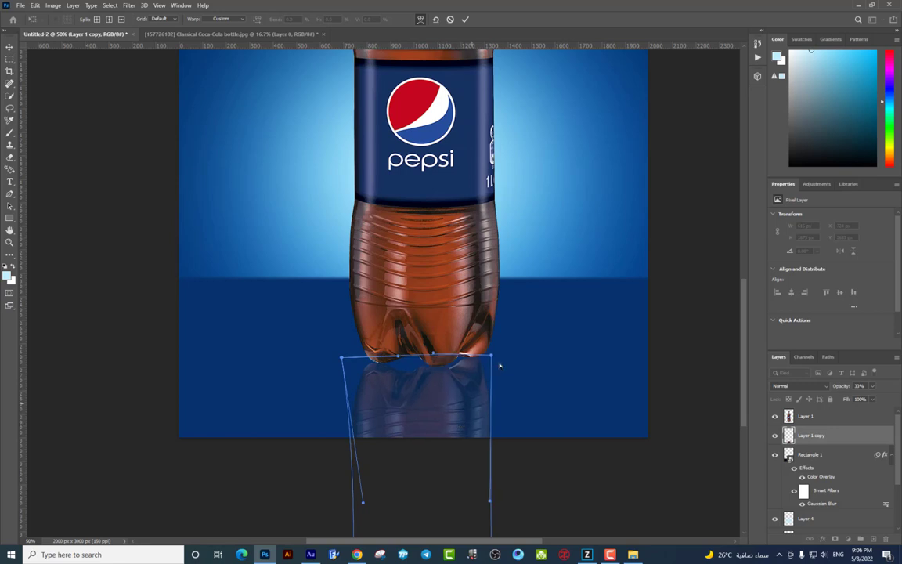
{"action": "key", "text": "ctrl+z"}
{"action": "left_click_drag", "start_coordinate": [493, 359], "coordinate": [496, 357]}
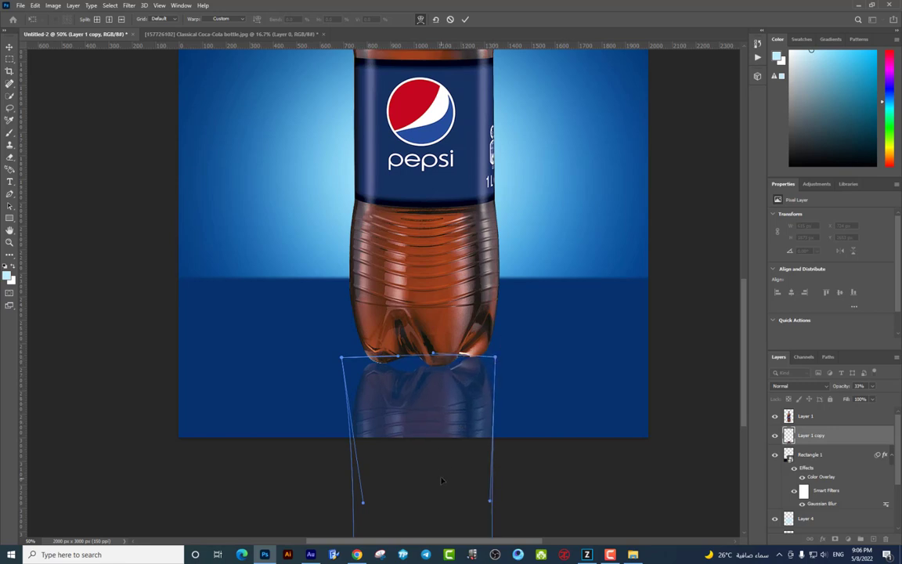
{"action": "key", "text": "Return"}
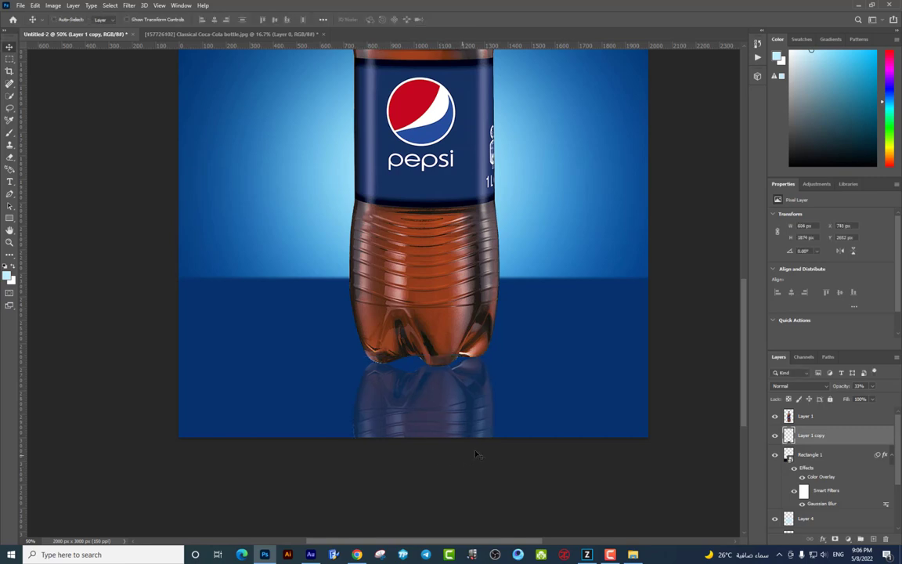
- Apply a Gaussian Blur with radius 4 to the reflection
{"action": "left_click_drag", "start_coordinate": [358, 221], "coordinate": [366, 276]}
{"action": "left_click", "coordinate": [129, 5]}
{"action": "mouse_move", "coordinate": [134, 125]}
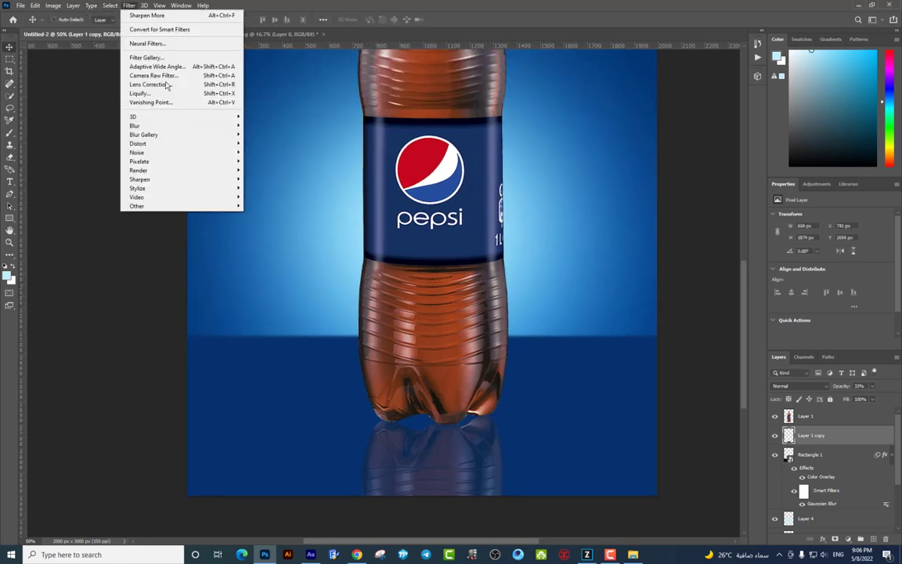
{"action": "left_click", "coordinate": [278, 161]}
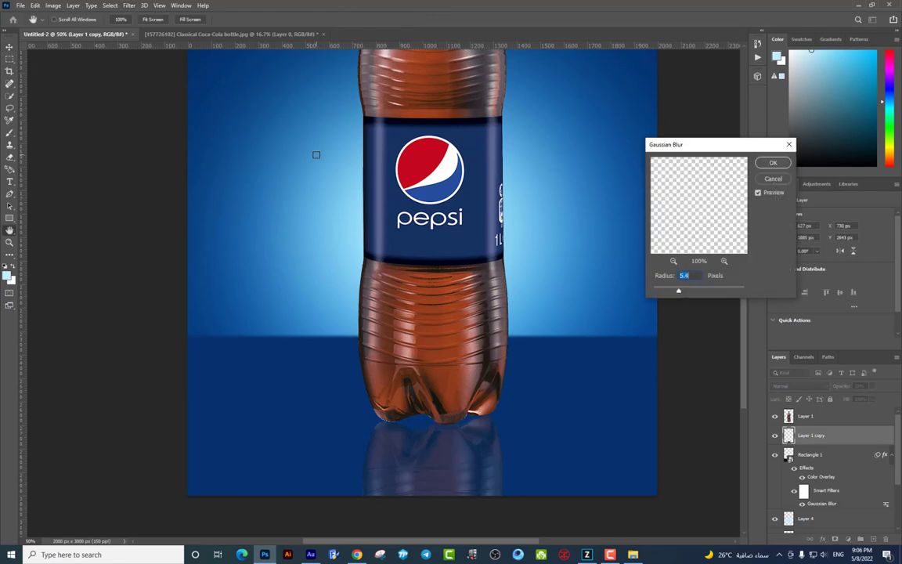
{"action": "key", "text": "ctrl+minus"}
{"action": "key", "text": "ctrl+minus"}
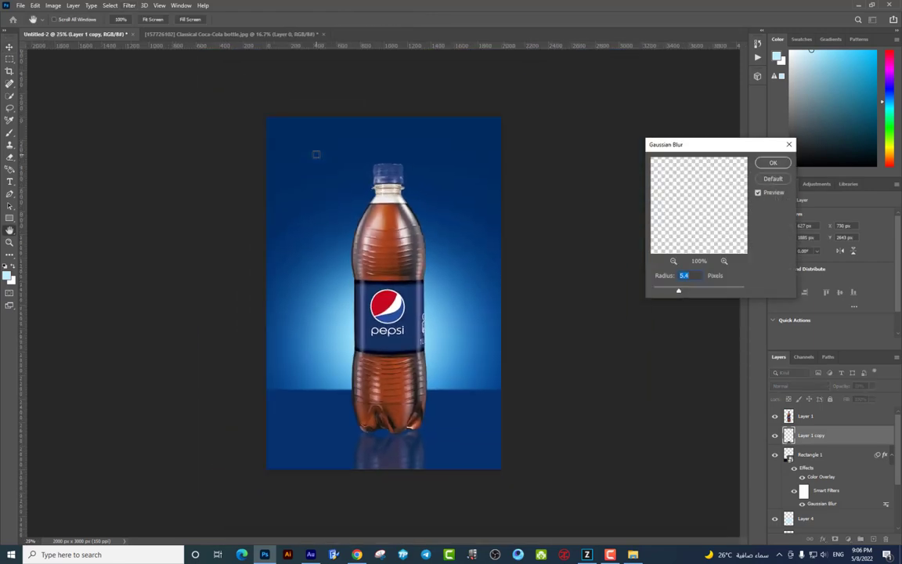
{"action": "type", "text": "4"}
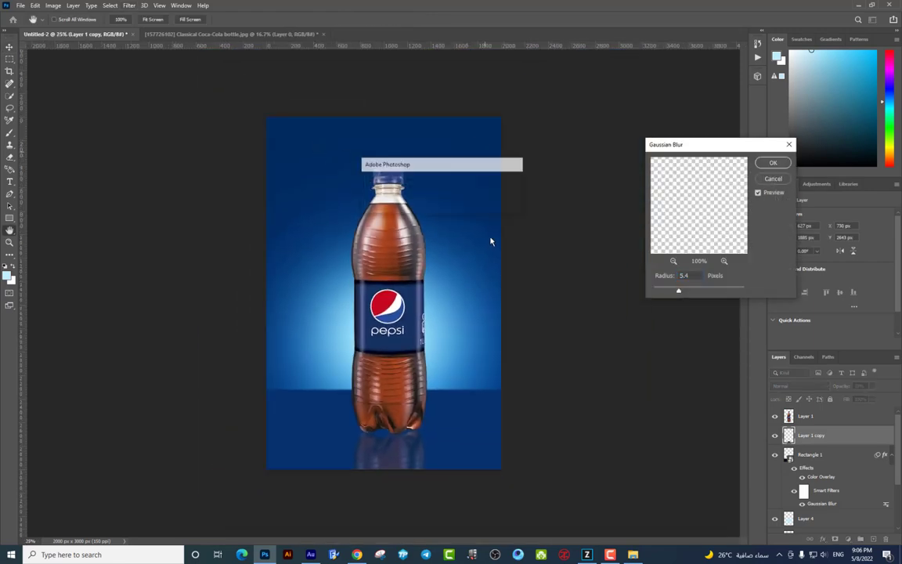
{"action": "key", "text": "Return"}
- Reapply the Gaussian Blur to soften the reflection further, then zoom to the bottle's base
{"action": "left_click", "coordinate": [128, 6]}
{"action": "mouse_move", "coordinate": [145, 135]}
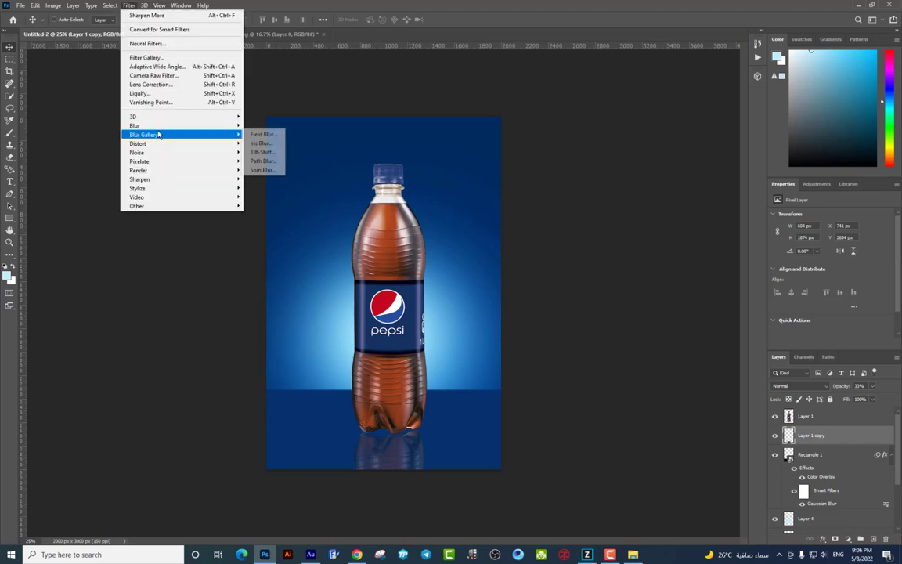
{"action": "left_click", "coordinate": [266, 160]}
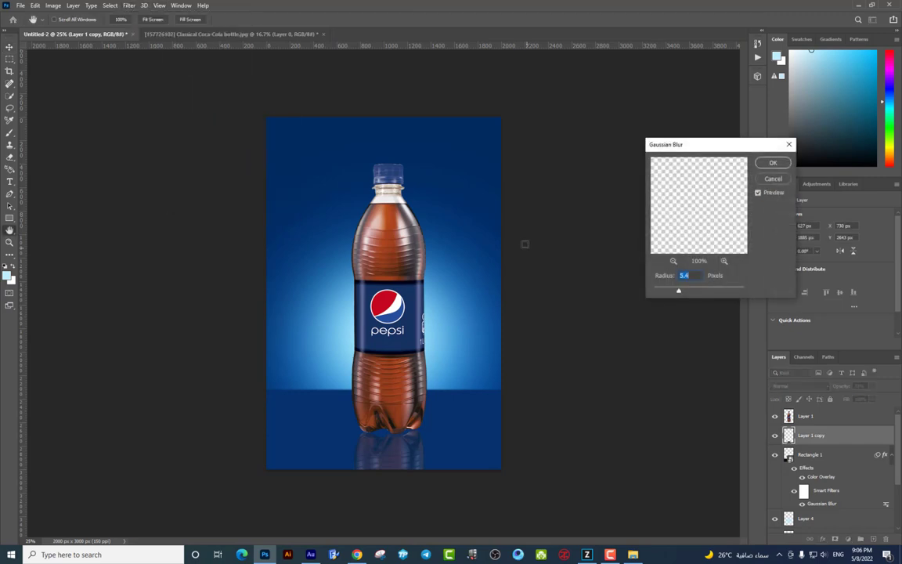
{"action": "key", "text": "Return"}
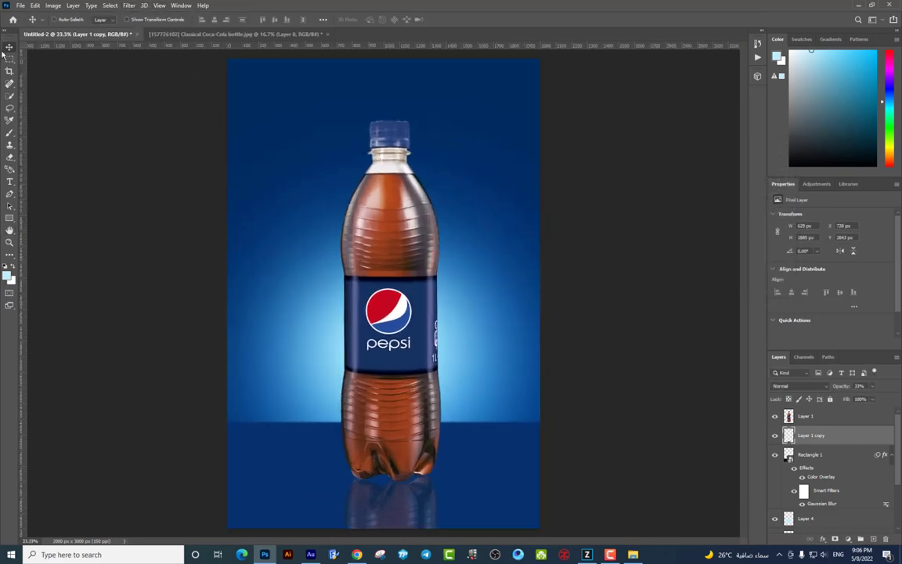
{"action": "key", "text": "ctrl+plus"}
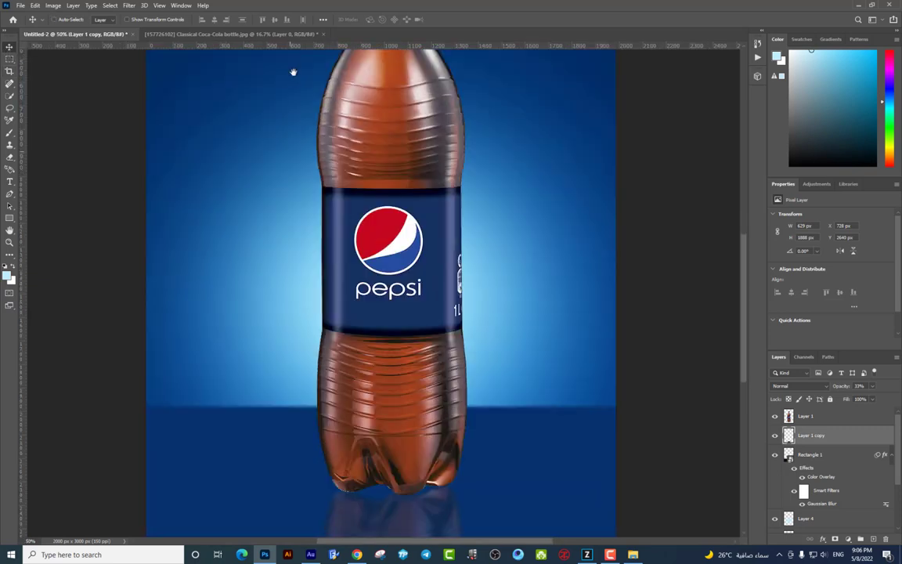
{"action": "scroll", "coordinate": [410, 123], "scroll_direction": "down", "scroll_amount": 3}
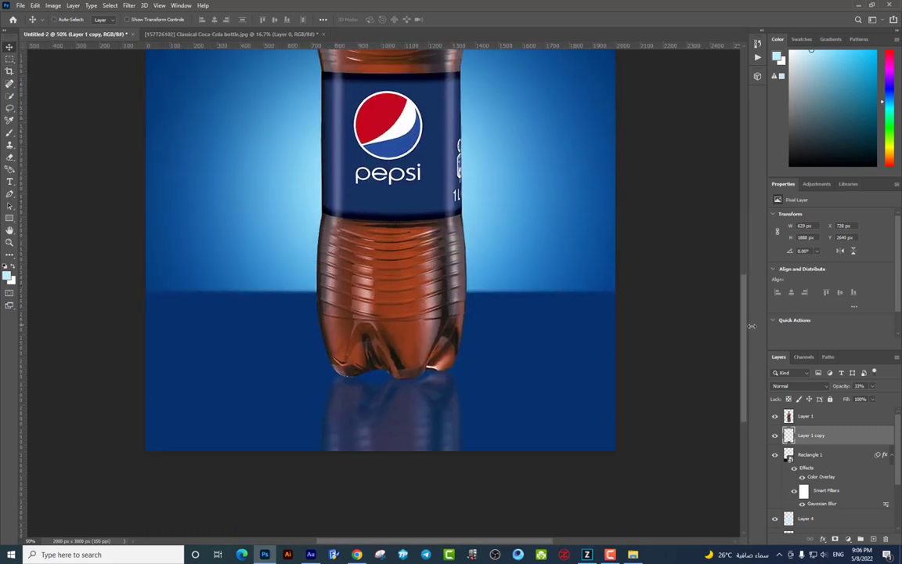
{"action": "right_click", "coordinate": [407, 404]}
- On a new layer, paint a small soft black dot with the brush
{"action": "left_click", "coordinate": [448, 395]}
{"action": "left_click", "coordinate": [873, 539]}
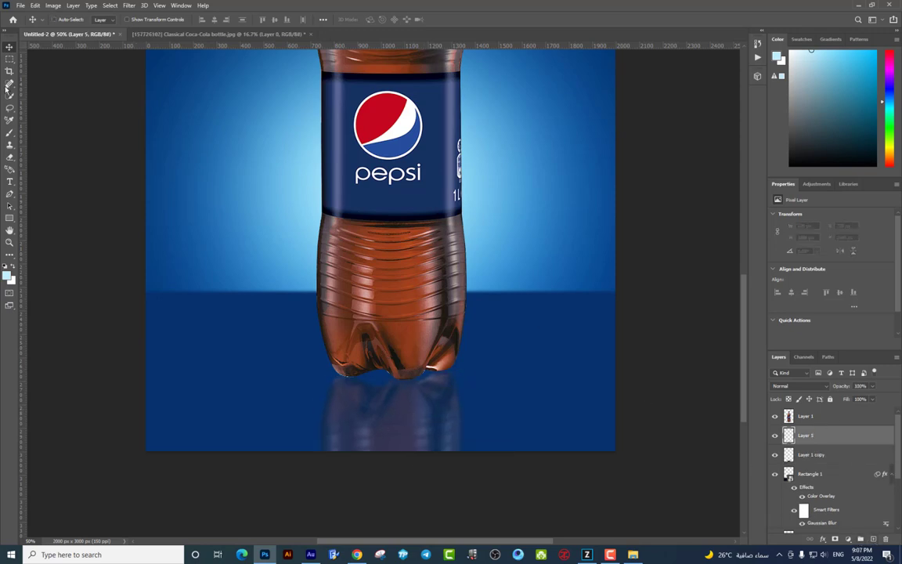
{"action": "left_click", "coordinate": [7, 272]}
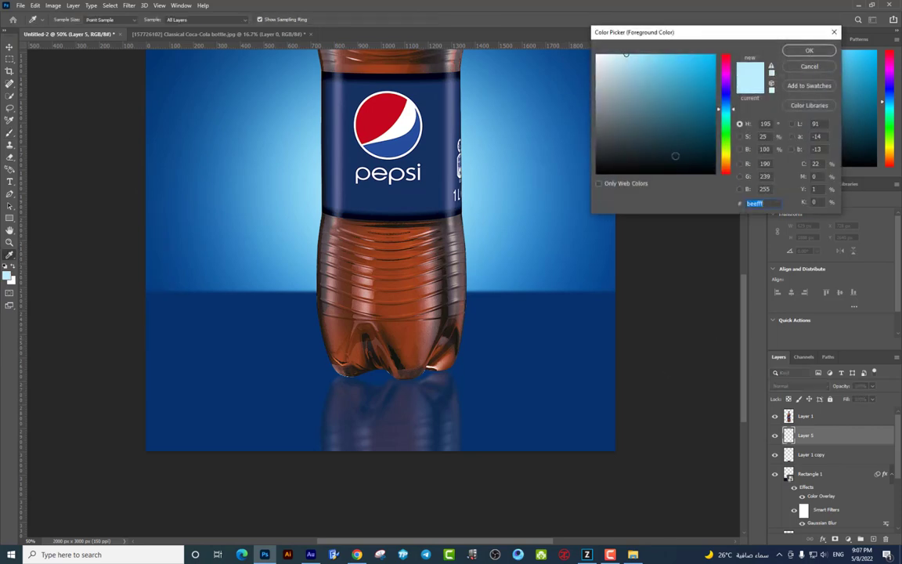
{"action": "key", "text": "Escape"}
{"action": "right_click", "coordinate": [583, 347]}
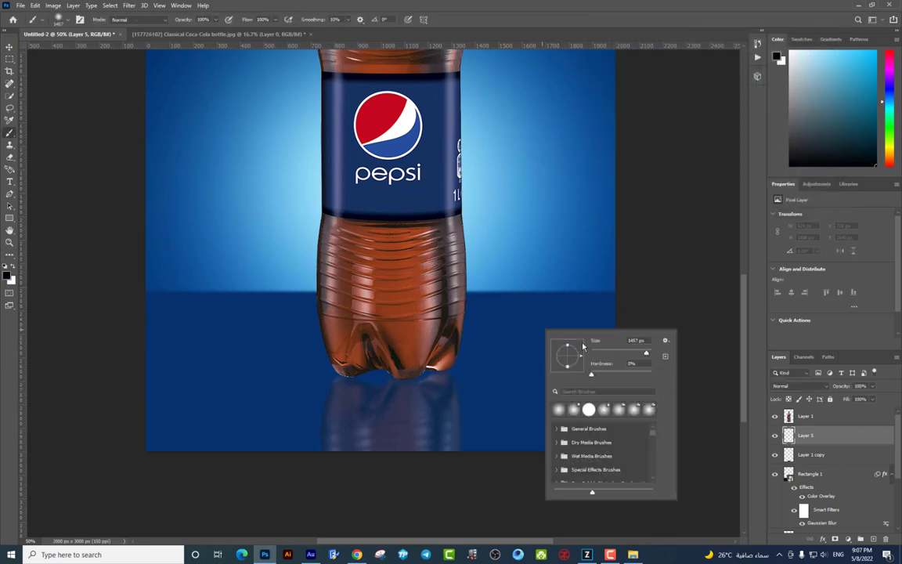
{"action": "left_click_drag", "start_coordinate": [629, 355], "coordinate": [596, 354]}
{"action": "left_click", "coordinate": [497, 350]}
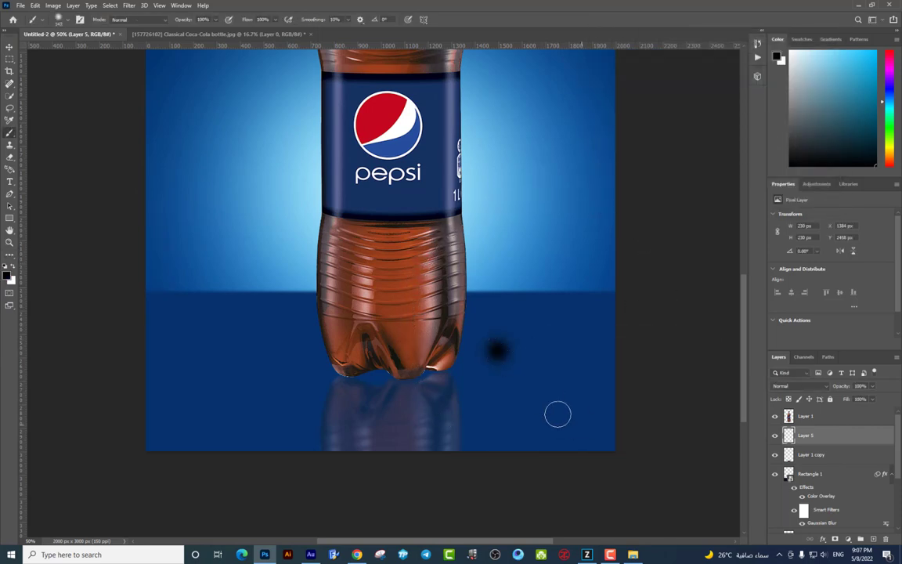
- Squash the black dot into a flat shadow about 526 × 90 px under the bottle base
{"action": "key", "text": "ctrl+t"}
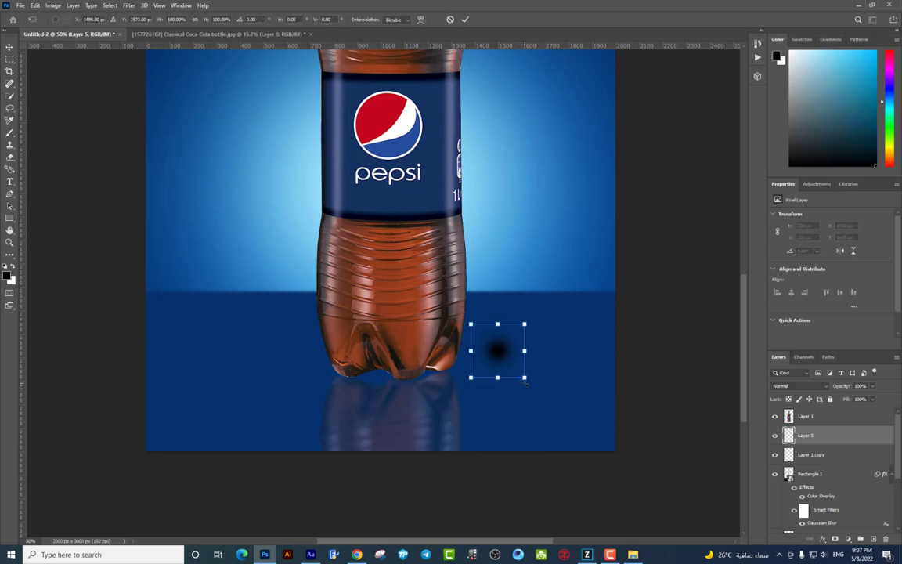
{"action": "mouse_move", "coordinate": [524, 379]}
{"action": "left_mouse_down"}
{"action": "mouse_move", "coordinate": [572, 367]}
{"action": "mouse_move", "coordinate": [512, 386]}
{"action": "mouse_move", "coordinate": [507, 370]}
{"action": "mouse_move", "coordinate": [490, 368]}
{"action": "left_mouse_up"}
{"action": "left_click", "coordinate": [9, 46]}
{"action": "key", "text": "ctrl+t"}
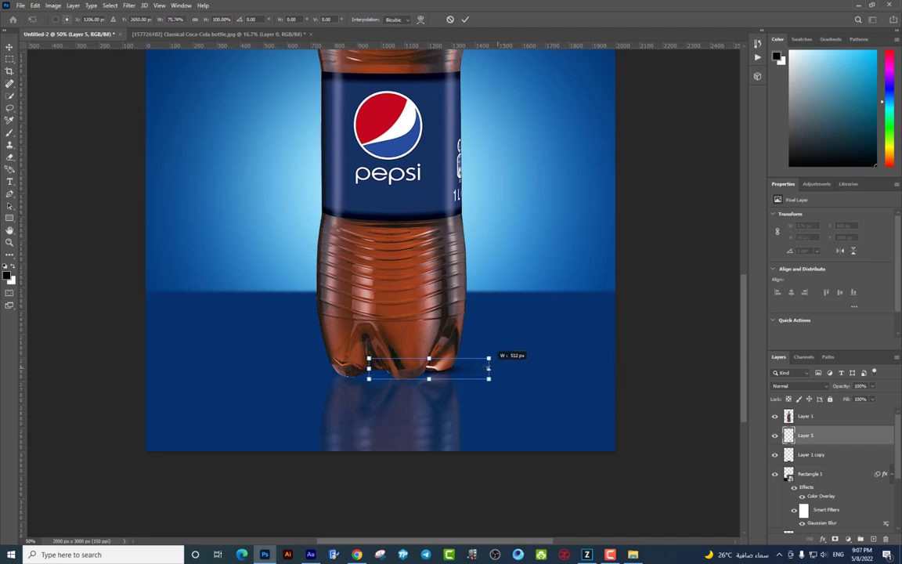
{"action": "key", "text": "Return"}
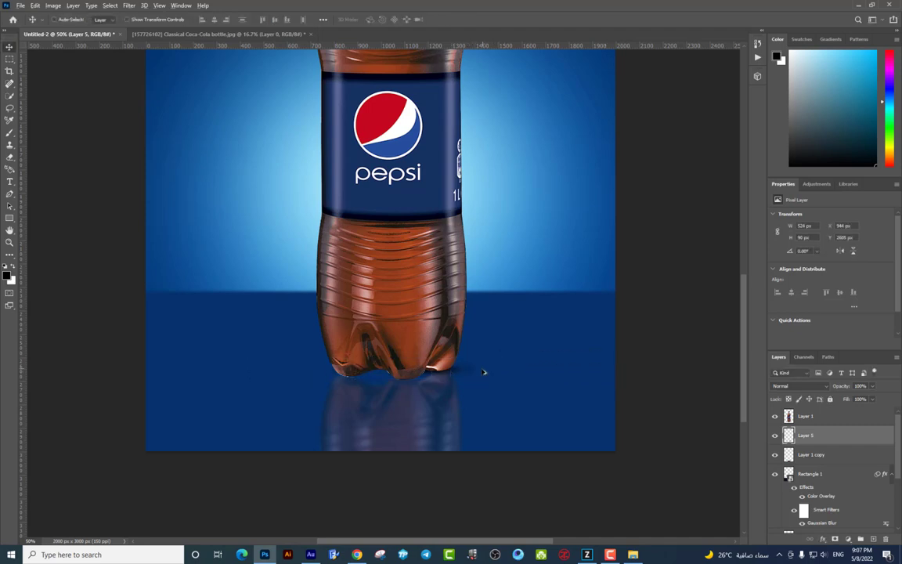
- Duplicate the shadow twice and place the copies along the bottle's base
{"action": "left_click_drag", "start_coordinate": [483, 373], "coordinate": [464, 381]}
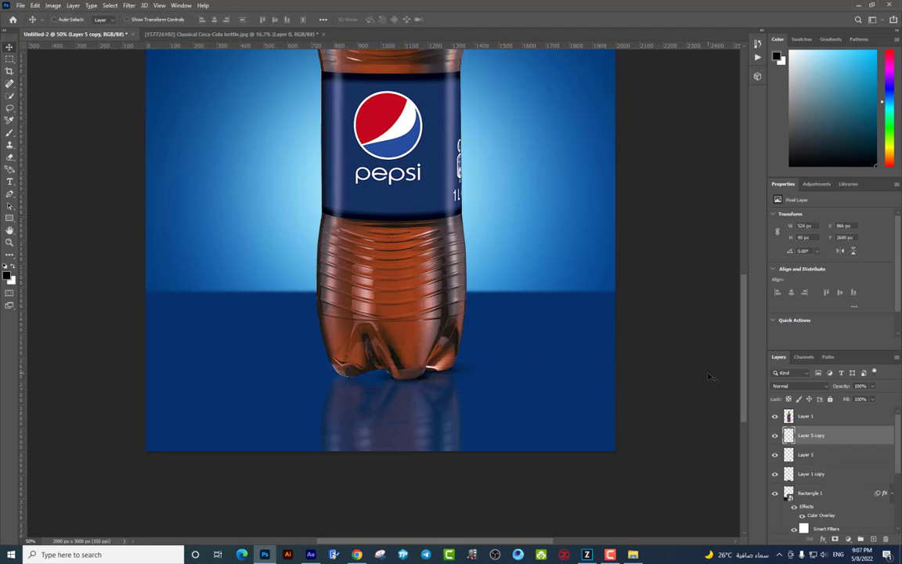
{"action": "left_click_drag", "start_coordinate": [462, 385], "coordinate": [429, 364]}
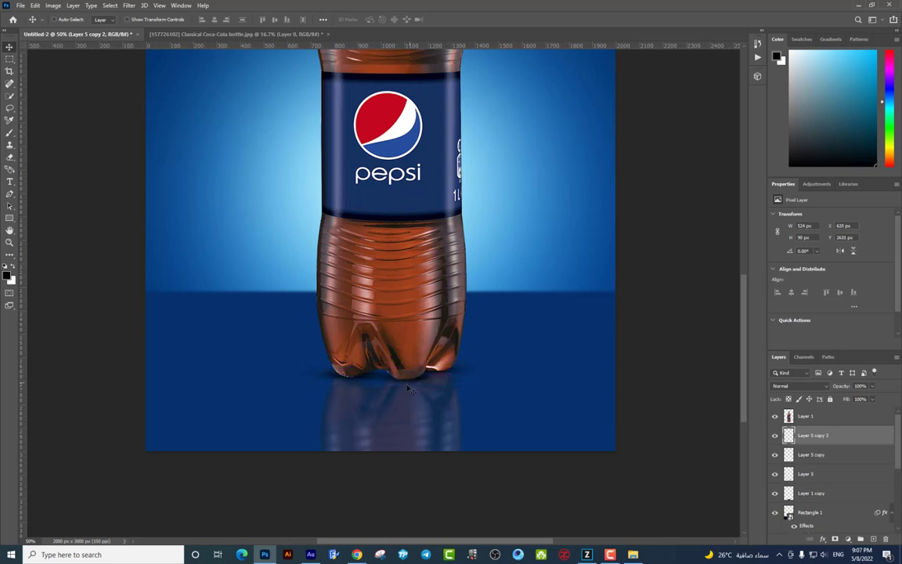
{"action": "left_click_drag", "start_coordinate": [441, 405], "coordinate": [414, 401]}
{"action": "scroll", "coordinate": [417, 401], "scroll_direction": "up", "scroll_amount": 2}
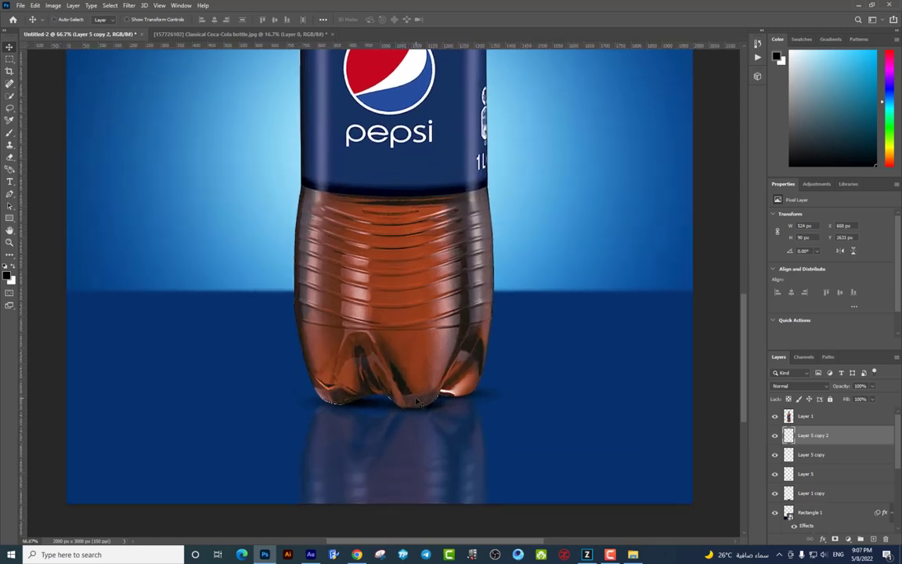
{"action": "scroll", "coordinate": [424, 346], "scroll_direction": "up", "scroll_amount": 2}
{"action": "scroll", "coordinate": [471, 344], "scroll_direction": "up", "scroll_amount": 1}
{"action": "scroll", "coordinate": [471, 345], "scroll_direction": "up", "scroll_amount": 1}
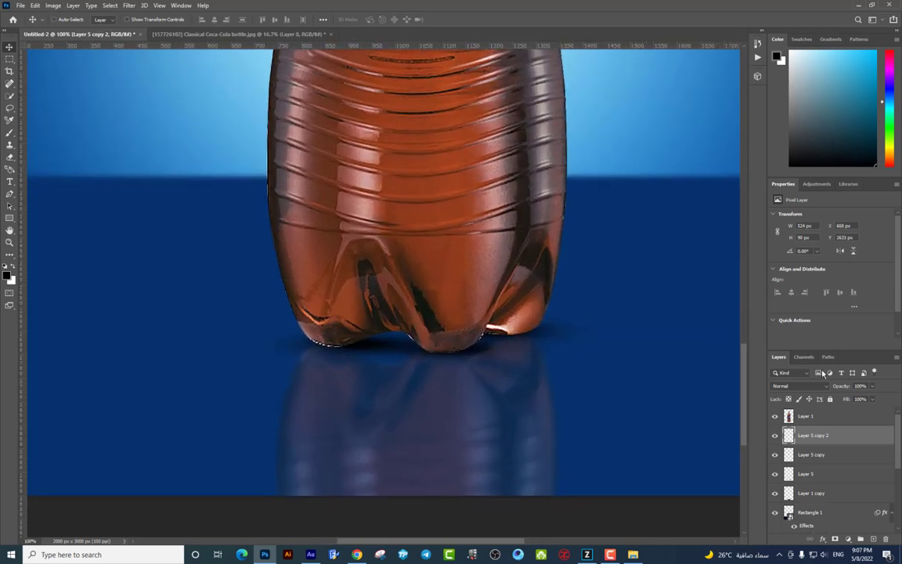
- Narrow all three shadow layers to fit the base and fade them to 67% opacity
{"action": "left_click", "coordinate": [818, 479], "text": "shift"}
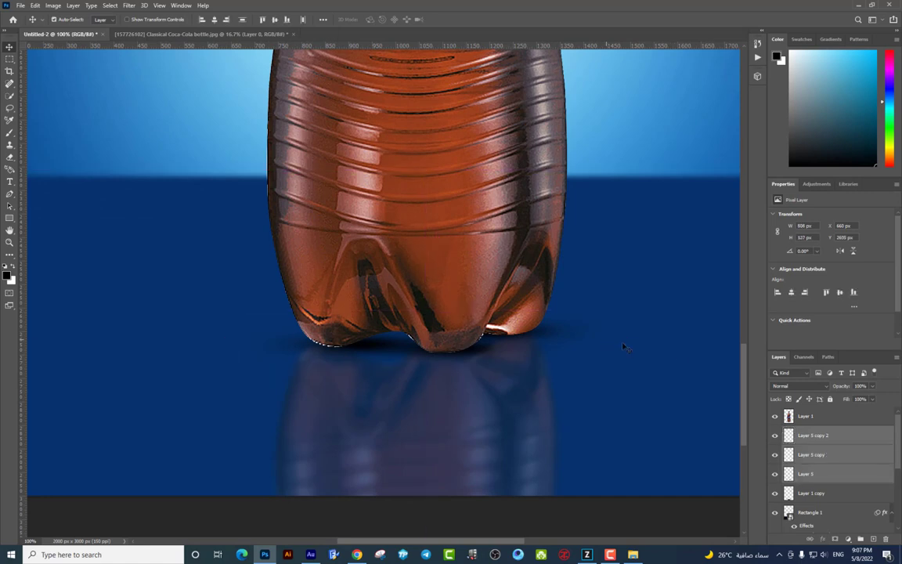
{"action": "key", "text": "ctrl+t"}
{"action": "left_click_drag", "start_coordinate": [614, 339], "coordinate": [604, 340]}
{"action": "key", "text": "Return"}
{"action": "left_click_drag", "start_coordinate": [872, 386], "coordinate": [859, 400]}
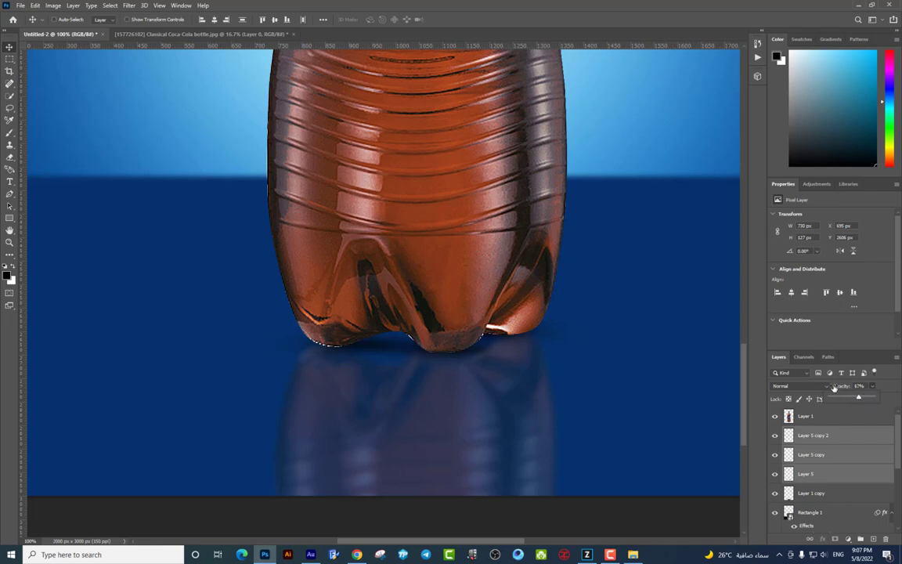
{"action": "key", "text": "ctrl+minus"}
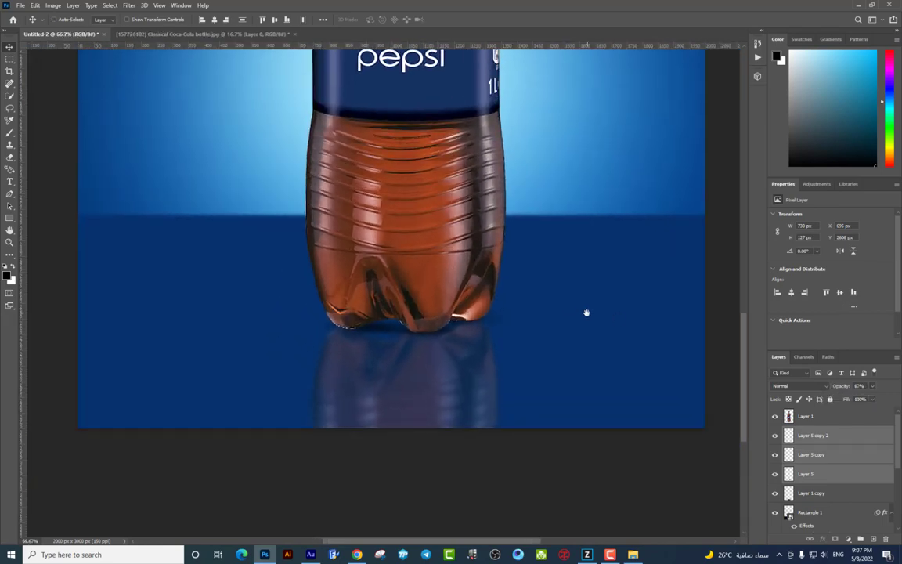
{"action": "left_click_drag", "start_coordinate": [586, 313], "coordinate": [564, 406]}
- On new Layer 6, paint a soft black dot and stretch it into a wide flat shadow under the bottle
{"action": "left_click", "coordinate": [9, 132]}
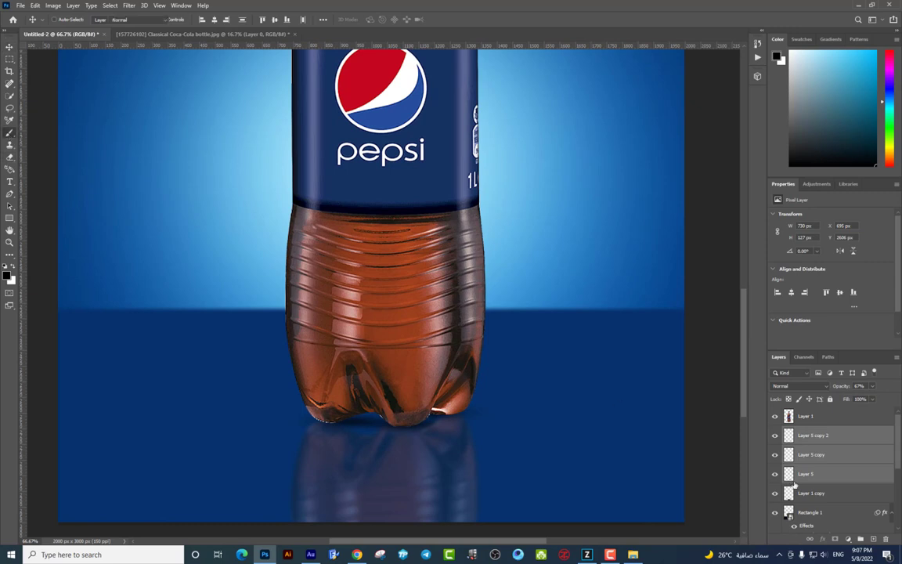
{"action": "key", "text": "ctrl+shift+alt+n"}
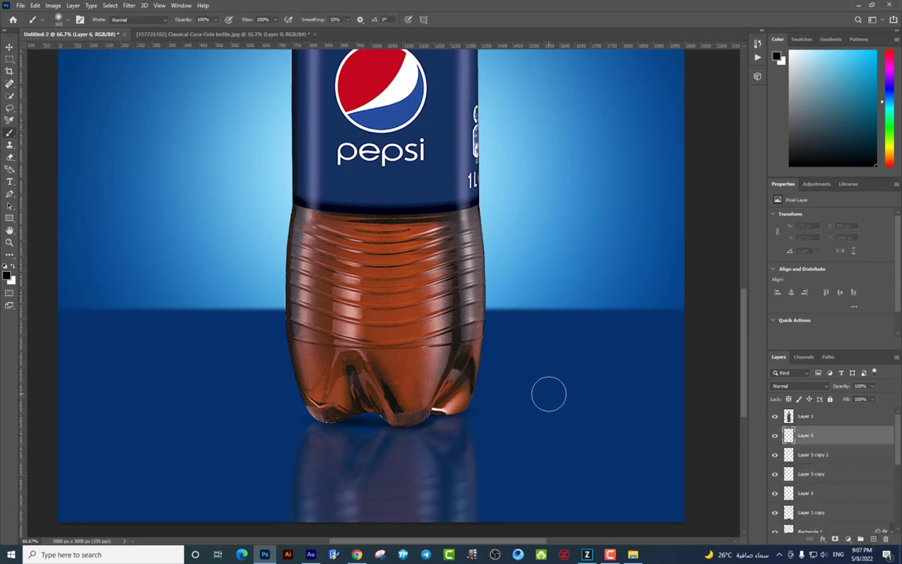
{"action": "left_click", "coordinate": [547, 390]}
{"action": "key", "text": "ctrl+t"}
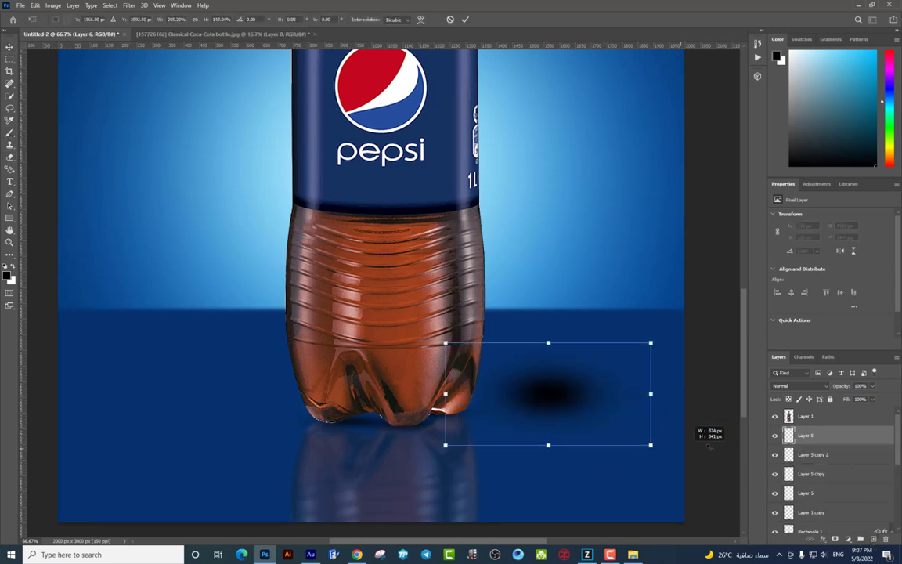
{"action": "left_click_drag", "start_coordinate": [587, 431], "coordinate": [729, 442]}
{"action": "mouse_move", "coordinate": [548, 391]}
{"action": "left_mouse_down"}
{"action": "mouse_move", "coordinate": [527, 419]}
{"action": "mouse_move", "coordinate": [541, 419]}
{"action": "left_mouse_up"}
{"action": "left_click_drag", "start_coordinate": [365, 368], "coordinate": [365, 376]}
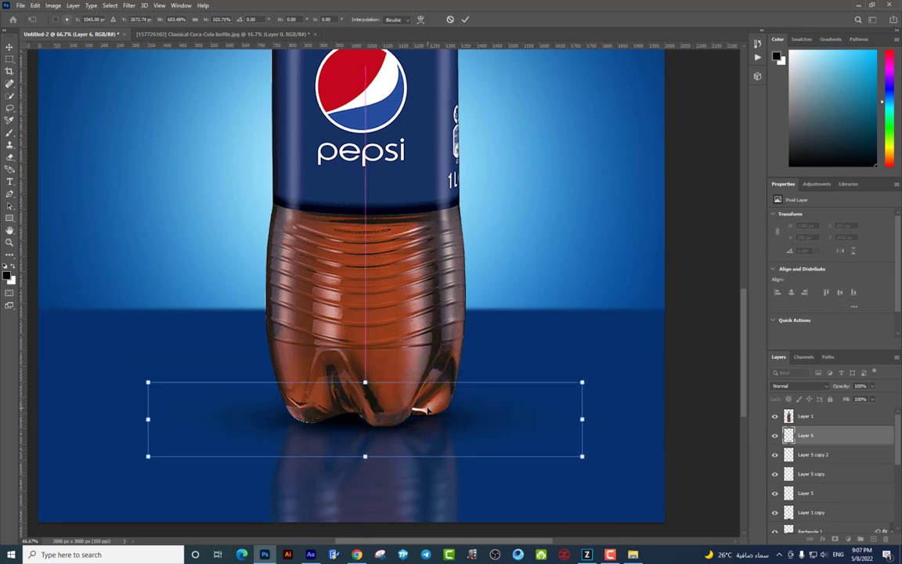
{"action": "key", "text": "Return"}
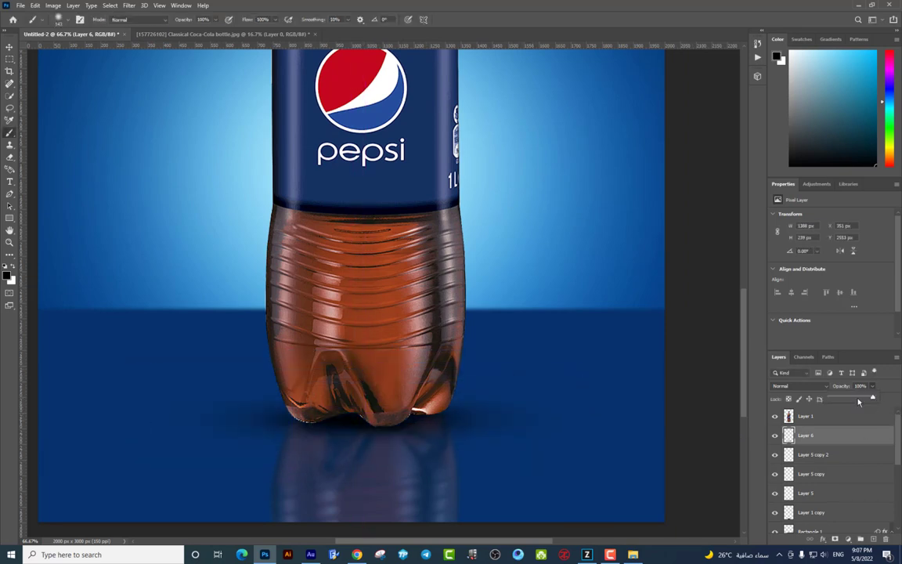
- Narrow the wide Layer 6 shadow from both sides
{"action": "key", "text": "ctrl+minus"}
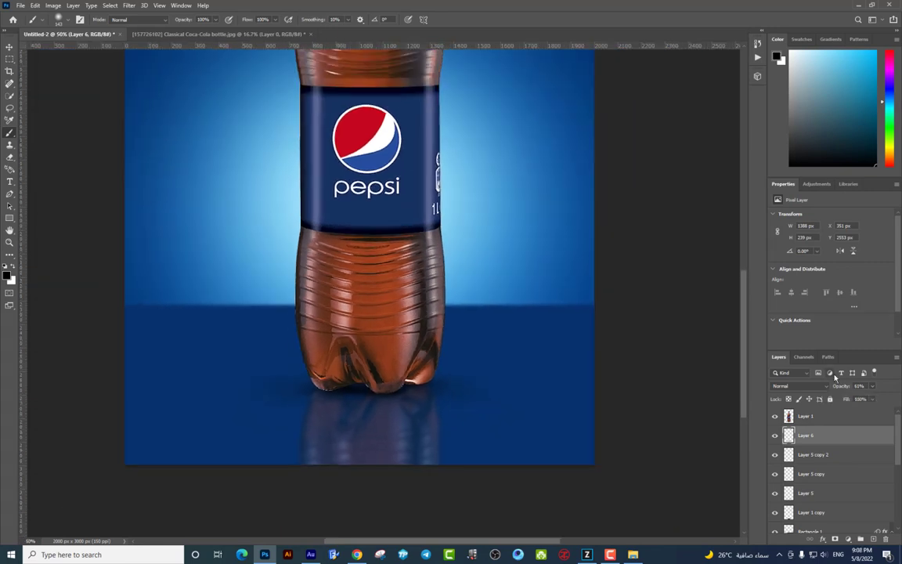
{"action": "key", "text": "ctrl+minus"}
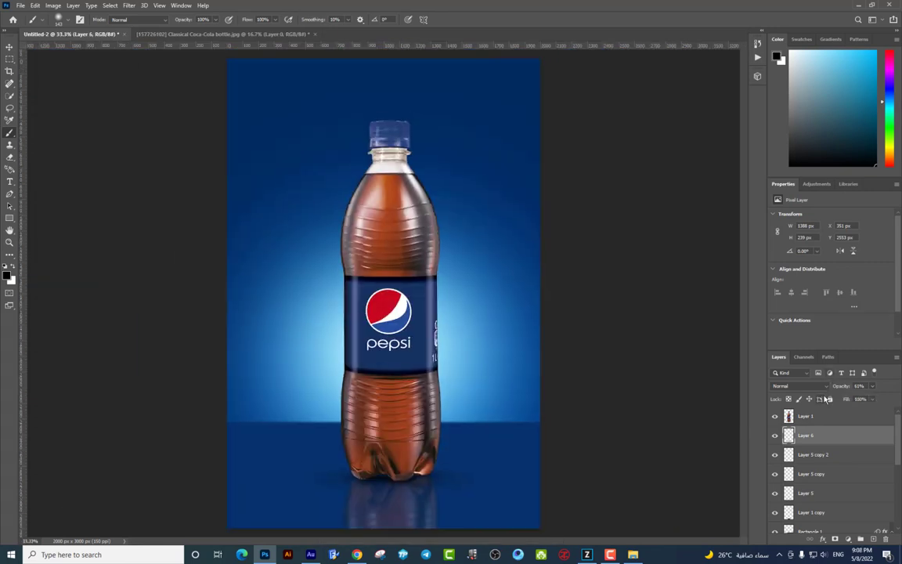
{"action": "key", "text": "ctrl+t"}
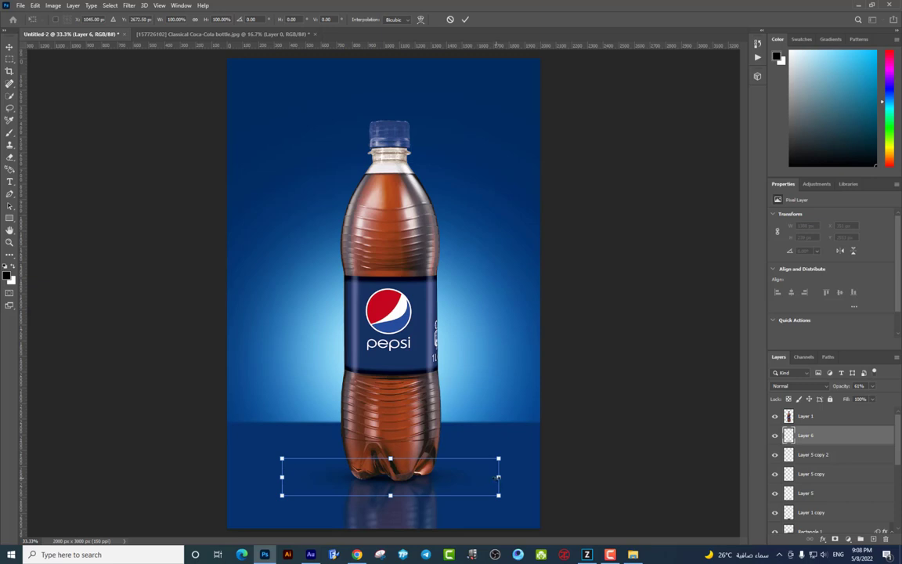
{"action": "left_click_drag", "start_coordinate": [498, 477], "coordinate": [489, 477]}
{"action": "key", "text": "Return"}
- Set Layer 5, Layer 5 copy and Layer 5 copy 2 to 39% opacity
{"action": "key", "text": "b"}
{"action": "left_click", "coordinate": [818, 454]}
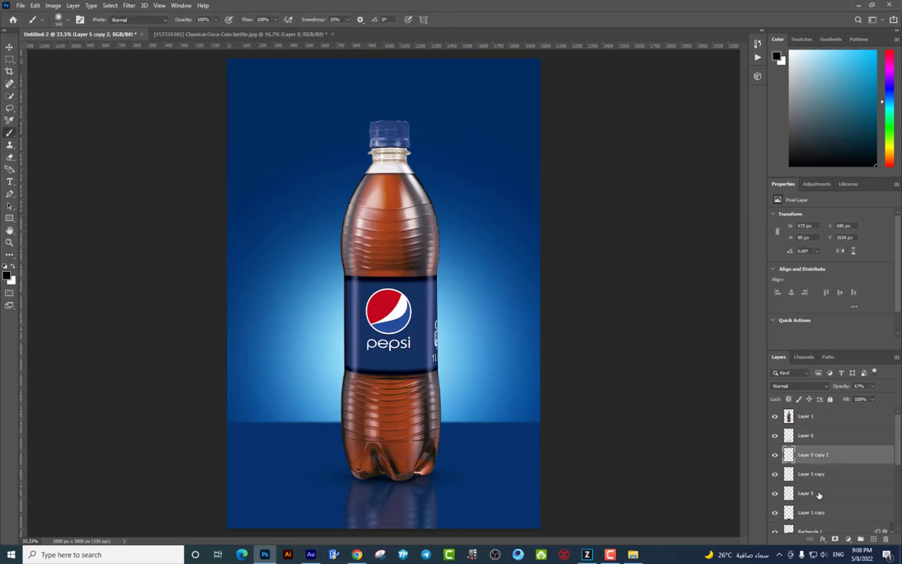
{"action": "left_click", "coordinate": [819, 494], "text": "shift"}
{"action": "left_click", "coordinate": [870, 386]}
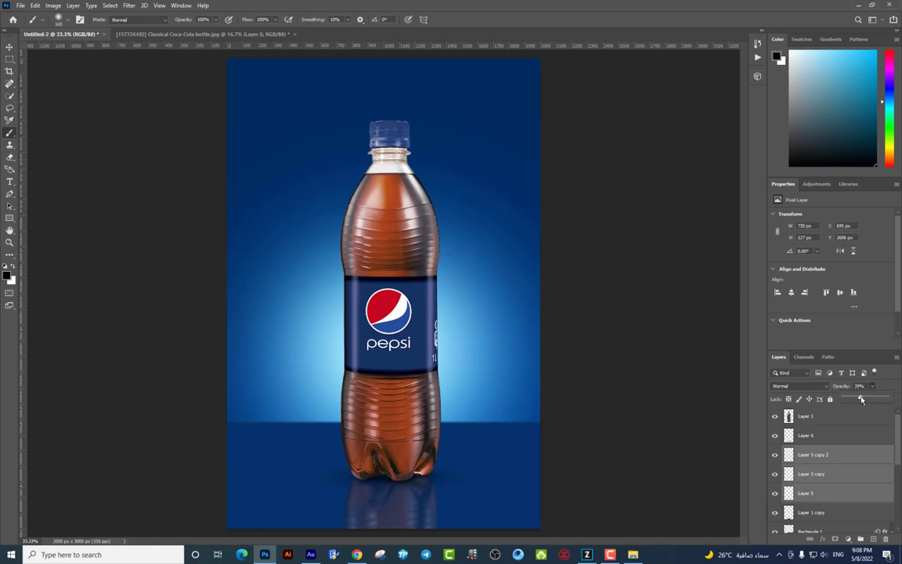
- Nudge the wide Layer 6 shadow slightly left under the bottle
{"action": "left_click", "coordinate": [10, 47]}
{"action": "right_click", "coordinate": [376, 486]}
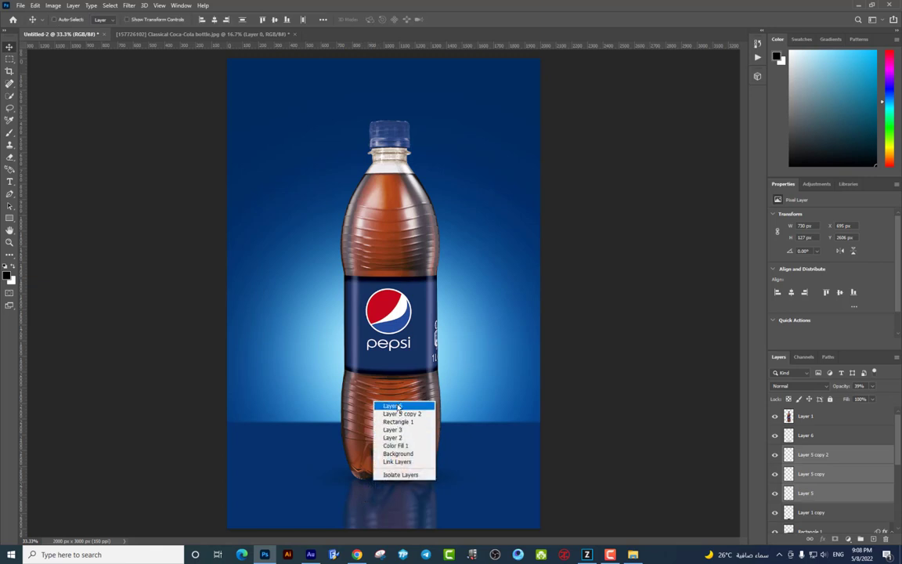
{"action": "left_click", "coordinate": [364, 366]}
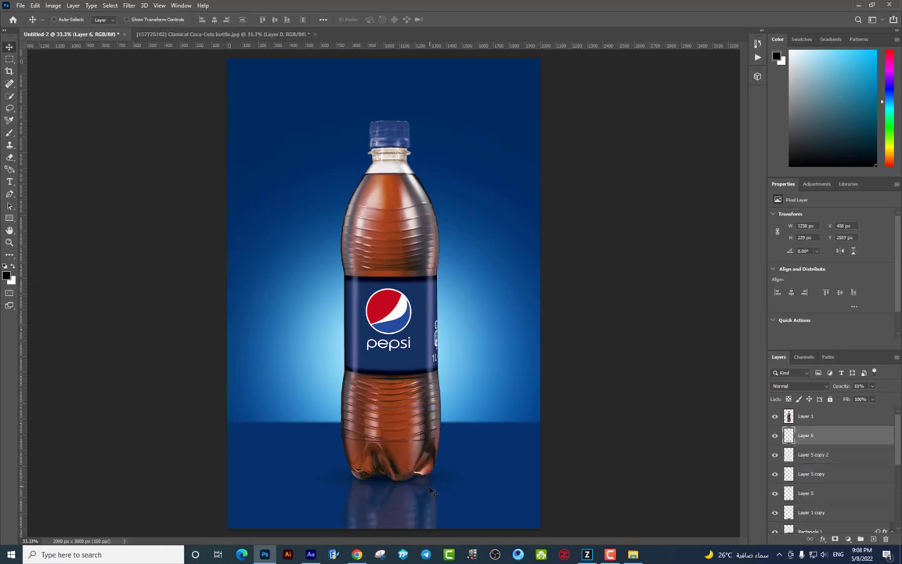
{"action": "right_click", "coordinate": [378, 430]}
{"action": "left_click", "coordinate": [399, 361]}
{"action": "left_click_drag", "start_coordinate": [436, 477], "coordinate": [434, 477]}
- Shift the Layer 5 copy 2 shadow under the base and add a new empty Layer 7 on top
{"action": "left_click", "coordinate": [810, 456]}
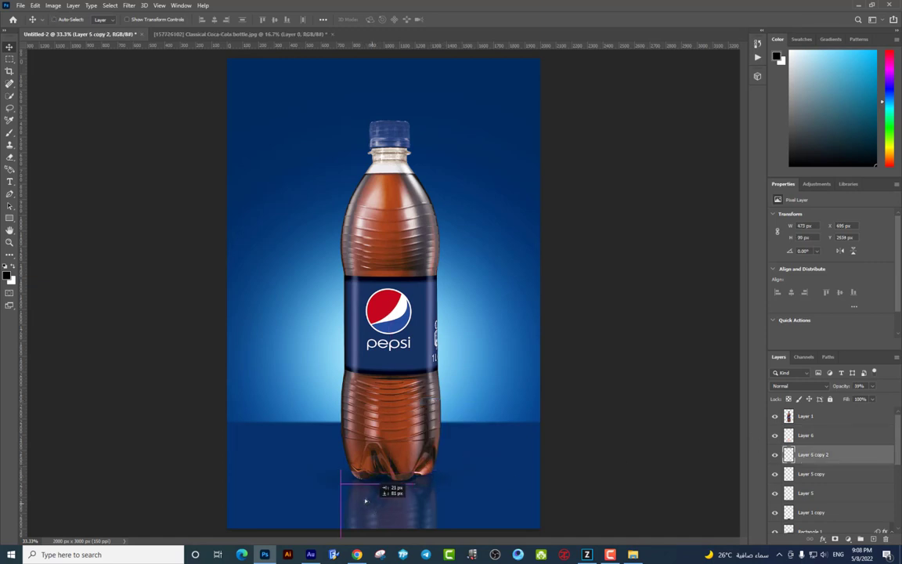
{"action": "left_click_drag", "start_coordinate": [552, 483], "coordinate": [535, 462]}
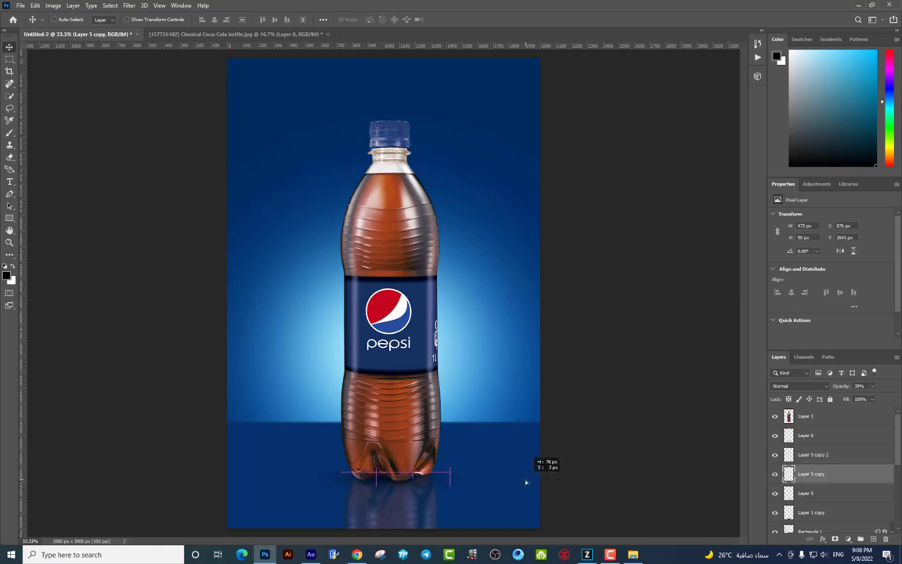
{"action": "left_click", "coordinate": [815, 495]}
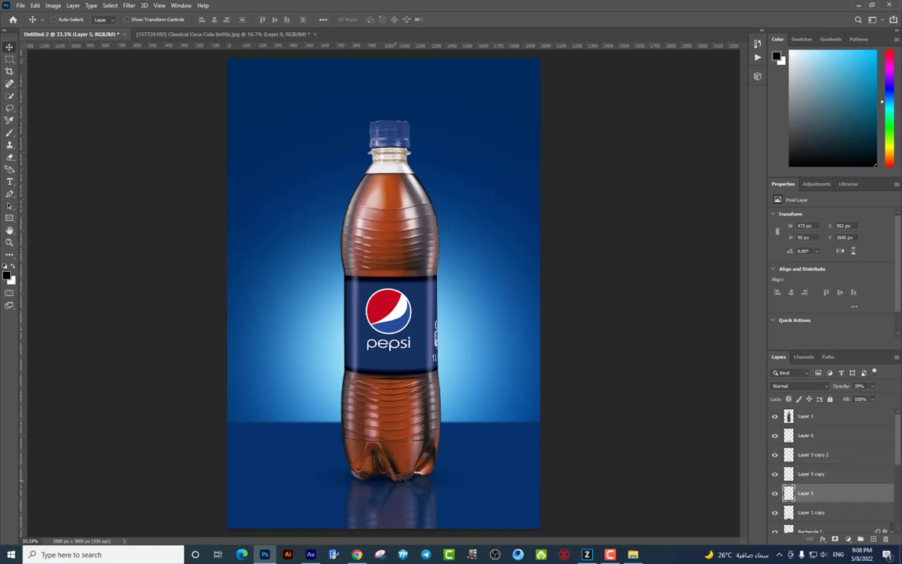
{"action": "scroll", "coordinate": [429, 444], "scroll_direction": "up", "scroll_amount": 5}
{"action": "mouse_move", "coordinate": [485, 336]}
{"action": "left_mouse_down"}
{"action": "mouse_move", "coordinate": [468, 286]}
{"action": "mouse_move", "coordinate": [543, 188]}
{"action": "left_mouse_up"}
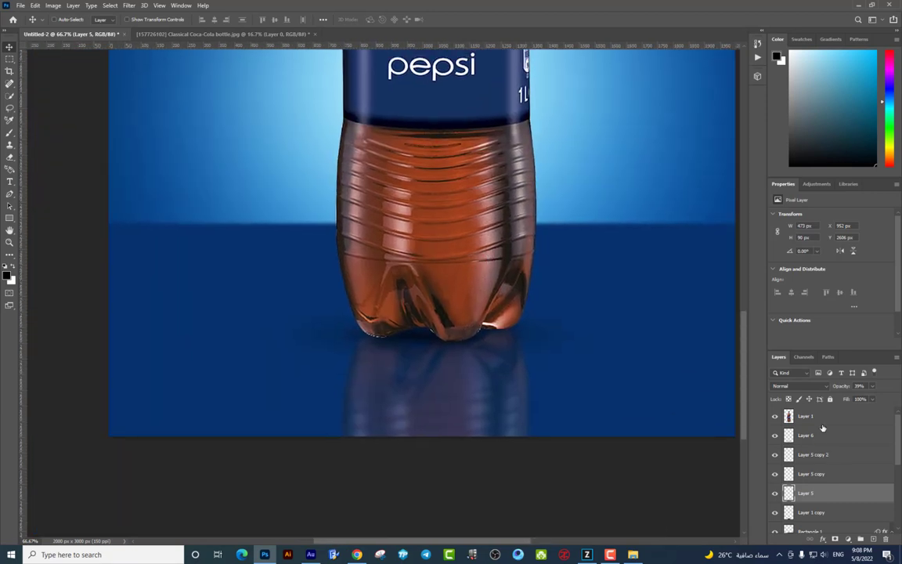
{"action": "left_click", "coordinate": [822, 423]}
{"action": "key", "text": "ctrl+shift+alt+n"}
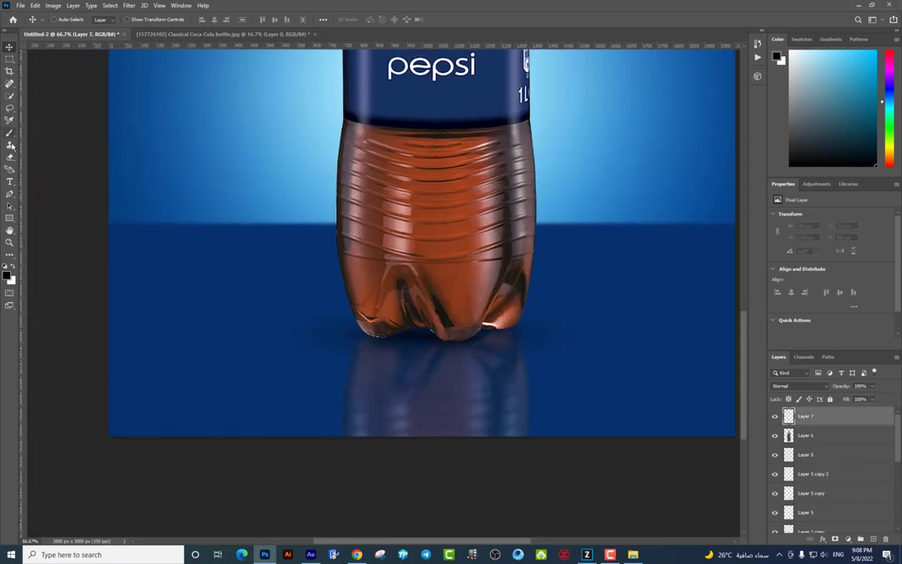
- Set up the brush and paint a dark stroke along the bottle's bottom edge
{"action": "left_click", "coordinate": [9, 133]}
{"action": "right_click", "coordinate": [715, 321]}
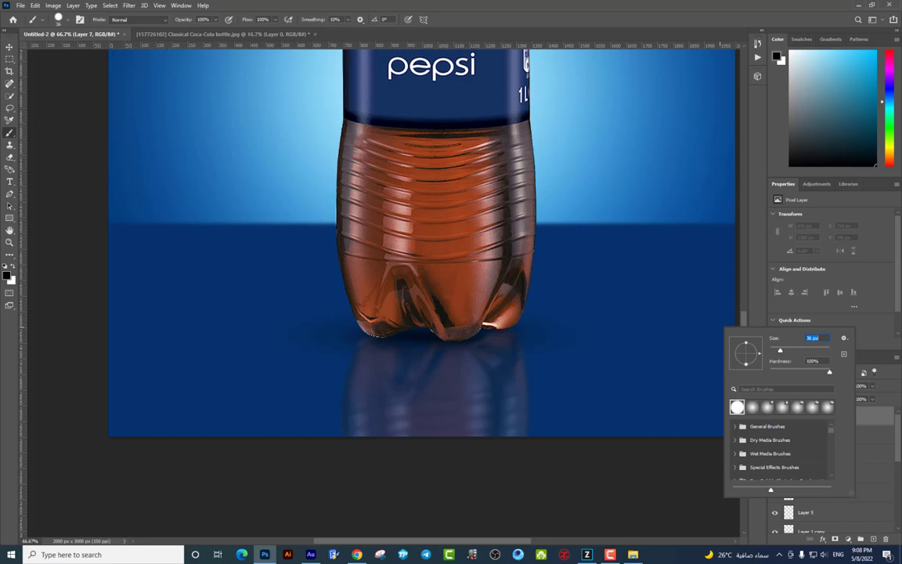
{"action": "left_click", "coordinate": [7, 273]}
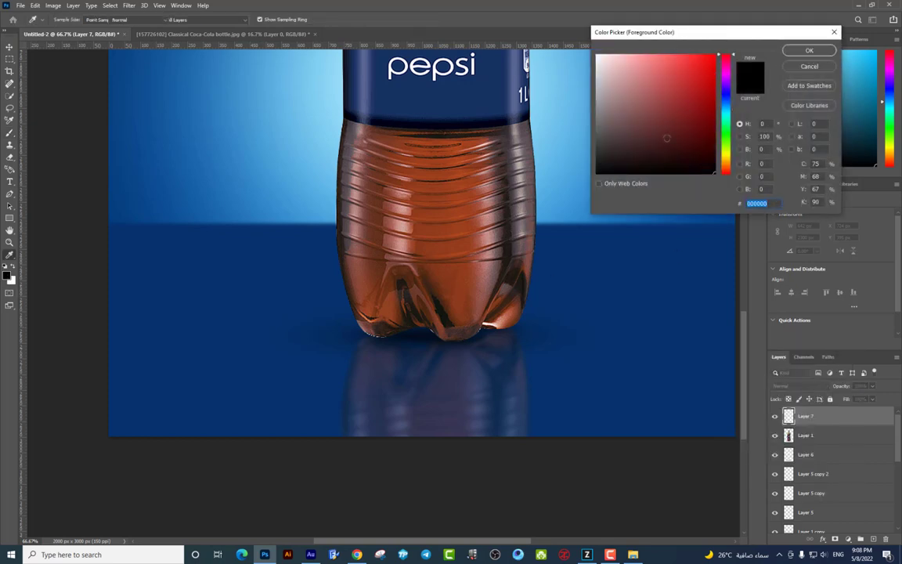
{"action": "key", "text": "Return"}
{"action": "right_click", "coordinate": [576, 317]}
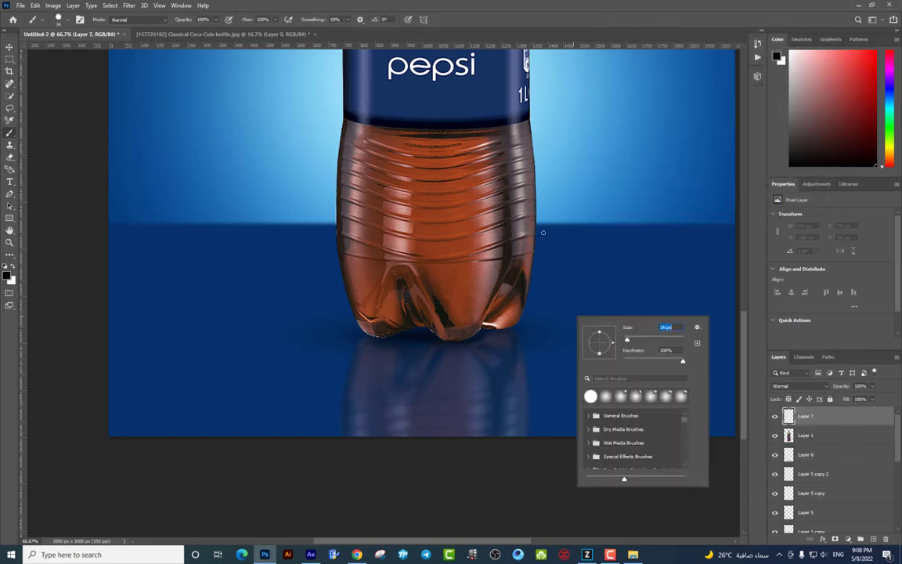
{"action": "key", "text": "Return"}
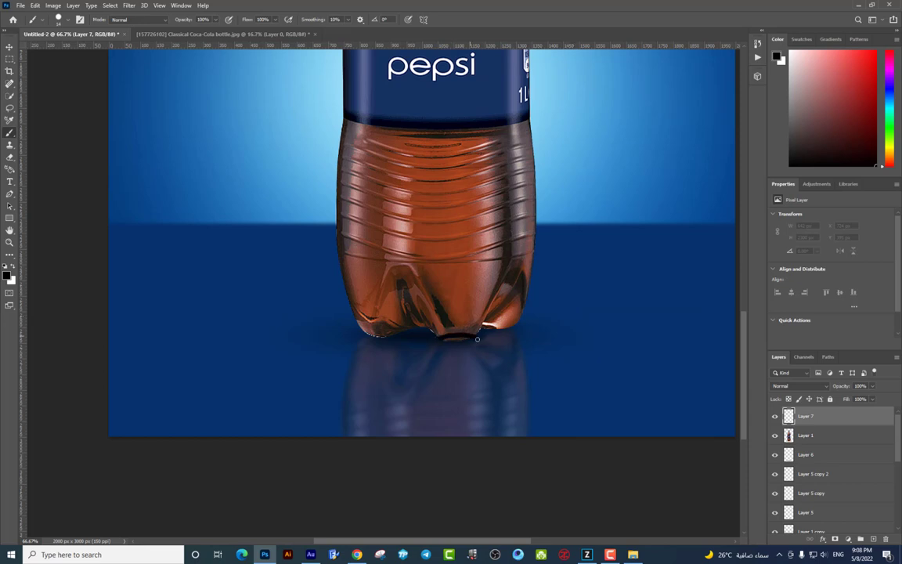
{"action": "left_click_drag", "start_coordinate": [403, 333], "coordinate": [462, 338]}
- Switch the paint colour to bright red and draw an ellipse under the bottle base
{"action": "left_click", "coordinate": [7, 274]}
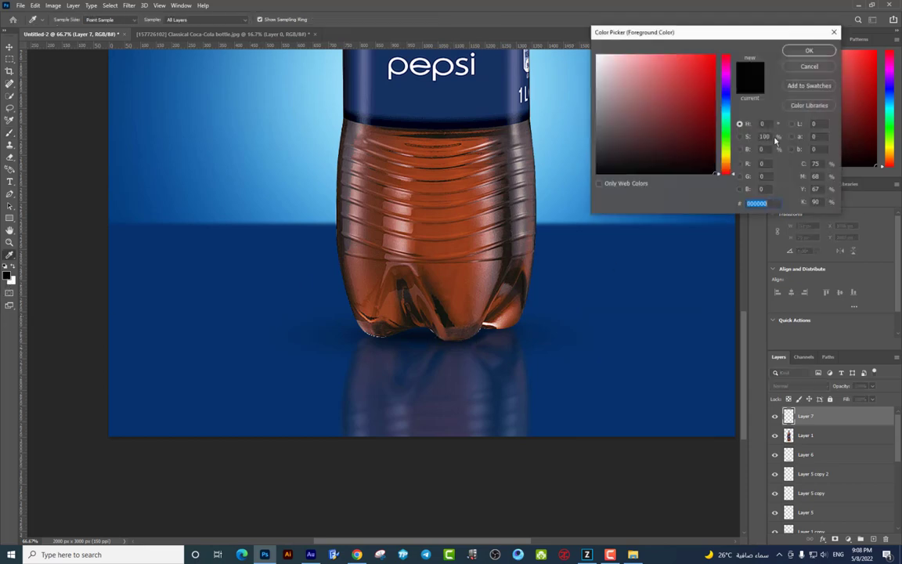
{"action": "left_click", "coordinate": [682, 56]}
{"action": "key", "text": "Return"}
{"action": "left_click_drag", "start_coordinate": [439, 336], "coordinate": [433, 338]}
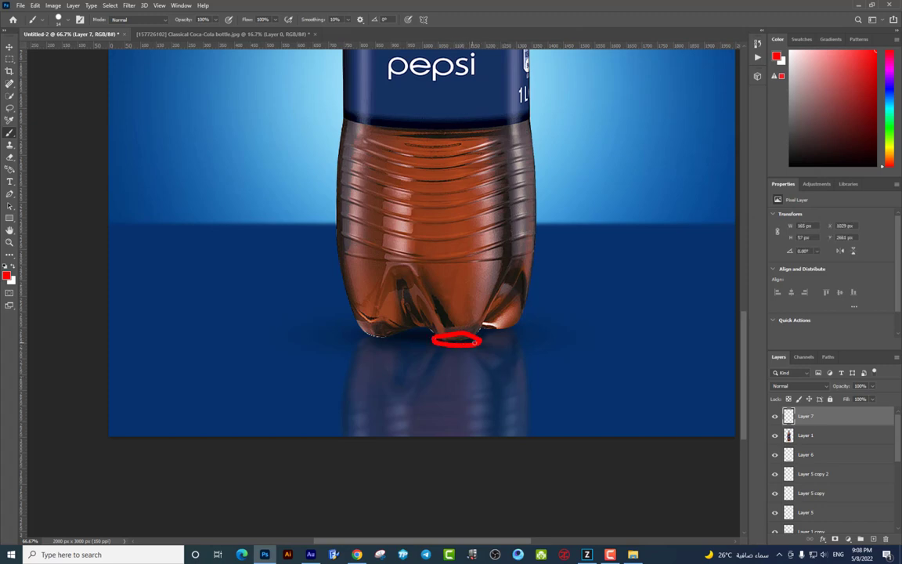
- Add a red arrow and several short red dashes on both sides of the base
{"action": "mouse_move", "coordinate": [493, 340]}
{"action": "left_mouse_down"}
{"action": "mouse_move", "coordinate": [520, 339]}
{"action": "mouse_move", "coordinate": [513, 345]}
{"action": "left_mouse_up"}
{"action": "left_click_drag", "start_coordinate": [369, 339], "coordinate": [393, 339]}
{"action": "mouse_move", "coordinate": [466, 339]}
{"action": "left_mouse_down"}
{"action": "mouse_move", "coordinate": [450, 339]}
{"action": "mouse_move", "coordinate": [559, 316]}
{"action": "left_mouse_up"}
{"action": "left_click_drag", "start_coordinate": [529, 324], "coordinate": [559, 332]}
{"action": "mouse_move", "coordinate": [325, 318]}
{"action": "left_mouse_down"}
{"action": "mouse_move", "coordinate": [353, 319]}
{"action": "mouse_move", "coordinate": [354, 328]}
{"action": "left_mouse_up"}
{"action": "left_click_drag", "start_coordinate": [362, 338], "coordinate": [346, 338]}
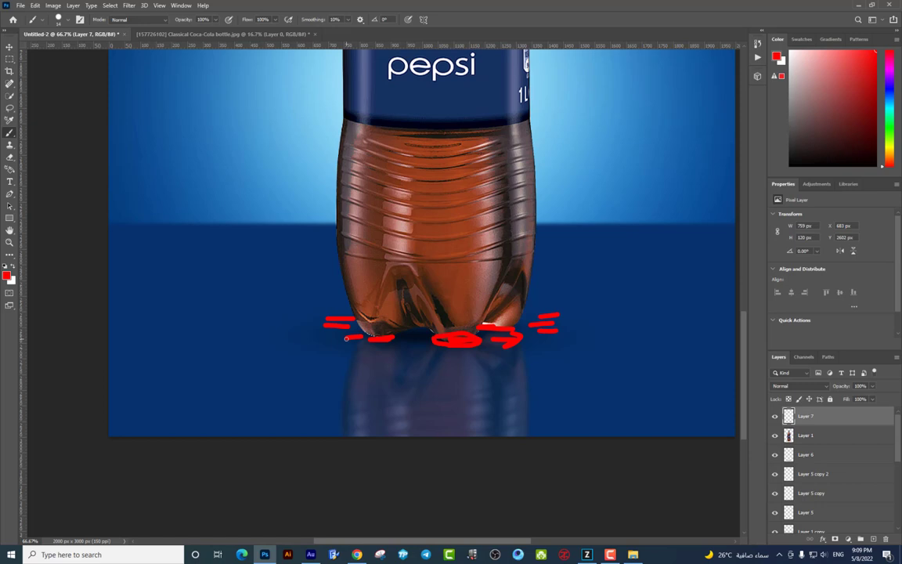
- Delete the red-marks layer and shorten the Layer 6 shadow from the top
{"action": "key", "text": "Delete"}
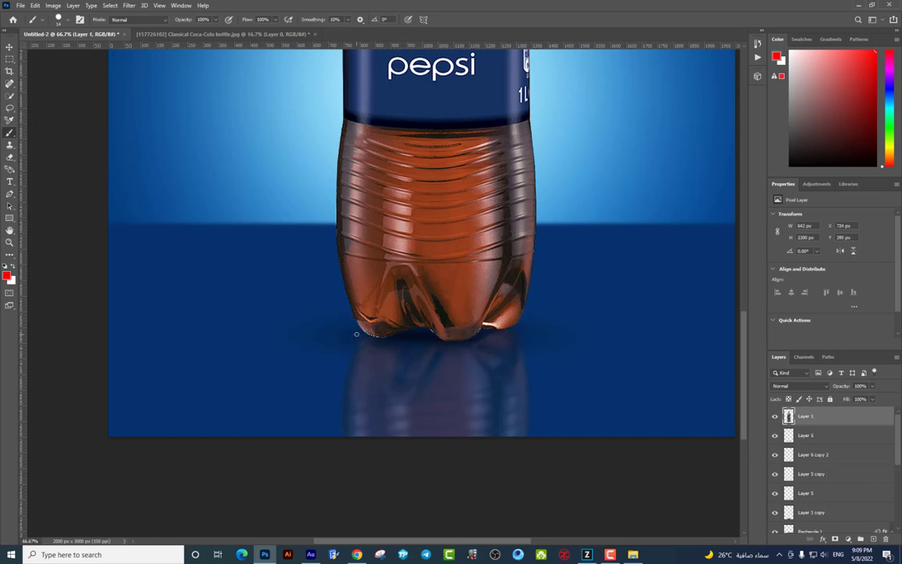
{"action": "left_click", "coordinate": [10, 47]}
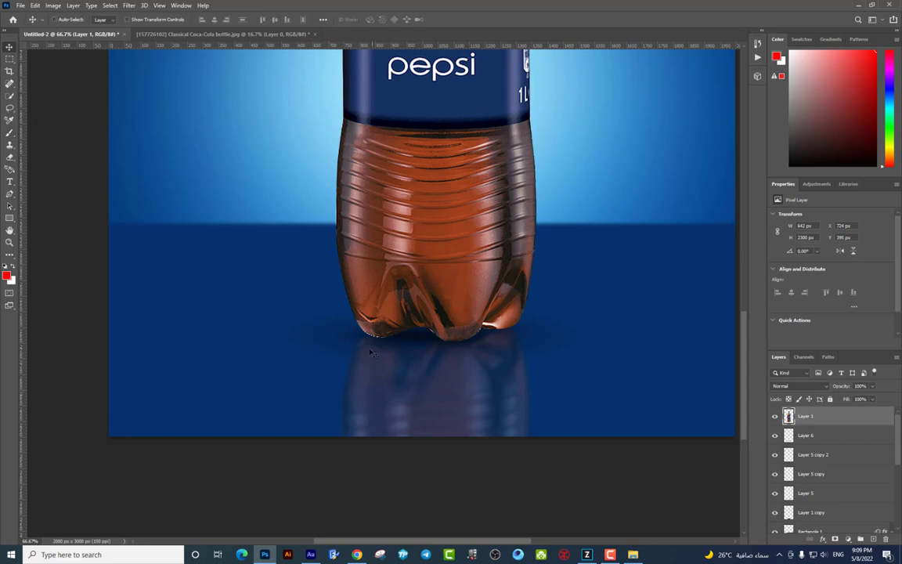
{"action": "right_click", "coordinate": [329, 306]}
{"action": "left_click", "coordinate": [352, 313]}
{"action": "key", "text": "ctrl+t"}
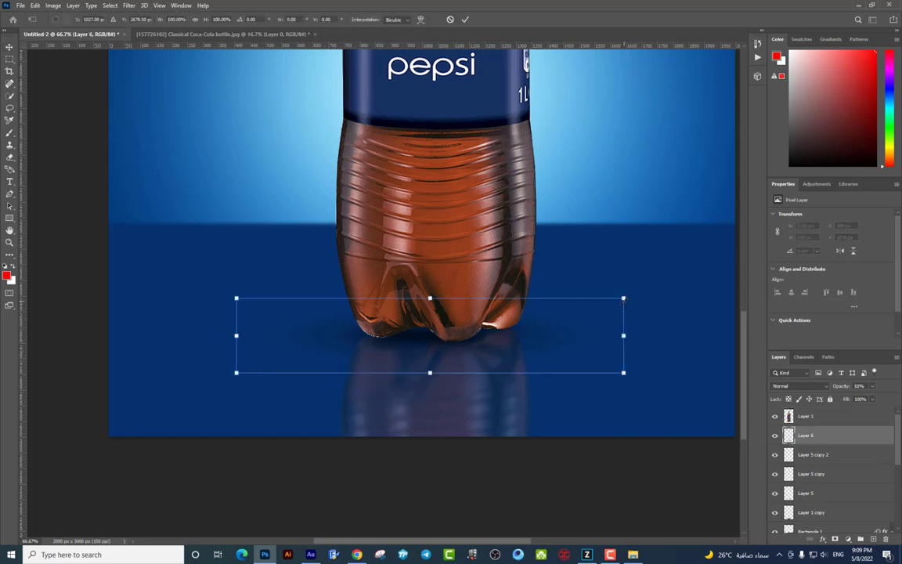
{"action": "left_click_drag", "start_coordinate": [623, 298], "coordinate": [620, 306]}
{"action": "key", "text": "Return"}
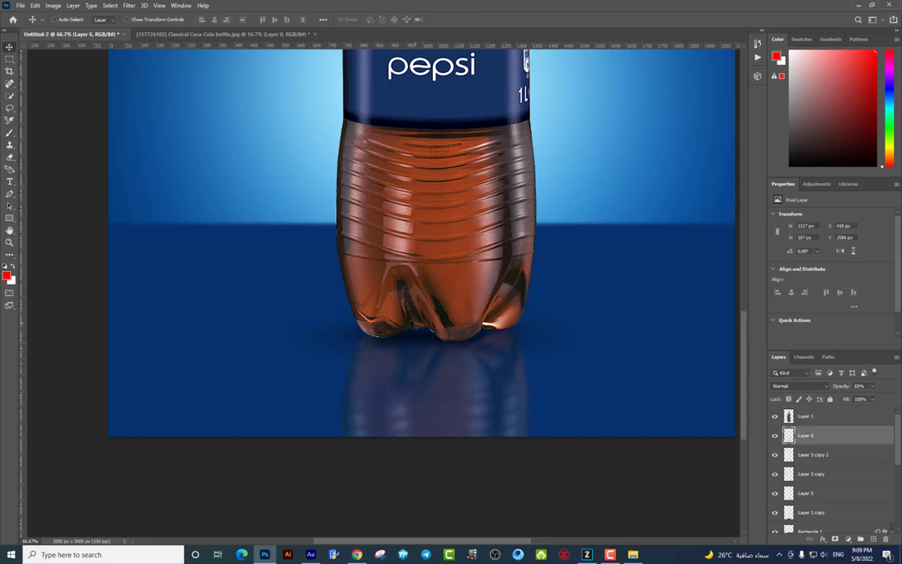
- Add a new Layer 7 above the bottle's Layer 1 and clip it to the bottle
{"action": "right_click", "coordinate": [361, 284]}
{"action": "left_click", "coordinate": [380, 286]}
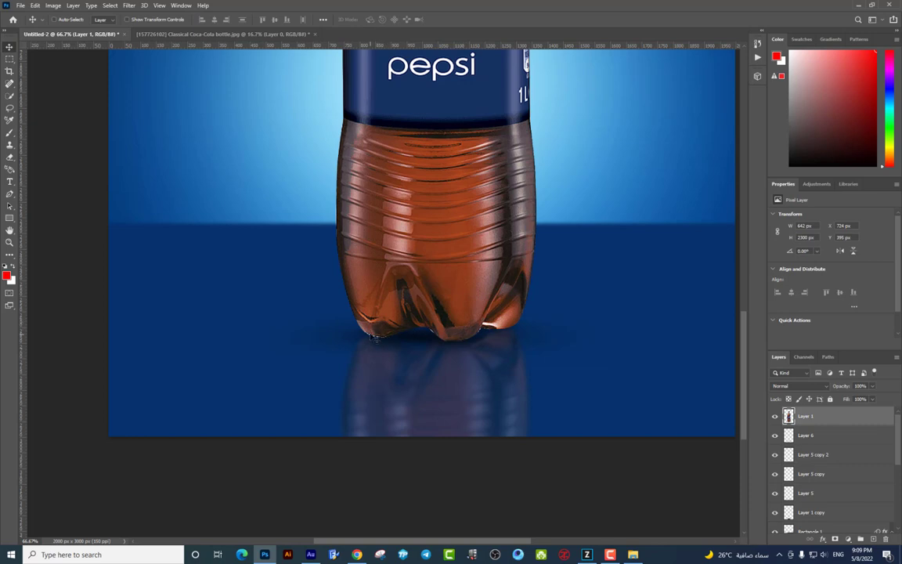
{"action": "right_click", "coordinate": [514, 259]}
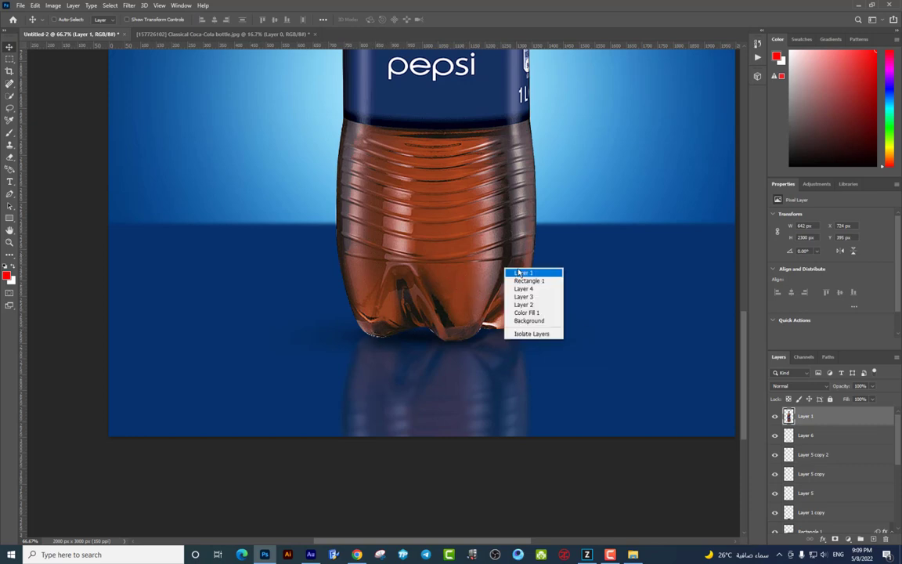
{"action": "left_click", "coordinate": [518, 267]}
{"action": "left_click", "coordinate": [874, 539]}
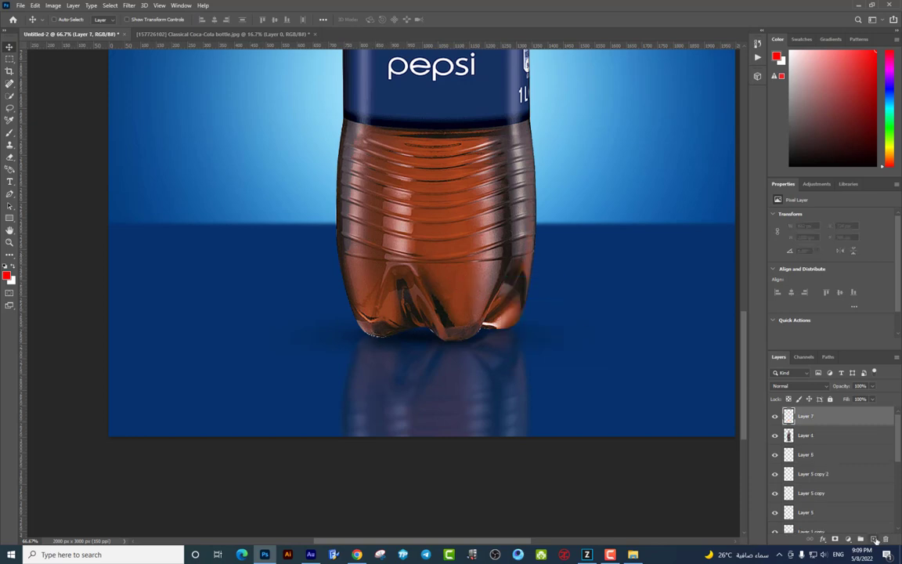
{"action": "left_click", "coordinate": [809, 428], "text": "alt"}
- Set the brush to 67 px with 0% hardness and sample a dark reddish brown from the bottle
{"action": "right_click", "coordinate": [604, 292]}
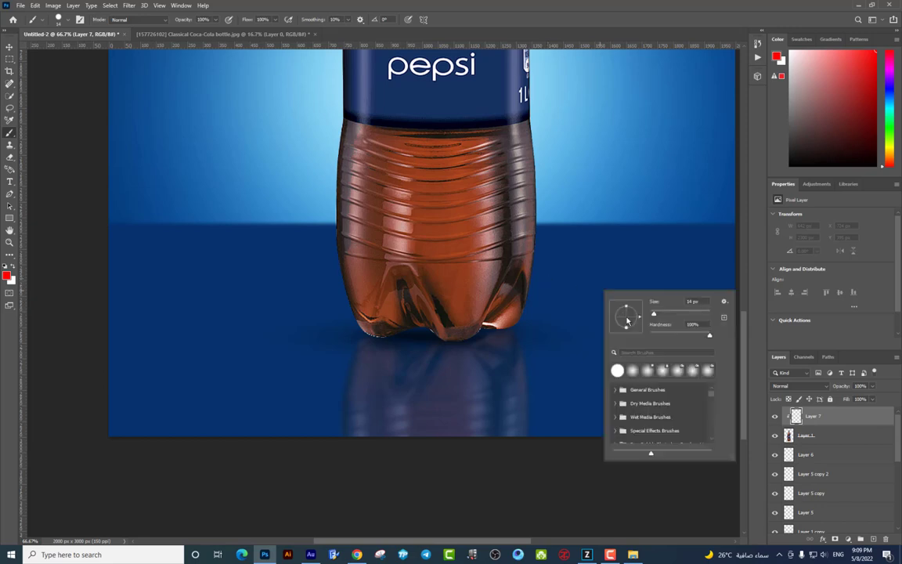
{"action": "left_click", "coordinate": [668, 314]}
{"action": "left_click", "coordinate": [617, 371]}
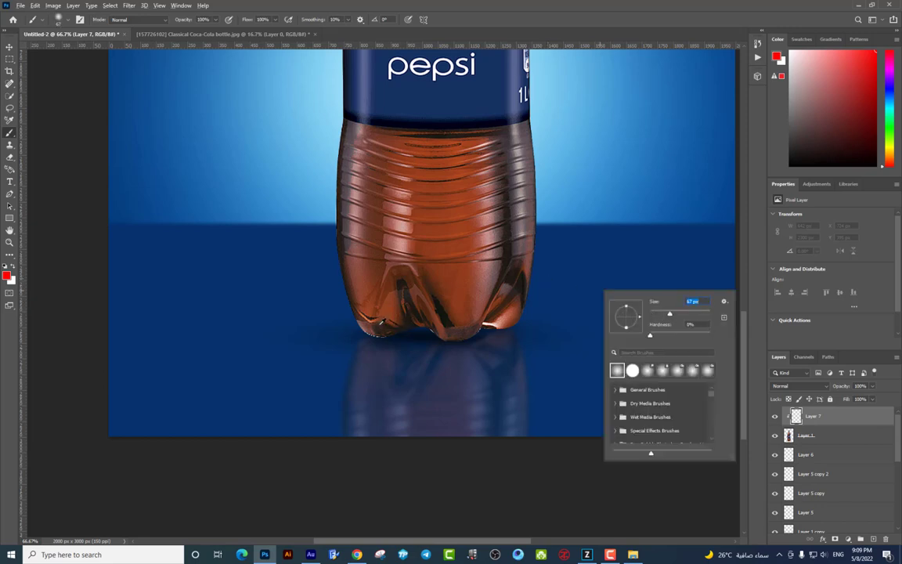
{"action": "left_click", "coordinate": [381, 323]}
{"action": "left_click", "coordinate": [379, 328], "text": "alt"}
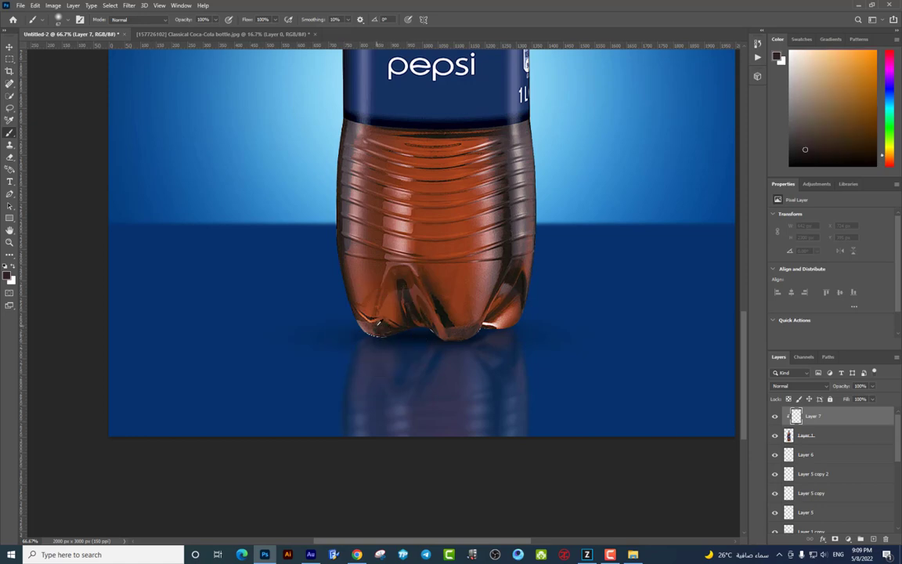
{"action": "left_click", "coordinate": [375, 329], "text": "alt"}
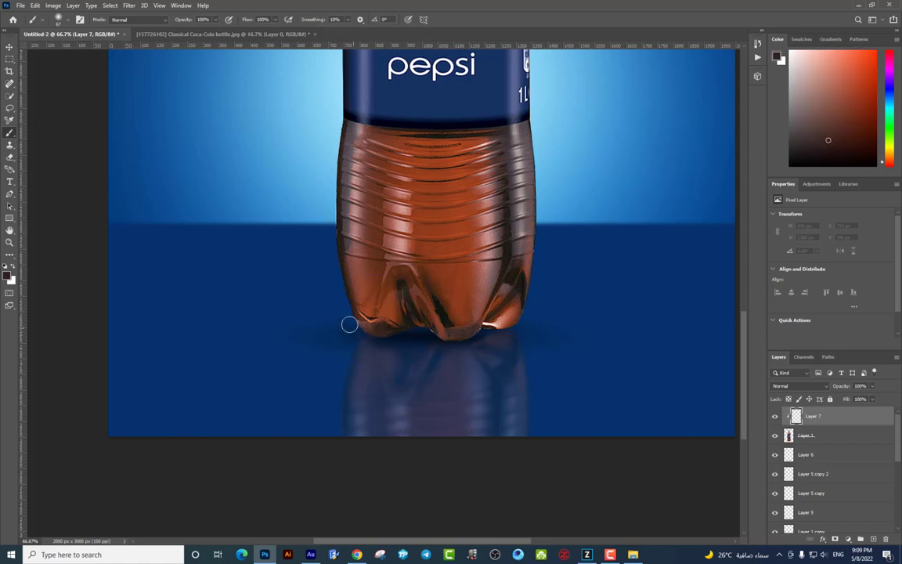
- Paint a soft dark-brown stroke along the bottle's bottom edge on Layer 7
{"action": "mouse_move", "coordinate": [349, 324]}
{"action": "left_mouse_down"}
{"action": "mouse_move", "coordinate": [403, 339]}
{"action": "mouse_move", "coordinate": [500, 338]}
{"action": "left_mouse_up"}
{"action": "scroll", "coordinate": [514, 321], "scroll_direction": "up", "scroll_amount": 2}
{"action": "scroll", "coordinate": [550, 335], "scroll_direction": "up", "scroll_amount": 1}
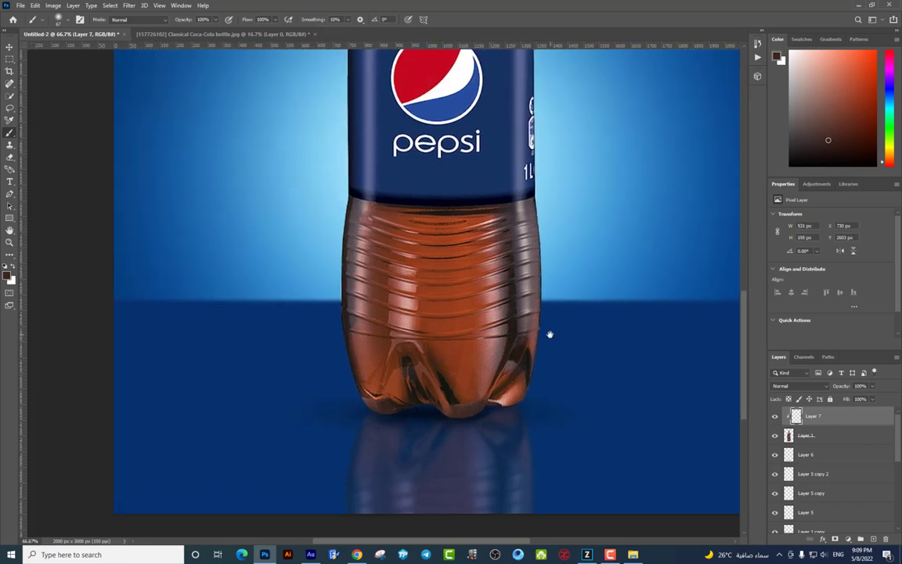
{"action": "scroll", "coordinate": [557, 200], "scroll_direction": "down", "scroll_amount": 2}
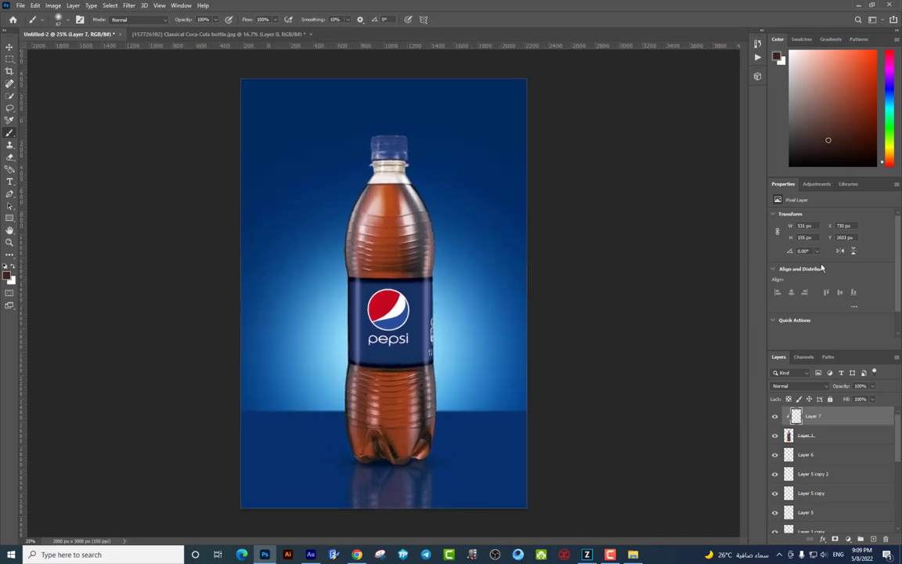
{"action": "scroll", "coordinate": [559, 177], "scroll_direction": "up", "scroll_amount": 1}
{"action": "scroll", "coordinate": [560, 177], "scroll_direction": "down", "scroll_amount": 3}
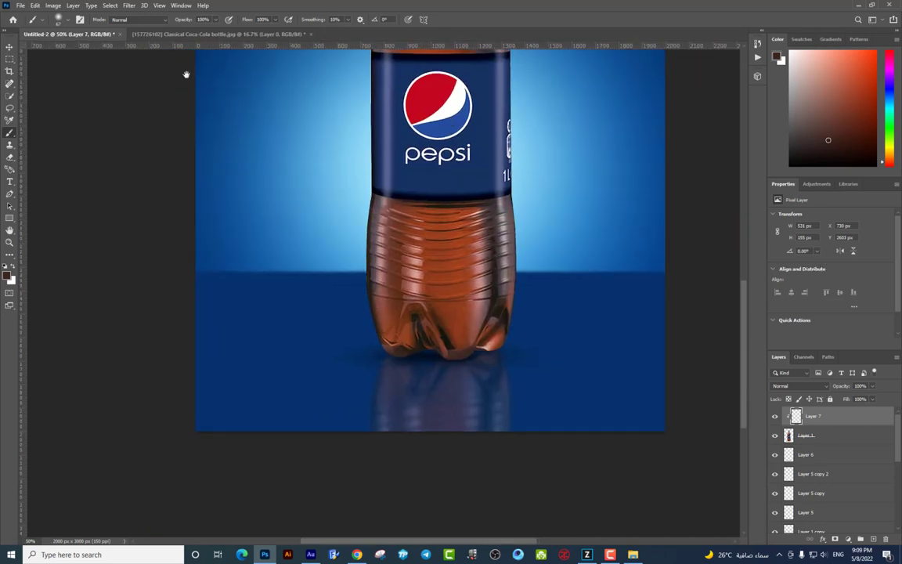
- Add a layer mask to Layer 1 copy and fade the reflection with an upward gradient
{"action": "left_click", "coordinate": [10, 47]}
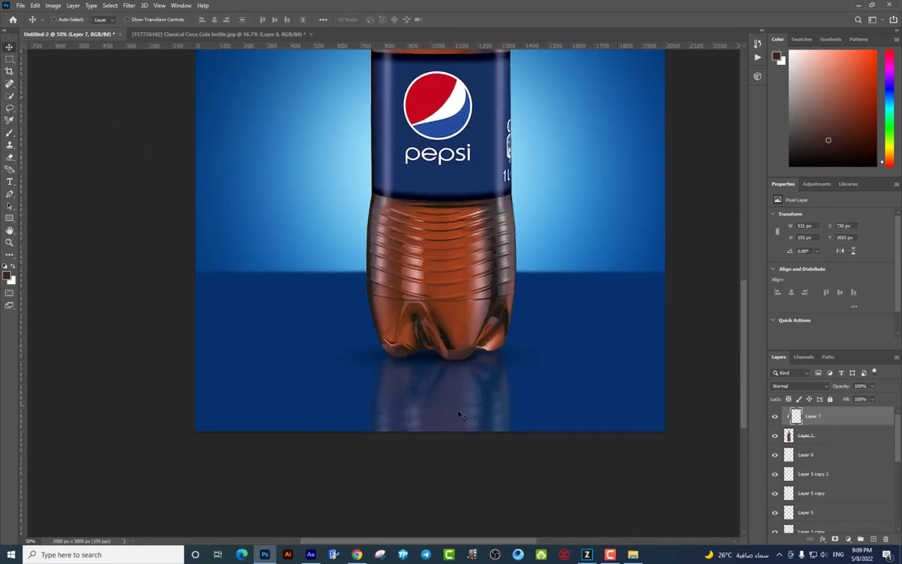
{"action": "left_click", "coordinate": [464, 421]}
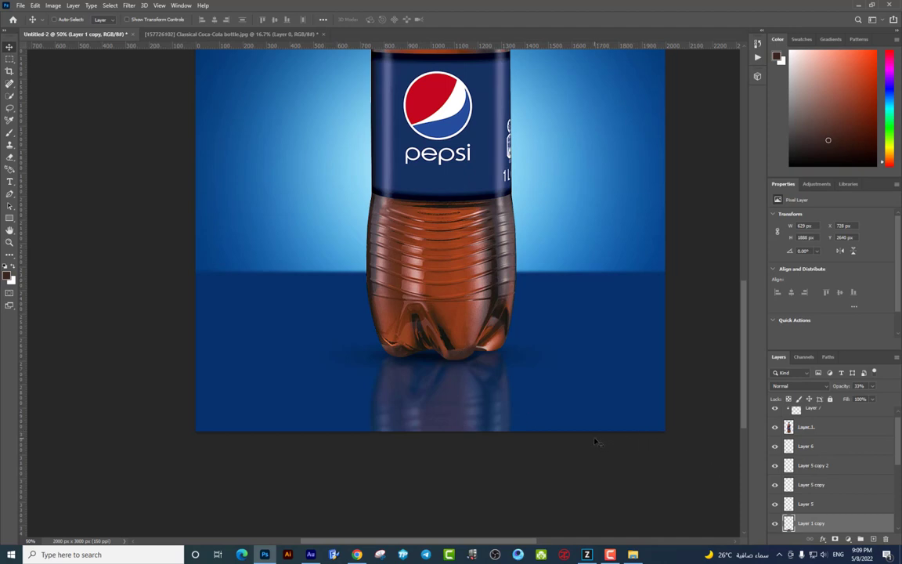
{"action": "left_click", "coordinate": [835, 540]}
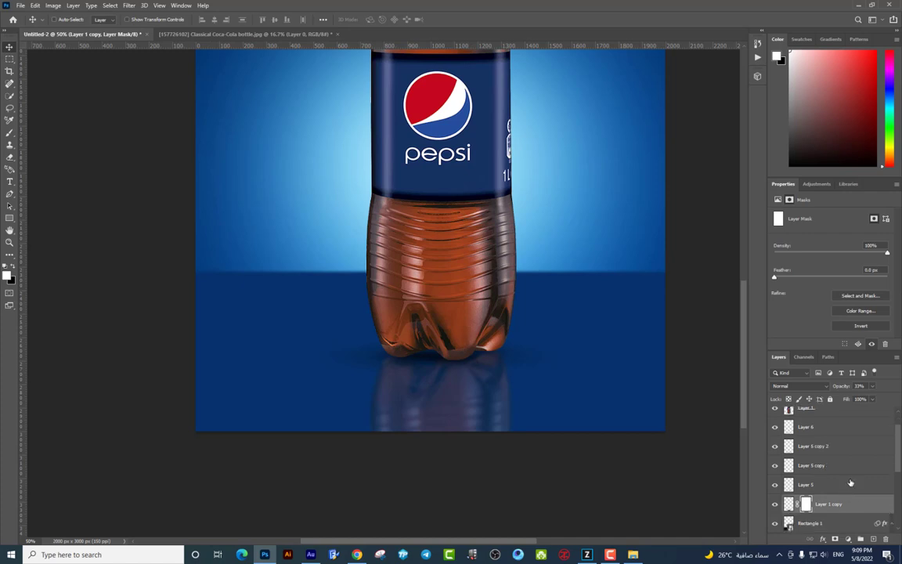
{"action": "left_click", "coordinate": [10, 256]}
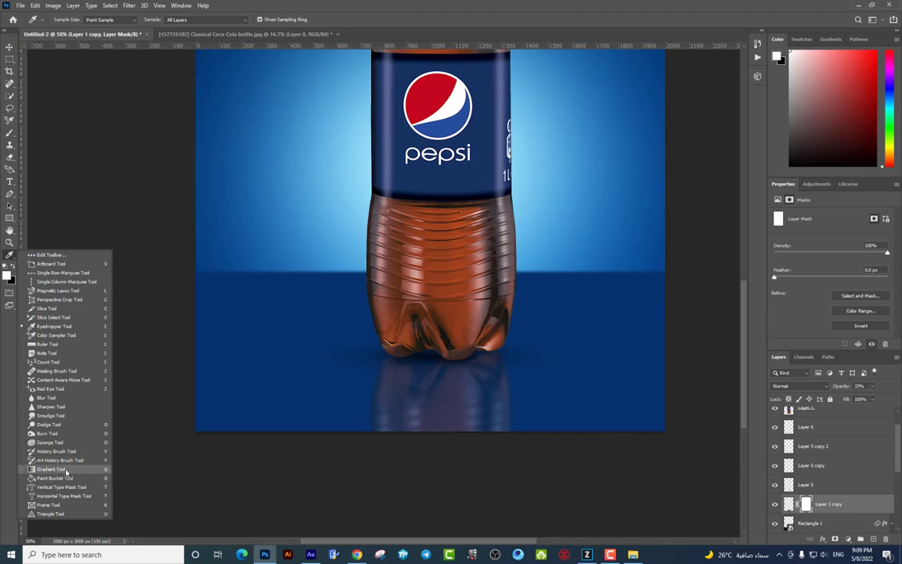
{"action": "left_click", "coordinate": [62, 468]}
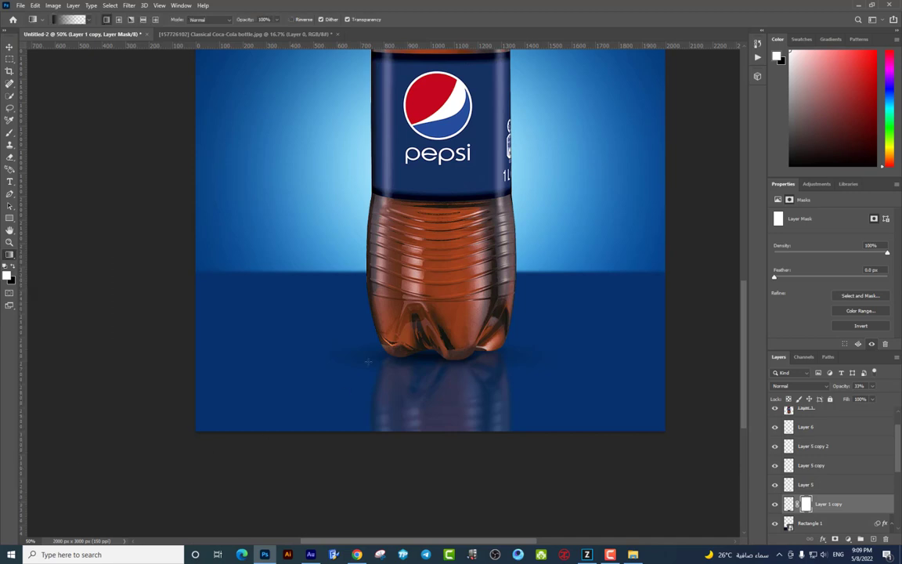
{"action": "left_click_drag", "start_coordinate": [447, 337], "coordinate": [445, 406]}
{"action": "key", "text": "ctrl+z"}
{"action": "left_click_drag", "start_coordinate": [444, 453], "coordinate": [445, 387]}
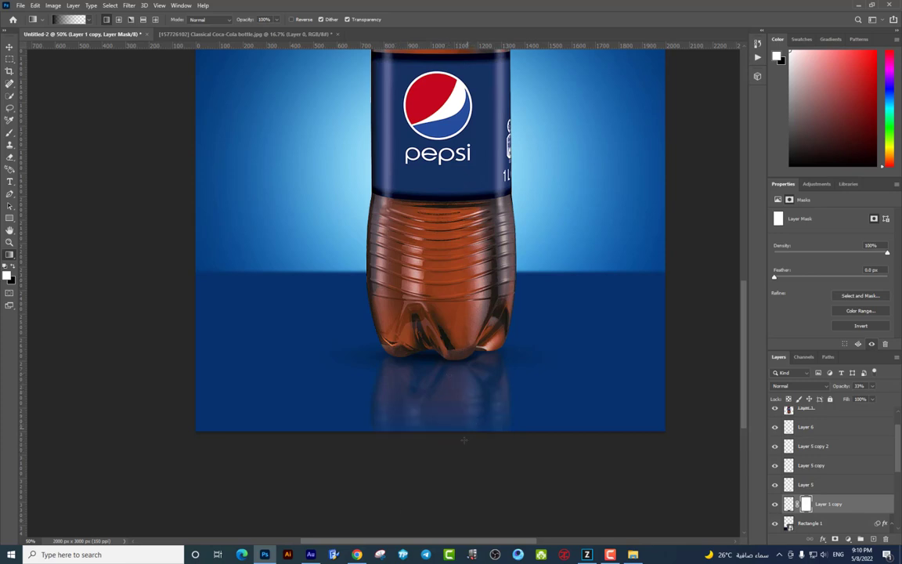
{"action": "left_click_drag", "start_coordinate": [446, 426], "coordinate": [444, 368]}
{"action": "scroll", "coordinate": [482, 439], "scroll_direction": "up", "scroll_amount": 2}
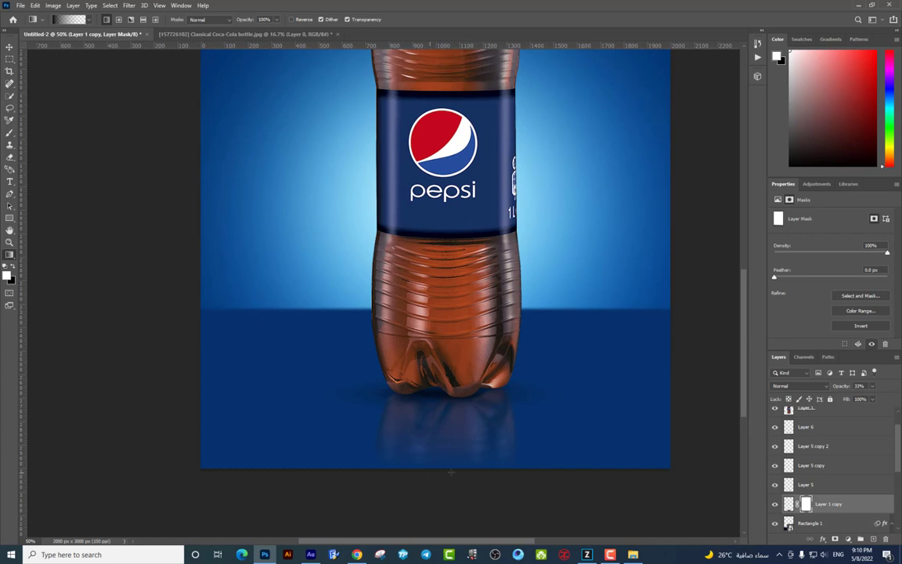
- Free Transform the reflection to stretch it below the bottle and commit
{"action": "key", "text": "ctrl+t"}
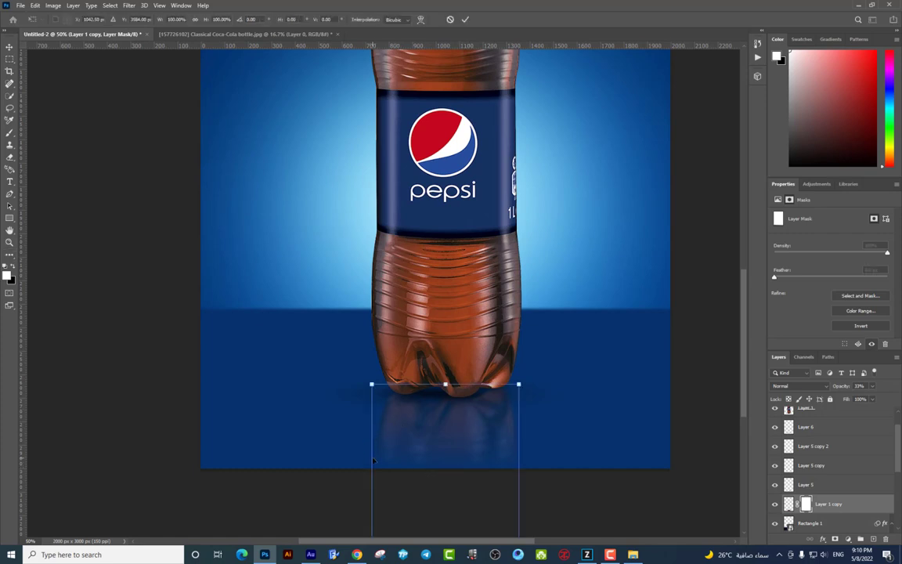
{"action": "left_click_drag", "start_coordinate": [374, 460], "coordinate": [393, 435]}
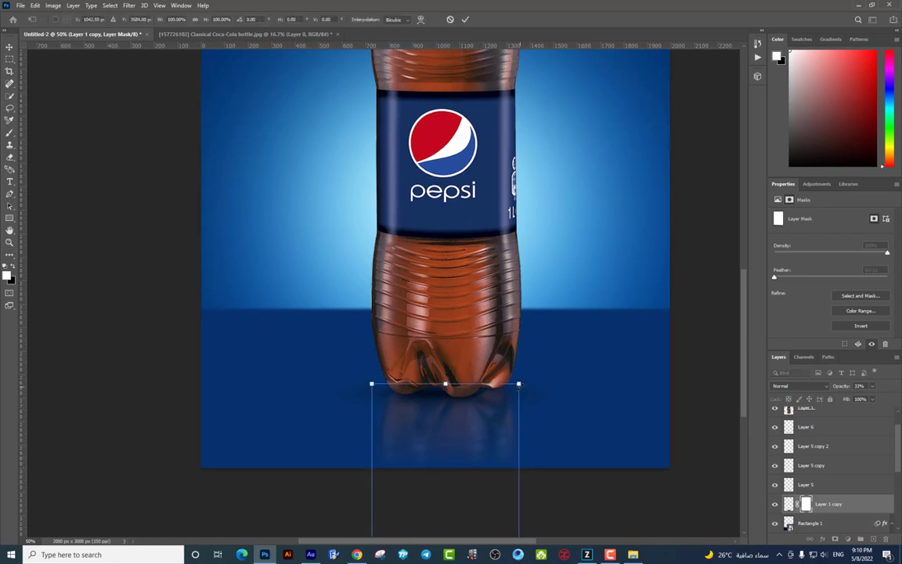
{"action": "key", "text": "ctrl+minus"}
{"action": "key", "text": "ctrl+minus"}
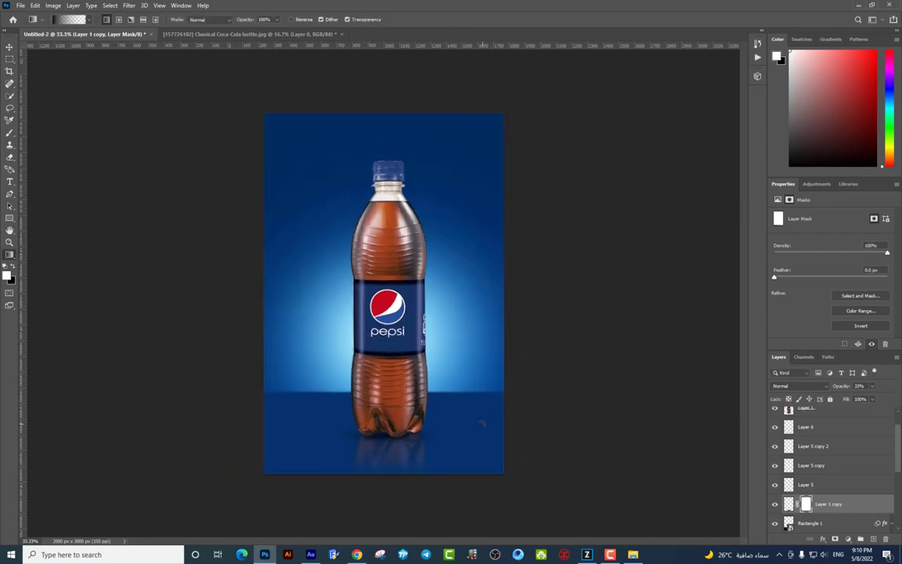
{"action": "key", "text": "ctrl+minus"}
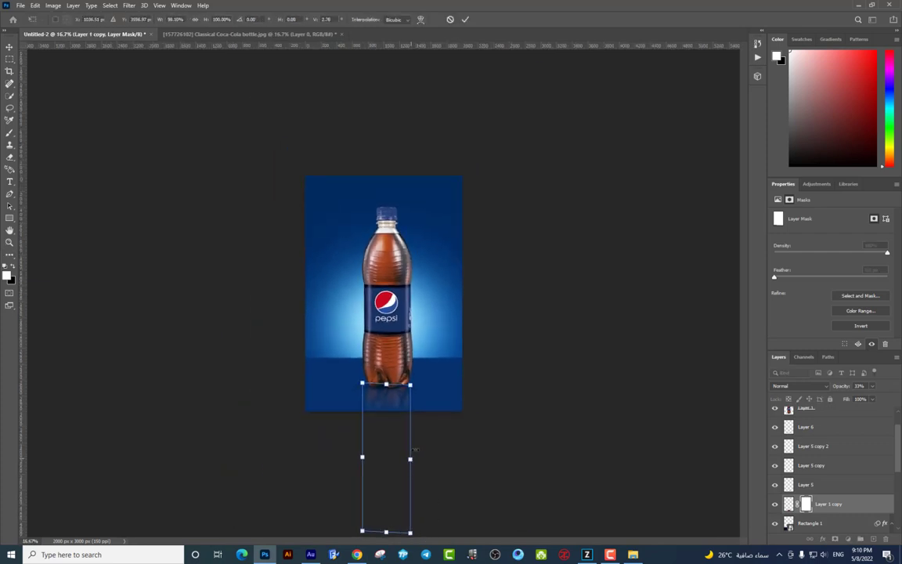
{"action": "key", "text": "Return"}
{"action": "key", "text": "g"}
{"action": "left_click", "coordinate": [10, 49]}
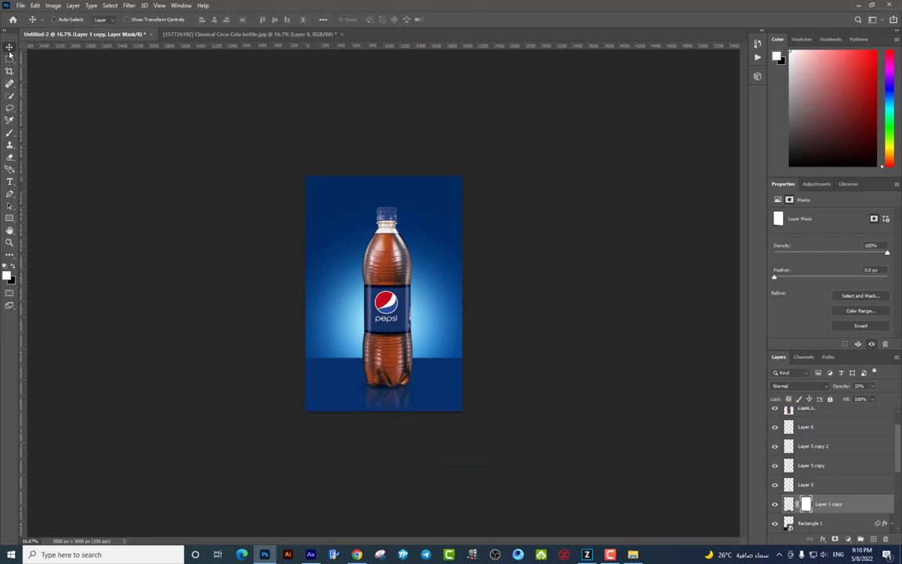
{"action": "key", "text": "ctrl+plus"}
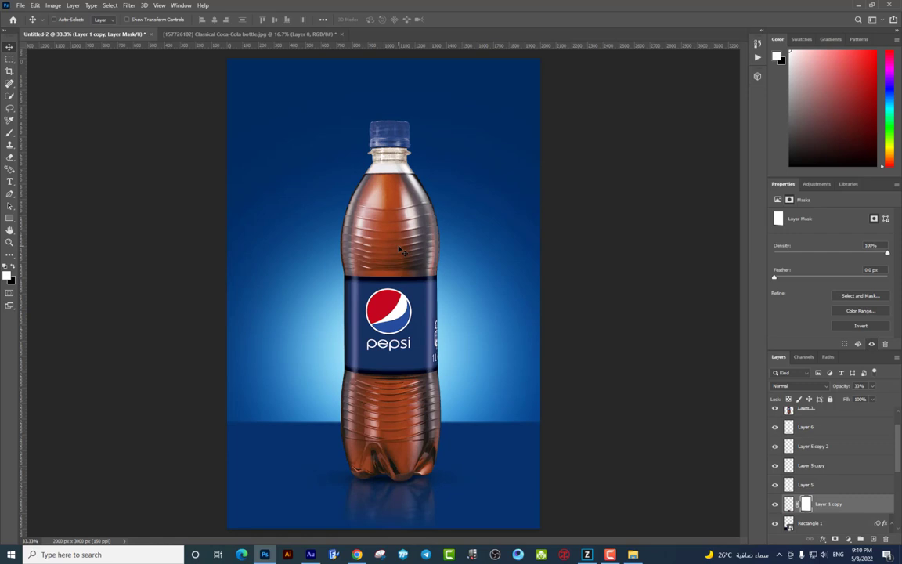
{"action": "left_click", "coordinate": [130, 6]}
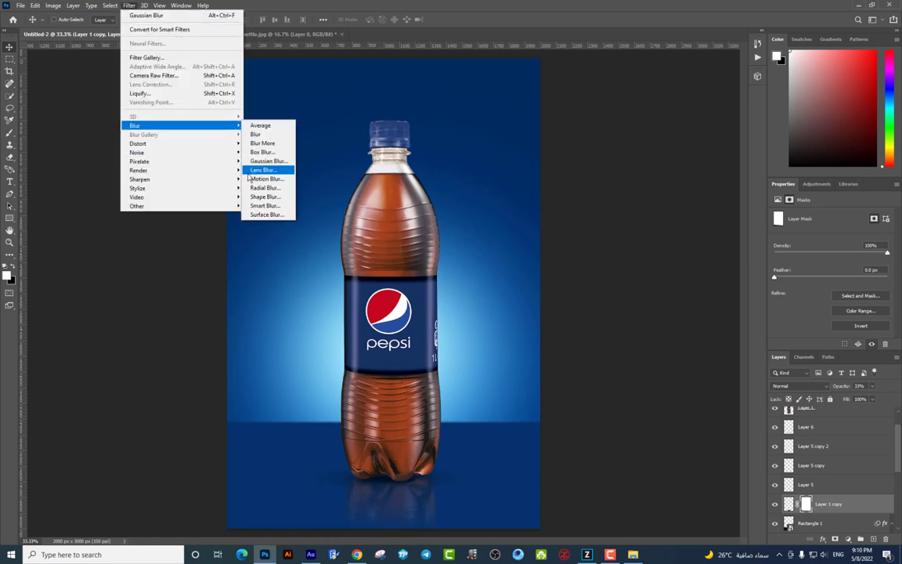
- Convert Layer 1 copy to a Smart Object and apply a 9.2 px Gaussian Blur
{"action": "left_click", "coordinate": [239, 144]}
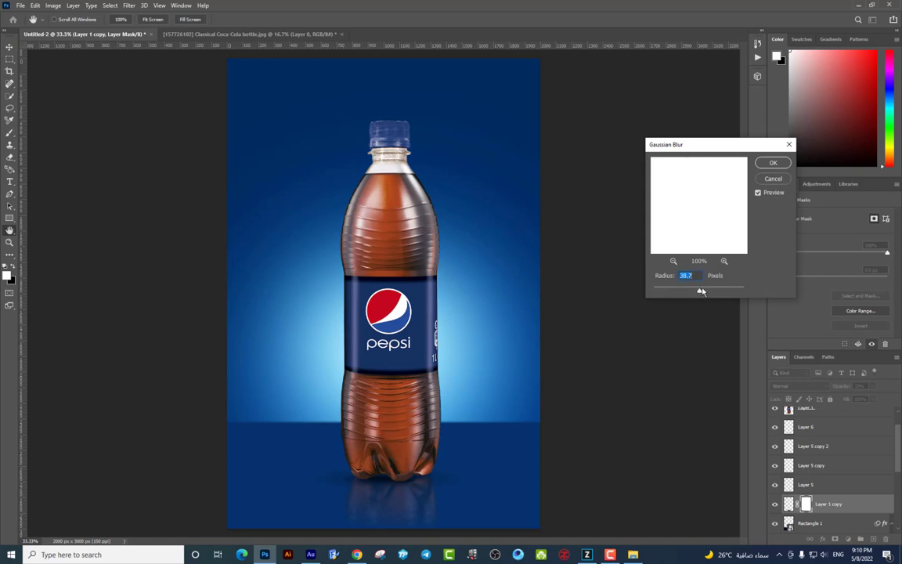
{"action": "key", "text": "Return"}
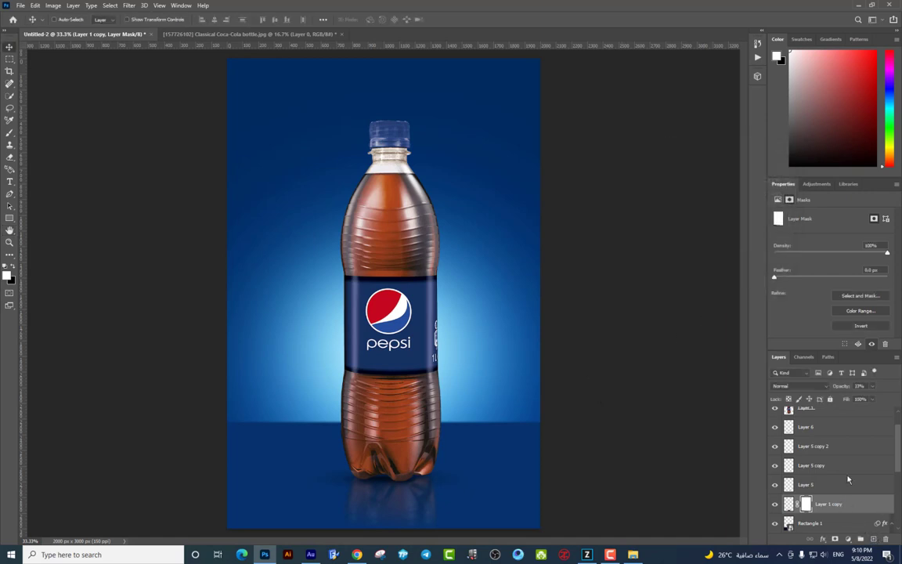
{"action": "right_click", "coordinate": [830, 504]}
{"action": "left_click", "coordinate": [811, 232]}
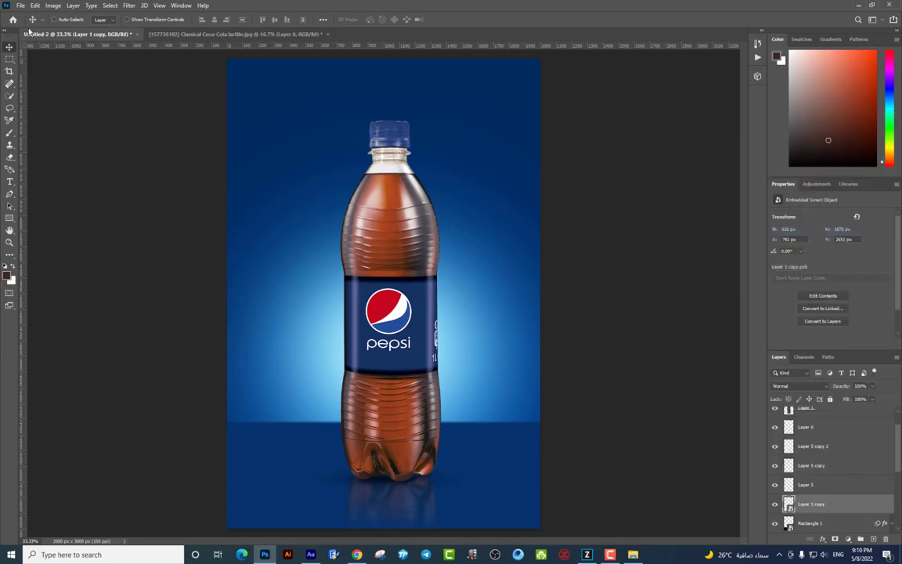
{"action": "left_click", "coordinate": [128, 6]}
{"action": "left_click", "coordinate": [239, 176]}
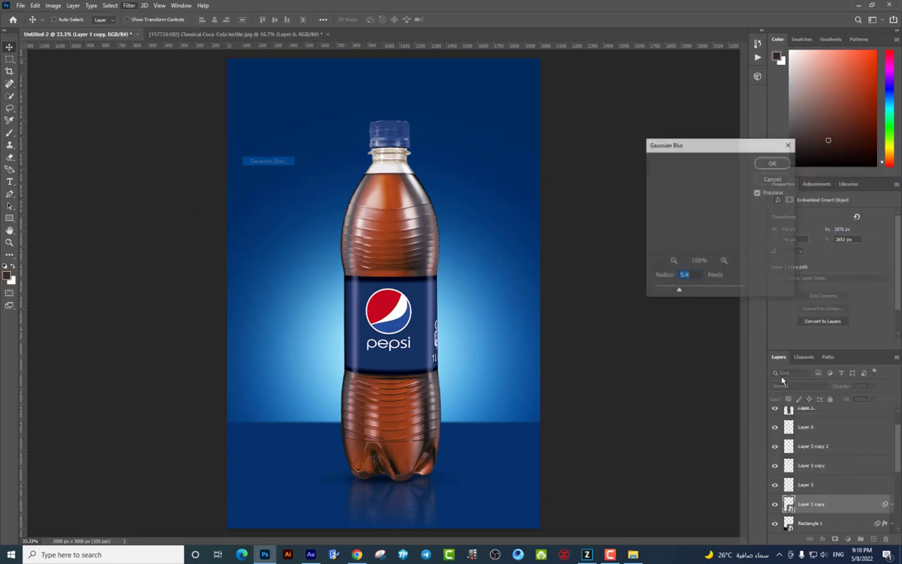
{"action": "left_click_drag", "start_coordinate": [678, 290], "coordinate": [688, 291]}
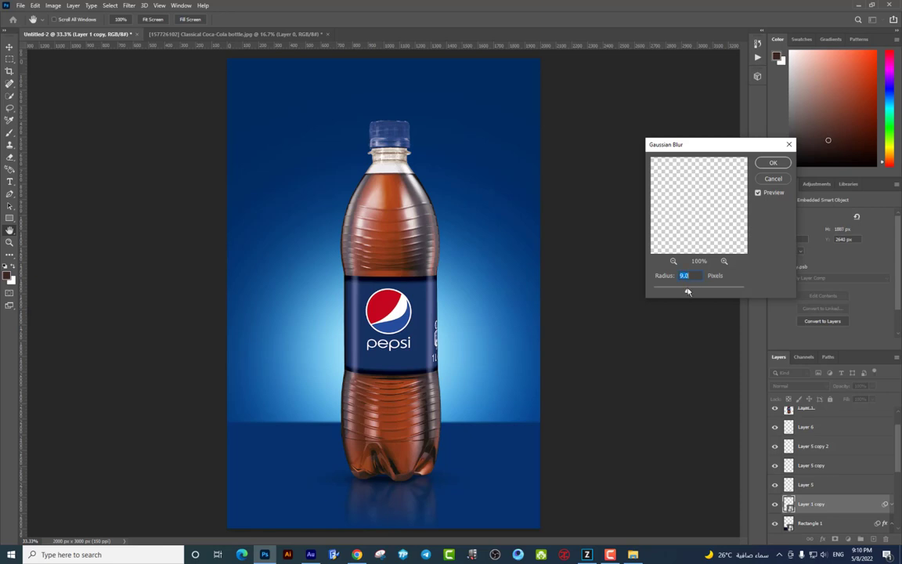
{"action": "key", "text": "Return"}
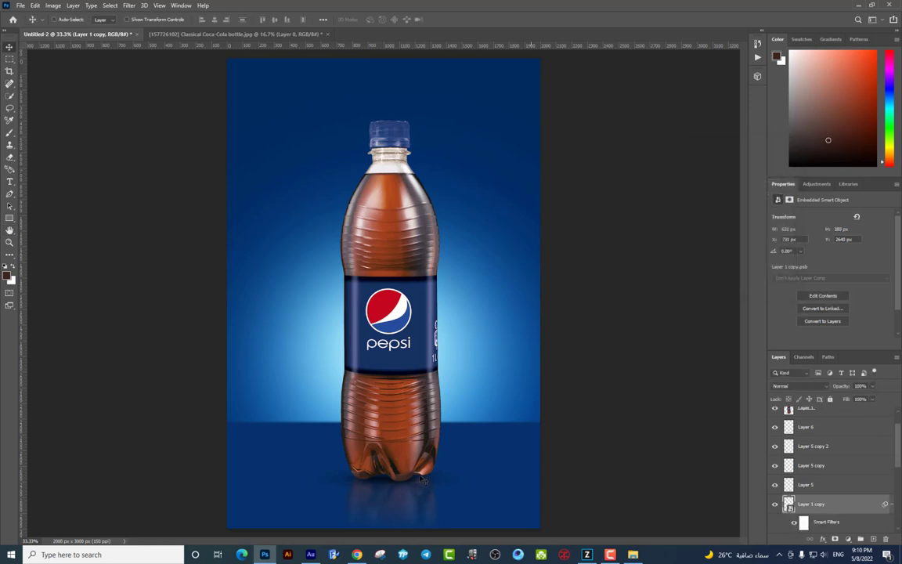
- Duplicate the blurred reflection as Layer 1 copy 2 at 32% opacity
{"action": "key", "text": "ctrl"}
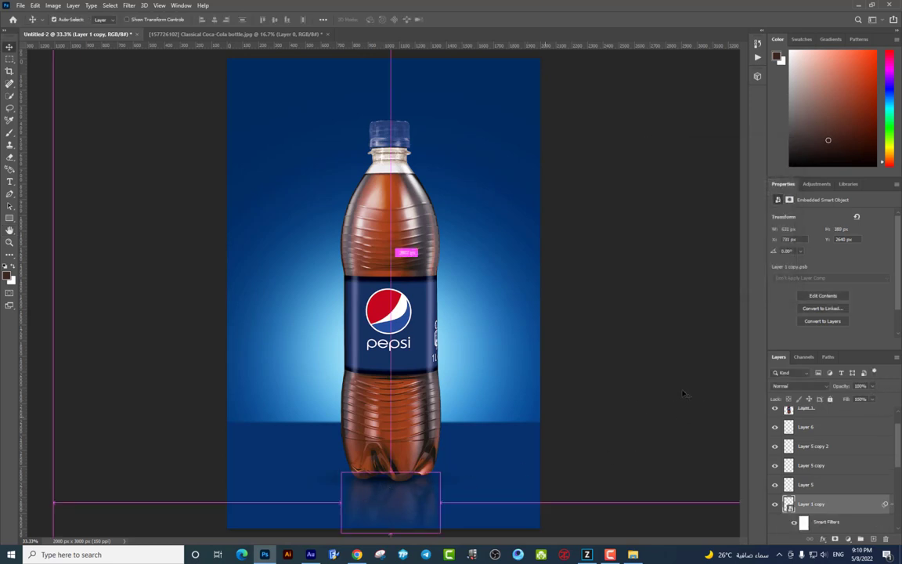
{"action": "key", "text": "ctrl+j"}
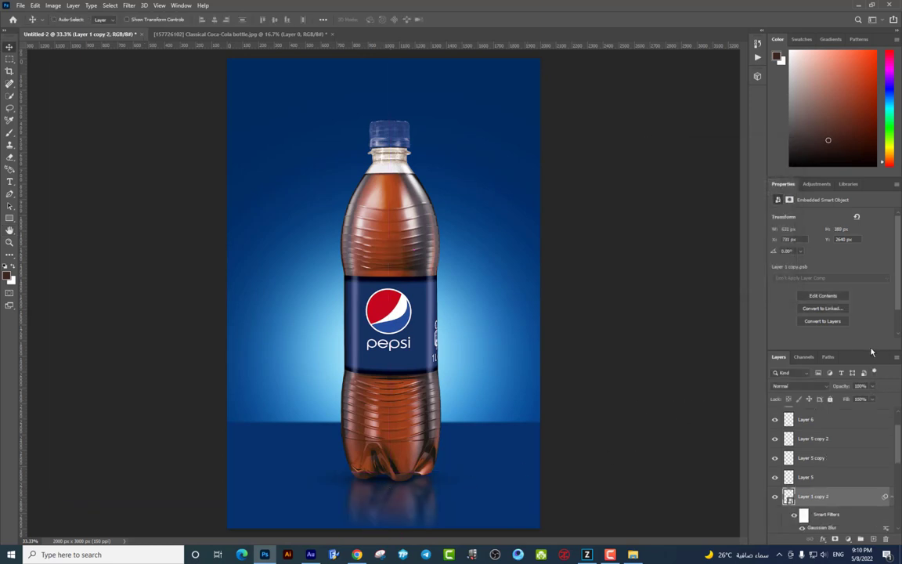
{"action": "key", "text": "ctrl+minus"}
{"action": "left_click_drag", "start_coordinate": [871, 387], "coordinate": [850, 400]}
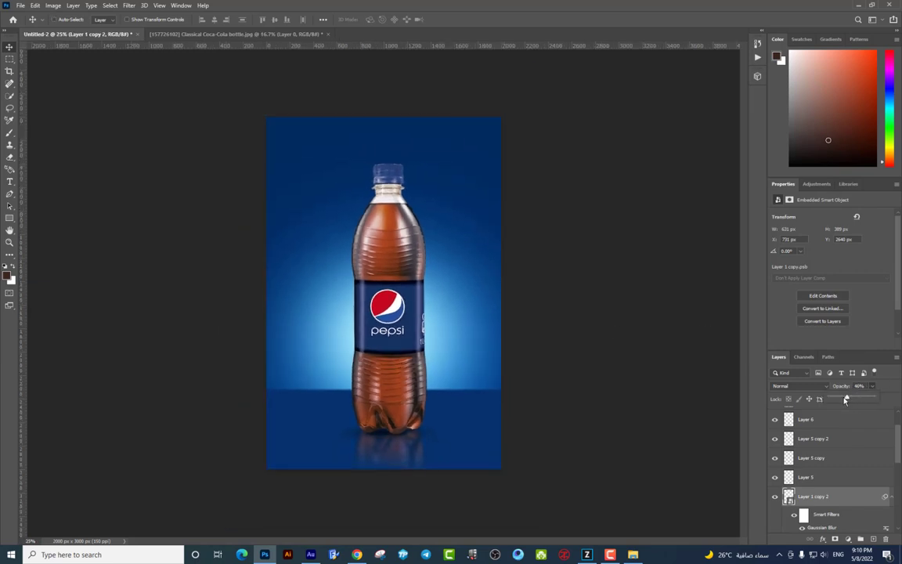
{"action": "key", "text": "ctrl+plus"}
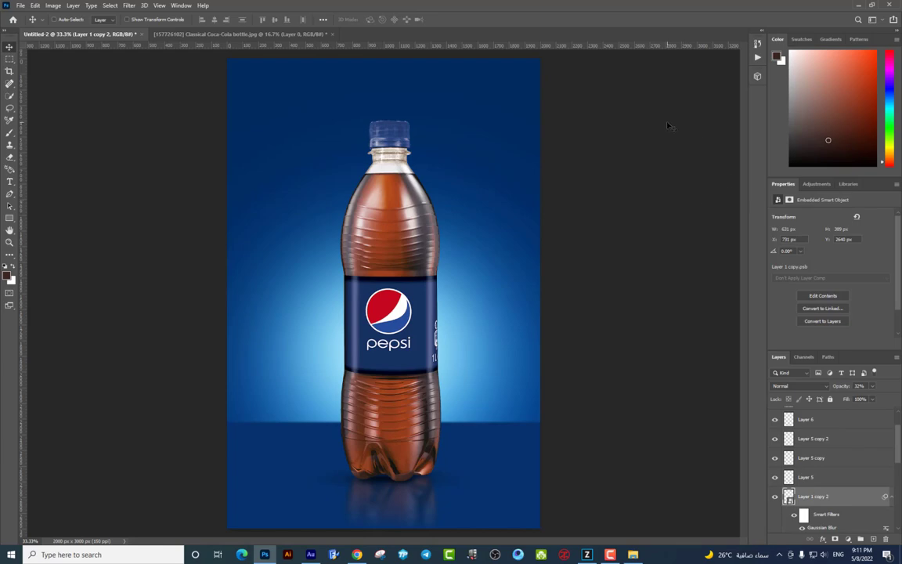
- Drag the white powder cloud image from the downloads folder onto the ad canvas
{"action": "left_click", "coordinate": [633, 555]}
{"action": "left_click", "coordinate": [594, 328]}
{"action": "mouse_move", "coordinate": [554, 125]}
{"action": "left_mouse_down"}
{"action": "mouse_move", "coordinate": [335, 554]}
{"action": "mouse_move", "coordinate": [384, 298]}
{"action": "left_mouse_up"}
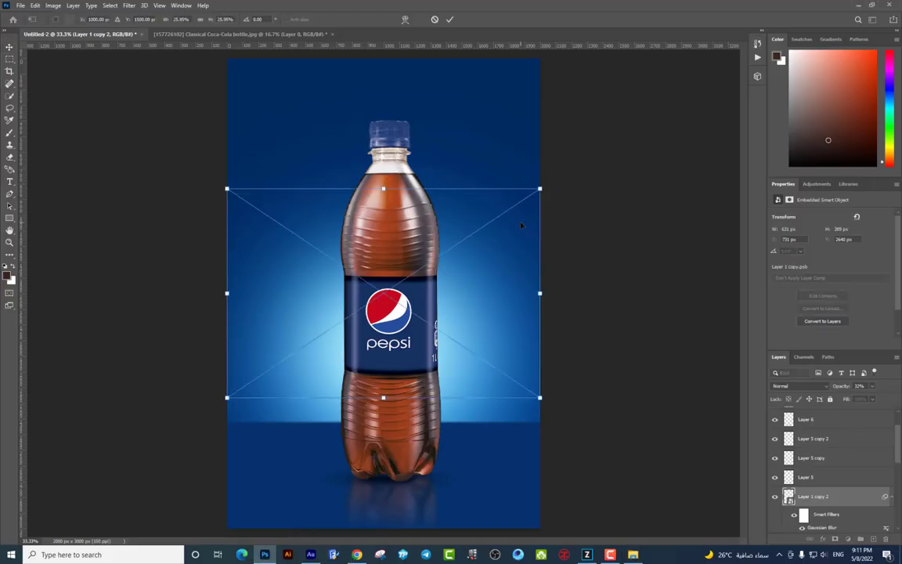
- Rotate the powder image 90°, scale it down, and place it left behind the bottle
{"action": "left_click_drag", "start_coordinate": [535, 145], "coordinate": [531, 442]}
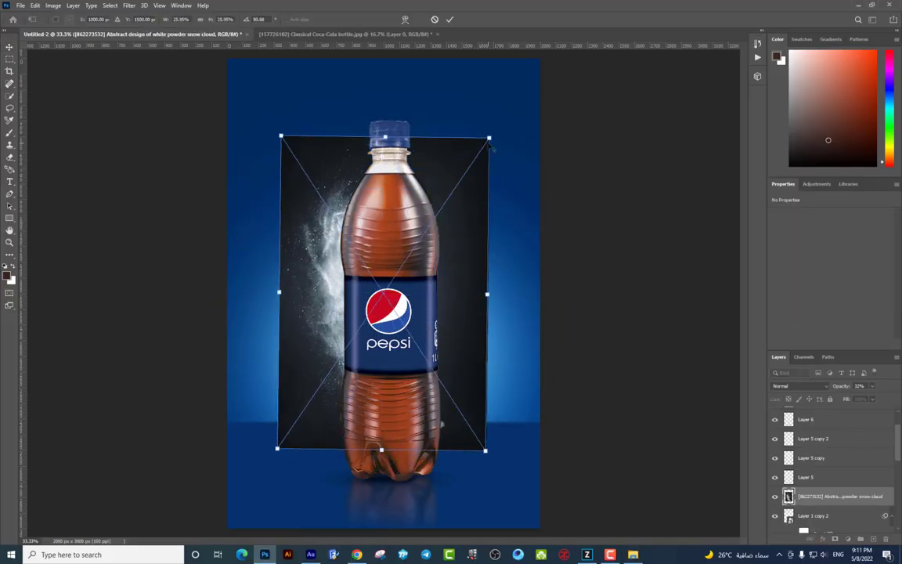
{"action": "left_click_drag", "start_coordinate": [489, 138], "coordinate": [468, 172]}
{"action": "key", "text": "Return"}
{"action": "left_click_drag", "start_coordinate": [411, 242], "coordinate": [381, 230]}
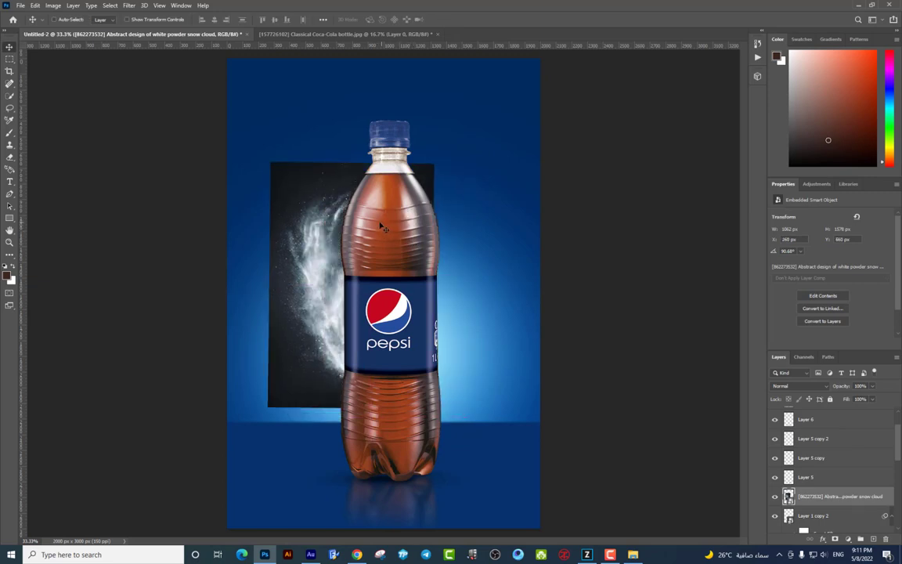
{"action": "left_click_drag", "start_coordinate": [313, 218], "coordinate": [382, 270]}
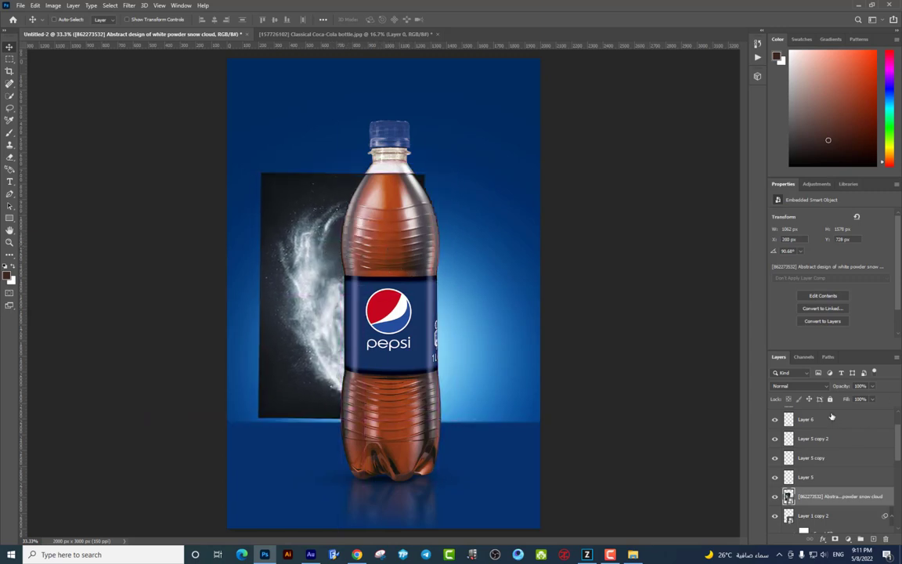
{"action": "key", "text": "ctrl+l"}
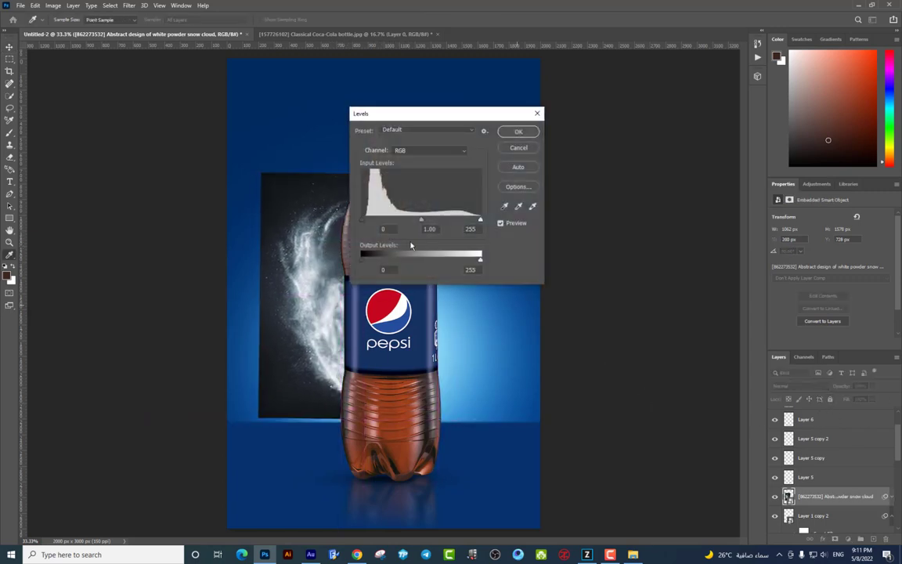
- Try a Levels tweak, cancel it, and reposition the powder cloud behind the bottle
{"action": "left_click_drag", "start_coordinate": [411, 114], "coordinate": [599, 129]}
{"action": "left_click_drag", "start_coordinate": [550, 235], "coordinate": [560, 235]}
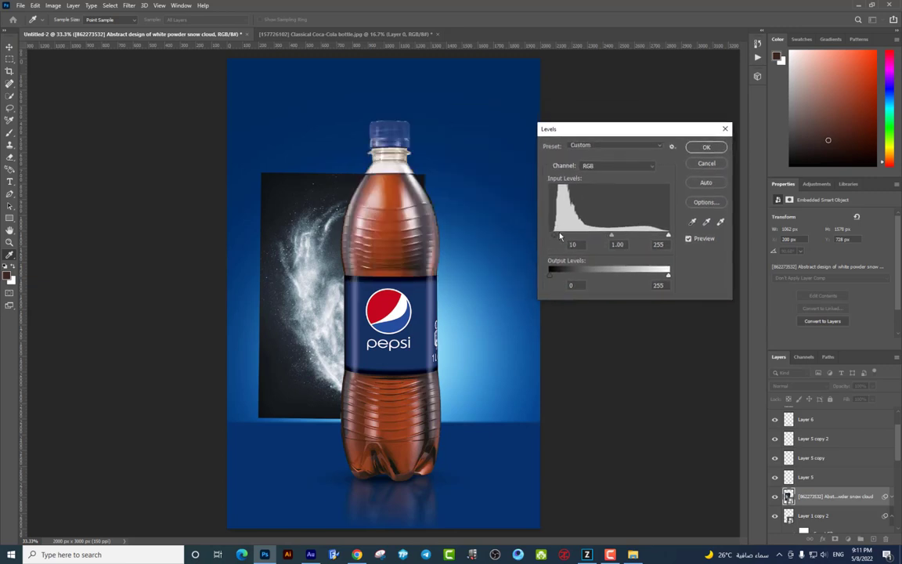
{"action": "key", "text": "Escape"}
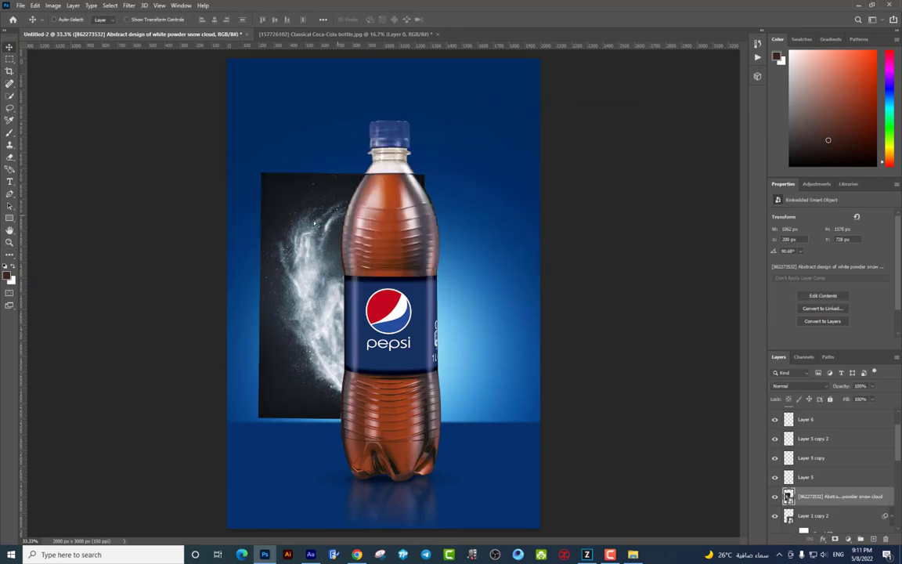
{"action": "left_click_drag", "start_coordinate": [314, 223], "coordinate": [357, 220]}
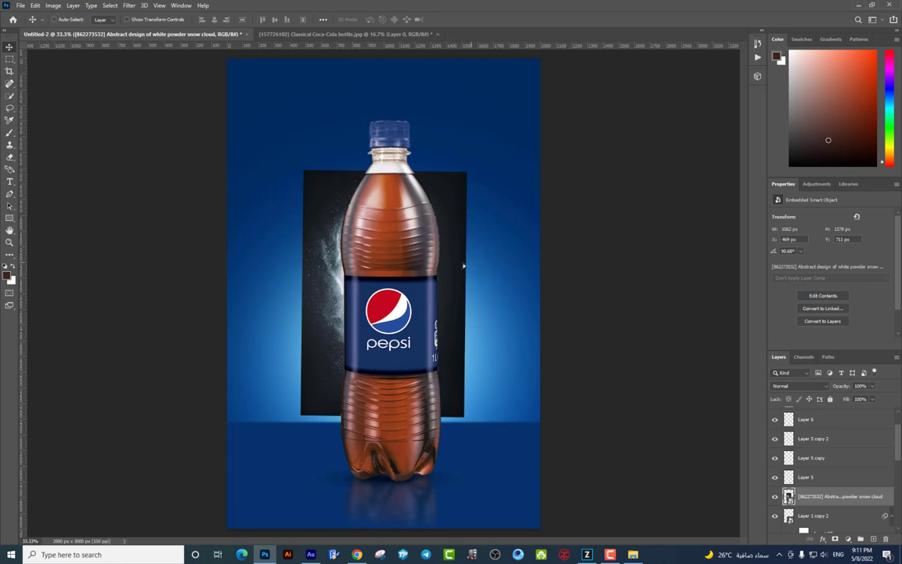
{"action": "left_click_drag", "start_coordinate": [463, 267], "coordinate": [444, 266]}
- Set the cloud to Screen blend mode and apply Levels with the black input raised slightly
{"action": "left_click", "coordinate": [812, 386]}
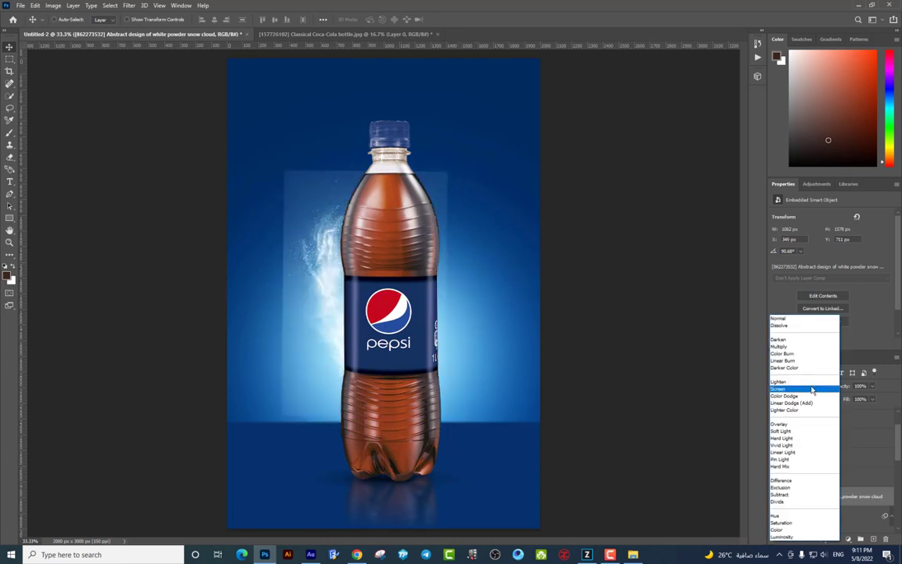
{"action": "left_click", "coordinate": [791, 390]}
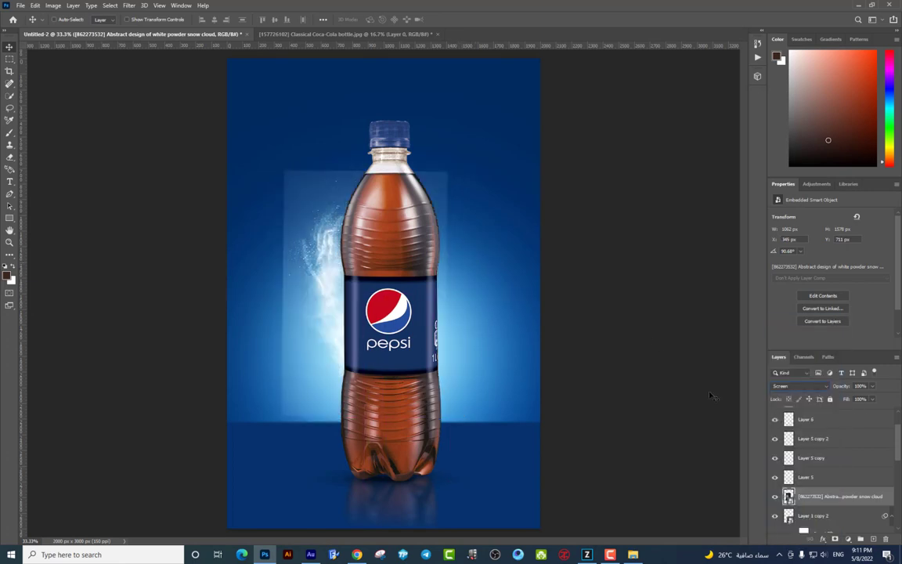
{"action": "key", "text": "ctrl+l"}
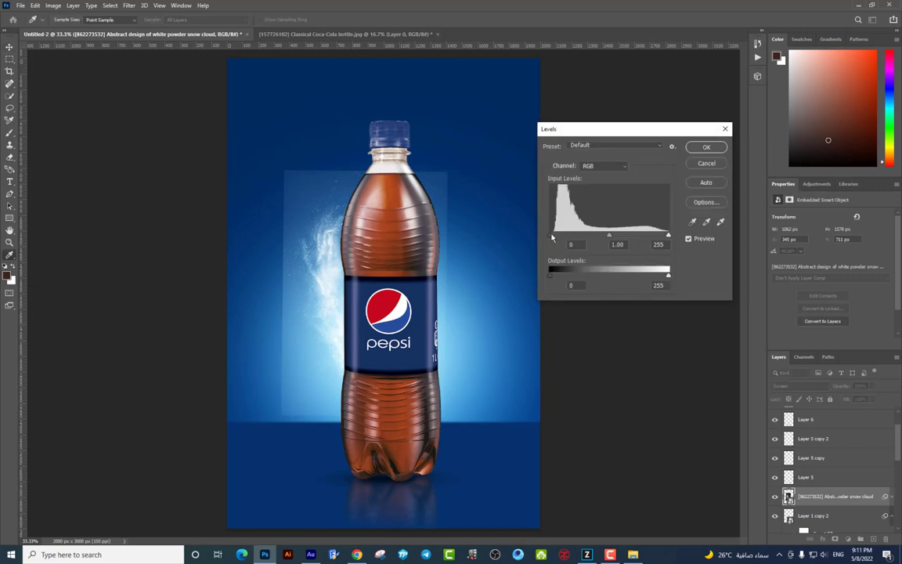
{"action": "left_click_drag", "start_coordinate": [552, 235], "coordinate": [572, 235]}
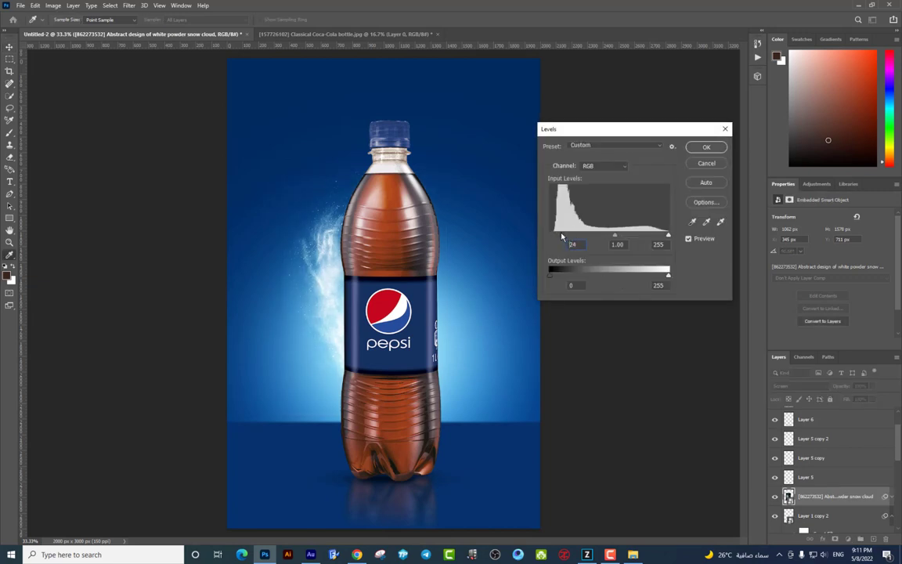
{"action": "left_click_drag", "start_coordinate": [561, 236], "coordinate": [559, 235]}
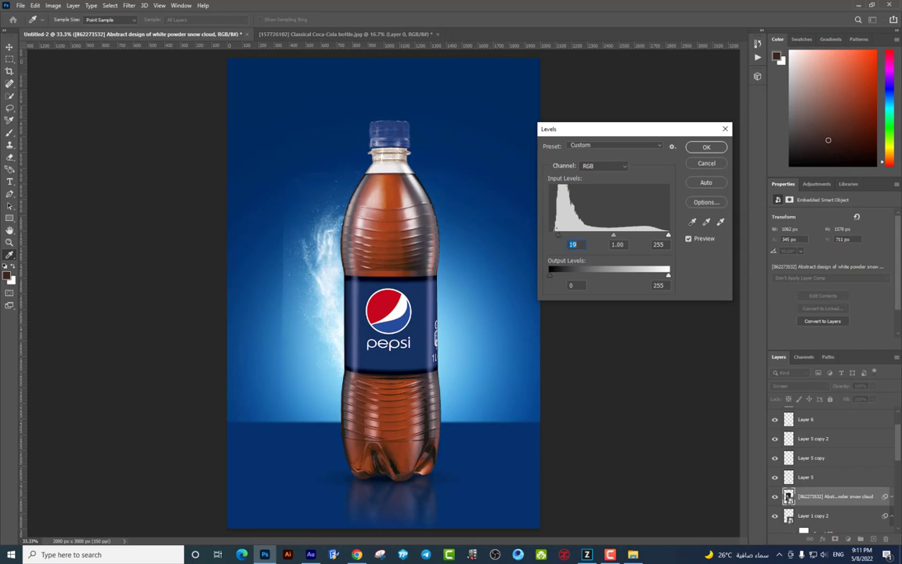
{"action": "key", "text": "Return"}
- Enlarge the powder cloud around its centre and shift it slightly right
{"action": "key", "text": "v"}
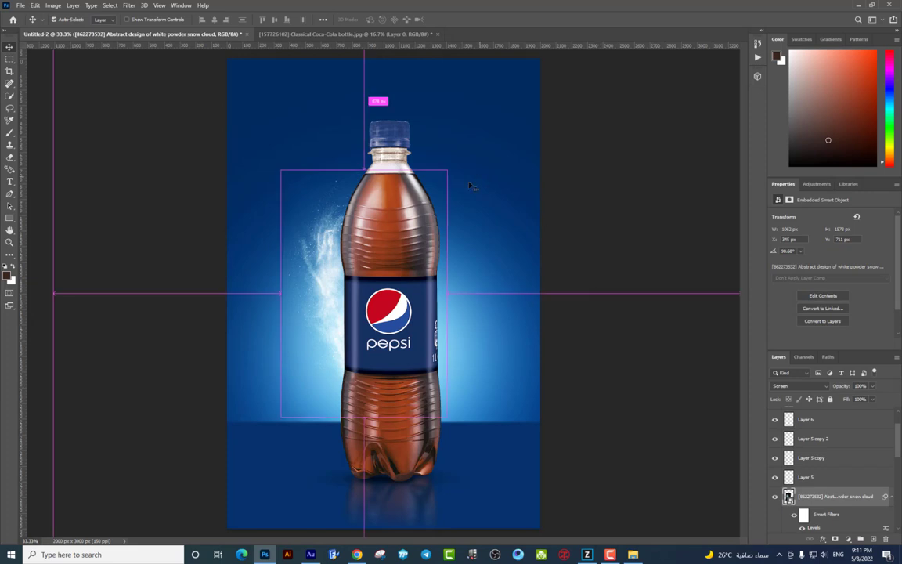
{"action": "key", "text": "ctrl+t"}
{"action": "left_click_drag", "start_coordinate": [447, 169], "coordinate": [476, 126]}
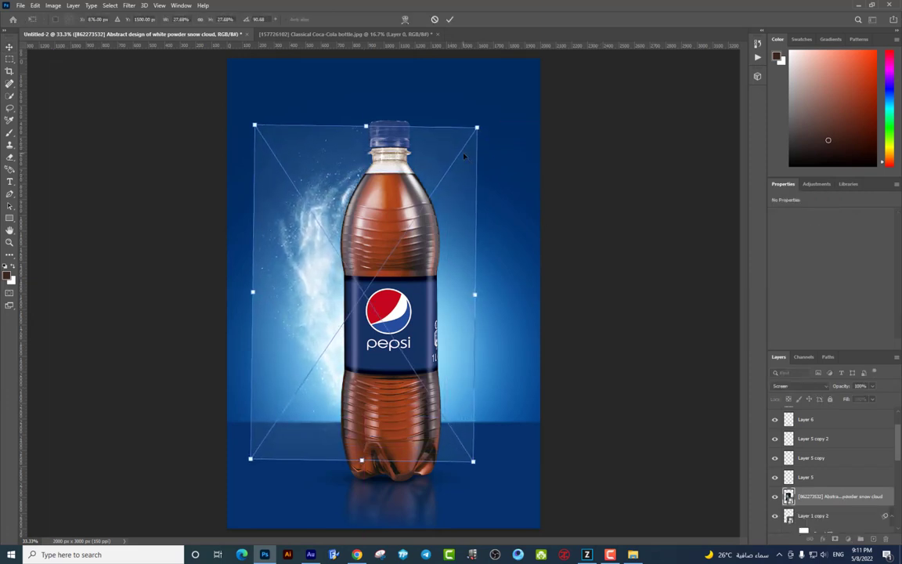
{"action": "key", "text": "Return"}
{"action": "left_click_drag", "start_coordinate": [394, 221], "coordinate": [414, 220]}
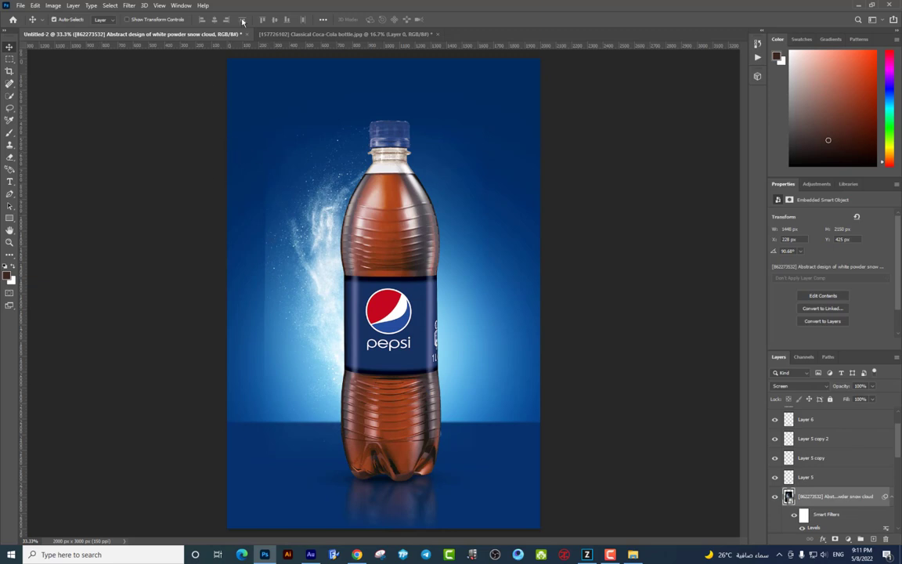
{"action": "key", "text": "ctrl+plus"}
{"action": "left_click_drag", "start_coordinate": [280, 168], "coordinate": [374, 223]}
{"action": "key", "text": "ctrl+minus"}
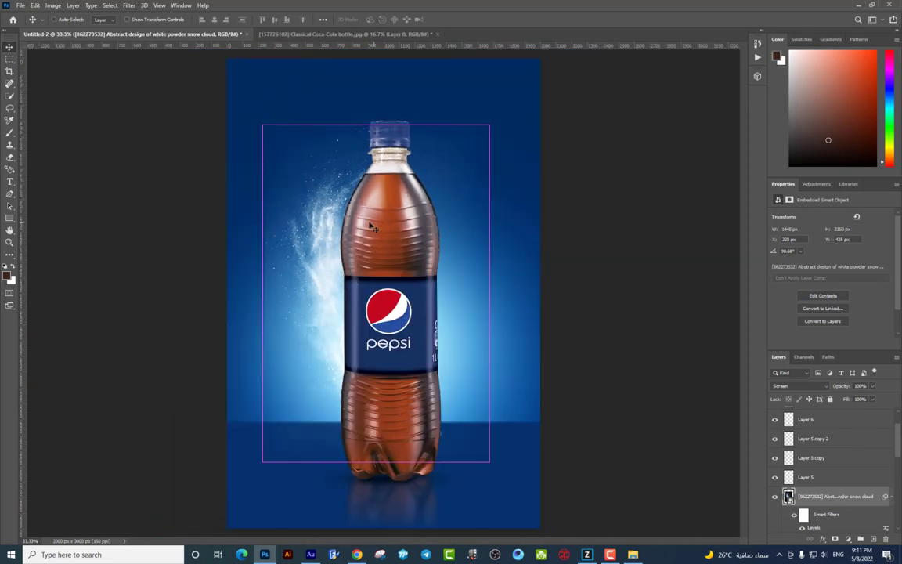
- Soften the cloud's edges with a soft Eraser and Alt-drag a copy to the bottle's right
{"action": "left_click", "coordinate": [9, 156]}
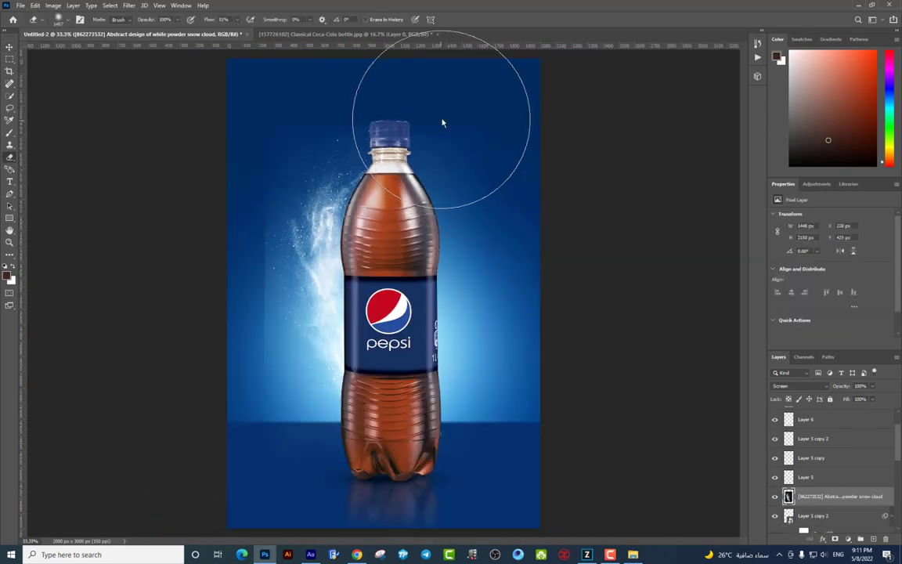
{"action": "right_click", "coordinate": [561, 178]}
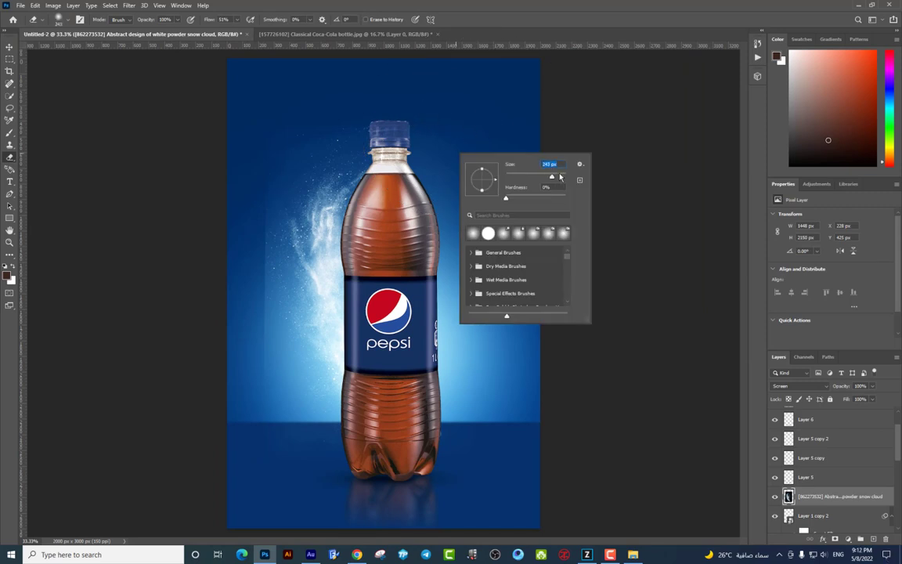
{"action": "key", "text": "Return"}
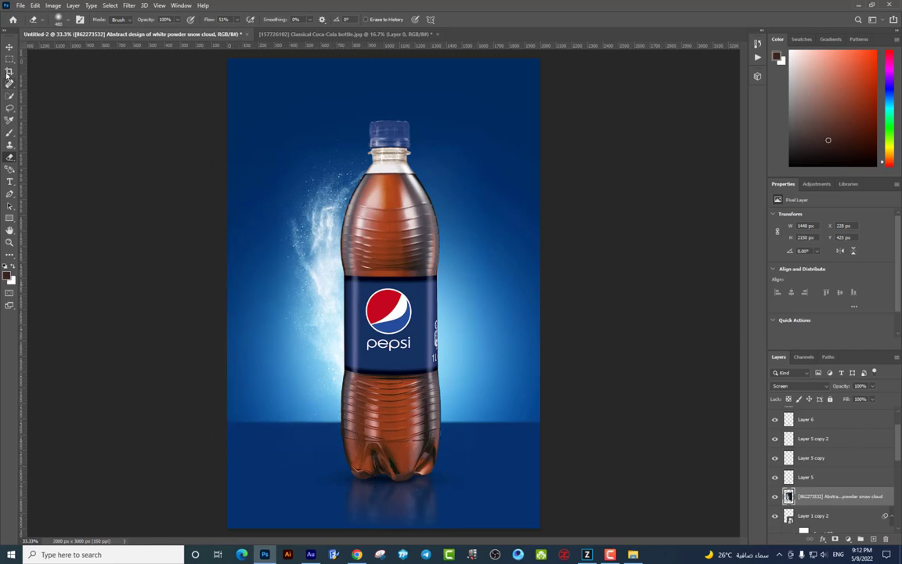
{"action": "left_click", "coordinate": [10, 47]}
{"action": "left_click_drag", "start_coordinate": [354, 222], "coordinate": [482, 259]}
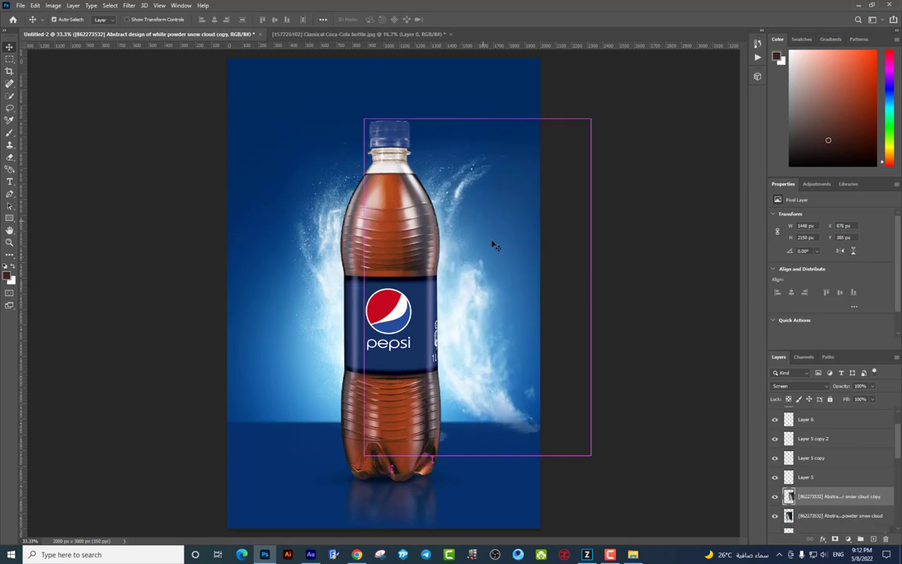
- Flip the cloud copy horizontally and position it to mirror the left cloud
{"action": "key", "text": "ctrl+t"}
{"action": "right_click", "coordinate": [483, 329]}
{"action": "left_click", "coordinate": [510, 487]}
{"action": "right_click", "coordinate": [460, 358]}
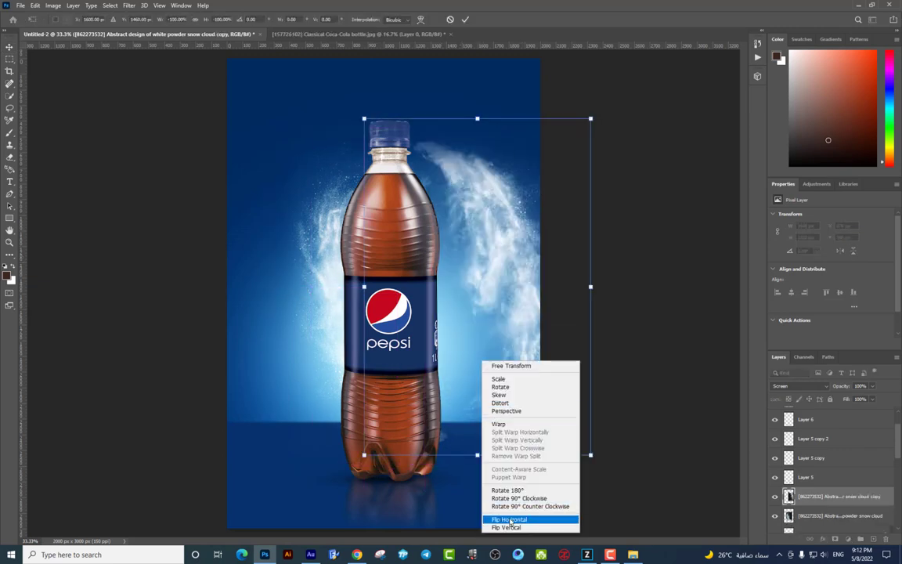
{"action": "left_click", "coordinate": [510, 522]}
{"action": "mouse_move", "coordinate": [435, 269]}
{"action": "left_mouse_down"}
{"action": "mouse_move", "coordinate": [485, 300]}
{"action": "mouse_move", "coordinate": [405, 308]}
{"action": "left_mouse_up"}
{"action": "left_click_drag", "start_coordinate": [483, 274], "coordinate": [494, 303]}
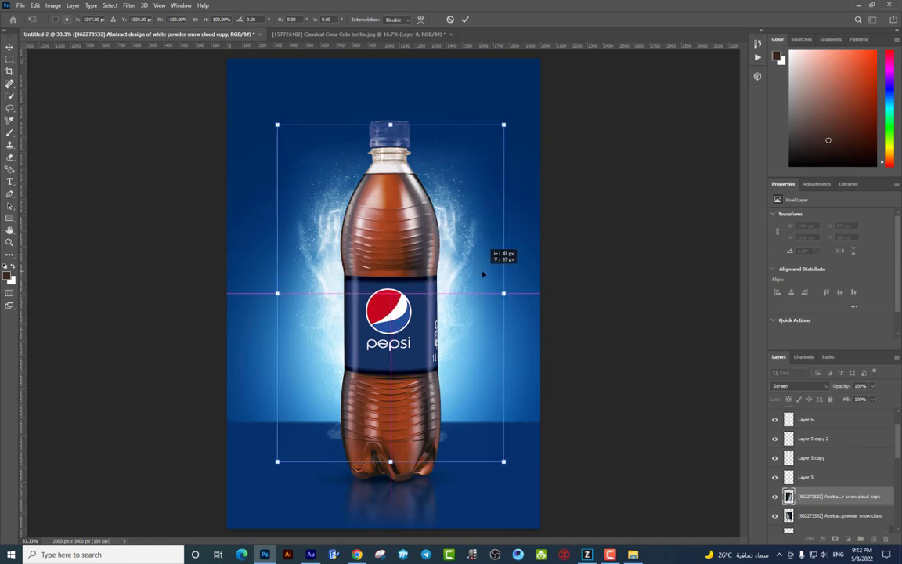
{"action": "key", "text": "Return"}
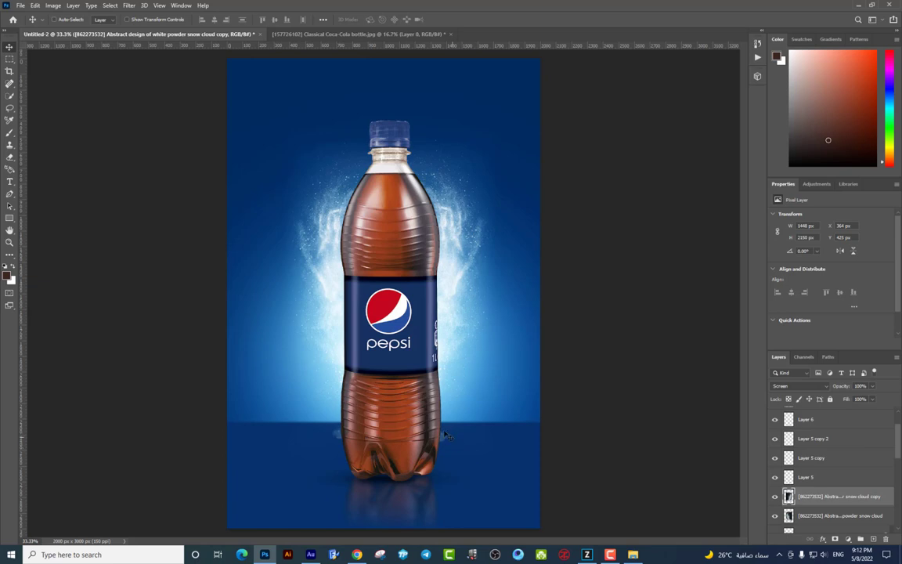
- Enlarge the cloud to 1638 × 2232 px beside the bottle and merge both cloud layers
{"action": "left_click_drag", "start_coordinate": [447, 435], "coordinate": [467, 438]}
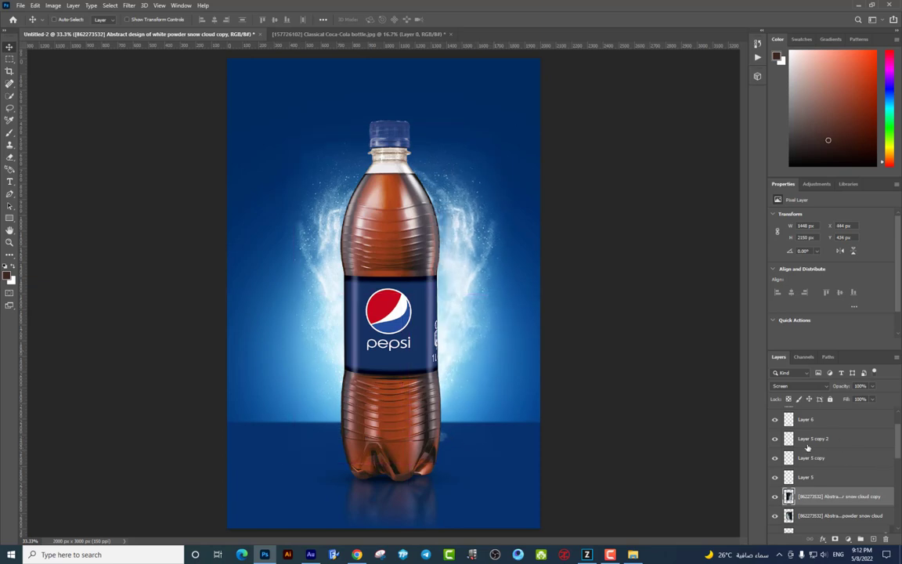
{"action": "left_click_drag", "start_coordinate": [491, 305], "coordinate": [454, 305]}
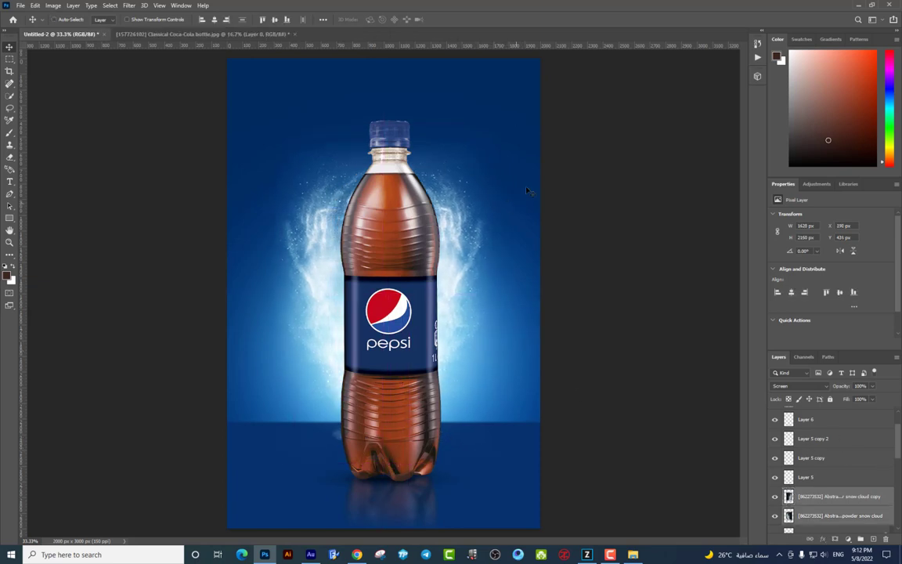
{"action": "key", "text": "ctrl+t"}
{"action": "left_click_drag", "start_coordinate": [512, 124], "coordinate": [509, 123]}
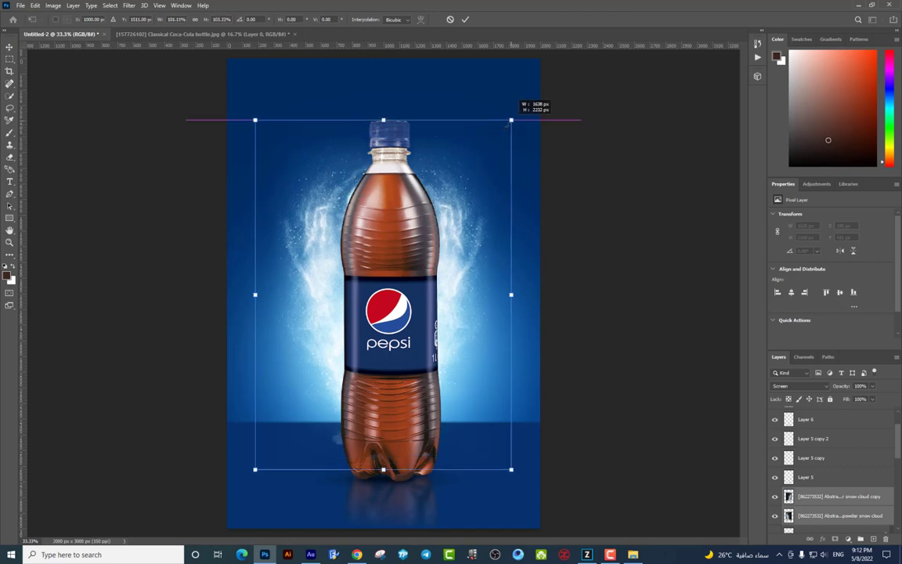
{"action": "left_click_drag", "start_coordinate": [443, 178], "coordinate": [462, 219]}
{"action": "key", "text": "Return"}
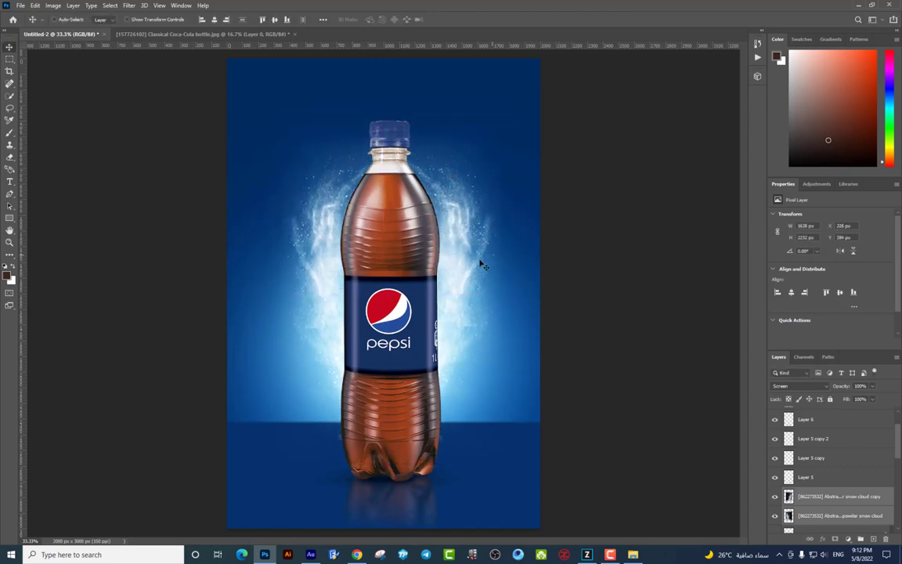
{"action": "left_click_drag", "start_coordinate": [481, 264], "coordinate": [478, 266]}
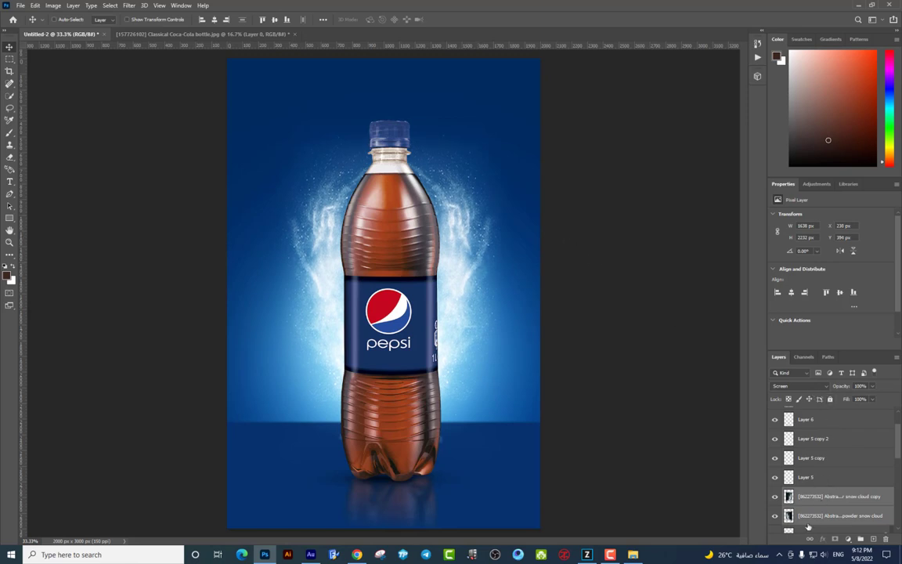
{"action": "key", "text": "ctrl+e"}
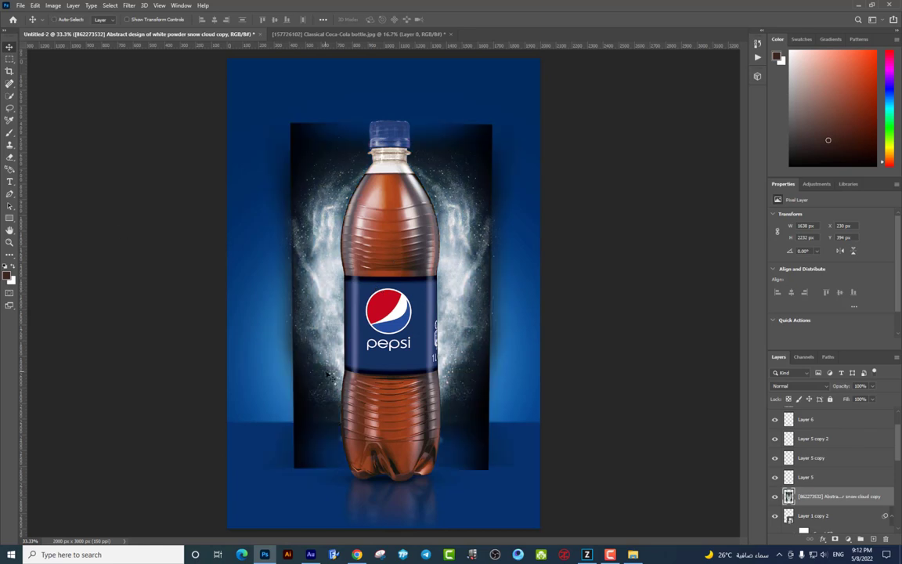
{"action": "left_click", "coordinate": [814, 386]}
- Blend the merged cloud layer in Screen mode and touch it up with the Eraser
{"action": "left_click", "coordinate": [807, 391]}
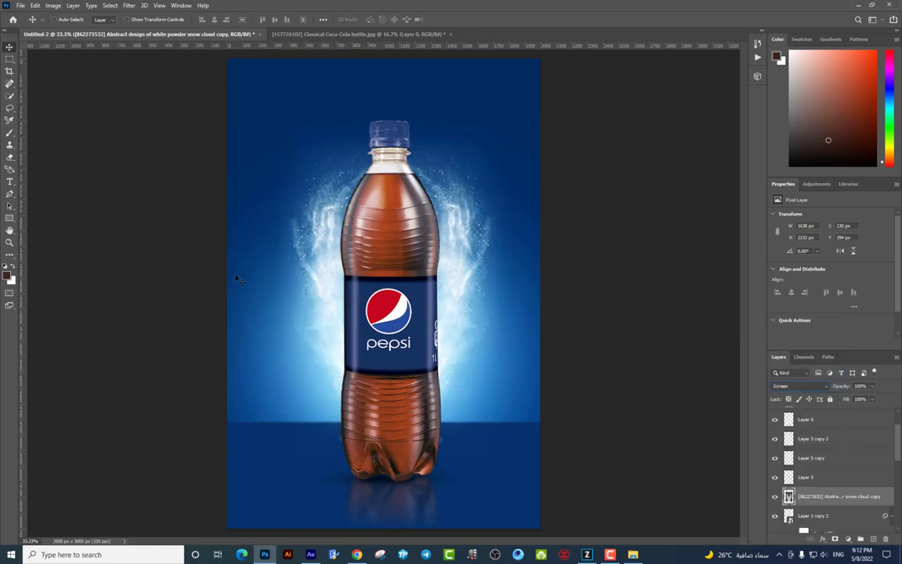
{"action": "left_click", "coordinate": [10, 157]}
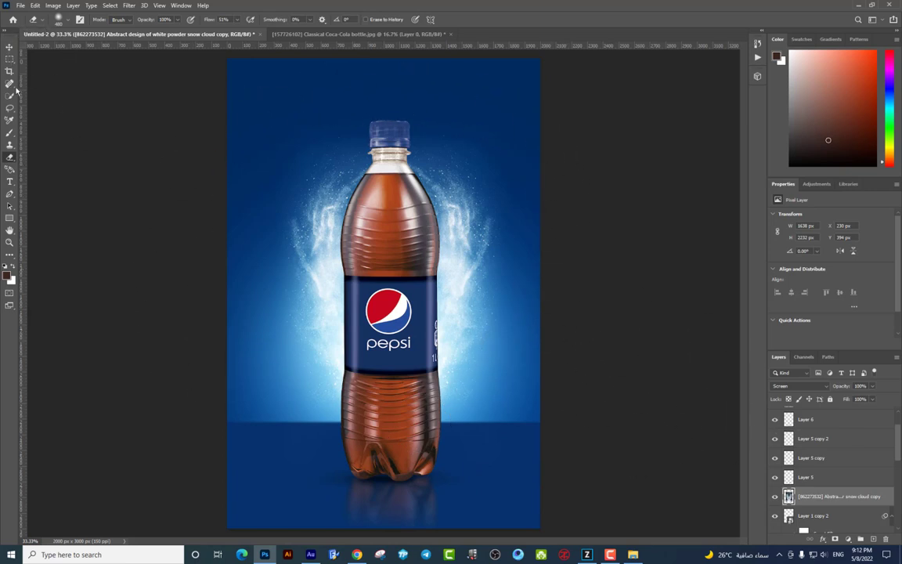
{"action": "left_click", "coordinate": [9, 46]}
- Select glow Layers 2–4, shift them lower behind the bottle, and set opacity to 83%
{"action": "scroll", "coordinate": [856, 475], "scroll_direction": "down", "scroll_amount": 5}
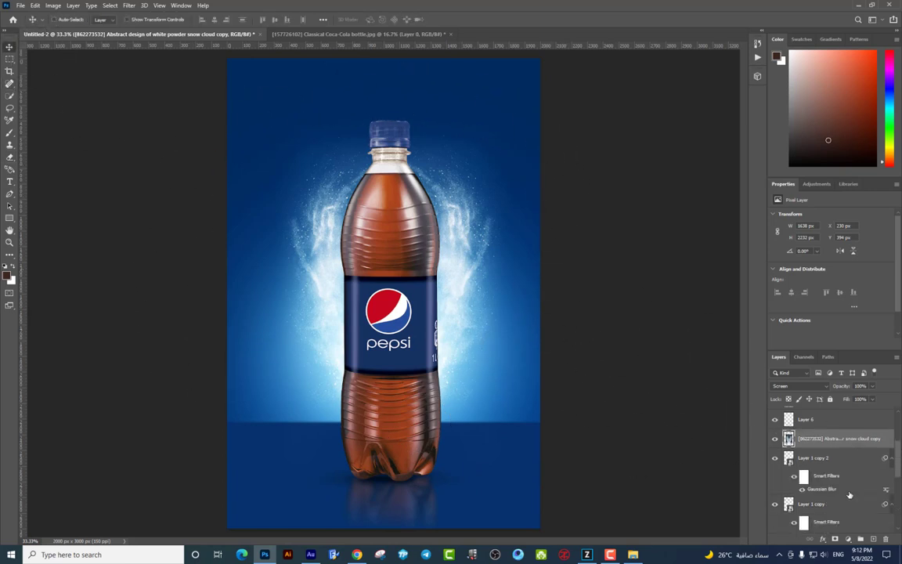
{"action": "left_click", "coordinate": [819, 485]}
{"action": "left_click", "coordinate": [830, 451], "text": "shift"}
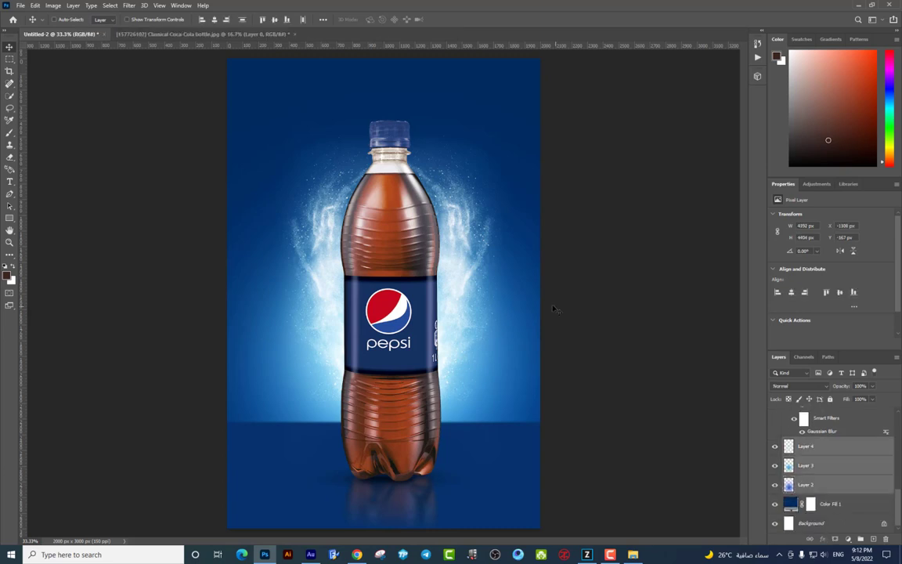
{"action": "mouse_move", "coordinate": [501, 279]}
{"action": "left_mouse_down"}
{"action": "mouse_move", "coordinate": [529, 363]}
{"action": "mouse_move", "coordinate": [538, 282]}
{"action": "left_mouse_up"}
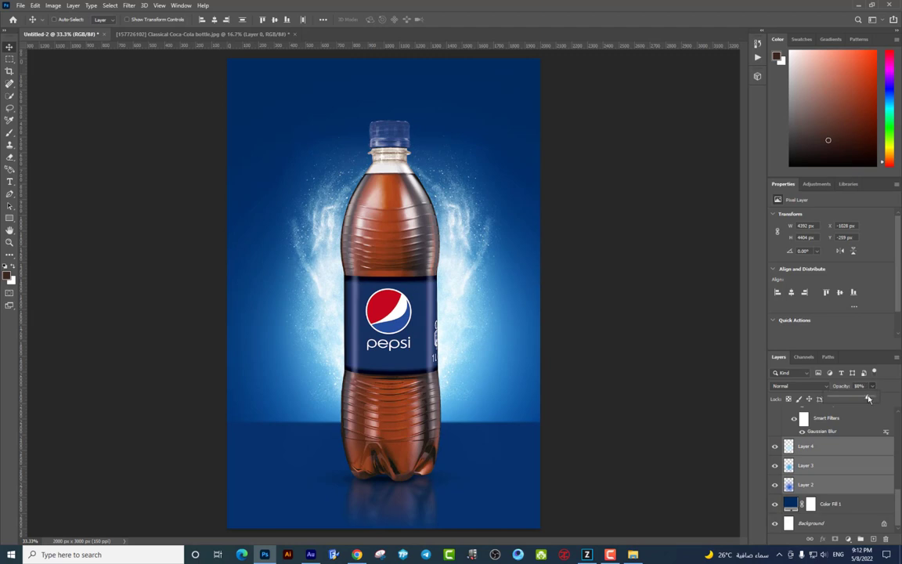
{"action": "left_click_drag", "start_coordinate": [873, 386], "coordinate": [868, 400]}
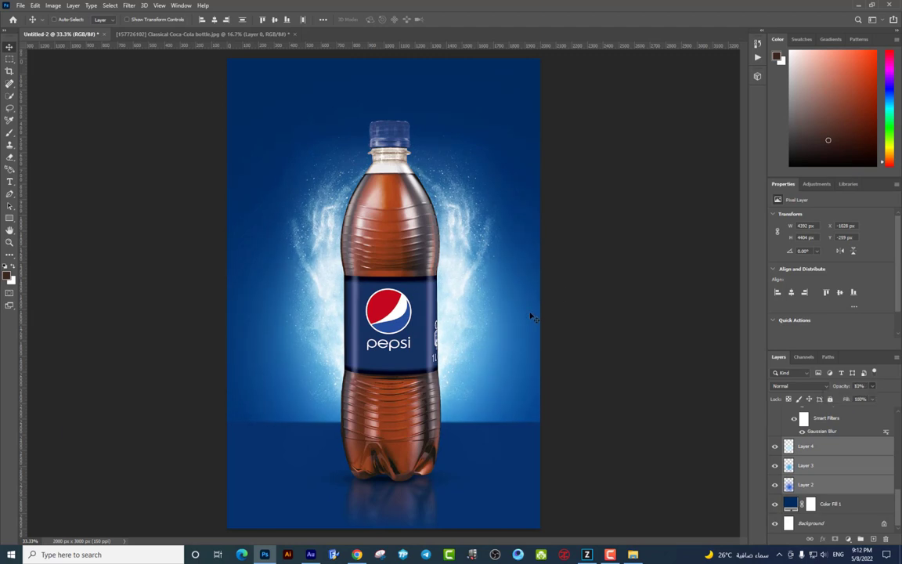
{"action": "left_click_drag", "start_coordinate": [521, 284], "coordinate": [527, 309]}
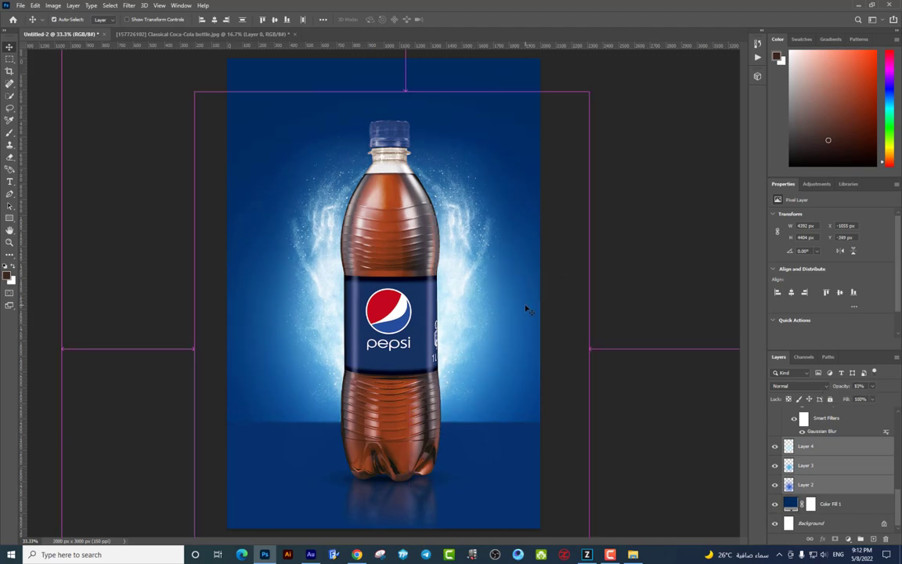
{"action": "key", "text": "ctrl+minus"}
{"action": "key", "text": "ctrl+plus"}
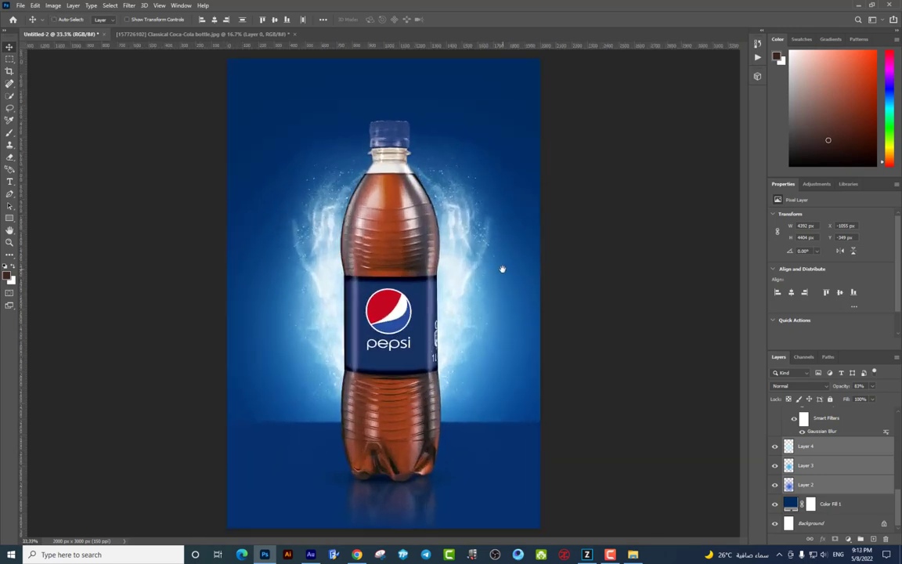
{"action": "left_click", "coordinate": [364, 235], "text": "ctrl"}
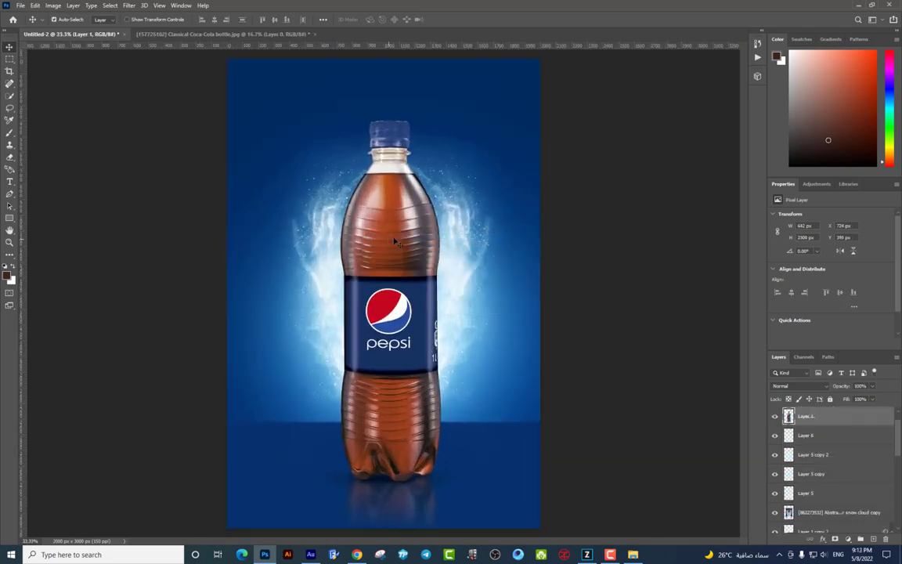
- Add one new empty layer above Layer 7, removing an accidental extra layer
{"action": "key", "text": "ctrl+plus"}
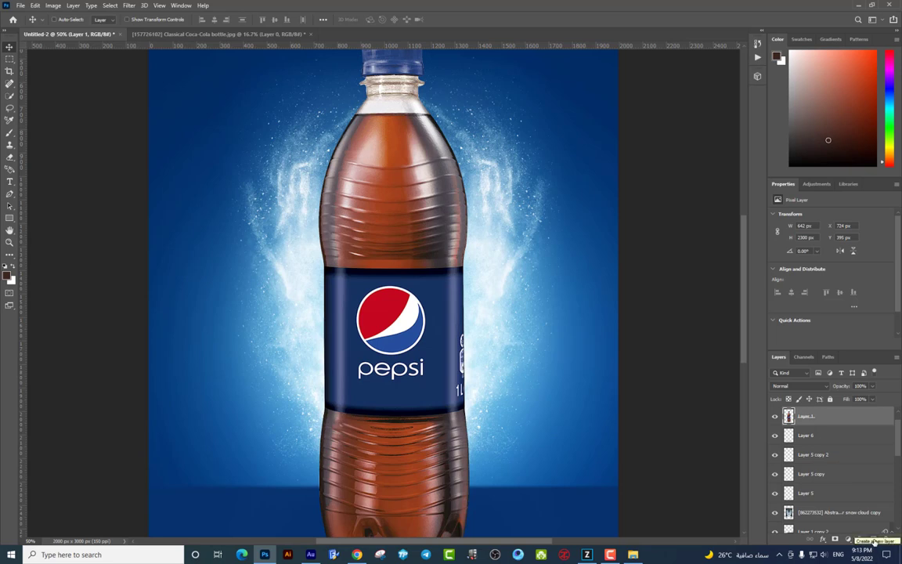
{"action": "left_click", "coordinate": [874, 539]}
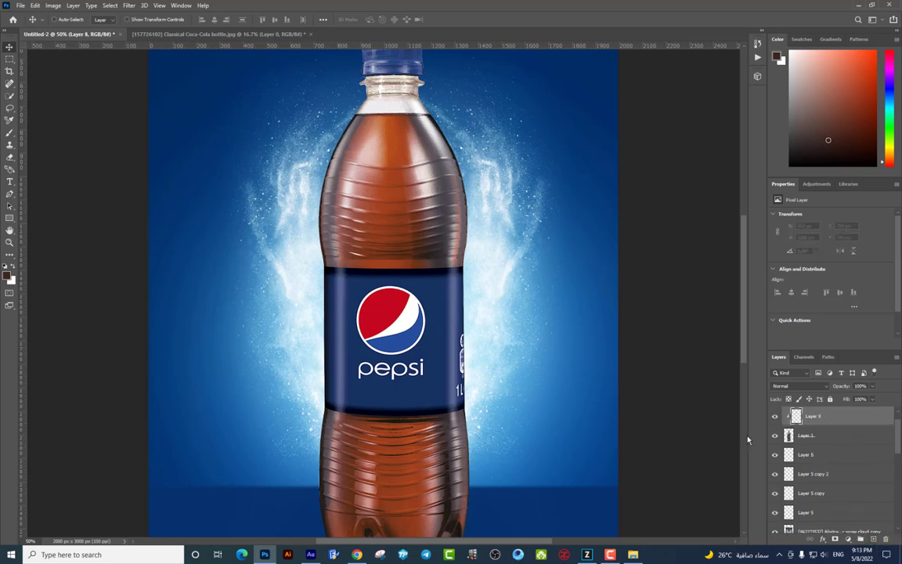
{"action": "scroll", "coordinate": [819, 436], "scroll_direction": "up", "scroll_amount": 1}
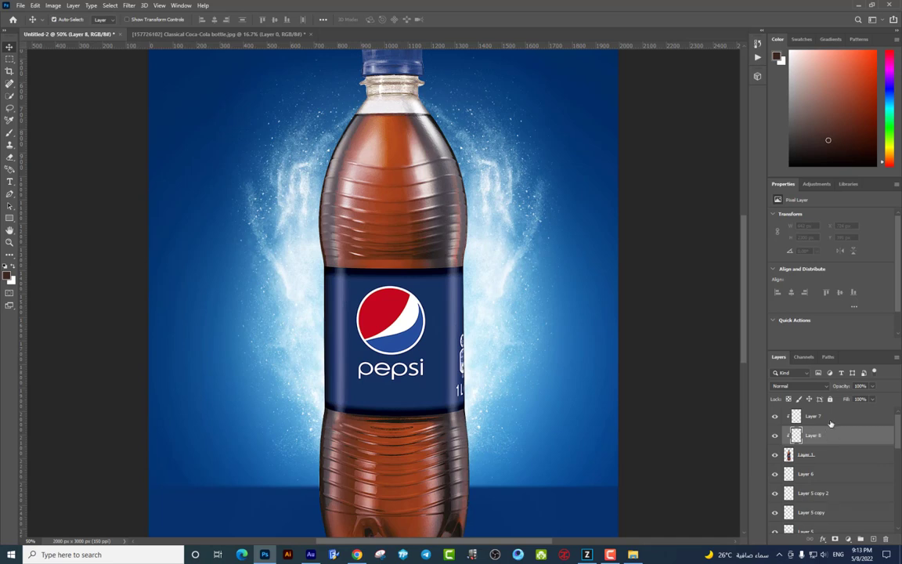
{"action": "left_click_drag", "start_coordinate": [831, 423], "coordinate": [886, 539]}
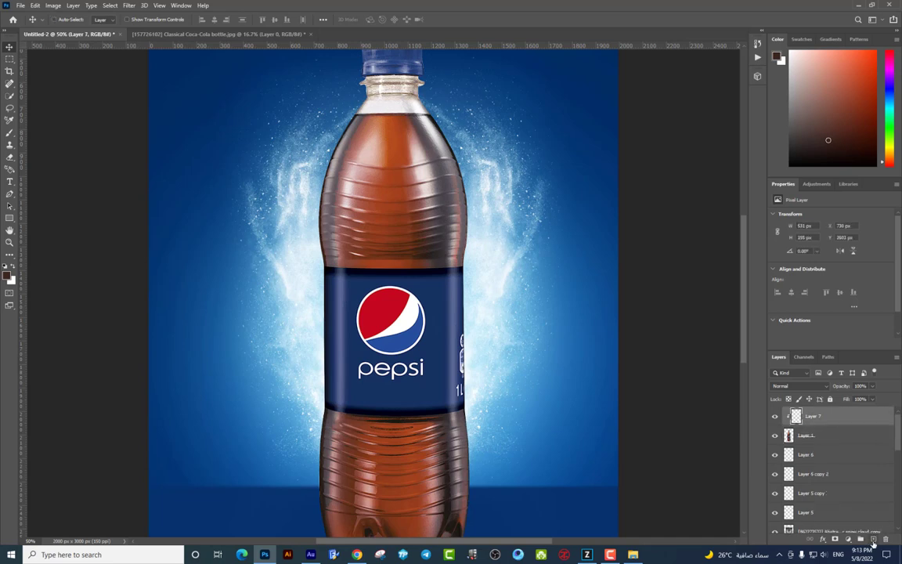
{"action": "left_click", "coordinate": [874, 541]}
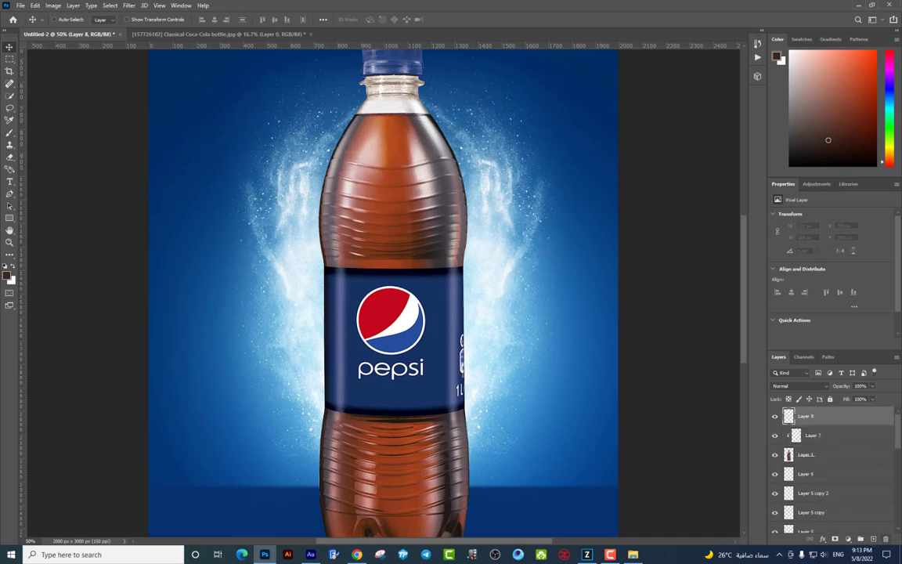
- Ready the Brush tool with a red foreground colour and a hard round brush
{"action": "left_click", "coordinate": [10, 133]}
{"action": "left_click", "coordinate": [8, 274]}
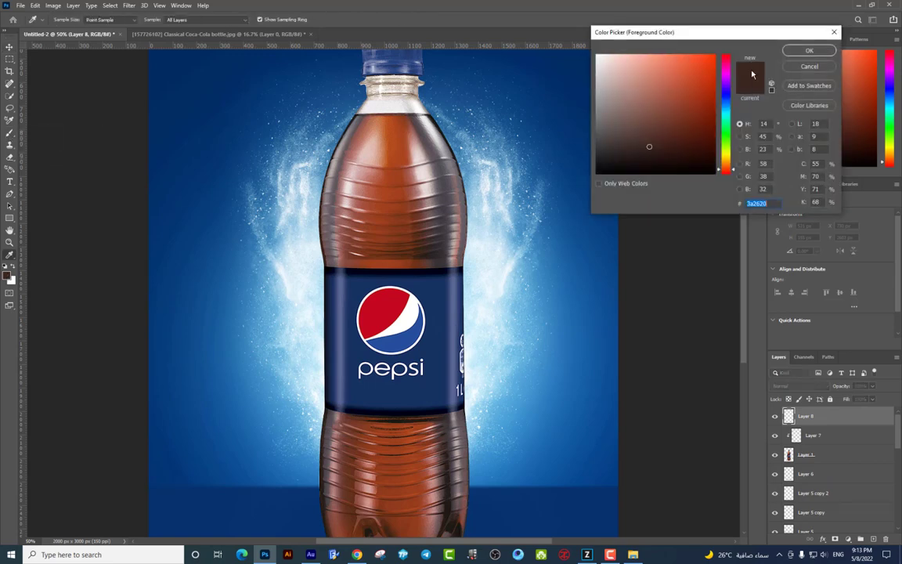
{"action": "left_click", "coordinate": [709, 67]}
{"action": "left_click", "coordinate": [809, 46]}
{"action": "right_click", "coordinate": [521, 274]}
{"action": "left_click", "coordinate": [520, 314]}
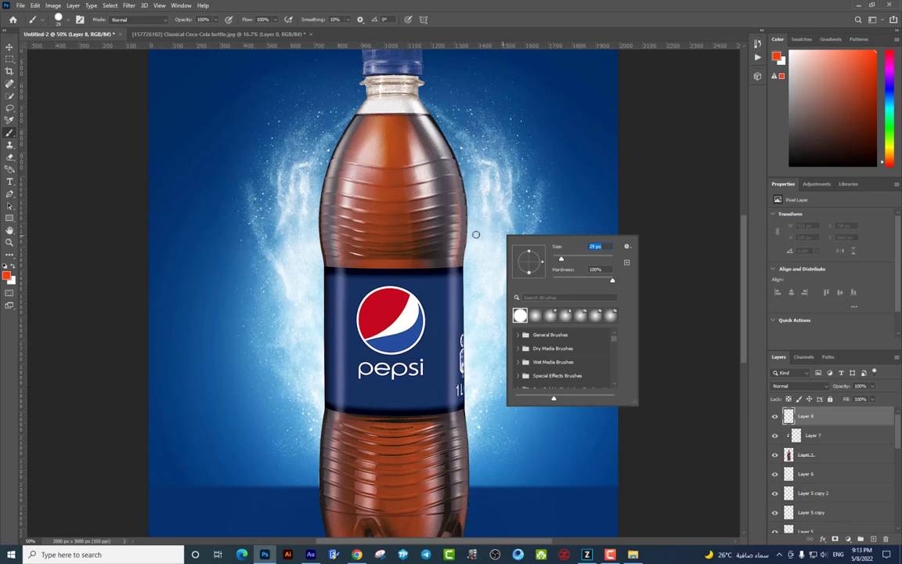
- Circle two highlights on the upper bottle and two on the lower bottle in red
{"action": "left_click", "coordinate": [343, 261]}
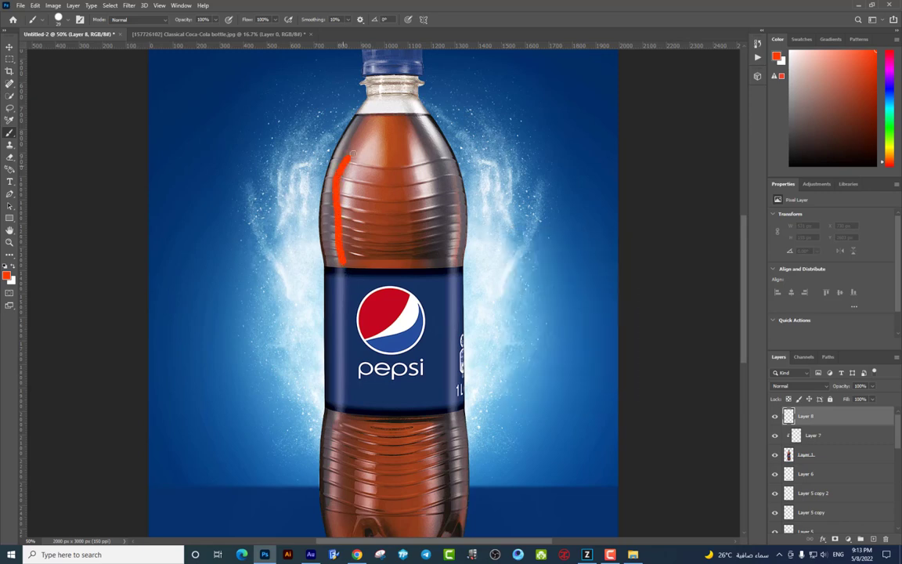
{"action": "left_click_drag", "start_coordinate": [345, 260], "coordinate": [350, 264]}
{"action": "left_click_drag", "start_coordinate": [399, 223], "coordinate": [412, 226]}
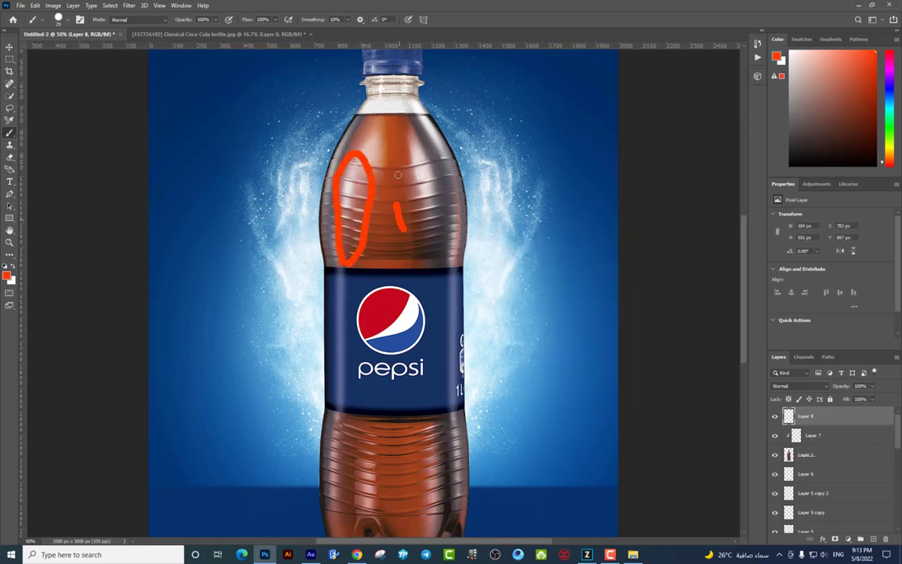
{"action": "left_click_drag", "start_coordinate": [411, 335], "coordinate": [413, 277]}
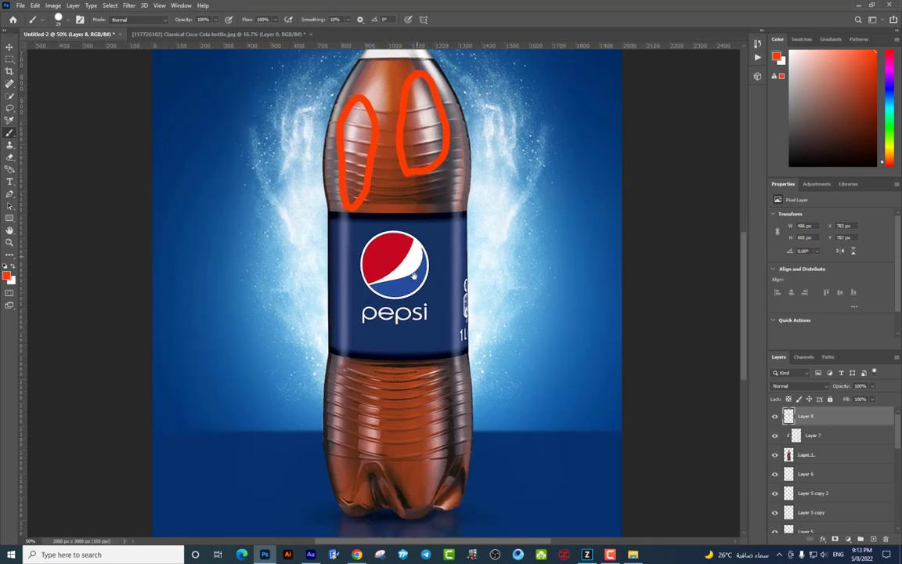
{"action": "left_click_drag", "start_coordinate": [374, 380], "coordinate": [378, 384]}
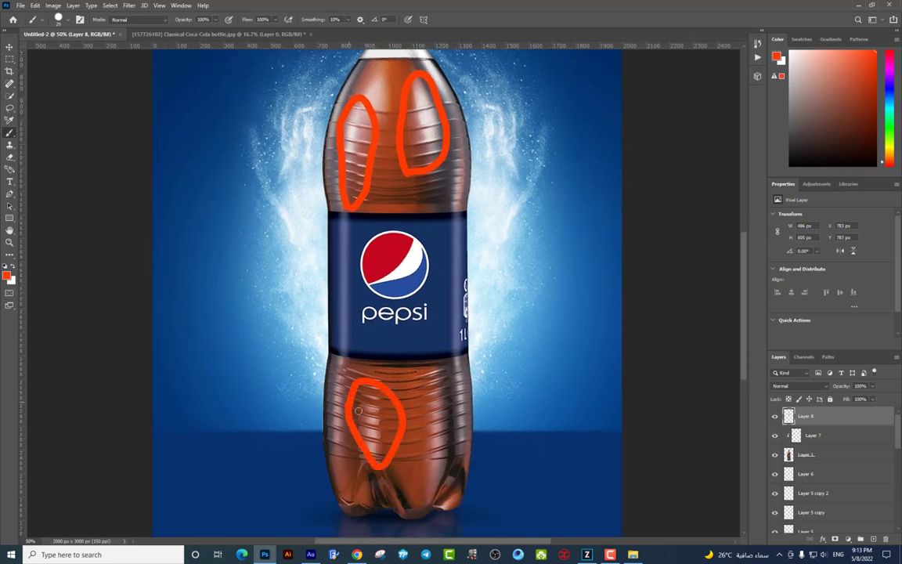
{"action": "mouse_move", "coordinate": [421, 467]}
{"action": "left_mouse_down"}
{"action": "mouse_move", "coordinate": [458, 392]}
{"action": "mouse_move", "coordinate": [427, 463]}
{"action": "left_mouse_up"}
- Circle the highlights above and below the label, then delete the red marking layer
{"action": "left_click_drag", "start_coordinate": [393, 259], "coordinate": [405, 314]}
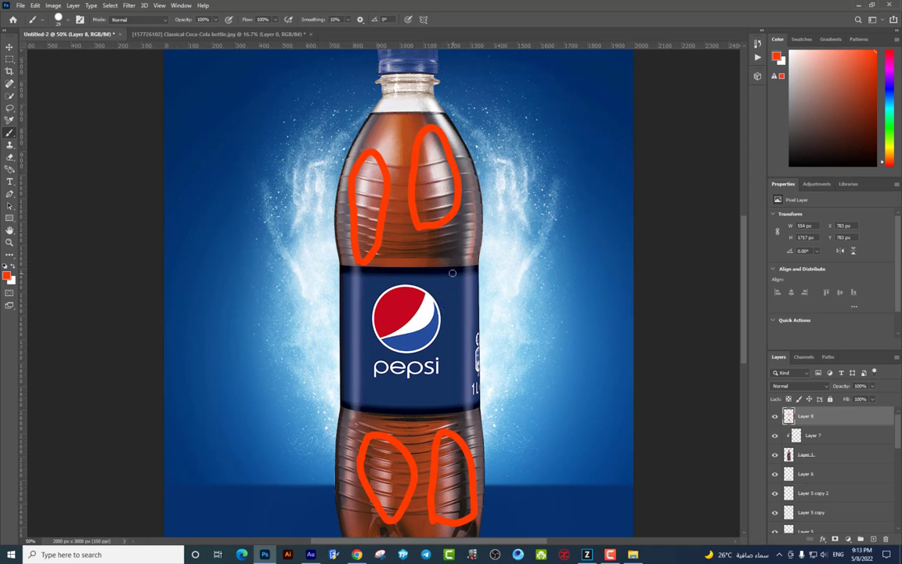
{"action": "mouse_move", "coordinate": [462, 243]}
{"action": "left_mouse_down"}
{"action": "mouse_move", "coordinate": [468, 219]}
{"action": "mouse_move", "coordinate": [486, 253]}
{"action": "left_mouse_up"}
{"action": "left_click_drag", "start_coordinate": [460, 433], "coordinate": [463, 393]}
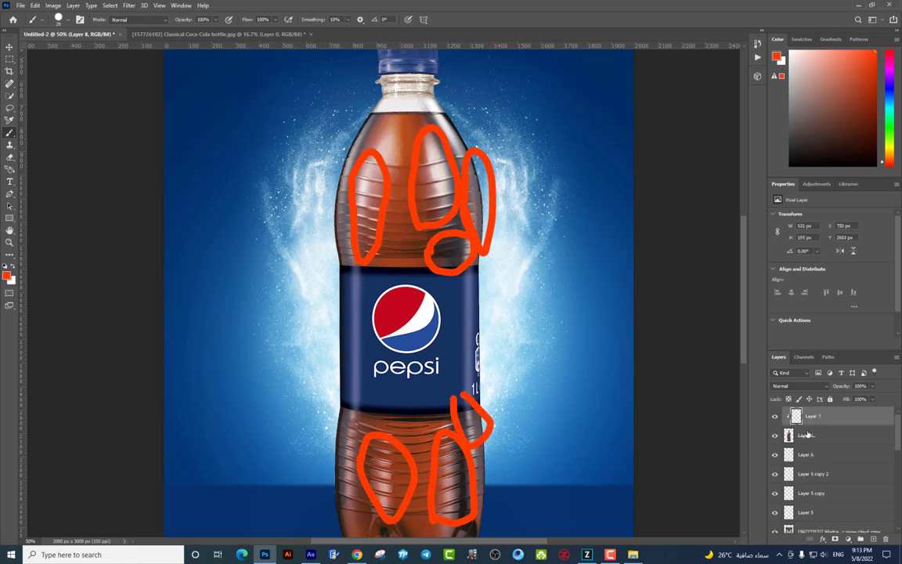
{"action": "key", "text": "Delete"}
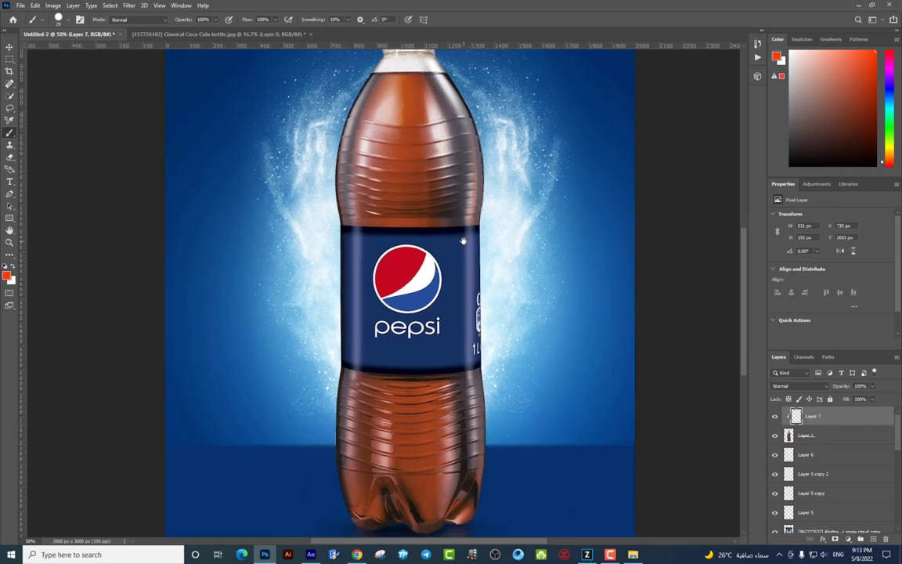
- Merge Layer 7 down into the bottle layer and add a new empty Layer 8 on top
{"action": "left_click_drag", "start_coordinate": [534, 362], "coordinate": [467, 286]}
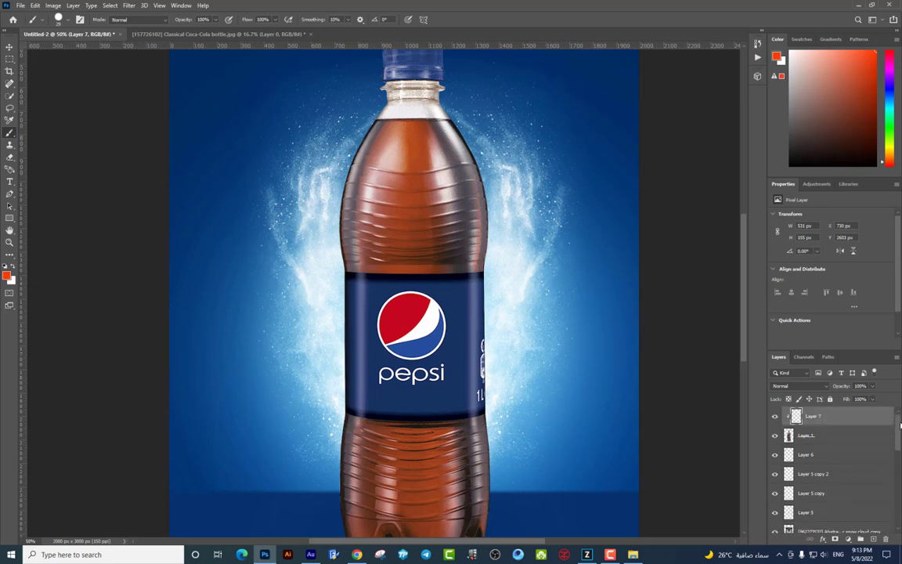
{"action": "left_click_drag", "start_coordinate": [898, 434], "coordinate": [897, 447]}
{"action": "key", "text": "ctrl+z"}
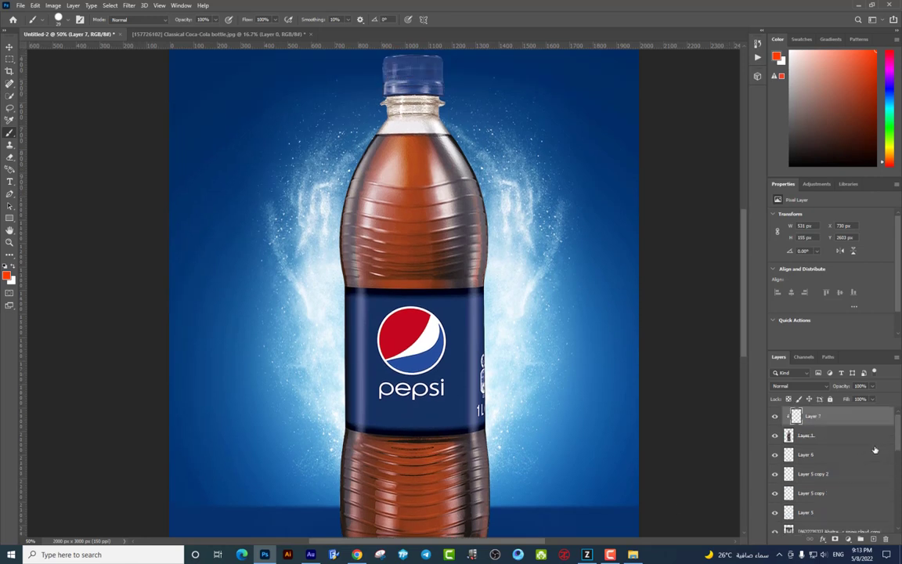
{"action": "key", "text": "ctrl+z"}
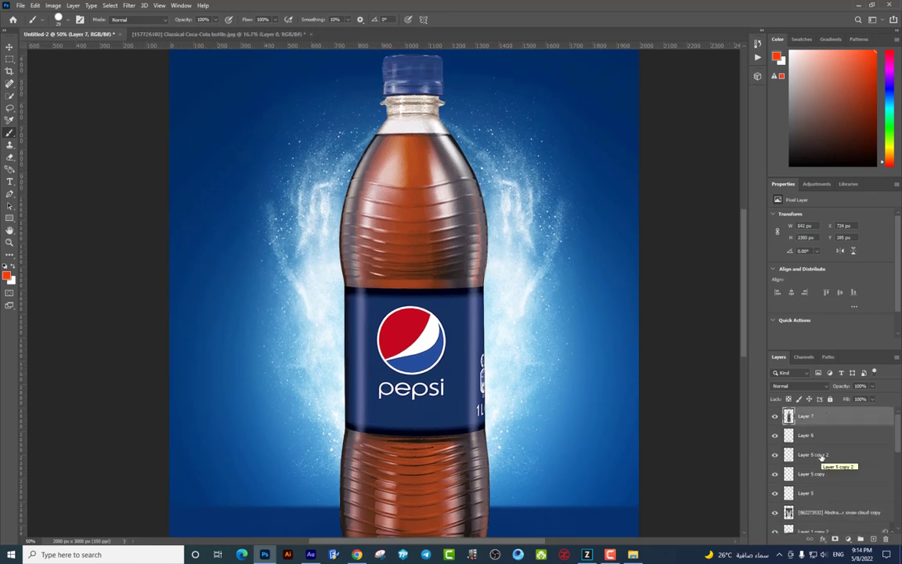
{"action": "left_click", "coordinate": [874, 540]}
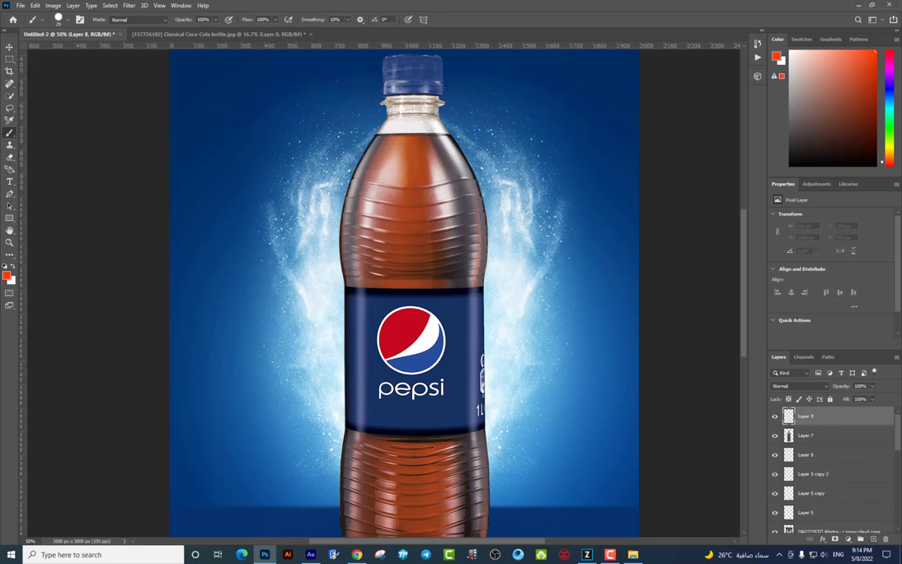
- Fill the new layer with 50% Gray using the Overlay fill mode
{"action": "left_click", "coordinate": [35, 5]}
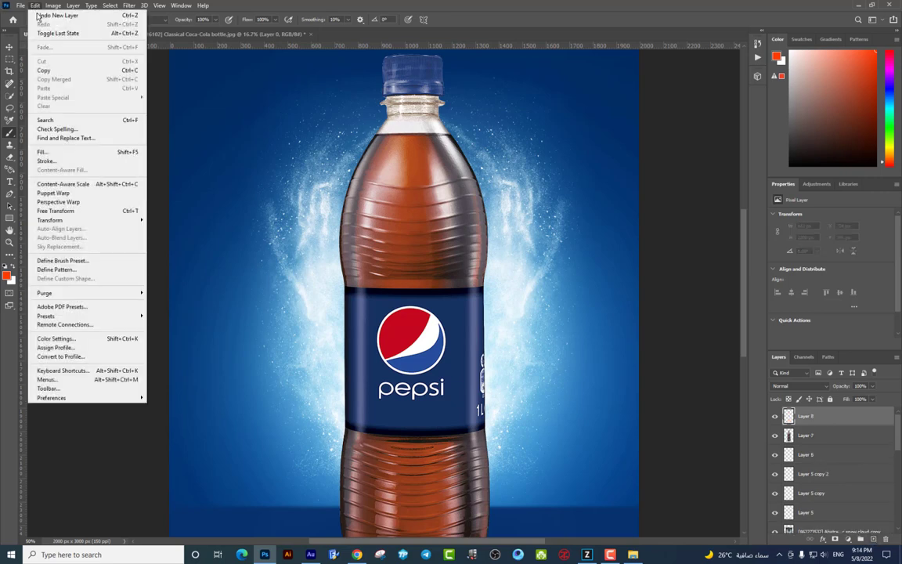
{"action": "left_click", "coordinate": [56, 152]}
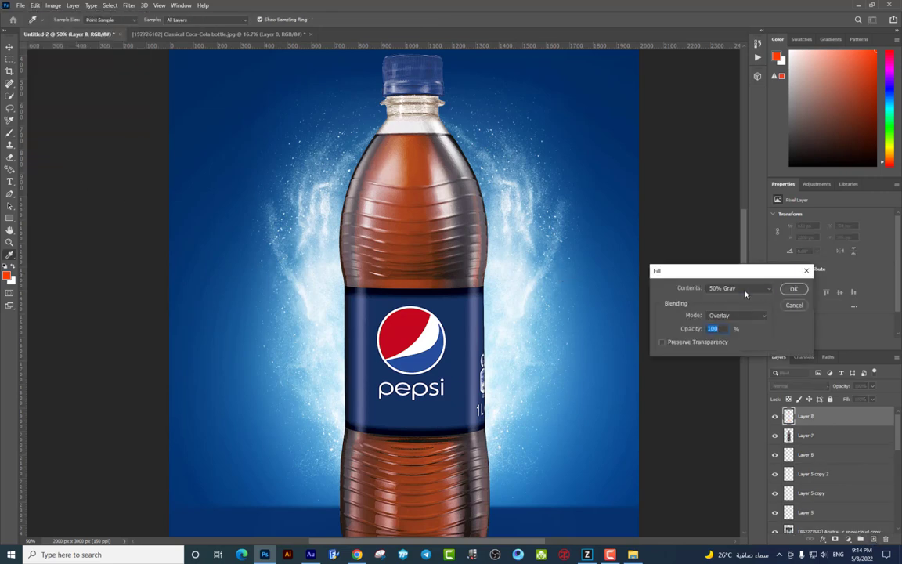
{"action": "left_click", "coordinate": [745, 292]}
{"action": "left_click", "coordinate": [781, 304]}
{"action": "left_click", "coordinate": [721, 316]}
{"action": "left_click", "coordinate": [796, 290]}
{"action": "key", "text": "b"}
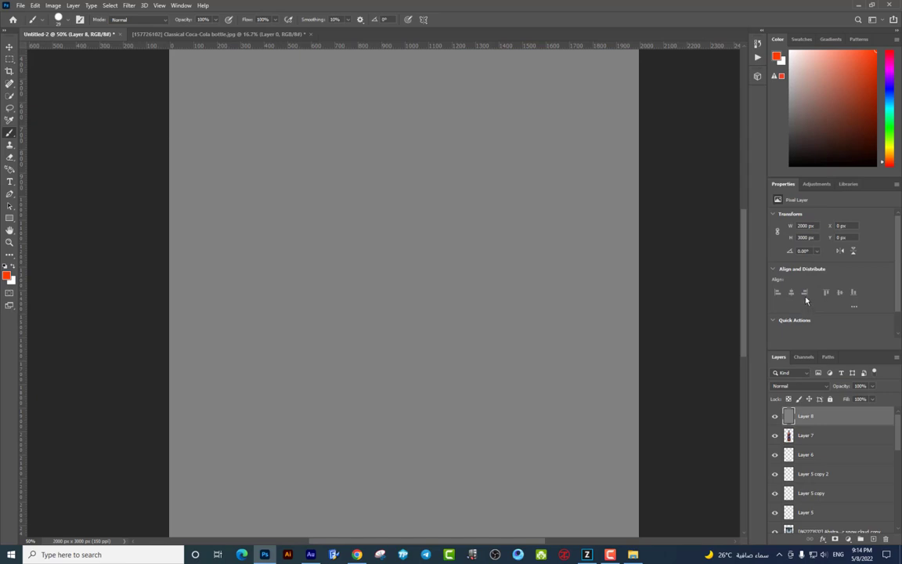
- Clip the gray layer to the bottle and set its blend mode to Overlay
{"action": "key", "text": "ctrl+alt+g"}
{"action": "left_click", "coordinate": [792, 388]}
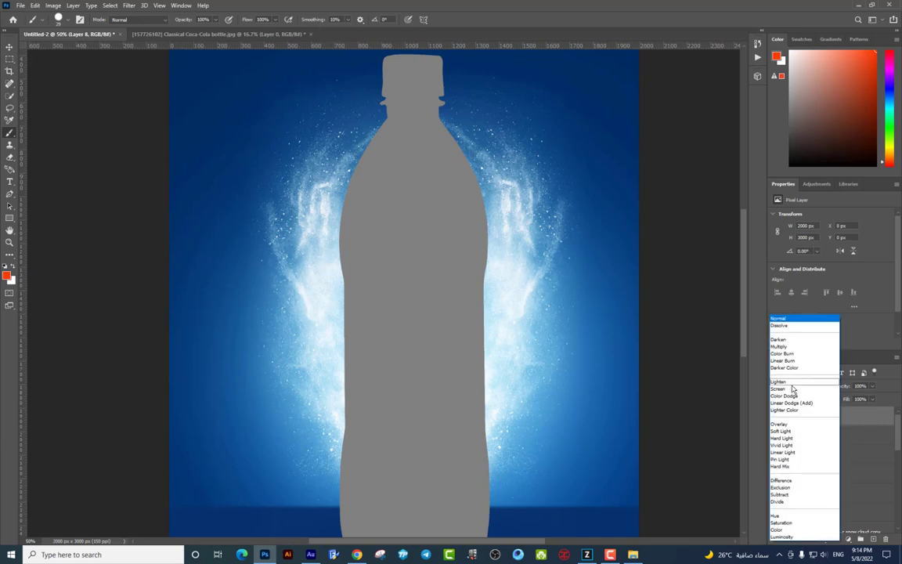
{"action": "left_click", "coordinate": [789, 423]}
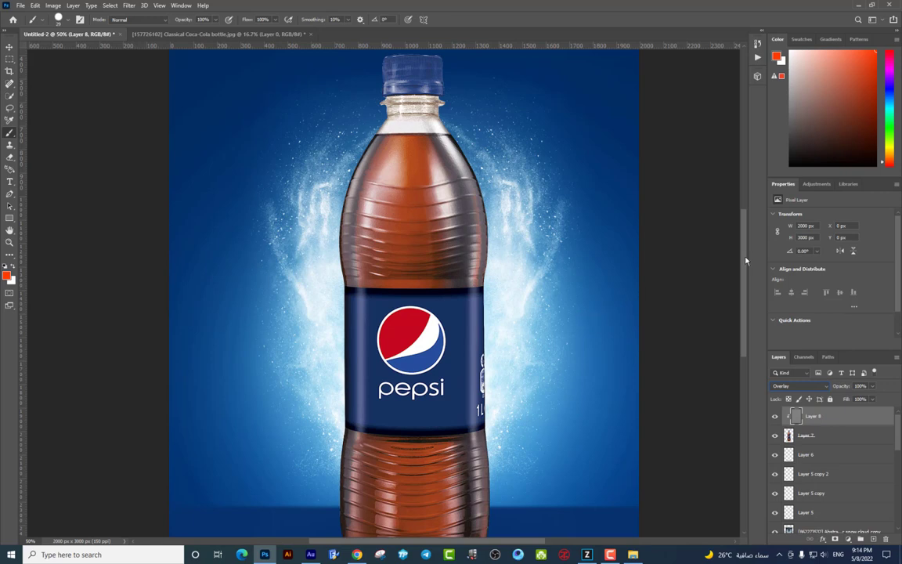
{"action": "left_click_drag", "start_coordinate": [745, 261], "coordinate": [743, 278]}
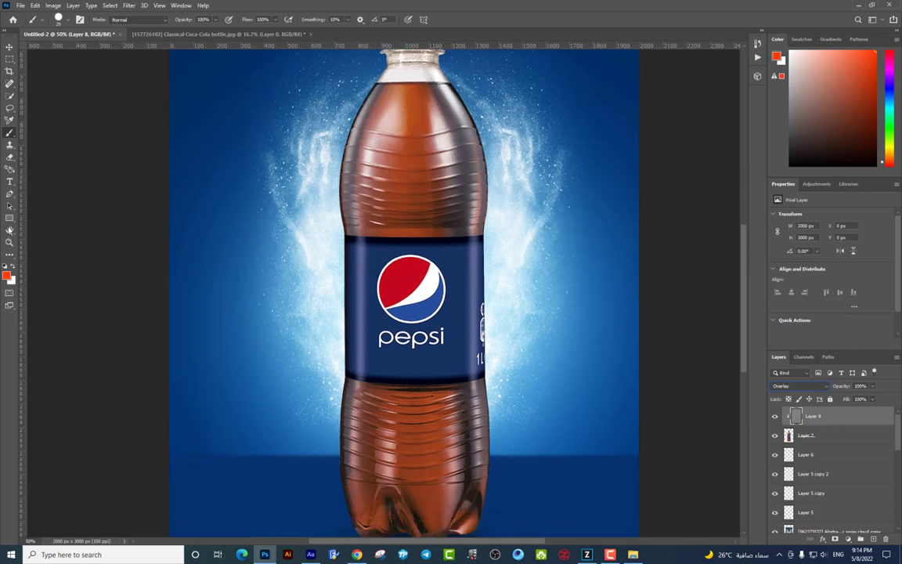
- Set up the Dodge tool with about 21% exposure and a soft brush, starting at 130 px
{"action": "left_click", "coordinate": [9, 255]}
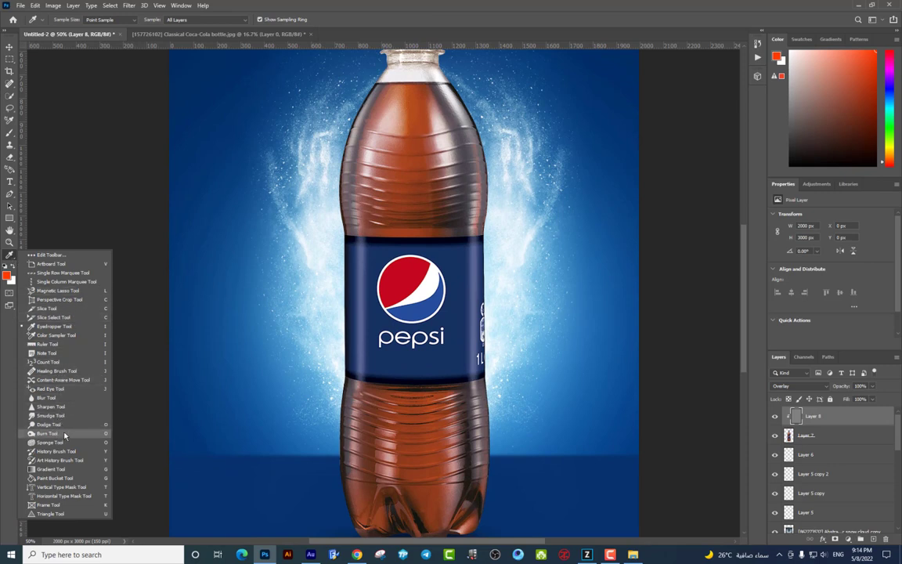
{"action": "left_click", "coordinate": [59, 429]}
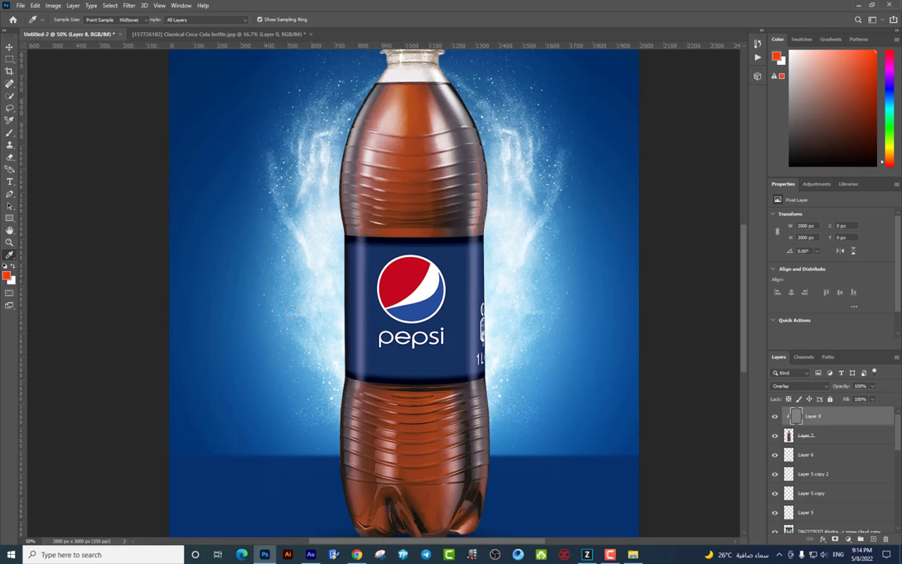
{"action": "right_click", "coordinate": [489, 250]}
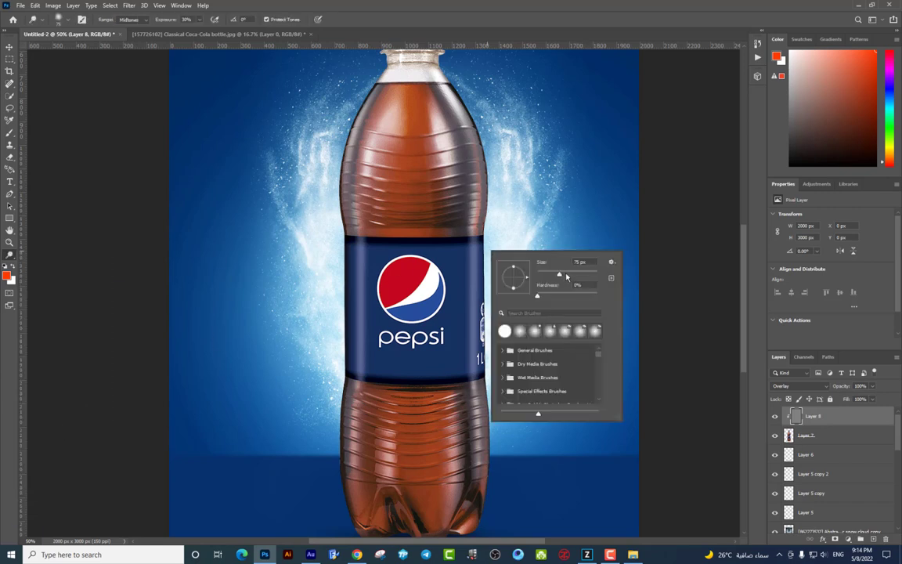
{"action": "left_click", "coordinate": [211, 40]}
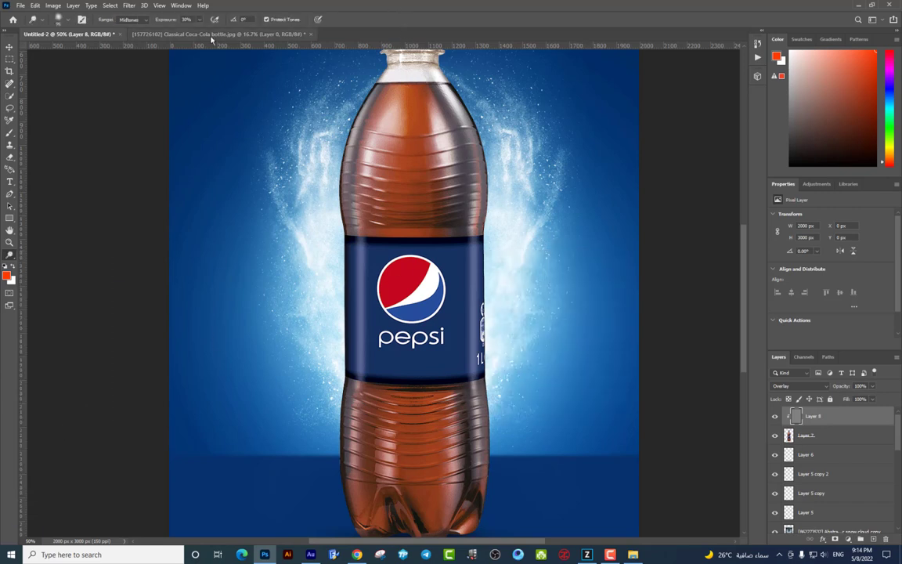
{"action": "left_click", "coordinate": [199, 19]}
{"action": "left_click_drag", "start_coordinate": [201, 31], "coordinate": [199, 31]}
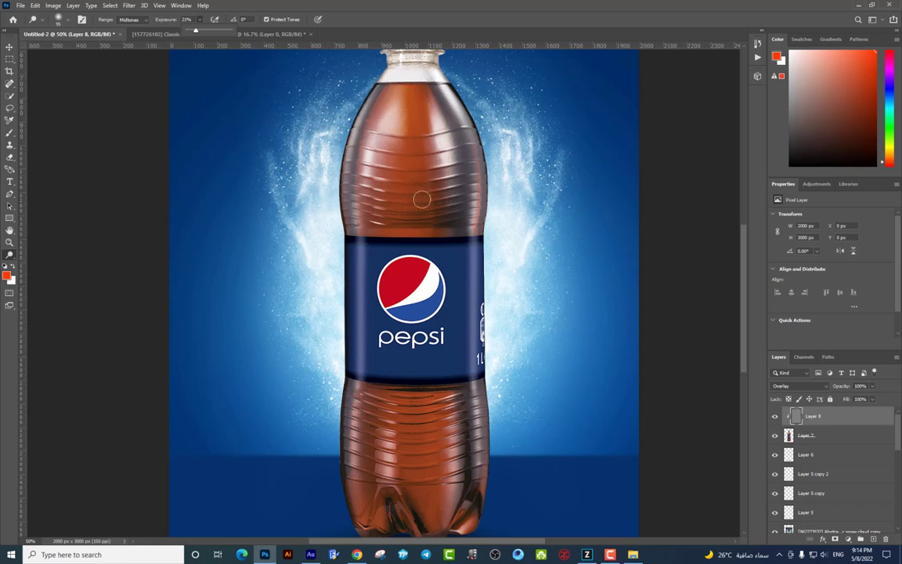
{"action": "right_click", "coordinate": [490, 223]}
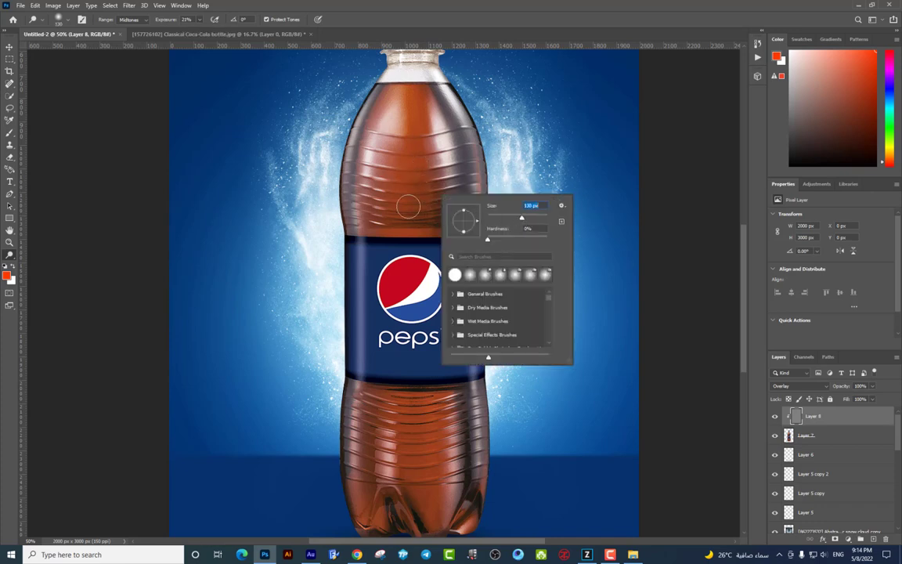
{"action": "key", "text": "Return"}
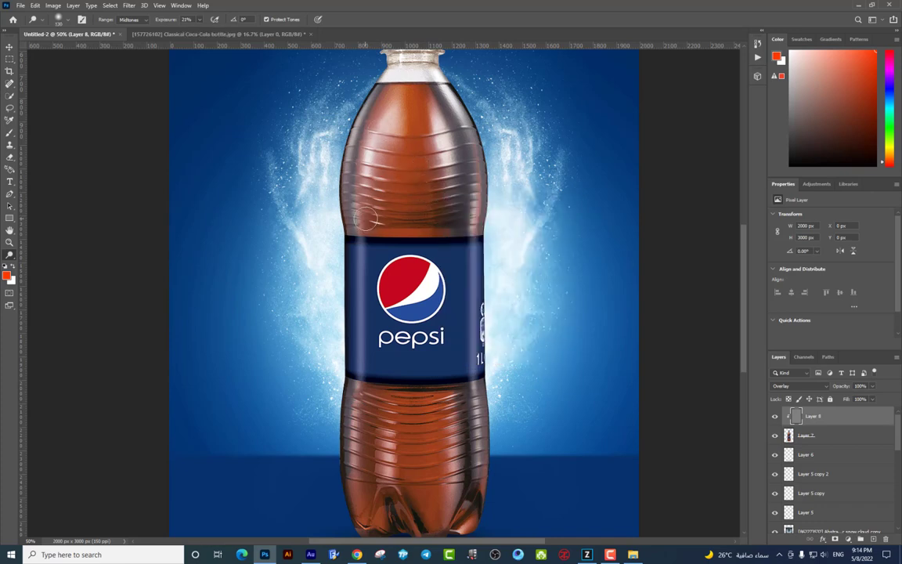
{"action": "right_click", "coordinate": [458, 160]}
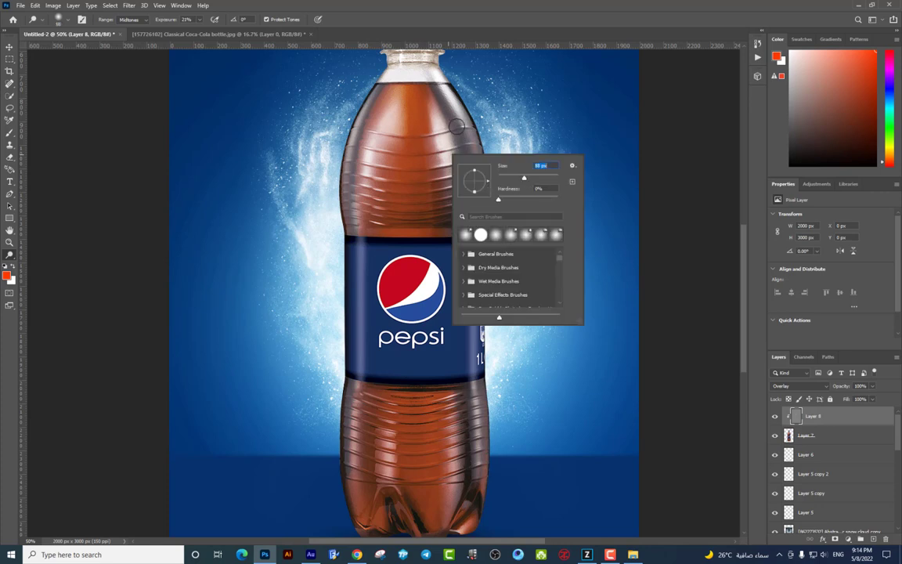
{"action": "key", "text": "Return"}
- Dodge the bottle's upper body, both shoulders, middle right side and the label's right edge
{"action": "mouse_move", "coordinate": [440, 202]}
{"action": "left_mouse_down"}
{"action": "mouse_move", "coordinate": [478, 228]}
{"action": "mouse_move", "coordinate": [449, 96]}
{"action": "left_mouse_up"}
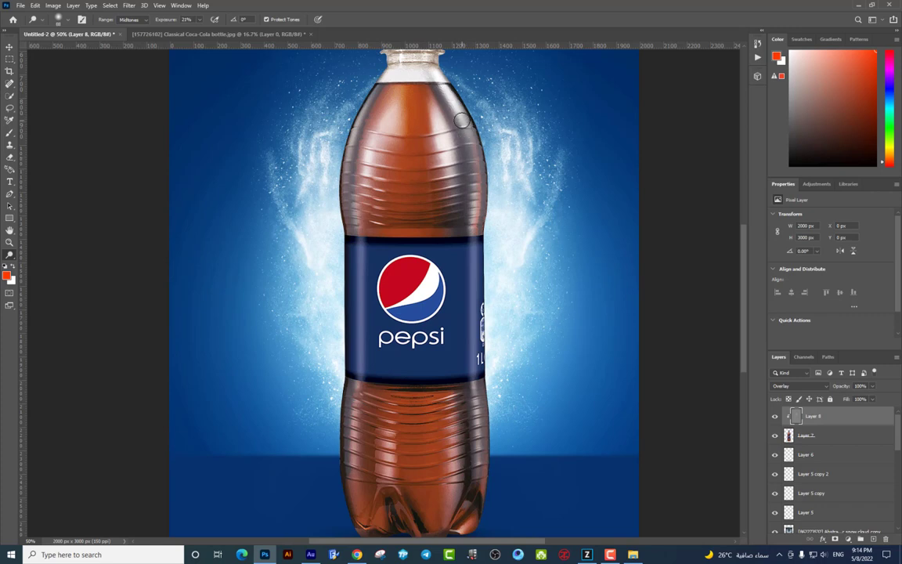
{"action": "left_click_drag", "start_coordinate": [450, 96], "coordinate": [373, 138]}
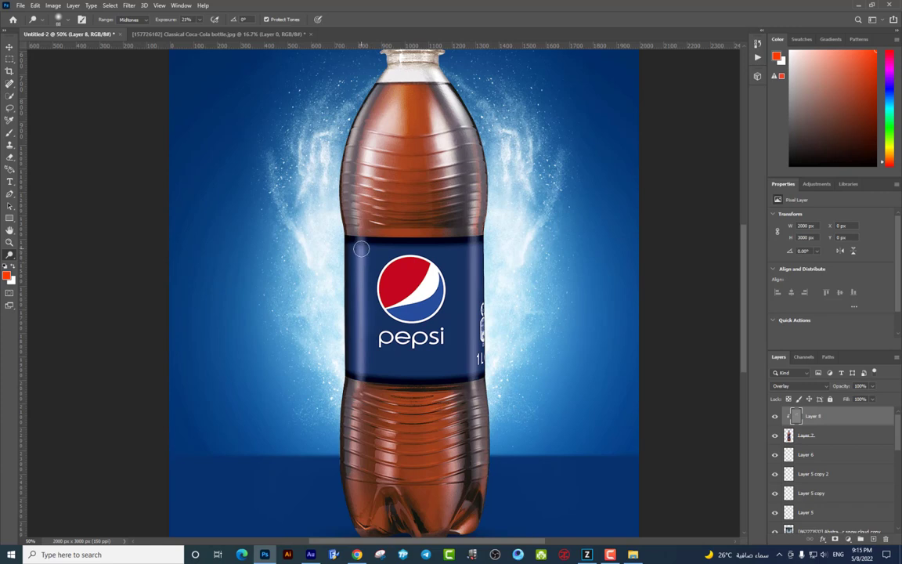
{"action": "mouse_move", "coordinate": [368, 392]}
{"action": "left_mouse_down"}
{"action": "mouse_move", "coordinate": [384, 257]}
{"action": "mouse_move", "coordinate": [360, 333]}
{"action": "left_mouse_up"}
{"action": "mouse_move", "coordinate": [474, 270]}
{"action": "left_mouse_down"}
{"action": "mouse_move", "coordinate": [498, 336]}
{"action": "mouse_move", "coordinate": [494, 253]}
{"action": "left_mouse_up"}
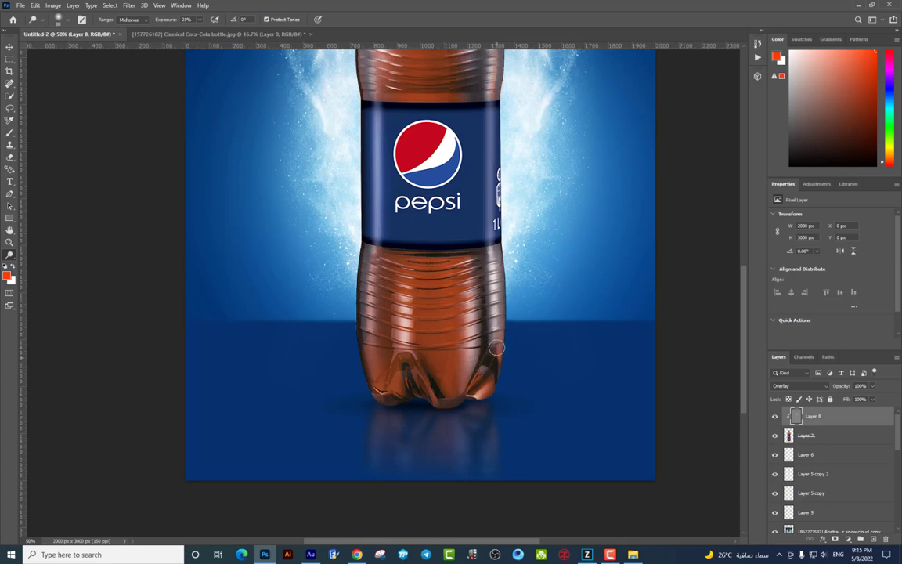
{"action": "left_click_drag", "start_coordinate": [451, 310], "coordinate": [480, 350]}
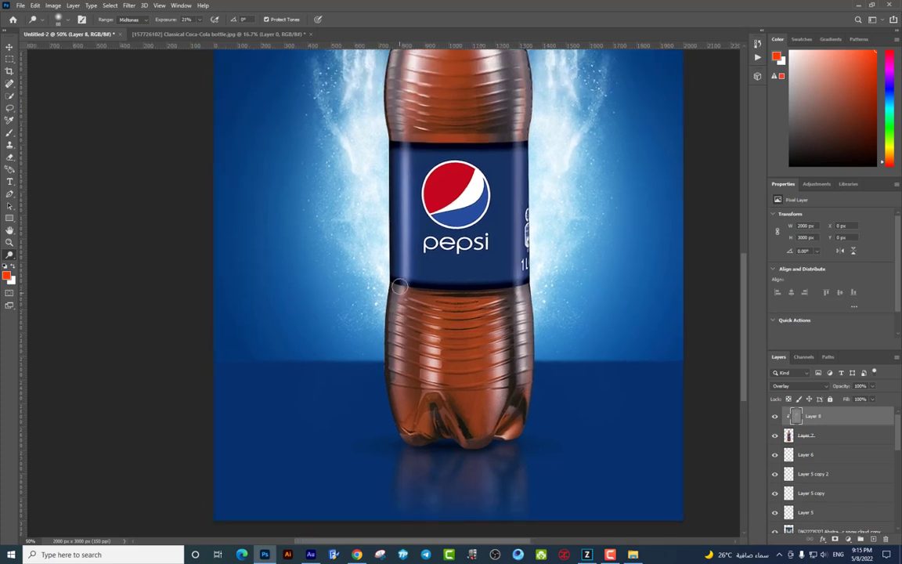
{"action": "scroll", "coordinate": [419, 405], "scroll_direction": "up", "scroll_amount": 3}
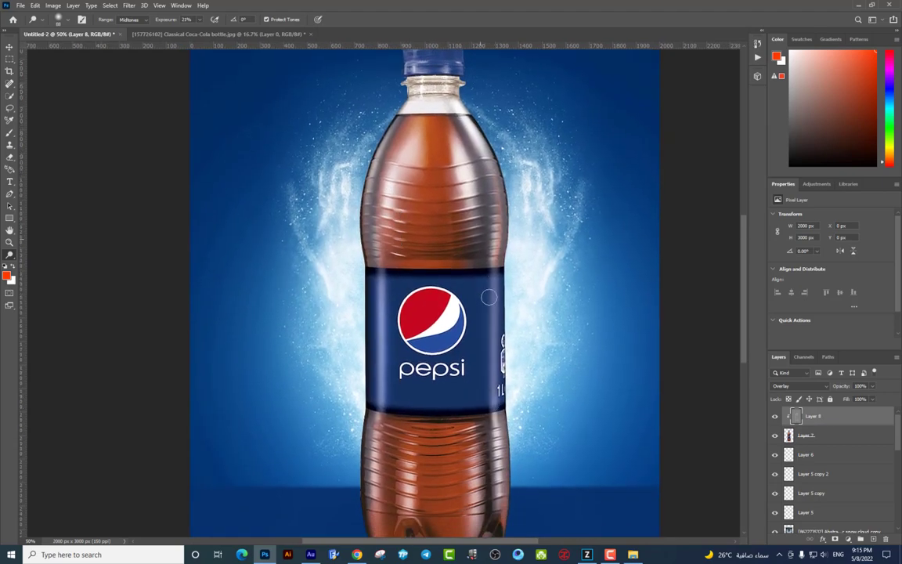
{"action": "left_click_drag", "start_coordinate": [494, 271], "coordinate": [502, 400]}
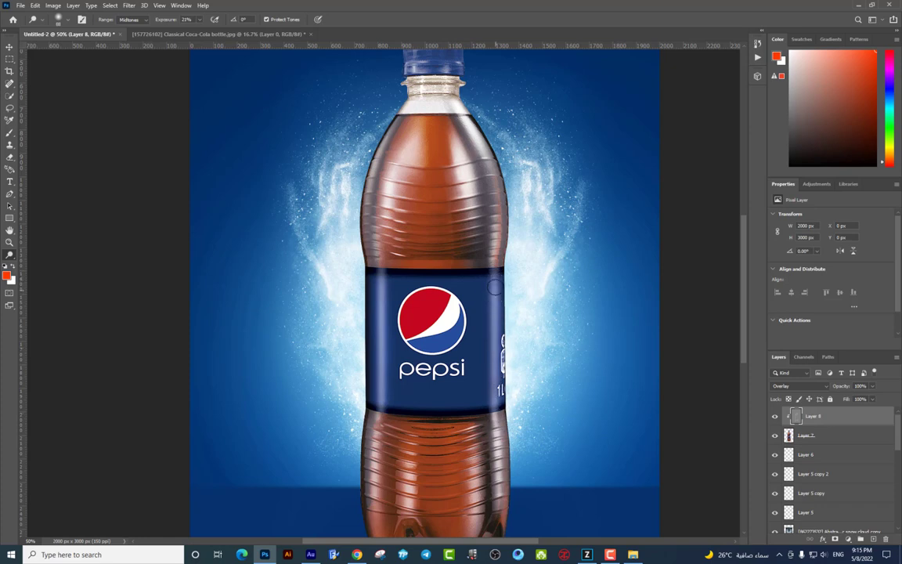
{"action": "left_click_drag", "start_coordinate": [462, 396], "coordinate": [477, 232]}
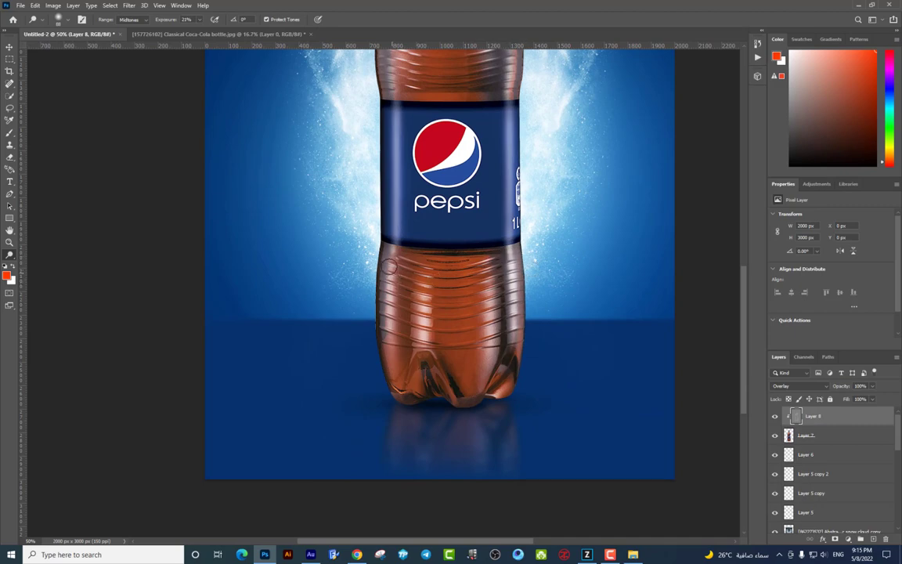
{"action": "scroll", "coordinate": [396, 301], "scroll_direction": "up", "scroll_amount": 3}
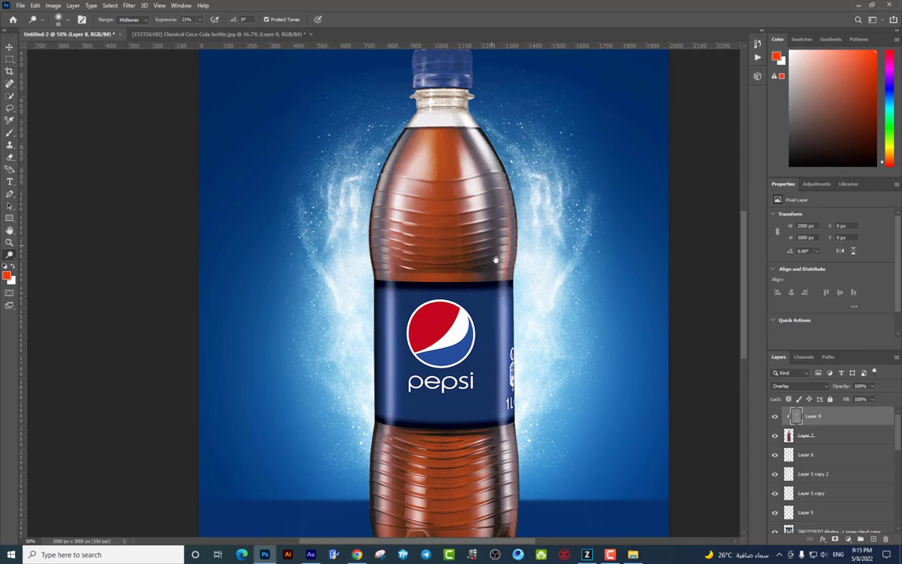
{"action": "scroll", "coordinate": [501, 313], "scroll_direction": "up", "scroll_amount": 2}
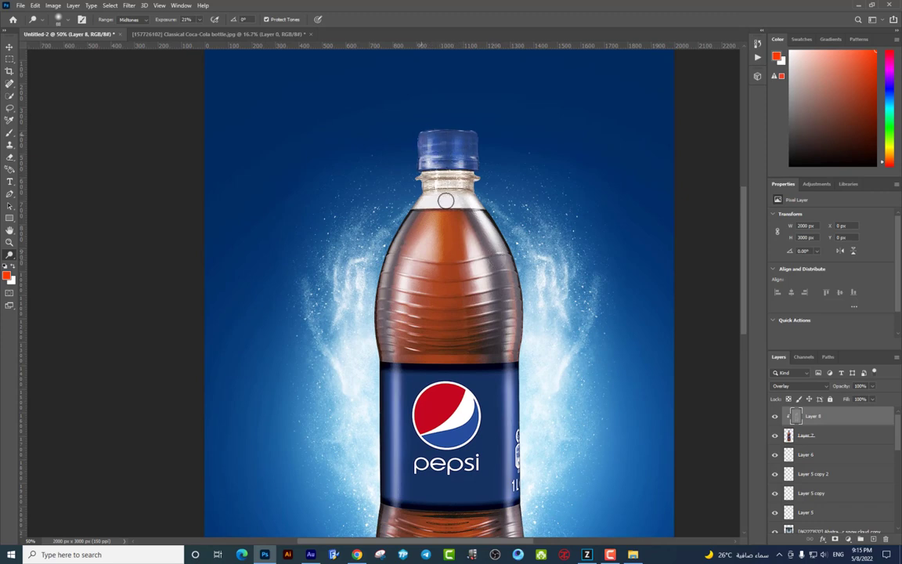
{"action": "scroll", "coordinate": [448, 156], "scroll_direction": "down", "scroll_amount": 1}
{"action": "scroll", "coordinate": [437, 223], "scroll_direction": "down", "scroll_amount": 1}
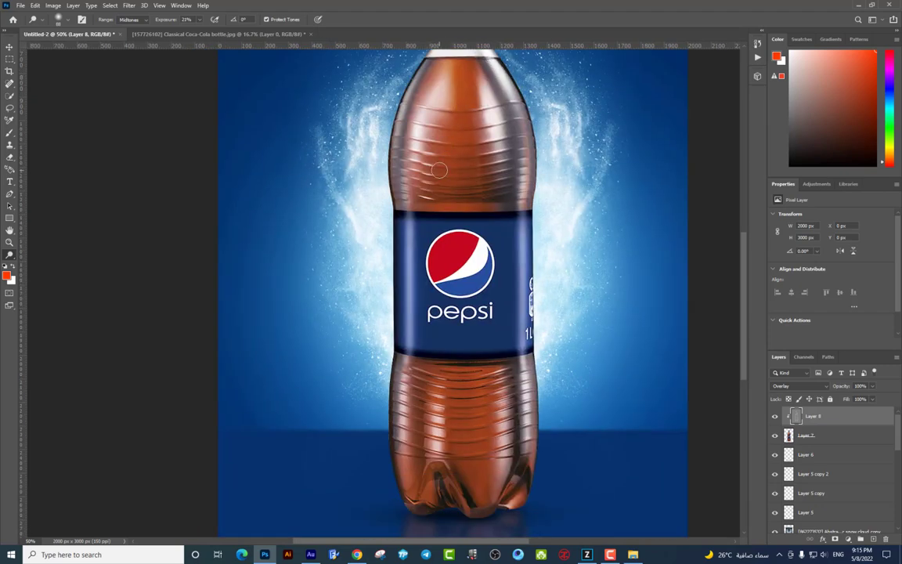
- Zoom out and toggle the dodged layer and Layer 8 to compare before and after
{"action": "key", "text": "ctrl+minus"}
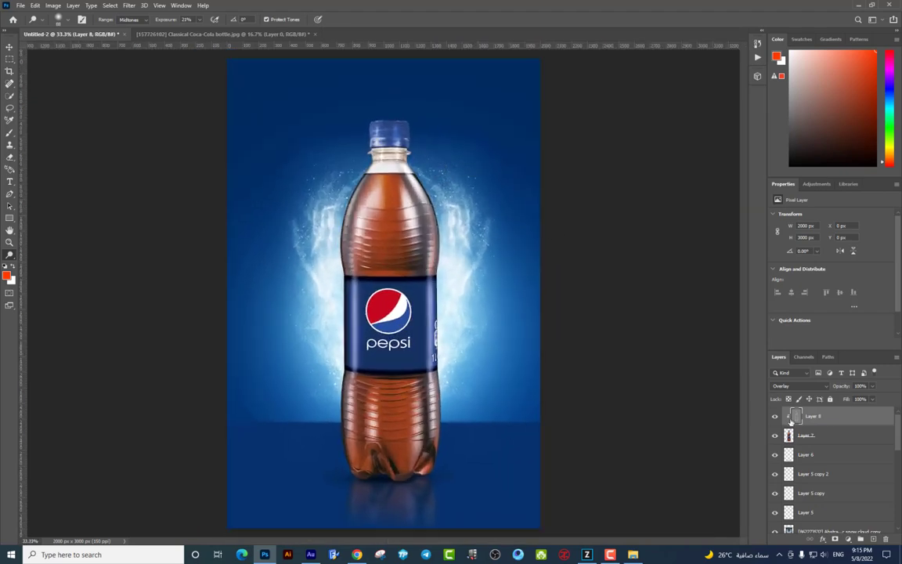
{"action": "key", "text": "ctrl+comma"}
{"action": "key", "text": "ctrl+comma"}
{"action": "key", "text": "ctrl+comma"}
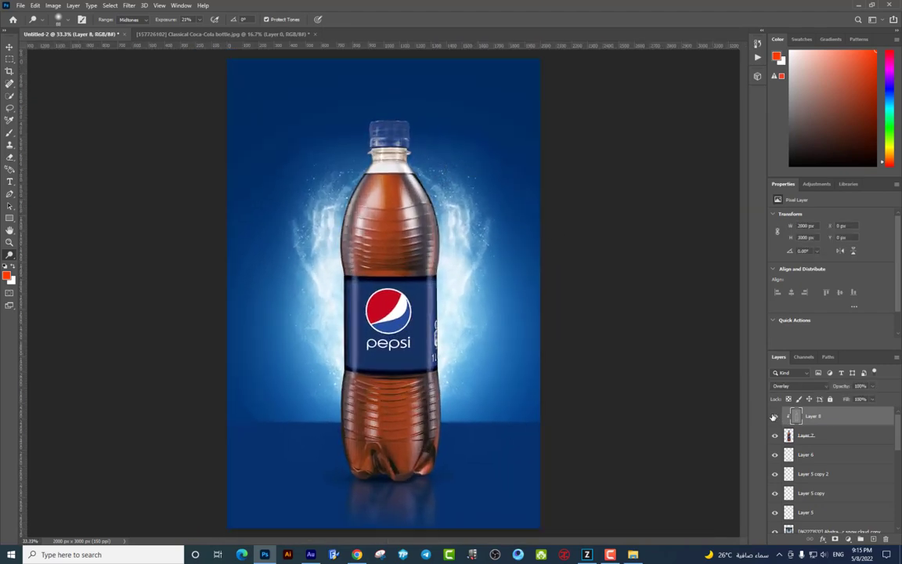
{"action": "key", "text": "ctrl+comma"}
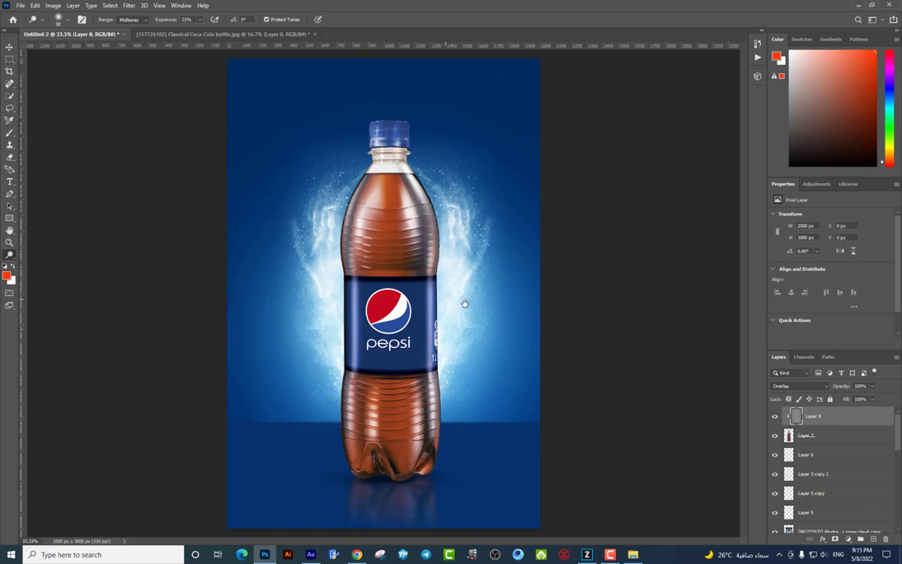
{"action": "key", "text": "ctrl+plus"}
{"action": "left_click_drag", "start_coordinate": [468, 295], "coordinate": [510, 271]}
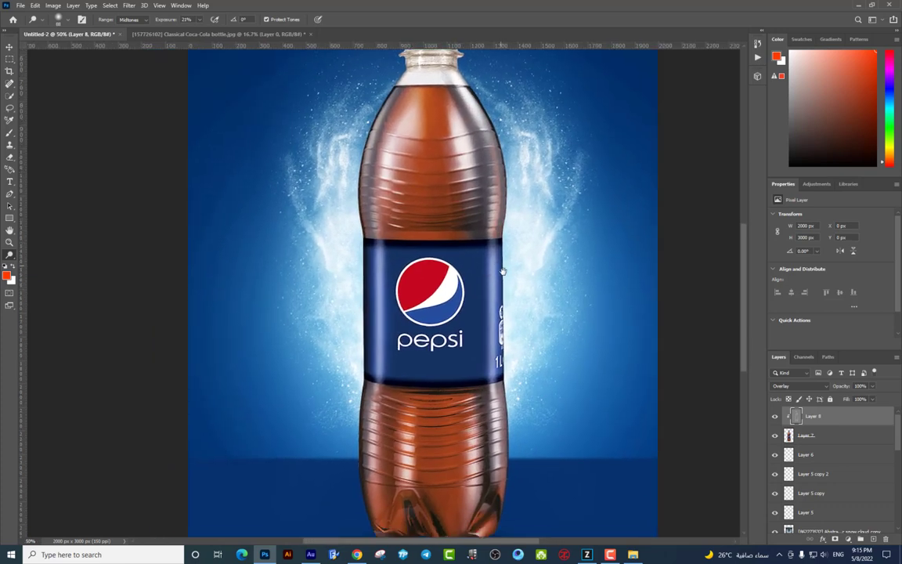
{"action": "left_click", "coordinate": [775, 416]}
{"action": "left_click", "coordinate": [775, 417]}
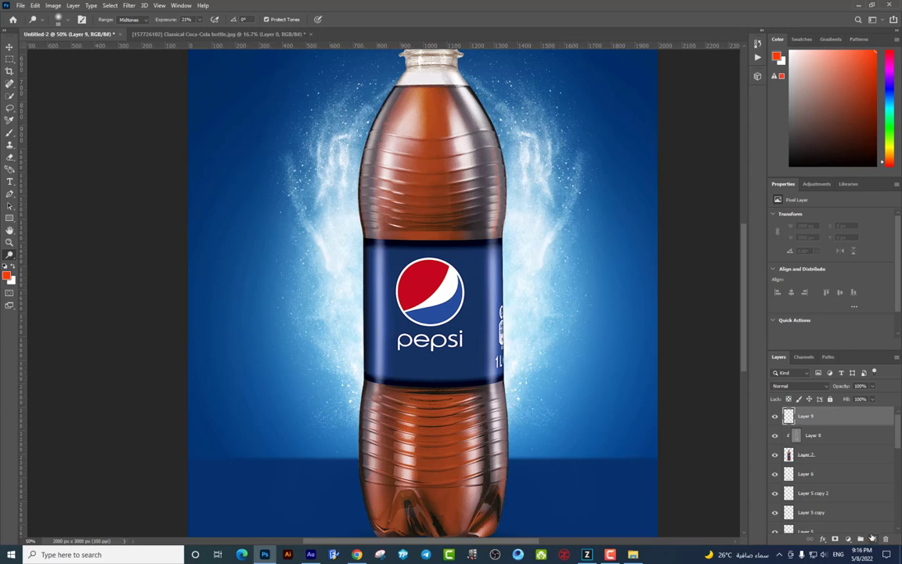
- Clip the new Layer 9 to the bottle, fill it with 50% gray and set it to Overlay
{"action": "key", "text": "ctrl+alt+g"}
{"action": "left_click", "coordinate": [35, 6]}
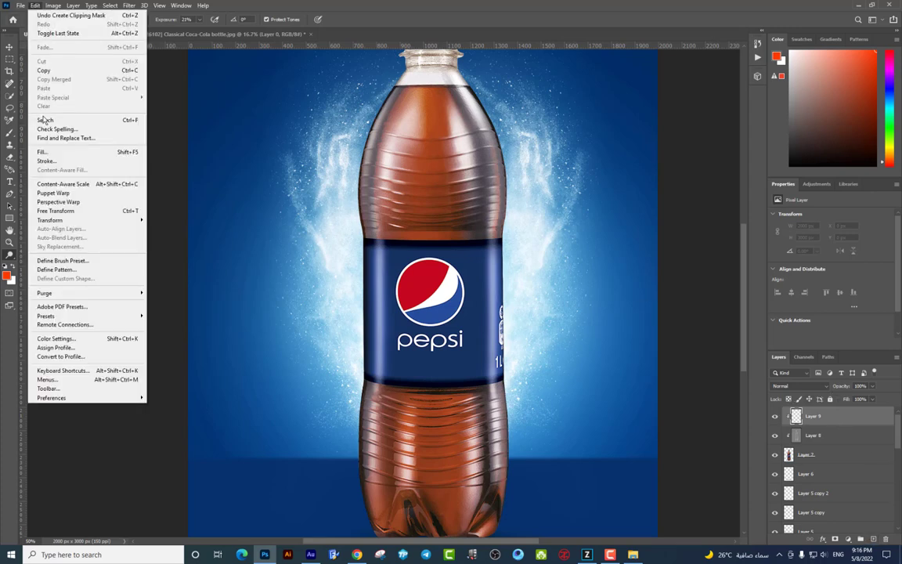
{"action": "left_click", "coordinate": [47, 152]}
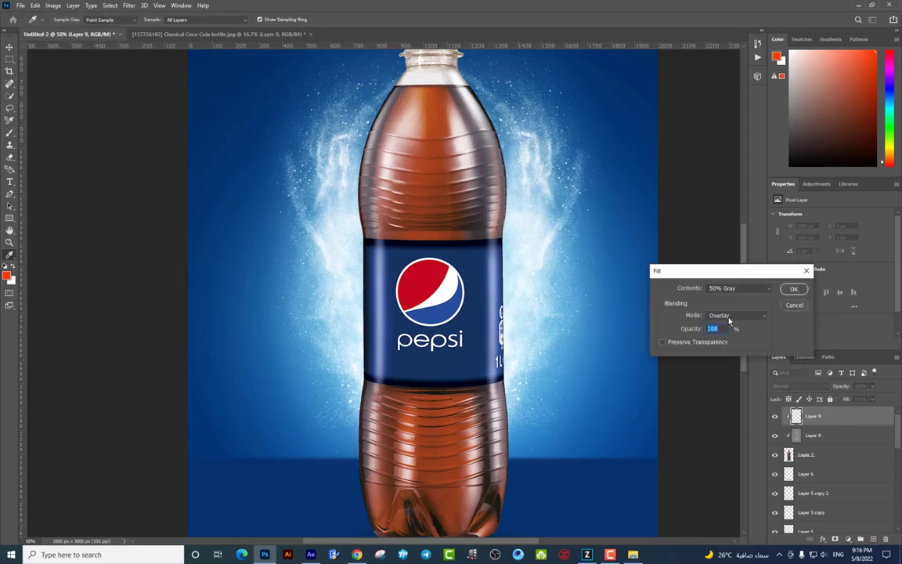
{"action": "left_click", "coordinate": [793, 289]}
{"action": "key", "text": "o"}
{"action": "left_click", "coordinate": [794, 386]}
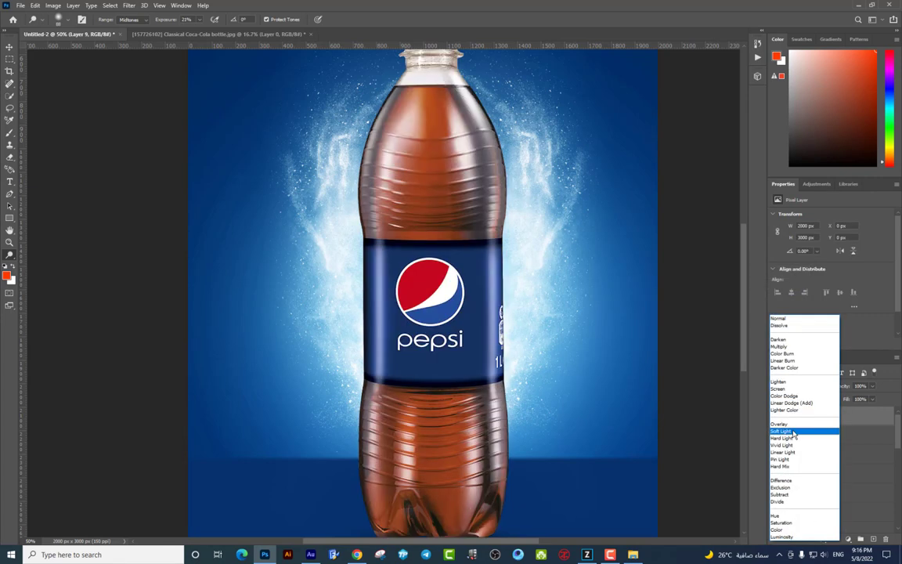
{"action": "left_click", "coordinate": [798, 425]}
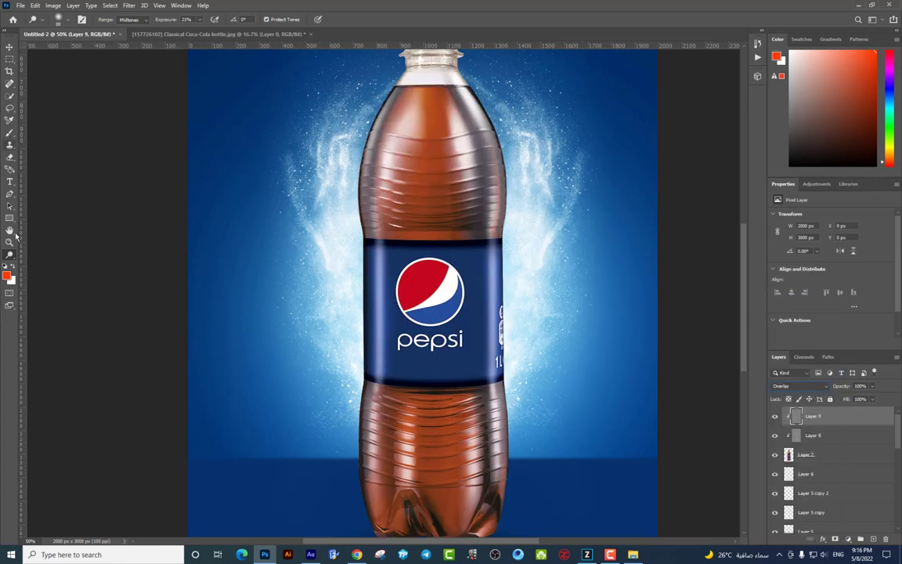
- Switch to the dodge/burn toning tool and adjust its brush size
{"action": "left_click", "coordinate": [10, 255]}
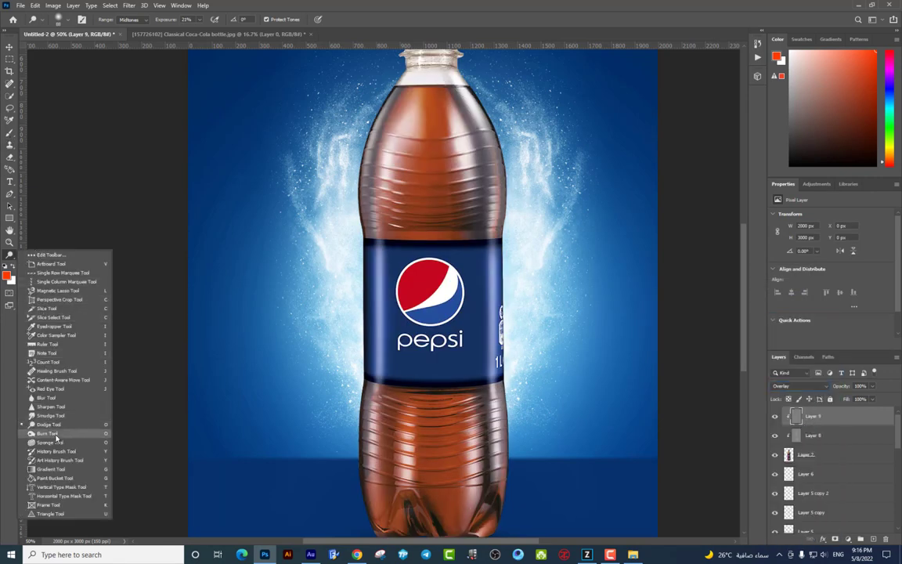
{"action": "left_click", "coordinate": [48, 433]}
{"action": "scroll", "coordinate": [528, 212], "scroll_direction": "up", "scroll_amount": 1}
{"action": "scroll", "coordinate": [479, 225], "scroll_direction": "up", "scroll_amount": 1}
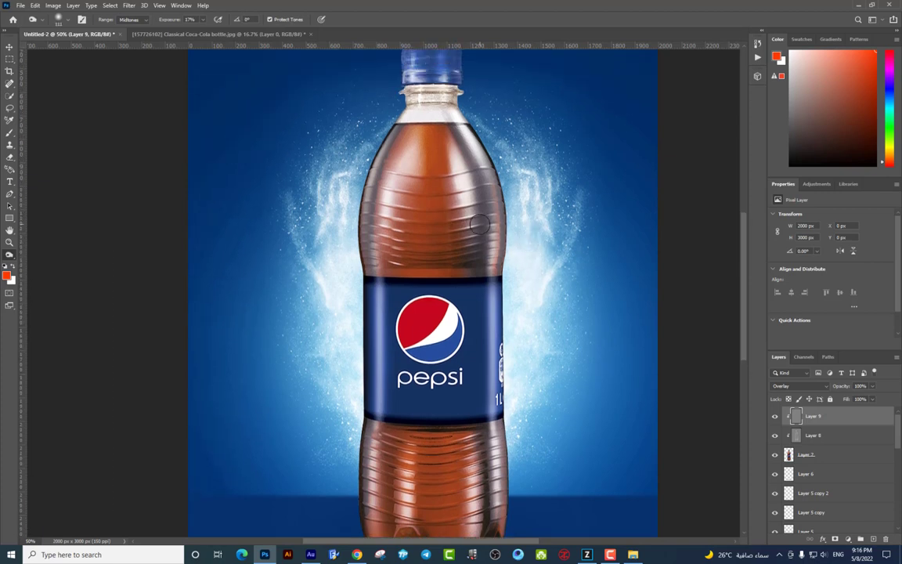
{"action": "right_click", "coordinate": [479, 225]}
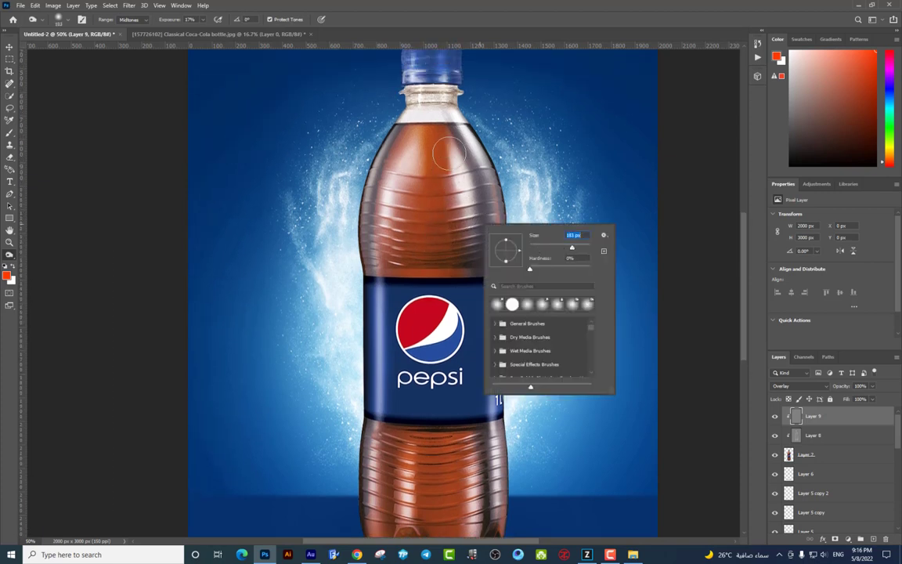
{"action": "left_click", "coordinate": [391, 131]}
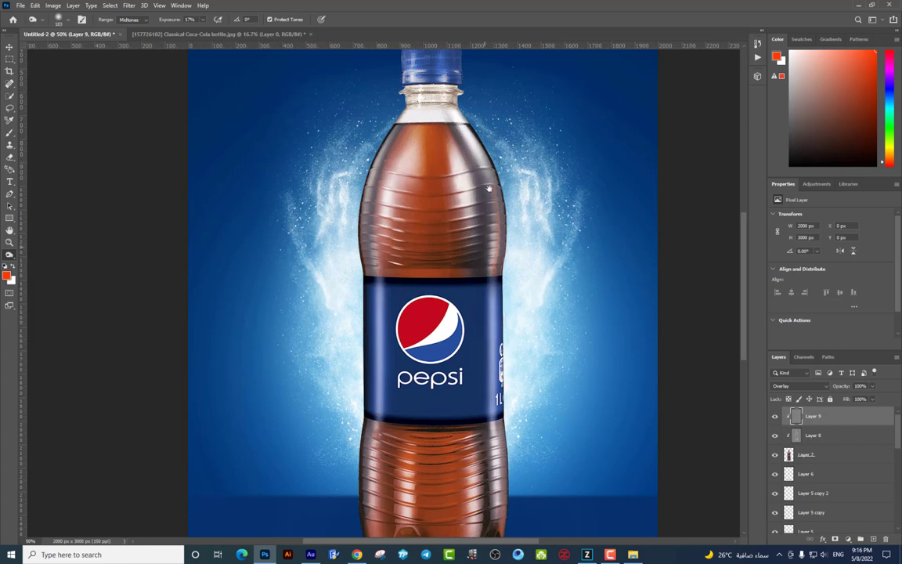
- Toggle Layer 9 off and on to compare the bottle's shine
{"action": "scroll", "coordinate": [489, 188], "scroll_direction": "down", "scroll_amount": 3}
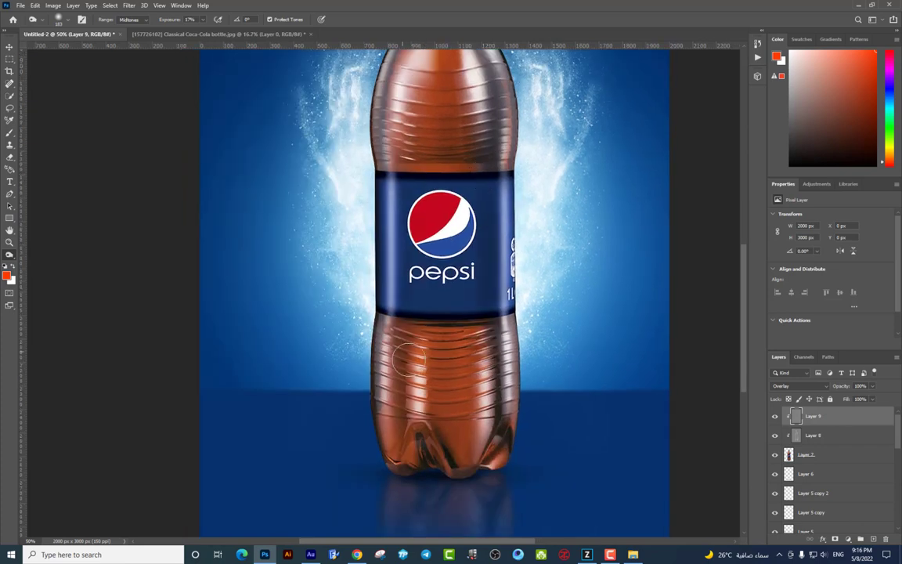
{"action": "scroll", "coordinate": [407, 360], "scroll_direction": "down", "scroll_amount": 1}
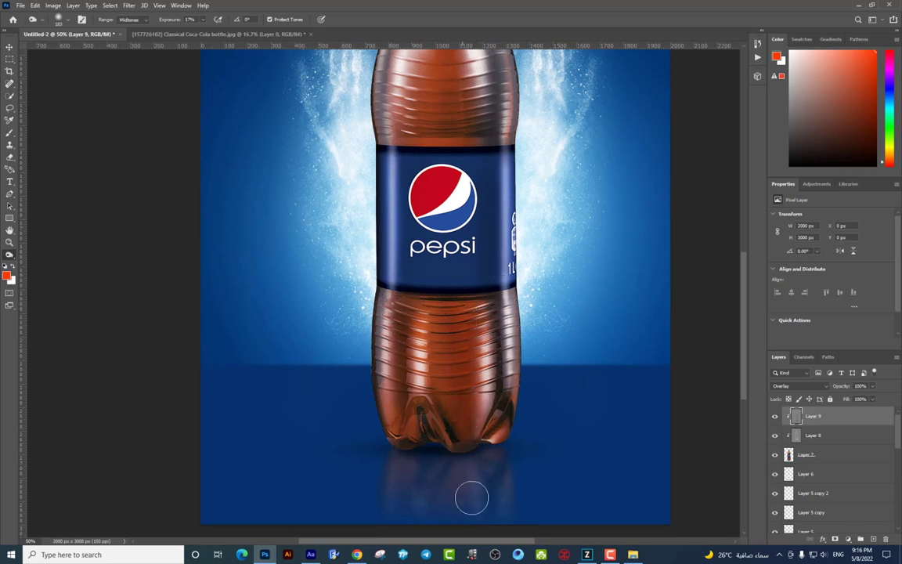
{"action": "scroll", "coordinate": [465, 427], "scroll_direction": "up", "scroll_amount": 5}
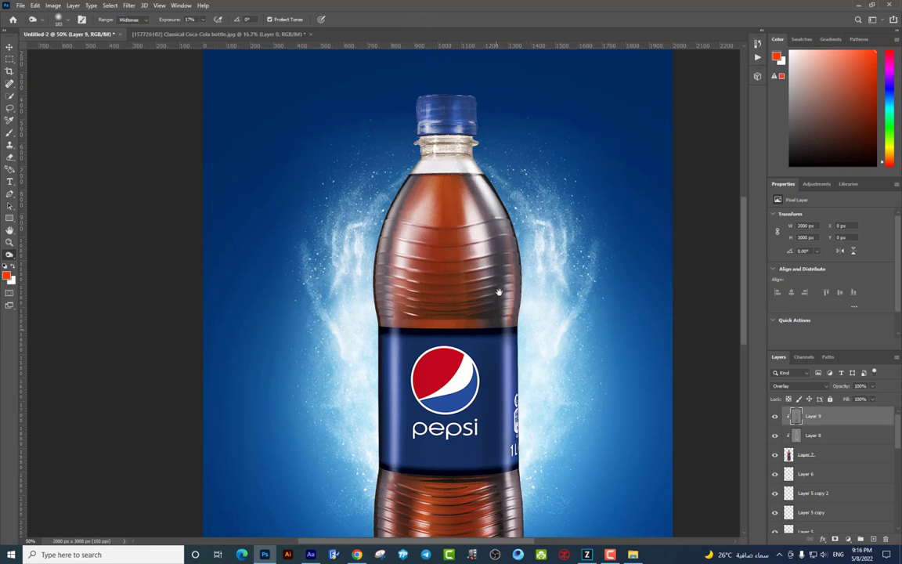
{"action": "scroll", "coordinate": [498, 292], "scroll_direction": "down", "scroll_amount": 1}
{"action": "scroll", "coordinate": [369, 368], "scroll_direction": "down", "scroll_amount": 4}
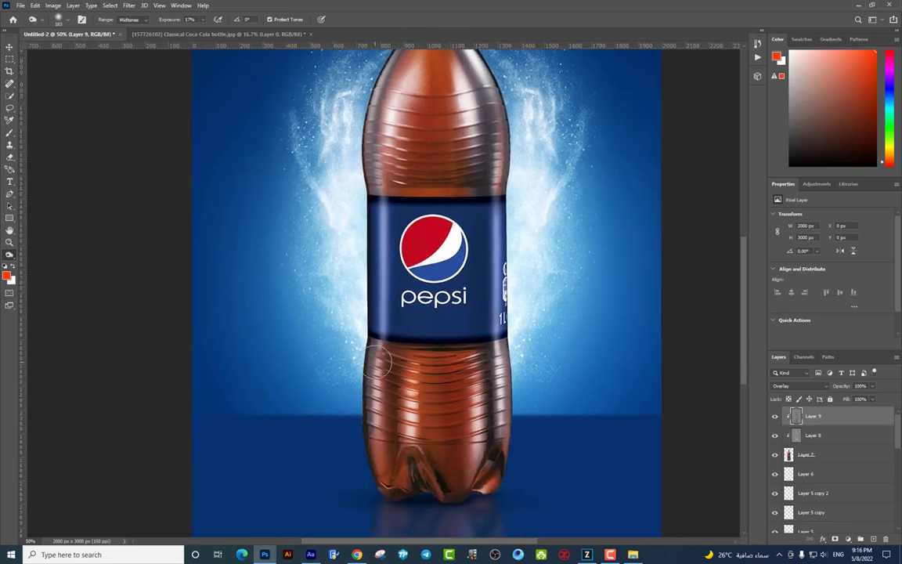
{"action": "scroll", "coordinate": [451, 280], "scroll_direction": "up", "scroll_amount": 4}
{"action": "scroll", "coordinate": [448, 162], "scroll_direction": "up", "scroll_amount": 1}
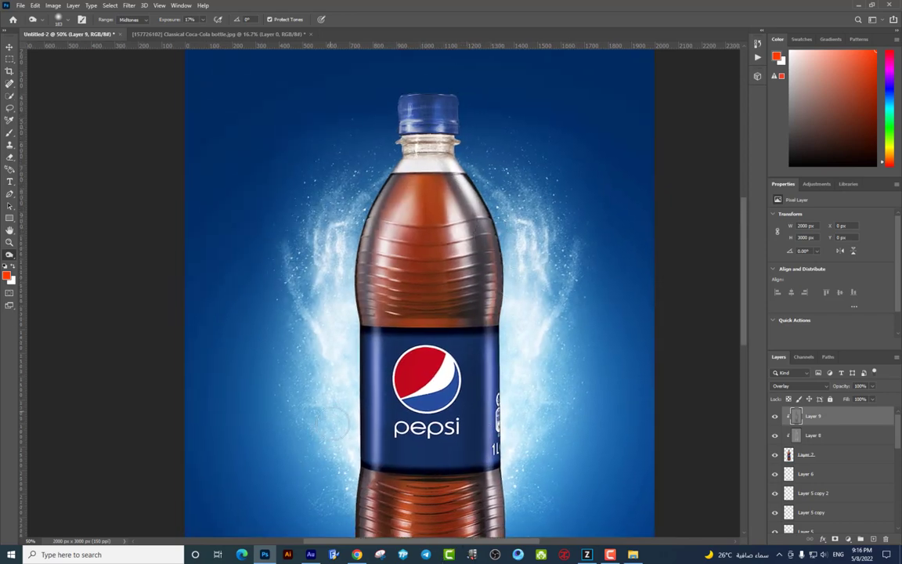
{"action": "scroll", "coordinate": [299, 419], "scroll_direction": "down", "scroll_amount": 1}
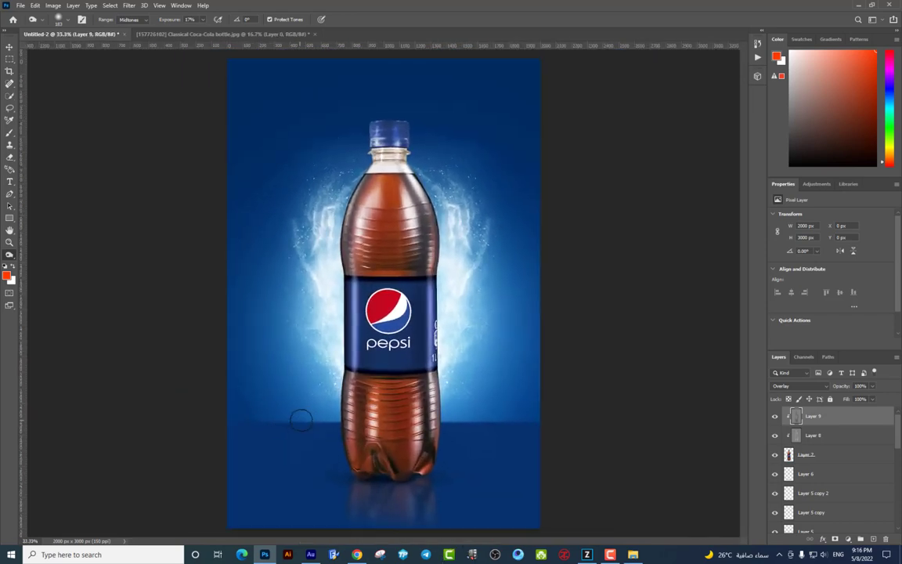
{"action": "left_click", "coordinate": [776, 417]}
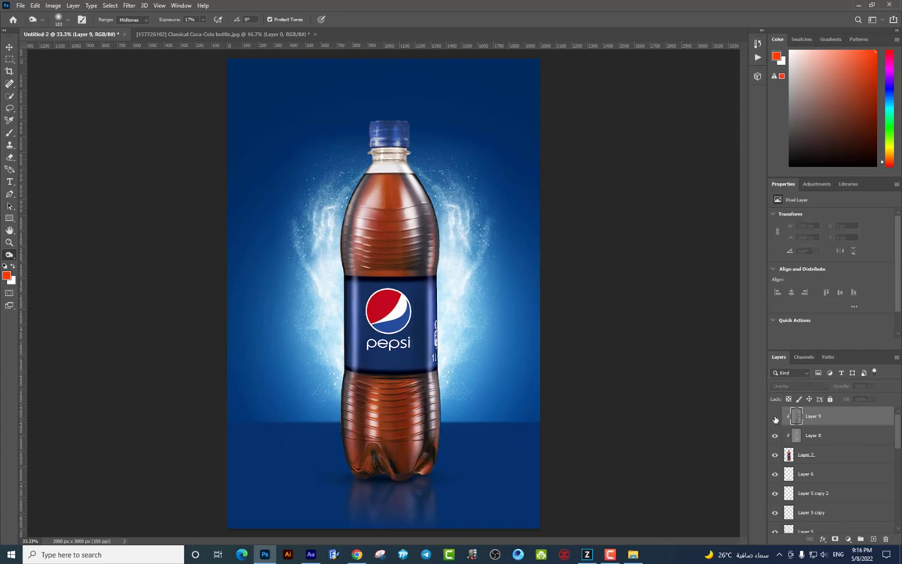
{"action": "left_click", "coordinate": [776, 418]}
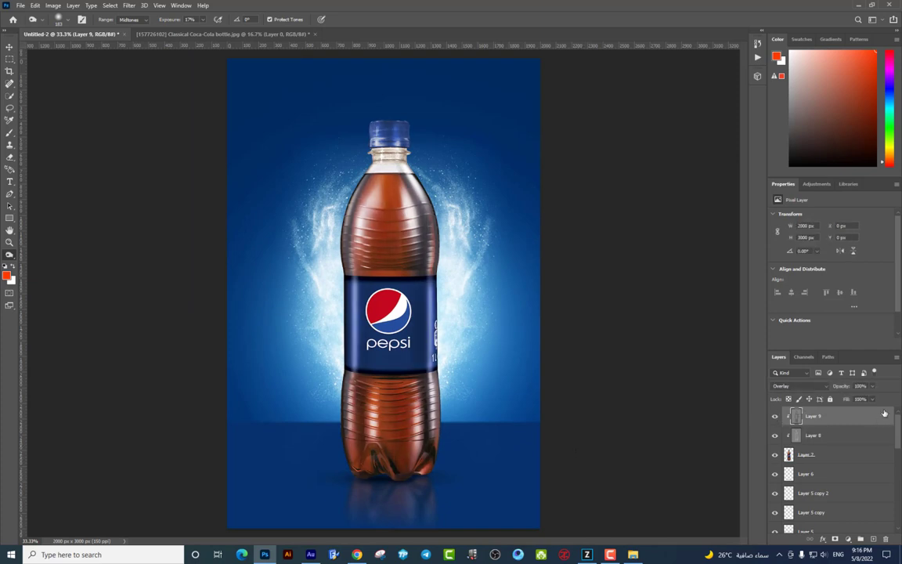
- Lower Layer 9's opacity to 75% and add a Color Balance adjustment clipped to it
{"action": "left_click_drag", "start_coordinate": [873, 388], "coordinate": [859, 403]}
{"action": "key", "text": "ctrl+minus"}
{"action": "key", "text": "ctrl+0"}
{"action": "left_click", "coordinate": [849, 540]}
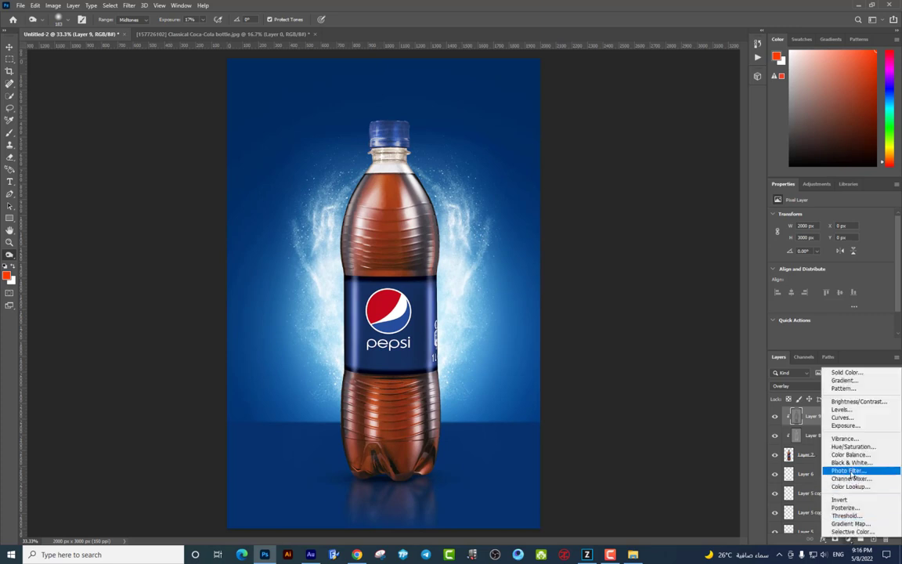
{"action": "left_click", "coordinate": [853, 458]}
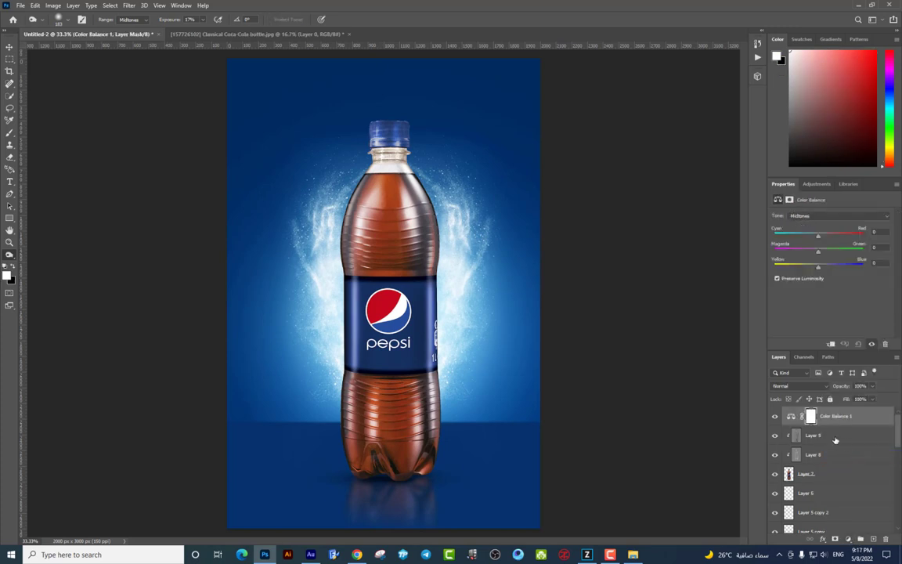
{"action": "left_click", "coordinate": [848, 426], "text": "alt"}
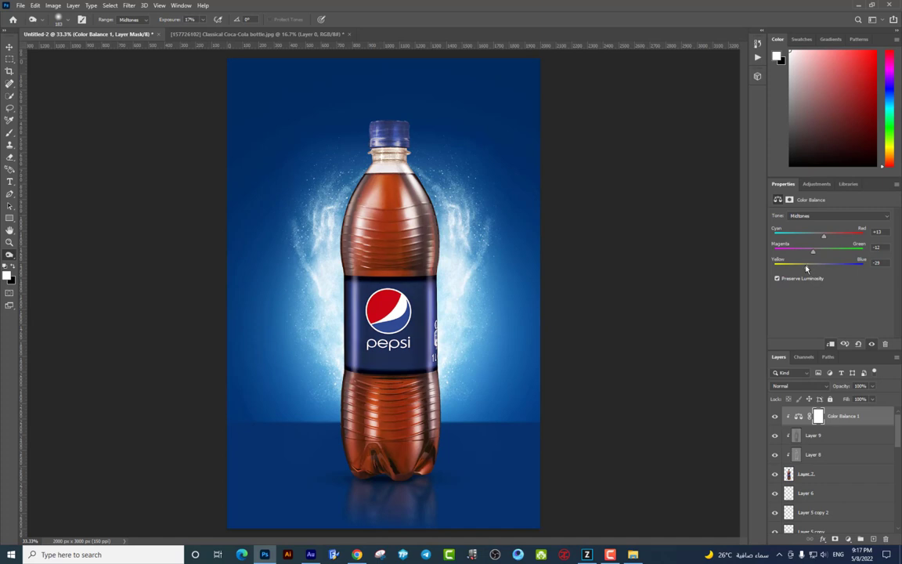
- Shift Color Balance highlights toward red and yellow, and set shadows to Red +10, Green −4
{"action": "left_click", "coordinate": [822, 218]}
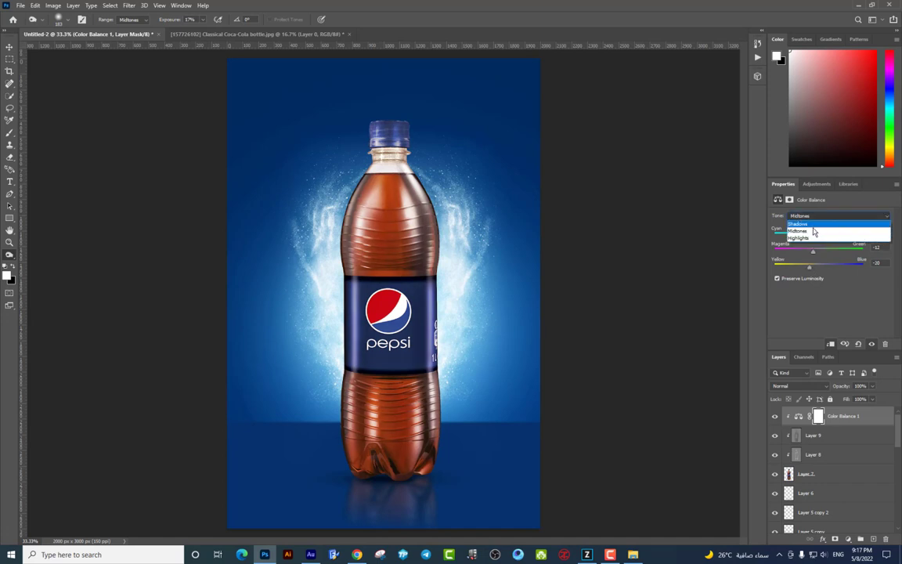
{"action": "left_click", "coordinate": [816, 236]}
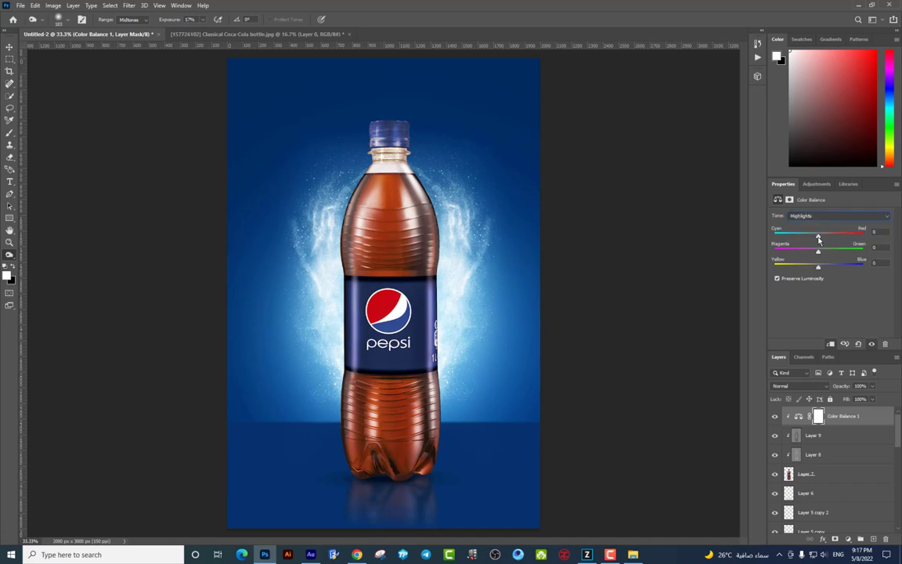
{"action": "left_click_drag", "start_coordinate": [819, 240], "coordinate": [821, 253]}
{"action": "left_click_drag", "start_coordinate": [820, 269], "coordinate": [820, 270]}
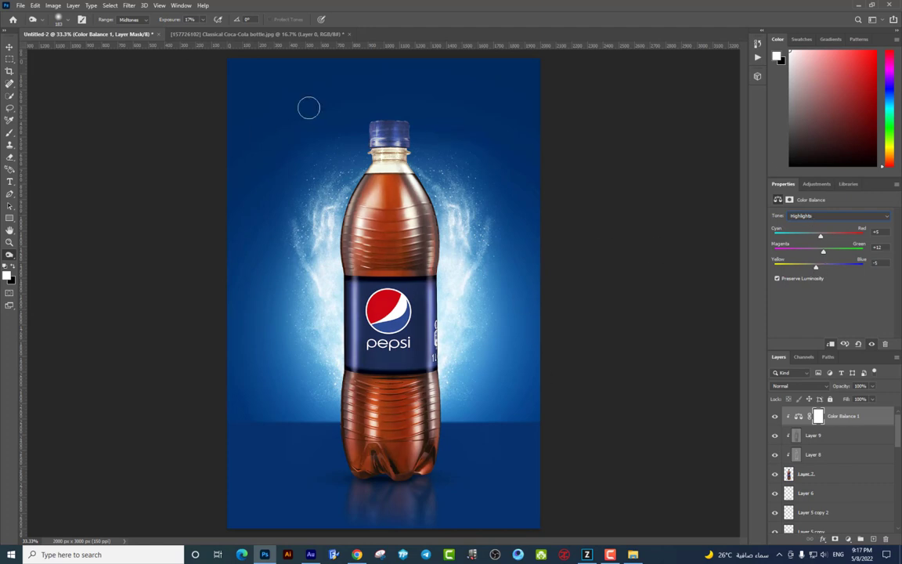
{"action": "left_click", "coordinate": [828, 214]}
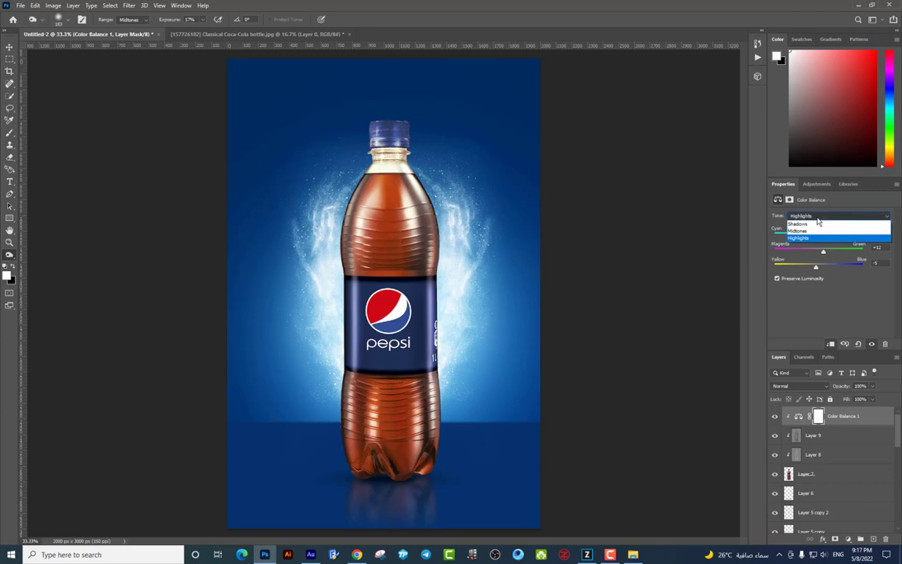
{"action": "left_click", "coordinate": [820, 226]}
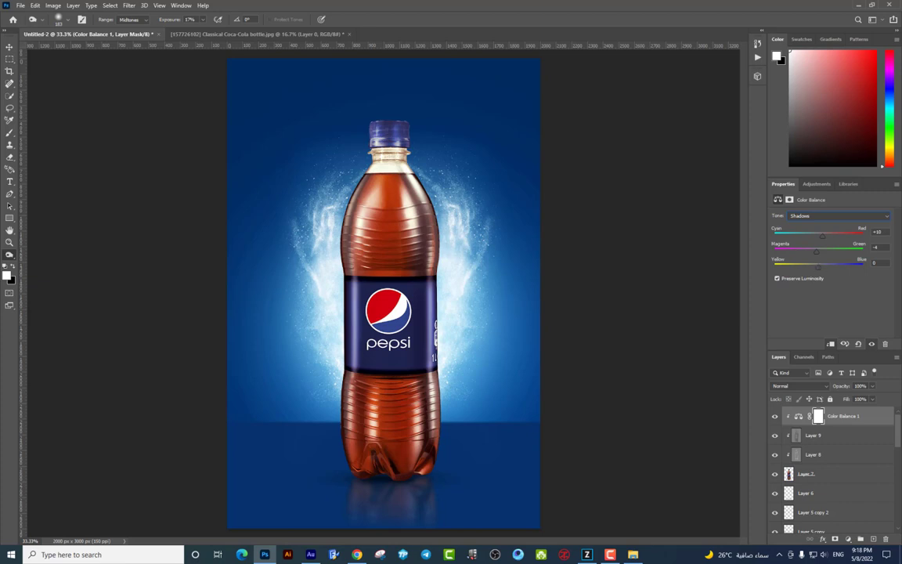
{"action": "left_click", "coordinate": [10, 48]}
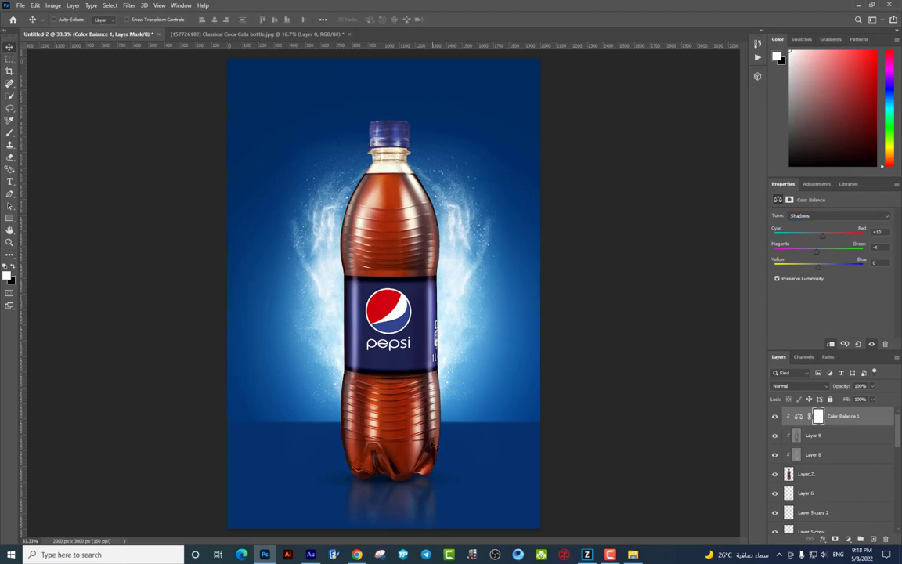
- Nudge Layer 5 at the bottle's base +46/+25 px and toggle Color Balance 1 to compare
{"action": "right_click", "coordinate": [435, 479]}
{"action": "left_click", "coordinate": [450, 523]}
{"action": "left_click_drag", "start_coordinate": [451, 482], "coordinate": [479, 487]}
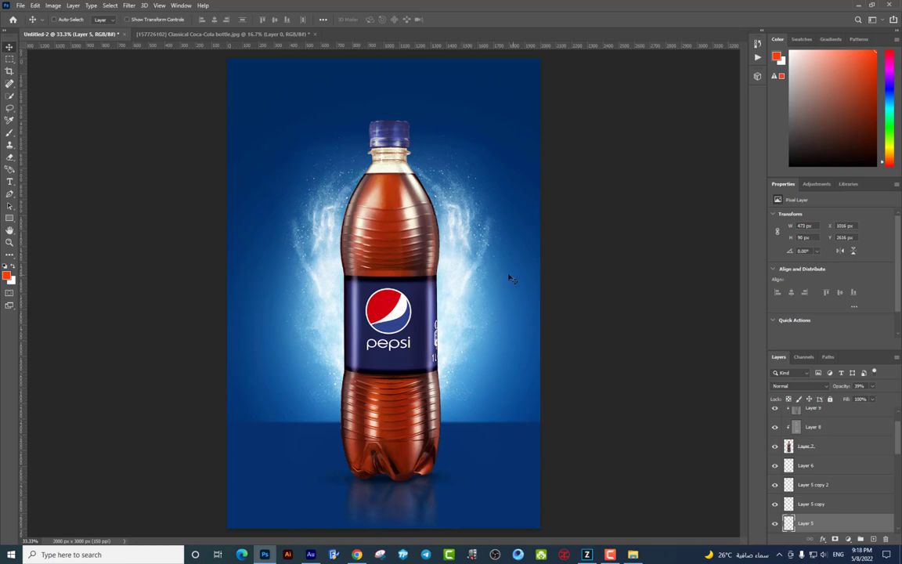
{"action": "scroll", "coordinate": [846, 454], "scroll_direction": "up", "scroll_amount": 1}
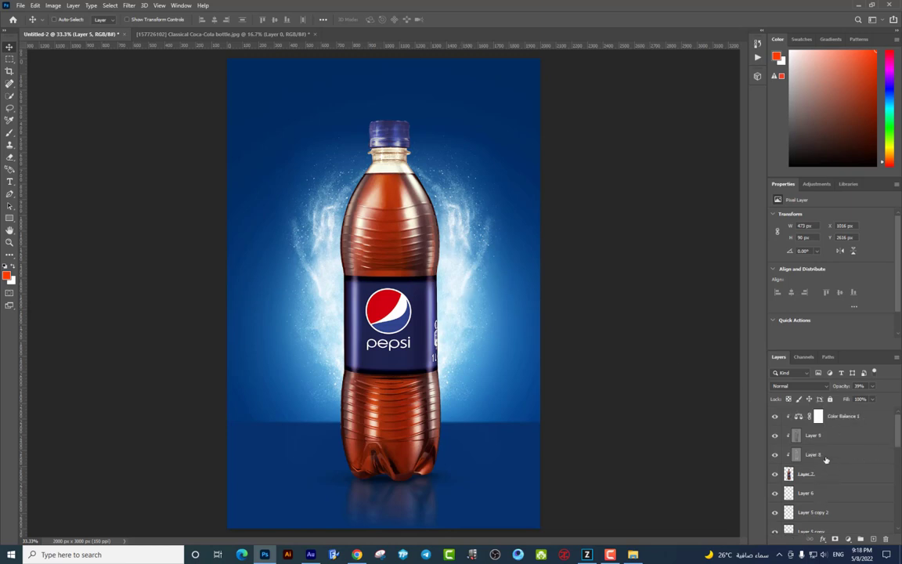
{"action": "left_click", "coordinate": [775, 416]}
- Open the iStock website in a new browser tab and start a search
{"action": "left_click", "coordinate": [356, 554]}
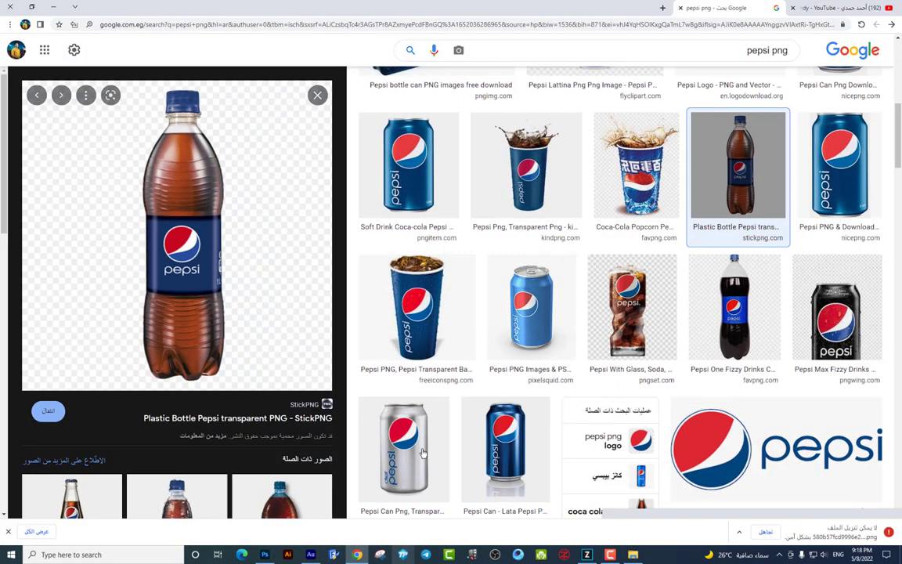
{"action": "left_click", "coordinate": [662, 7]}
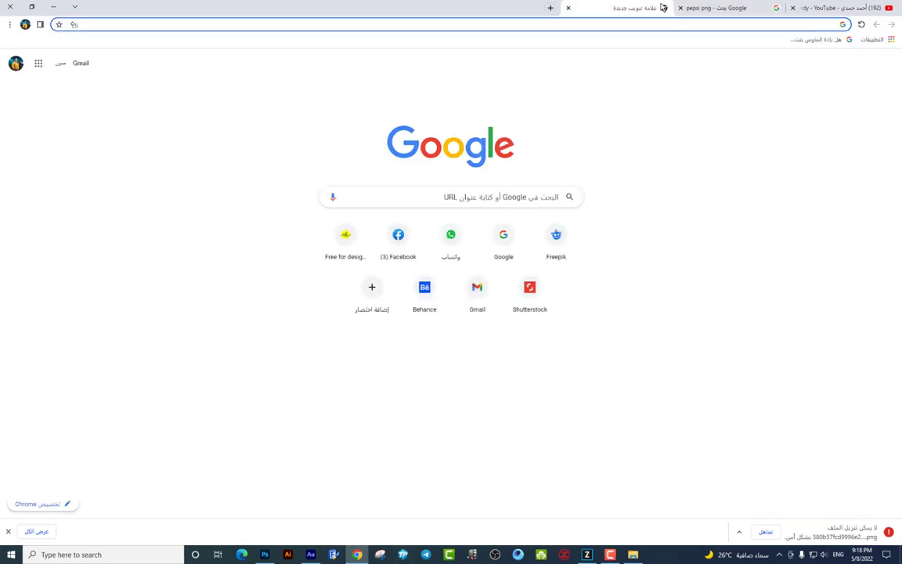
{"action": "type", "text": "istockphoto.com"}
{"action": "key", "text": "Return"}
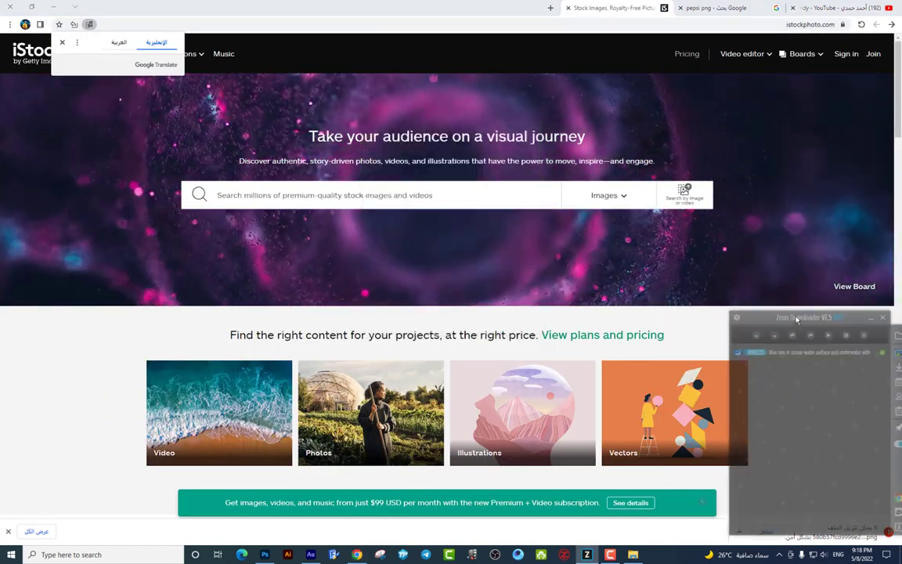
{"action": "left_click", "coordinate": [404, 192]}
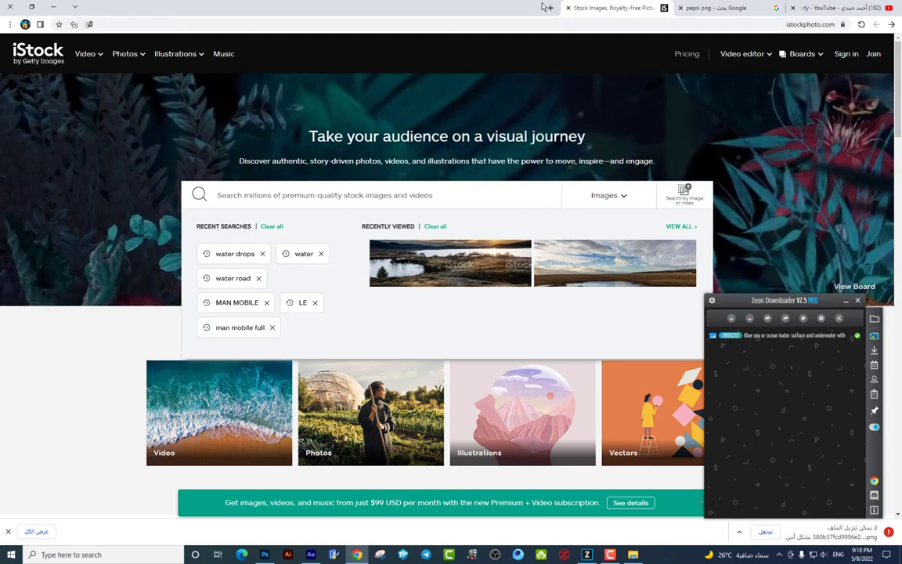
- Open Google Translate in another new tab
{"action": "double_click", "coordinate": [517, 10]}
{"action": "double_click", "coordinate": [427, 11]}
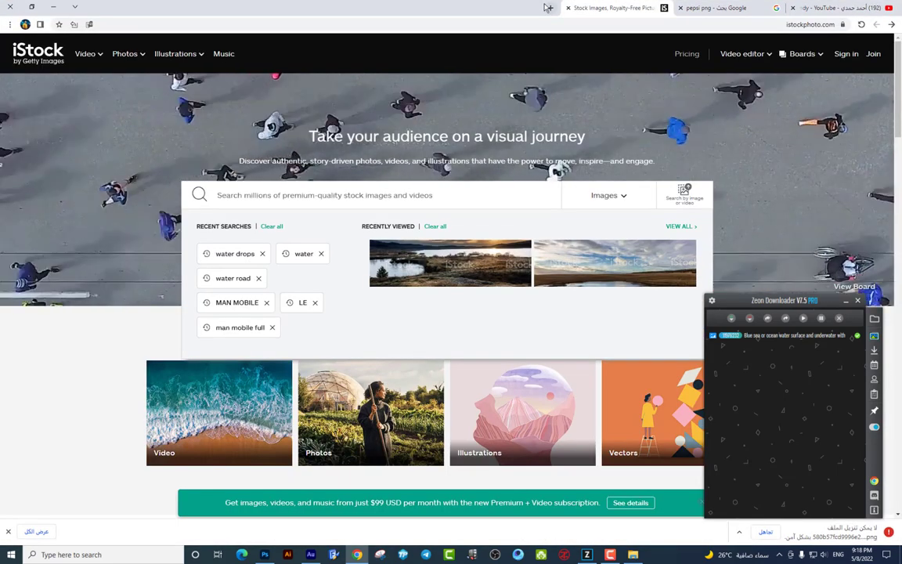
{"action": "left_click", "coordinate": [438, 7]}
{"action": "left_click", "coordinate": [38, 63]}
{"action": "left_click", "coordinate": [110, 175]}
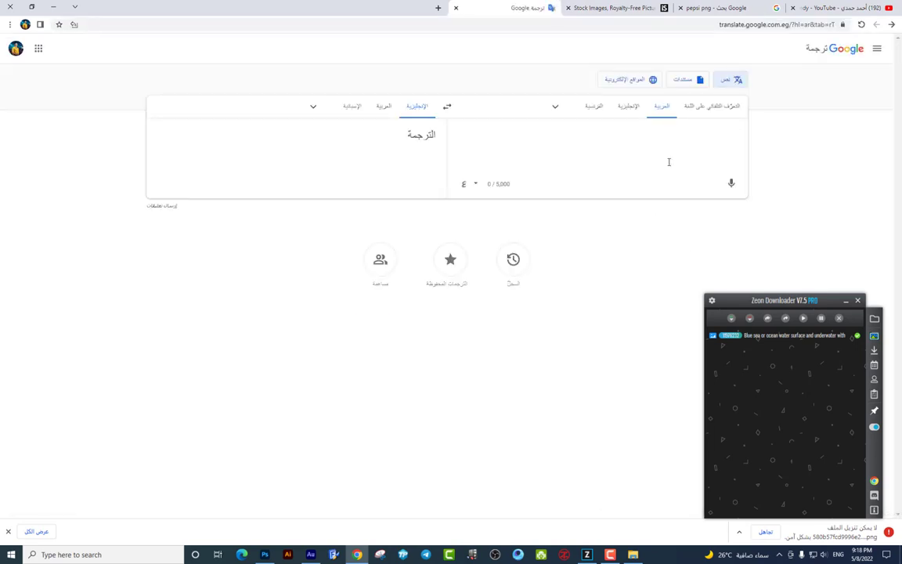
- Translate 'قطرات مياه' into 'water drops' and search iStock for it
{"action": "type", "text": "قط"}
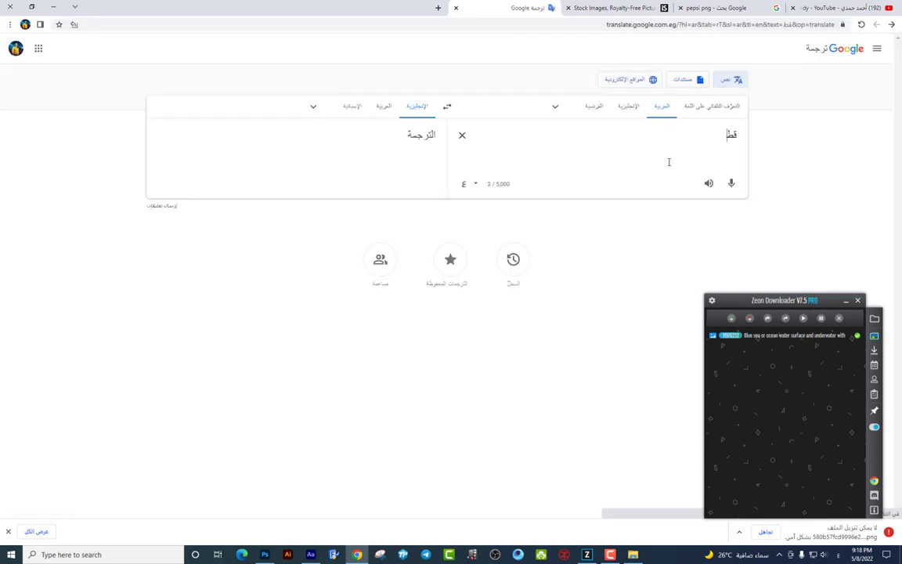
{"action": "type", "text": "رات مياه"}
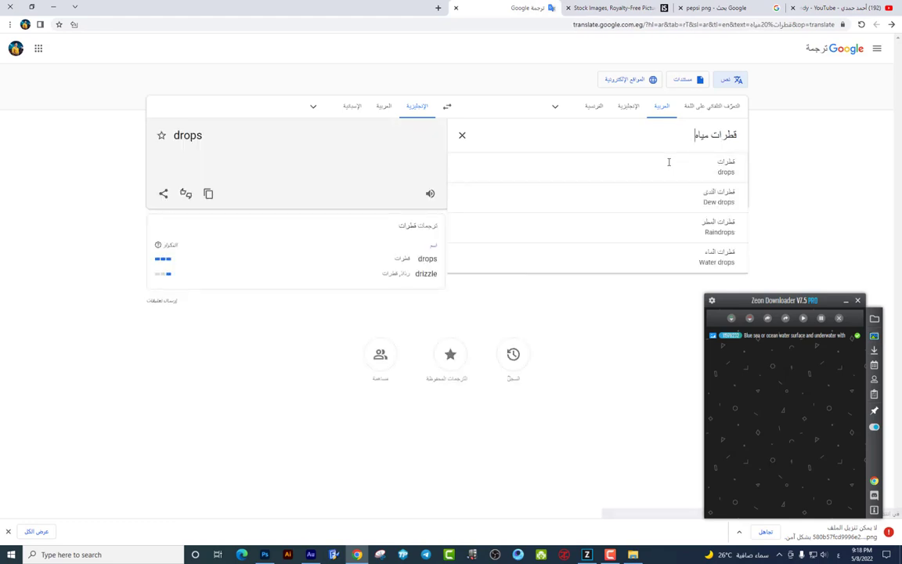
{"action": "left_click", "coordinate": [208, 194]}
{"action": "left_click", "coordinate": [611, 8]}
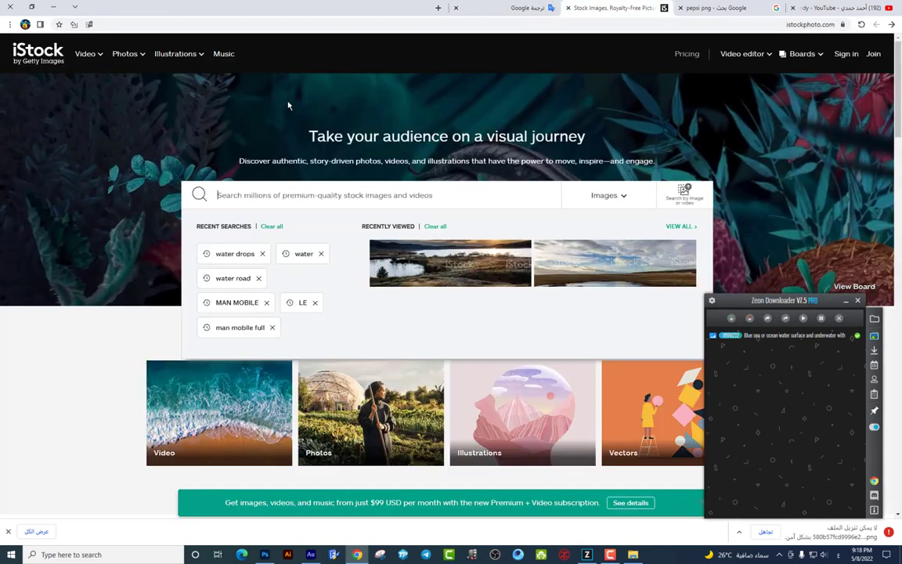
{"action": "left_click", "coordinate": [267, 196]}
{"action": "key", "text": "ctrl+v"}
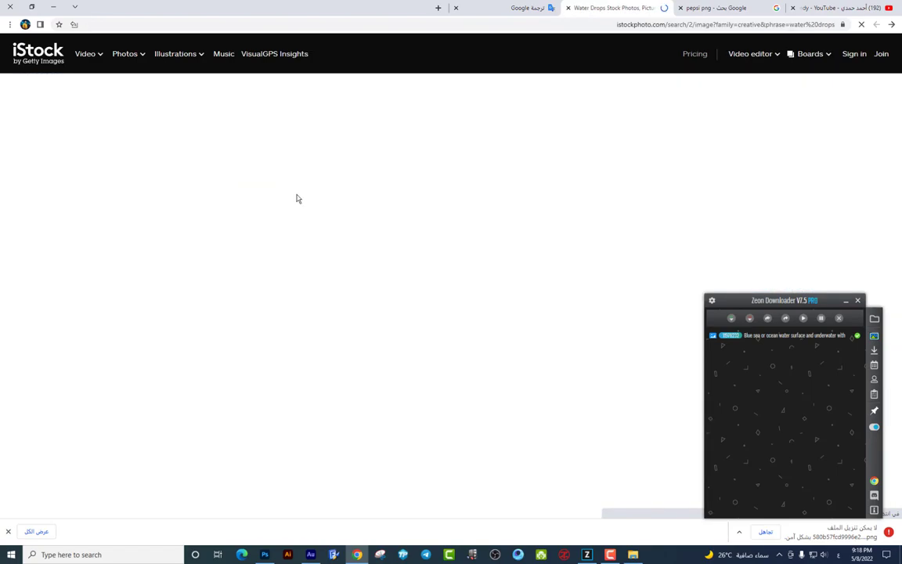
- Browse the water drops results and move on to page 2
{"action": "scroll", "coordinate": [329, 274], "scroll_direction": "down", "scroll_amount": 3}
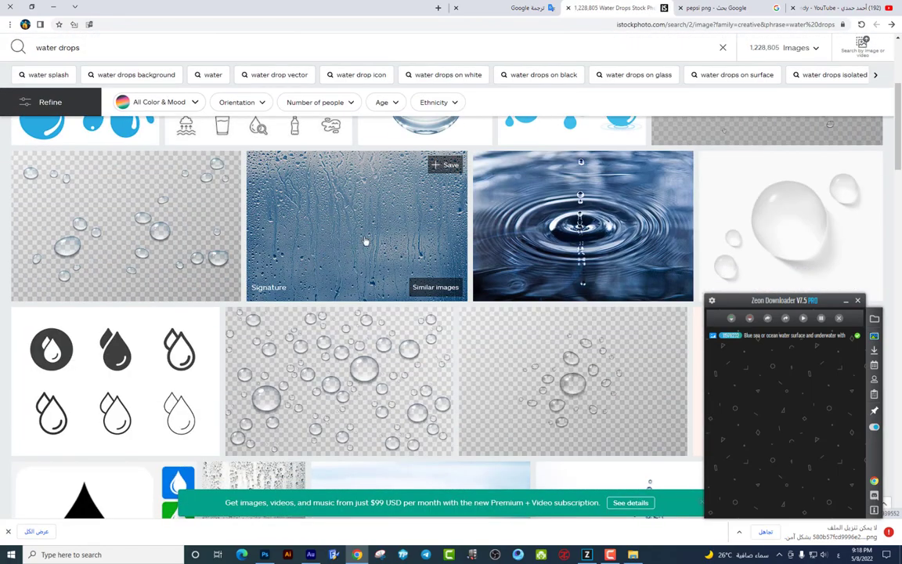
{"action": "scroll", "coordinate": [366, 231], "scroll_direction": "down", "scroll_amount": 1}
{"action": "scroll", "coordinate": [366, 232], "scroll_direction": "down", "scroll_amount": 2}
{"action": "scroll", "coordinate": [371, 231], "scroll_direction": "down", "scroll_amount": 3}
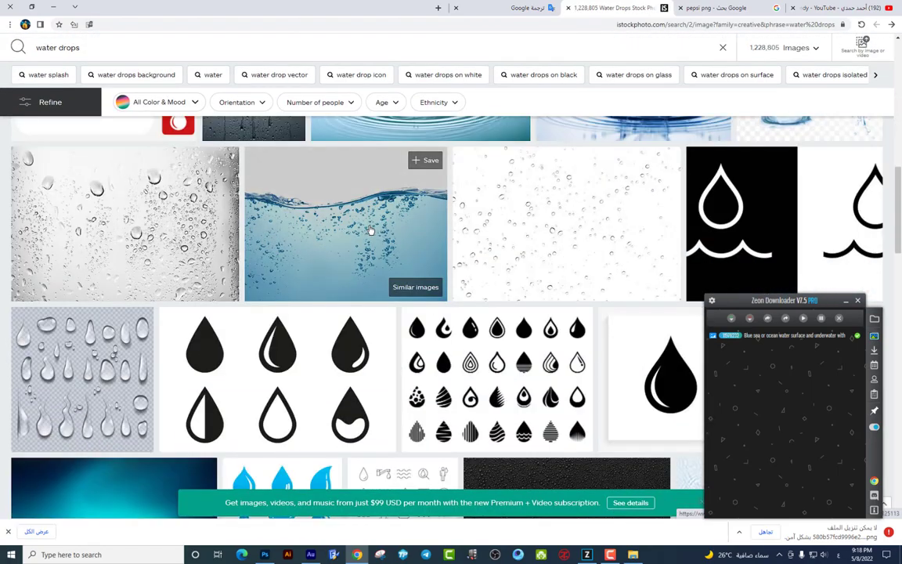
{"action": "scroll", "coordinate": [539, 207], "scroll_direction": "up", "scroll_amount": 2}
{"action": "scroll", "coordinate": [537, 212], "scroll_direction": "down", "scroll_amount": 3}
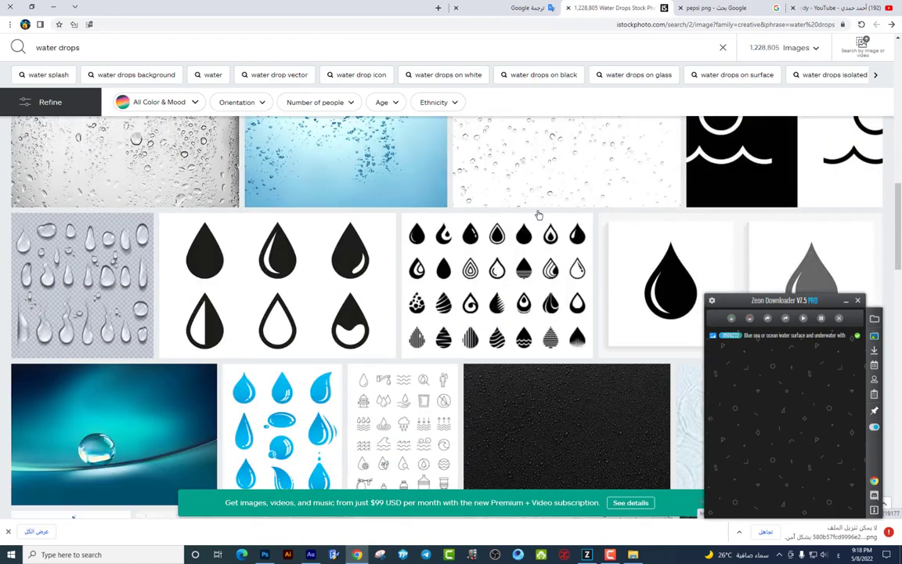
{"action": "scroll", "coordinate": [534, 217], "scroll_direction": "down", "scroll_amount": 3}
{"action": "scroll", "coordinate": [534, 218], "scroll_direction": "down", "scroll_amount": 2}
{"action": "scroll", "coordinate": [599, 235], "scroll_direction": "up", "scroll_amount": 1}
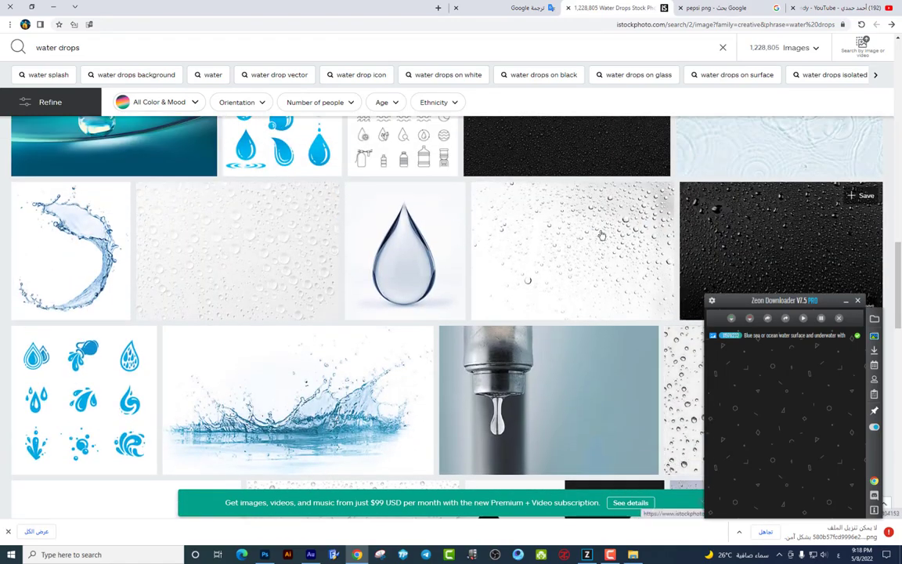
{"action": "scroll", "coordinate": [492, 205], "scroll_direction": "down", "scroll_amount": 1}
{"action": "scroll", "coordinate": [496, 202], "scroll_direction": "down", "scroll_amount": 1}
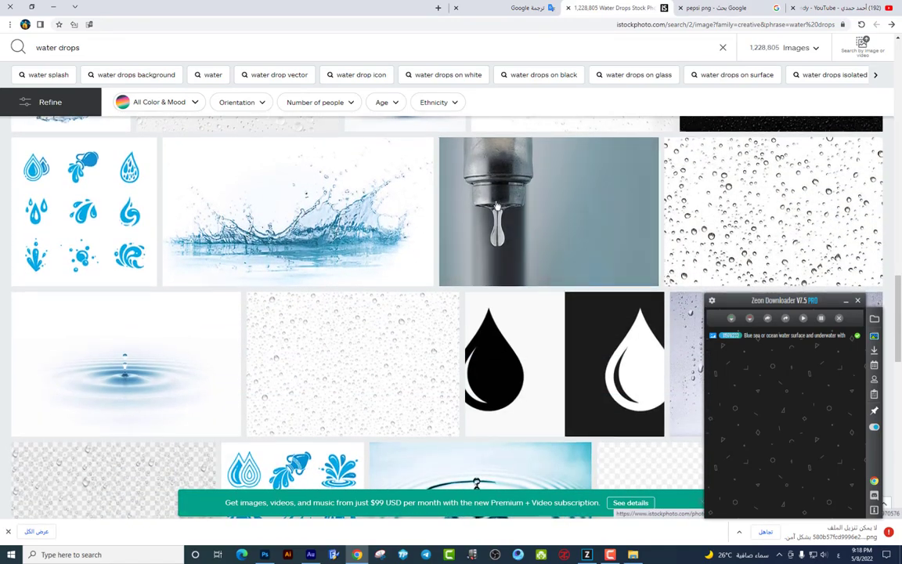
{"action": "scroll", "coordinate": [580, 250], "scroll_direction": "down", "scroll_amount": 1}
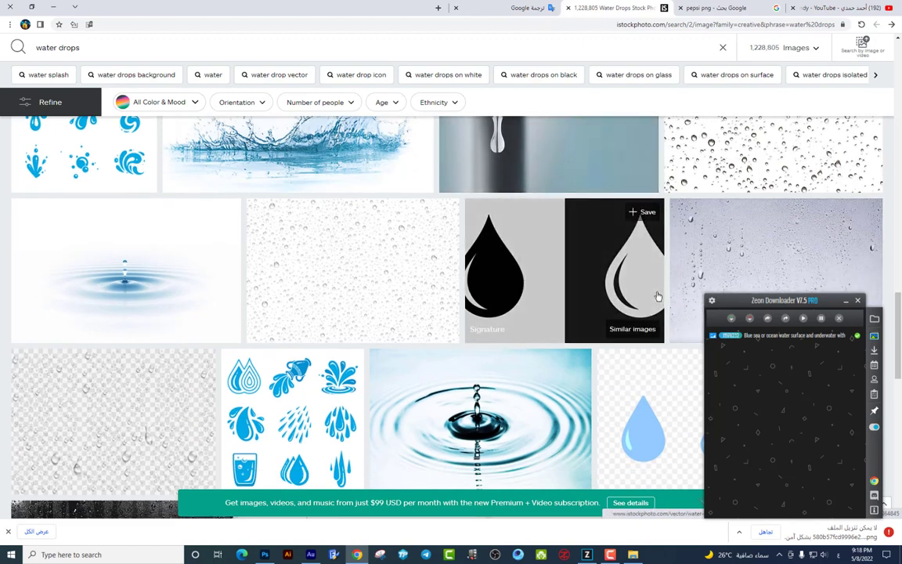
{"action": "mouse_move", "coordinate": [352, 364]}
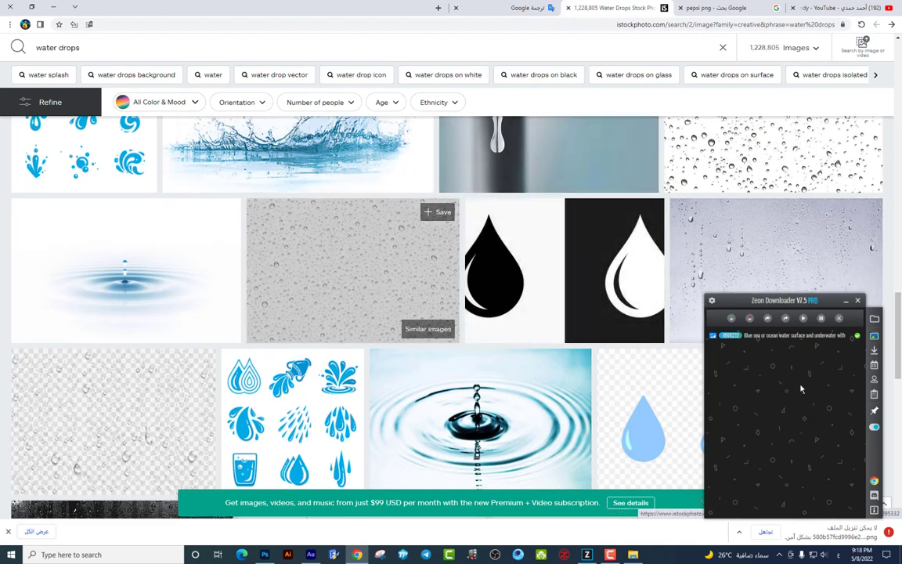
{"action": "scroll", "coordinate": [689, 242], "scroll_direction": "up", "scroll_amount": 1}
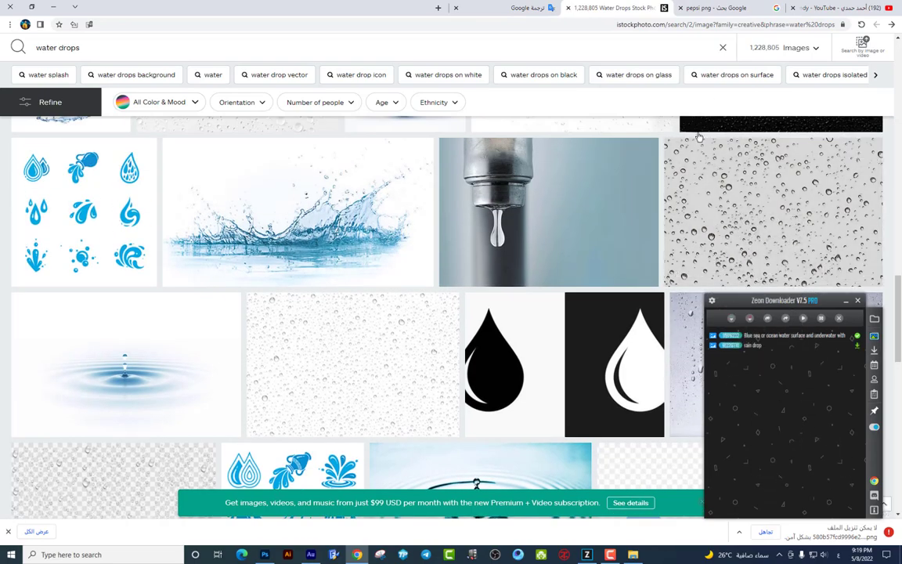
{"action": "scroll", "coordinate": [677, 187], "scroll_direction": "down", "scroll_amount": 5}
{"action": "scroll", "coordinate": [680, 185], "scroll_direction": "down", "scroll_amount": 5}
{"action": "scroll", "coordinate": [681, 184], "scroll_direction": "down", "scroll_amount": 1}
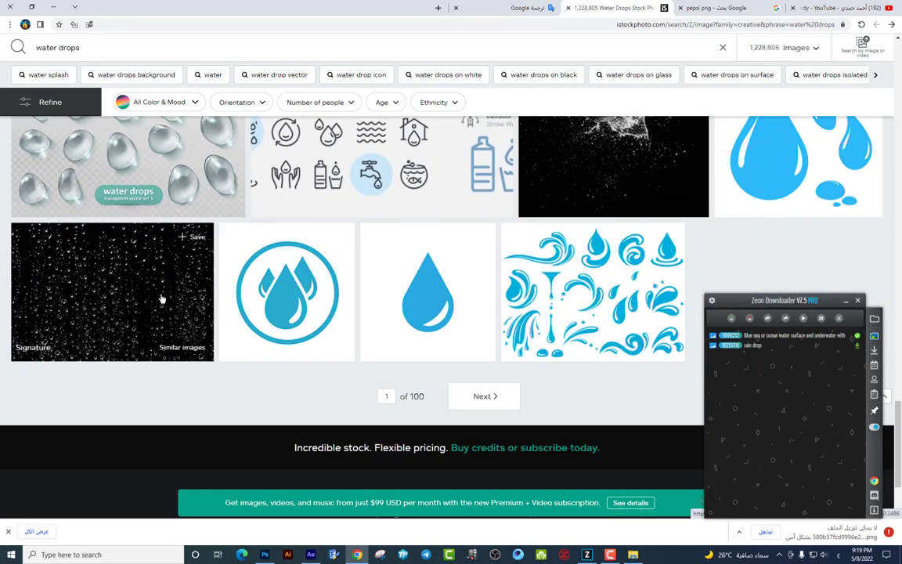
{"action": "left_click", "coordinate": [460, 397]}
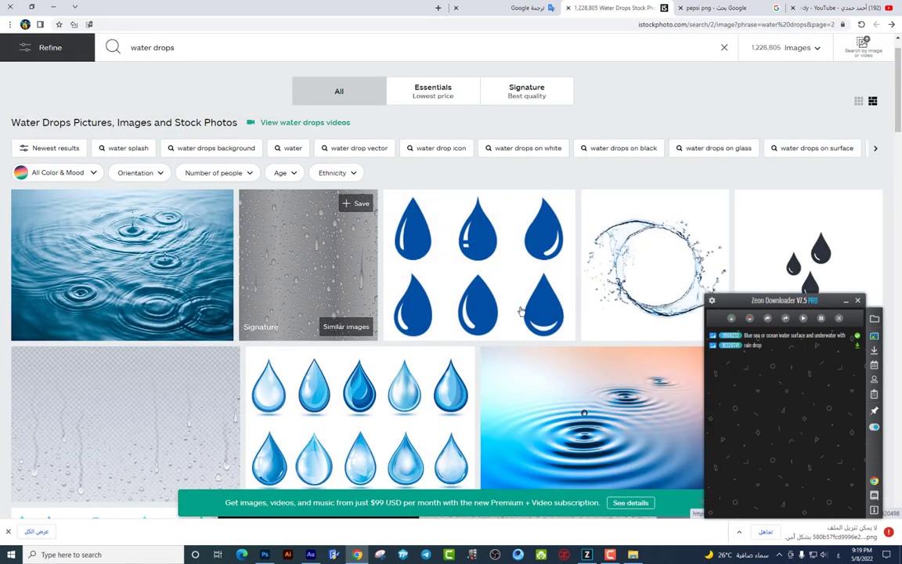
- Send the close-up water drop on grey background photo to Zeon Downloader
{"action": "scroll", "coordinate": [315, 280], "scroll_direction": "down", "scroll_amount": 2}
{"action": "scroll", "coordinate": [321, 271], "scroll_direction": "down", "scroll_amount": 2}
{"action": "scroll", "coordinate": [324, 268], "scroll_direction": "down", "scroll_amount": 2}
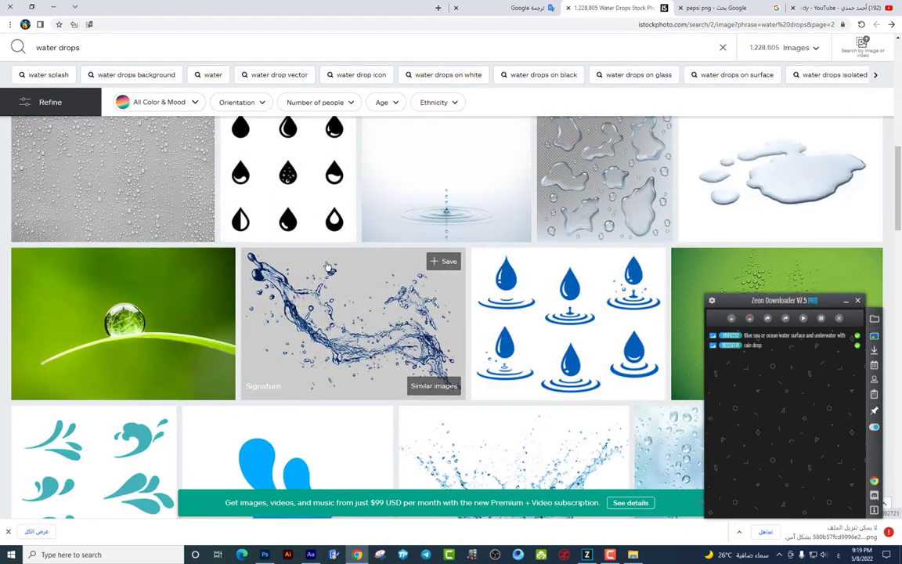
{"action": "left_click_drag", "start_coordinate": [117, 180], "coordinate": [779, 427]}
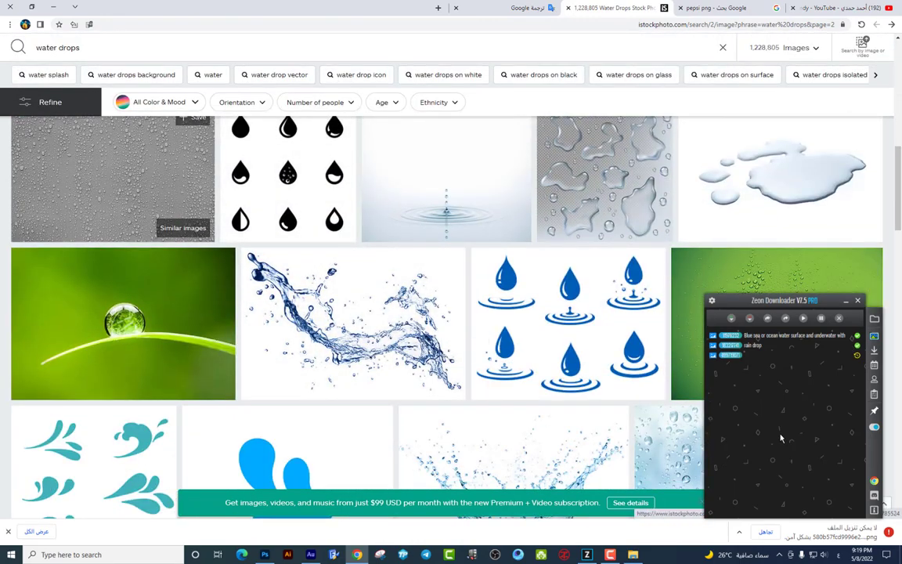
{"action": "right_click", "coordinate": [765, 347]}
- Open the rain drop download's ZeonDownloader folder and select Layer 7 in the Pepsi design
{"action": "left_click", "coordinate": [805, 373]}
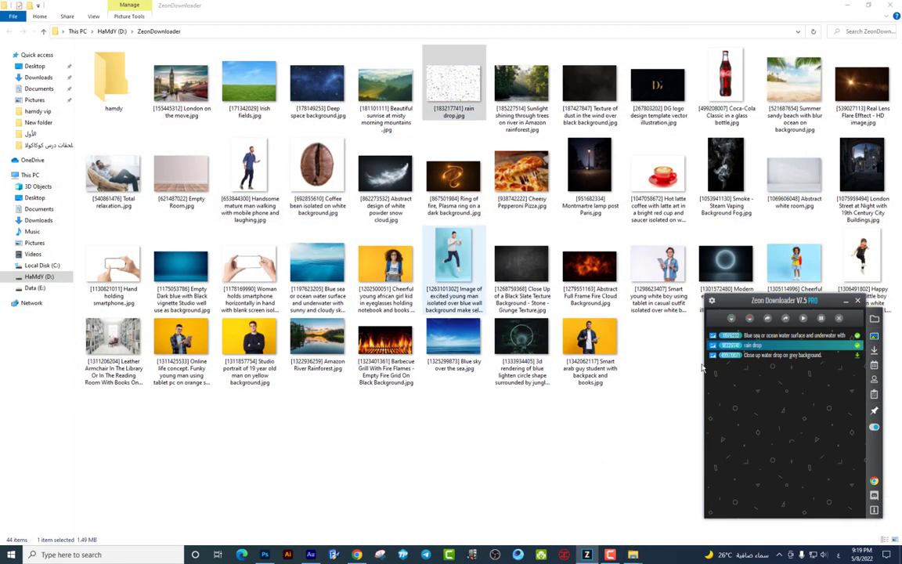
{"action": "left_click", "coordinate": [844, 302]}
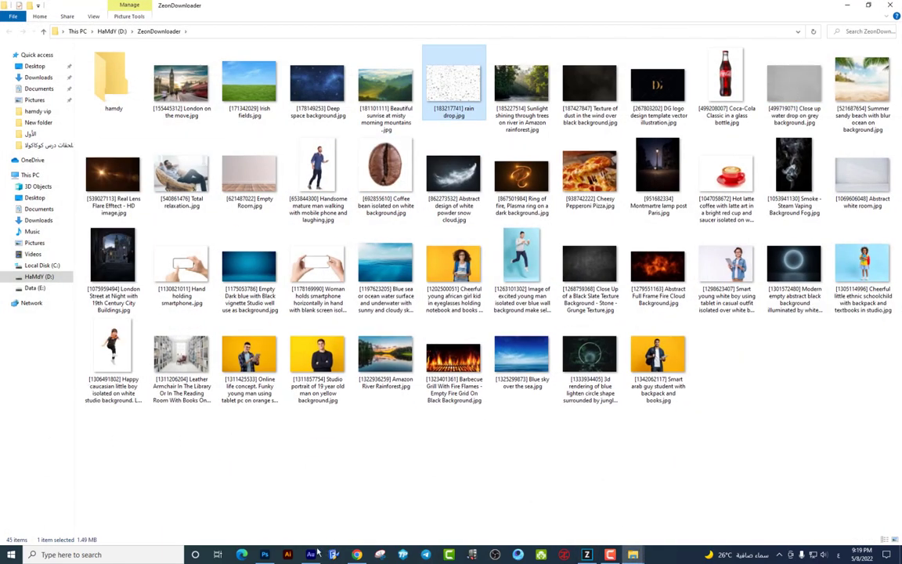
{"action": "left_click", "coordinate": [264, 555]}
{"action": "left_click", "coordinate": [812, 477]}
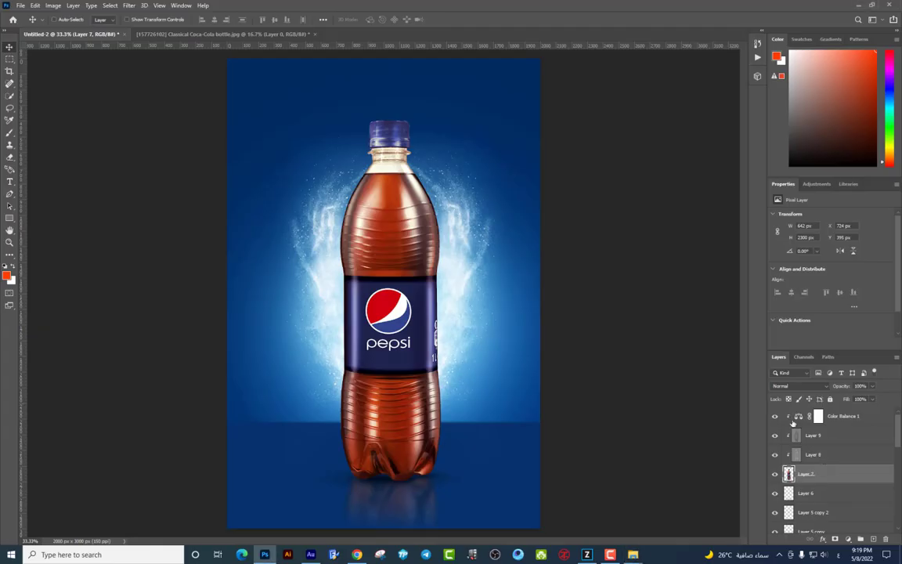
{"action": "left_click", "coordinate": [632, 554]}
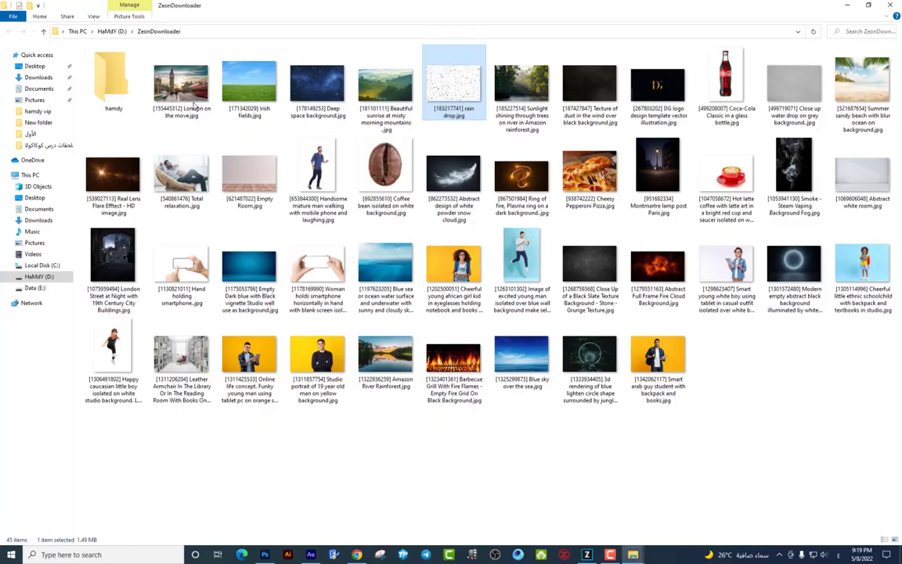
- Place rain drop.jpg, clip it to the bottle and scale it down to fit
{"action": "mouse_move", "coordinate": [458, 96]}
{"action": "left_mouse_down"}
{"action": "mouse_move", "coordinate": [266, 557]}
{"action": "mouse_move", "coordinate": [470, 202]}
{"action": "mouse_move", "coordinate": [511, 306]}
{"action": "mouse_move", "coordinate": [483, 356]}
{"action": "left_mouse_up"}
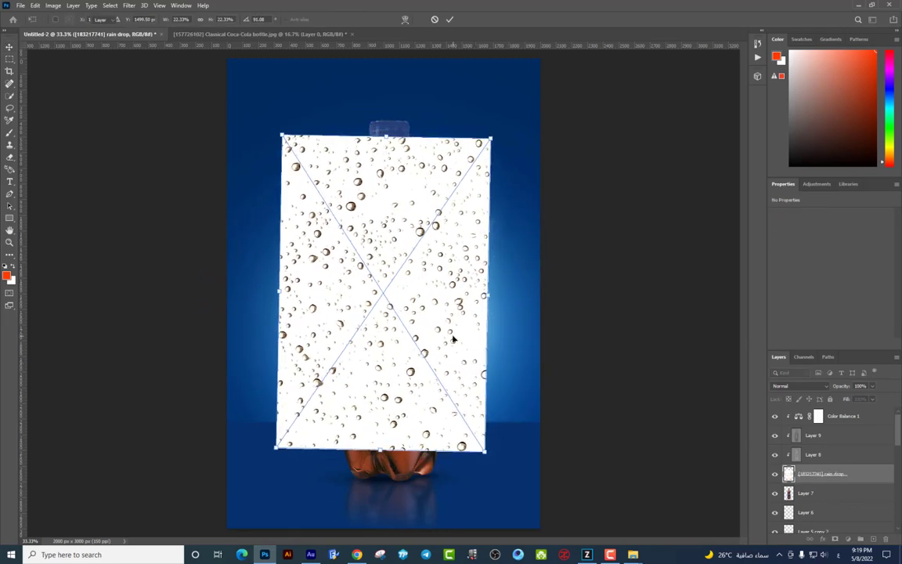
{"action": "key", "text": "Return"}
{"action": "key", "text": "ctrl+alt+g"}
{"action": "key", "text": "ctrl+t"}
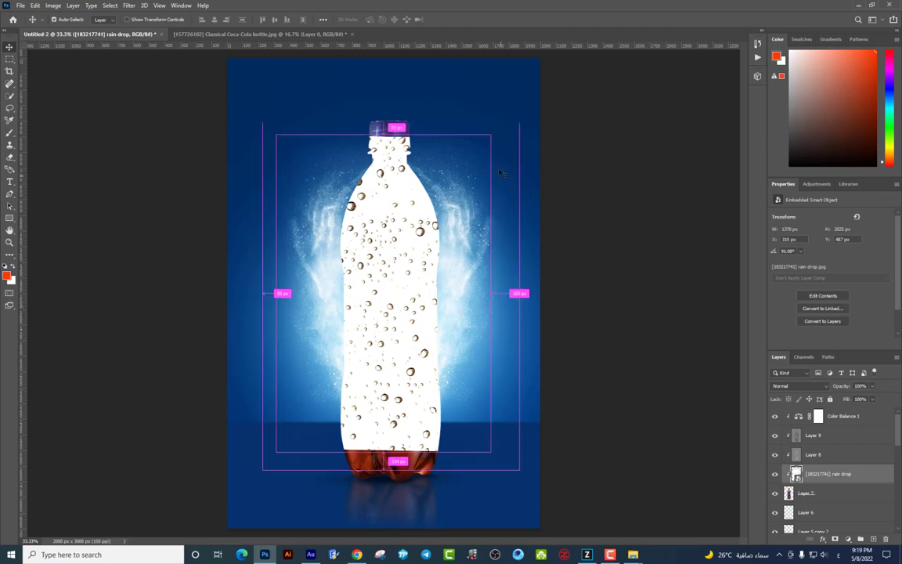
{"action": "left_click_drag", "start_coordinate": [489, 137], "coordinate": [440, 196]}
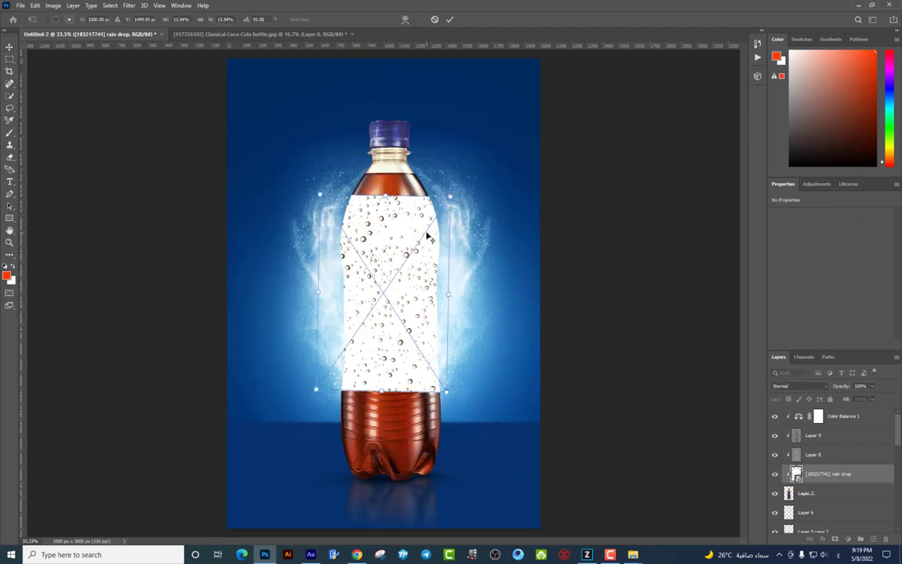
{"action": "key", "text": "Return"}
{"action": "key", "text": "ctrl+plus"}
- Blend the rain drops in Soft Light and boost their contrast with Levels
{"action": "left_click", "coordinate": [790, 386]}
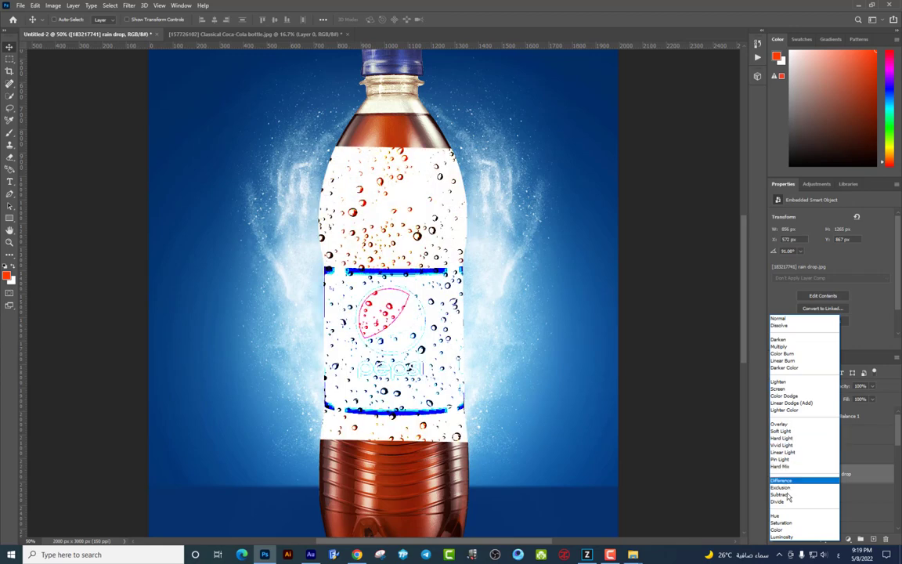
{"action": "left_click", "coordinate": [780, 431]}
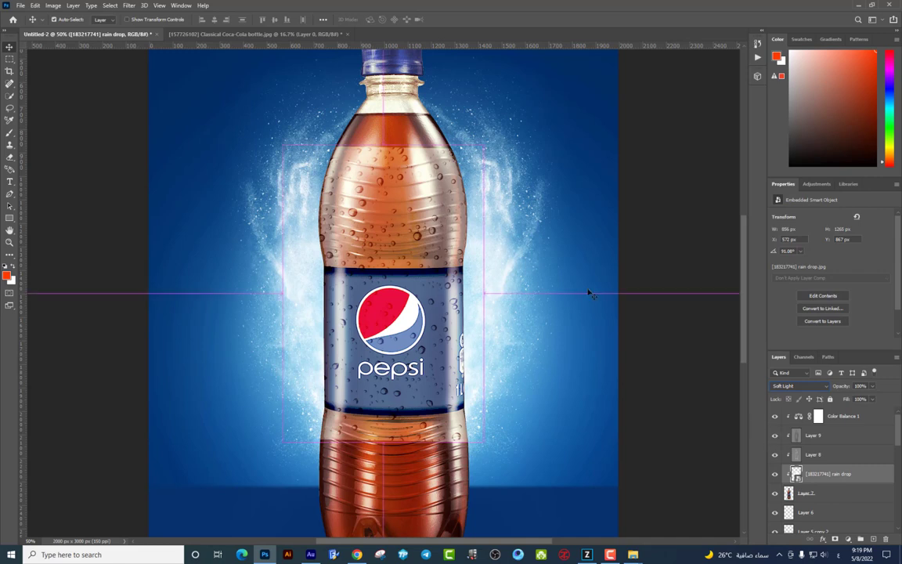
{"action": "key", "text": "ctrl+l"}
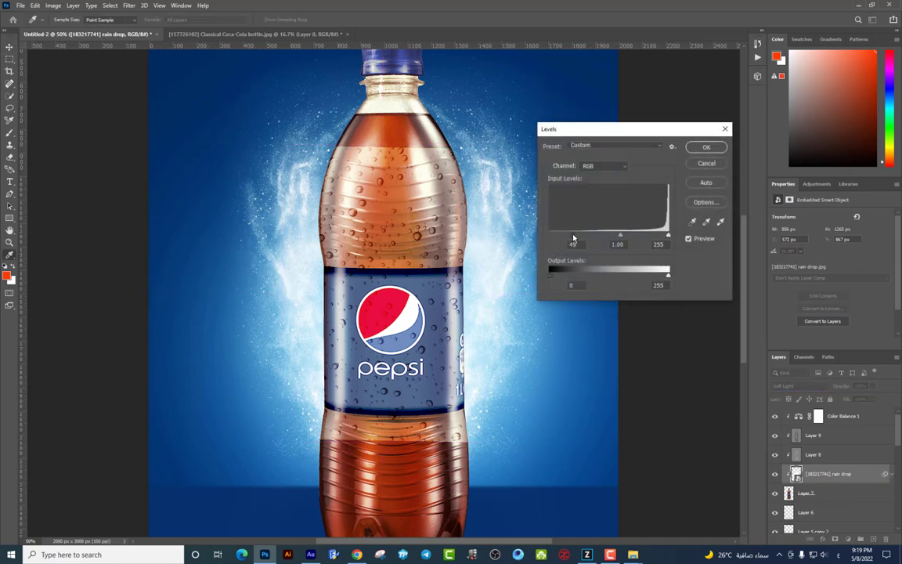
{"action": "left_click_drag", "start_coordinate": [592, 238], "coordinate": [566, 235]}
{"action": "mouse_move", "coordinate": [668, 236]}
{"action": "left_mouse_down"}
{"action": "mouse_move", "coordinate": [616, 236]}
{"action": "mouse_move", "coordinate": [632, 235]}
{"action": "left_mouse_up"}
{"action": "left_click", "coordinate": [707, 147]}
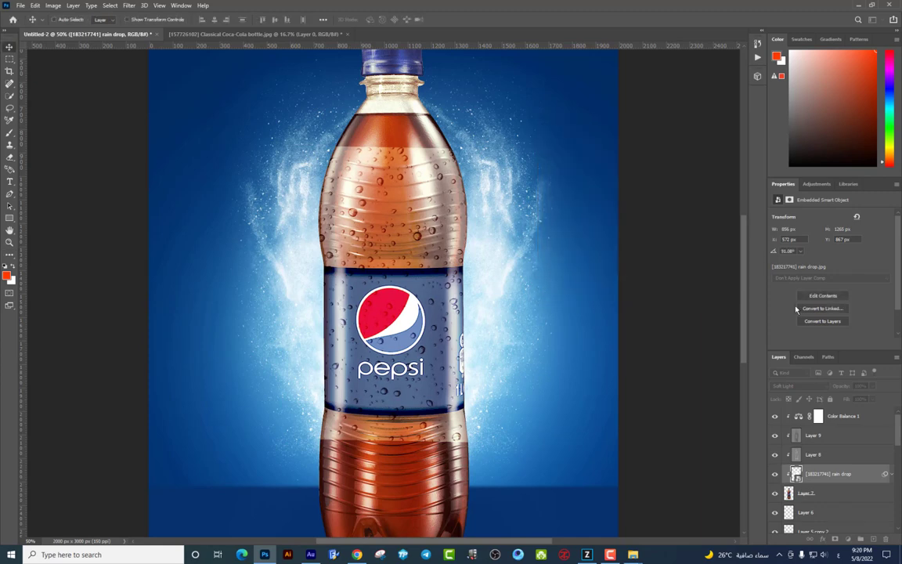
- Switch the rain drop layer to Multiply and reposition it over the bottle
{"action": "left_click", "coordinate": [806, 385]}
{"action": "left_click", "coordinate": [783, 346]}
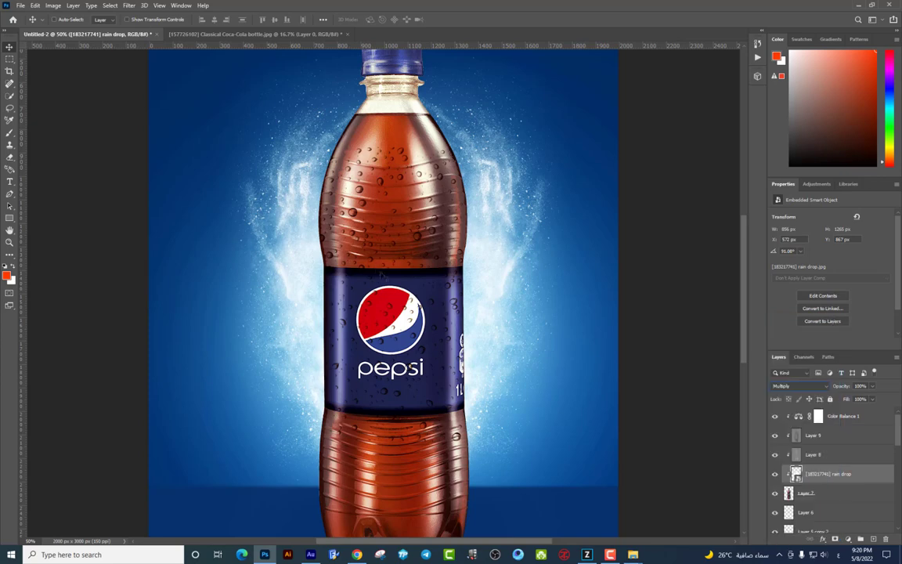
{"action": "key", "text": "ctrl+minus"}
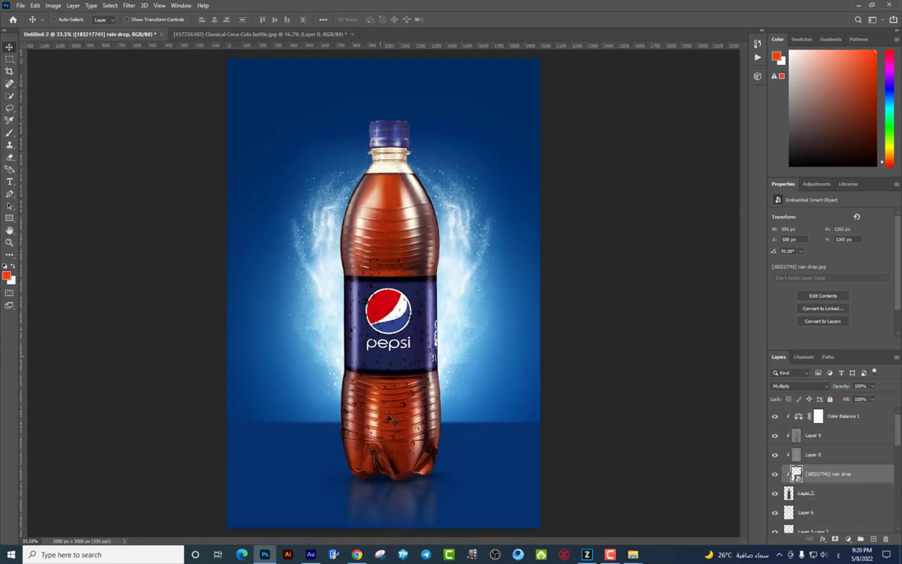
{"action": "mouse_move", "coordinate": [382, 360]}
{"action": "left_mouse_down"}
{"action": "mouse_move", "coordinate": [441, 444]}
{"action": "mouse_move", "coordinate": [433, 288]}
{"action": "mouse_move", "coordinate": [474, 244]}
{"action": "left_mouse_up"}
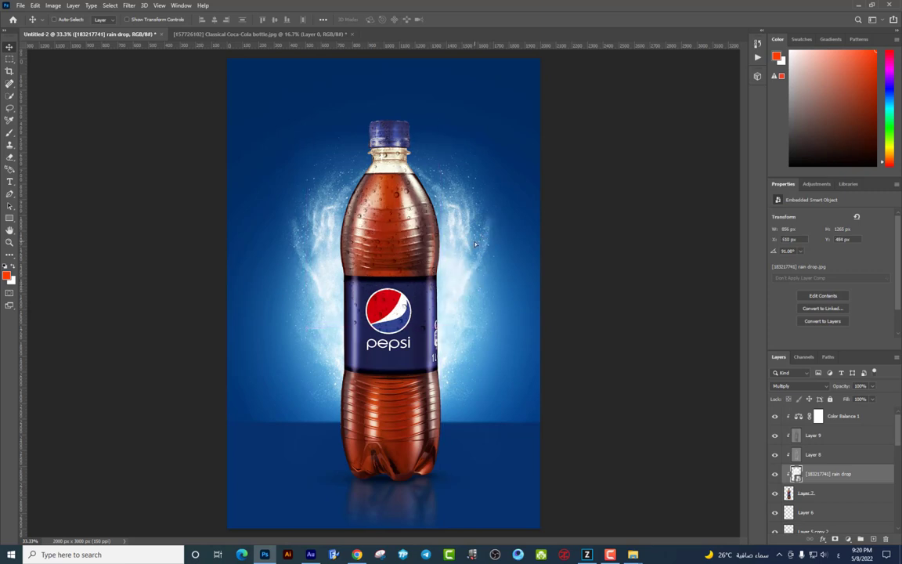
- Show the grey water-drop download in its folder, then return to the Pepsi design
{"action": "key", "text": "alt+Tab"}
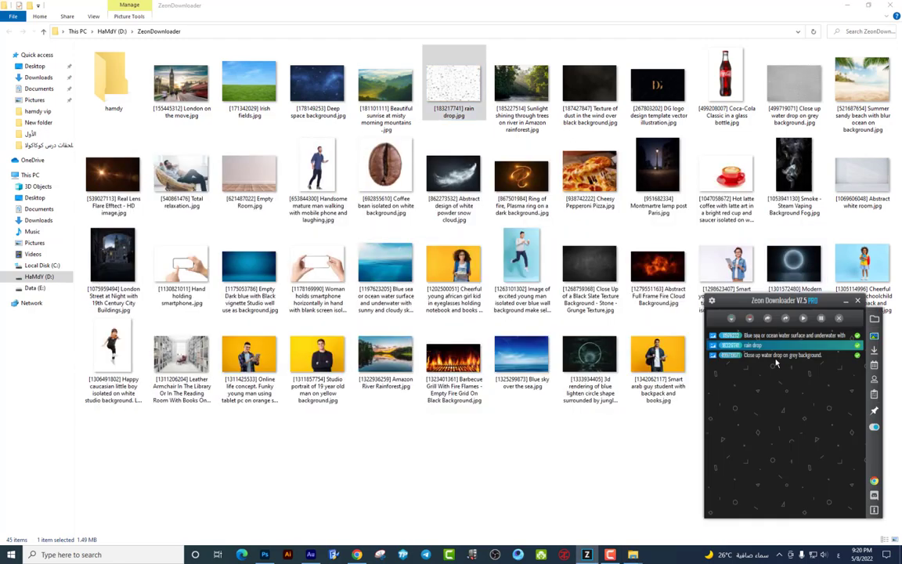
{"action": "right_click", "coordinate": [729, 355]}
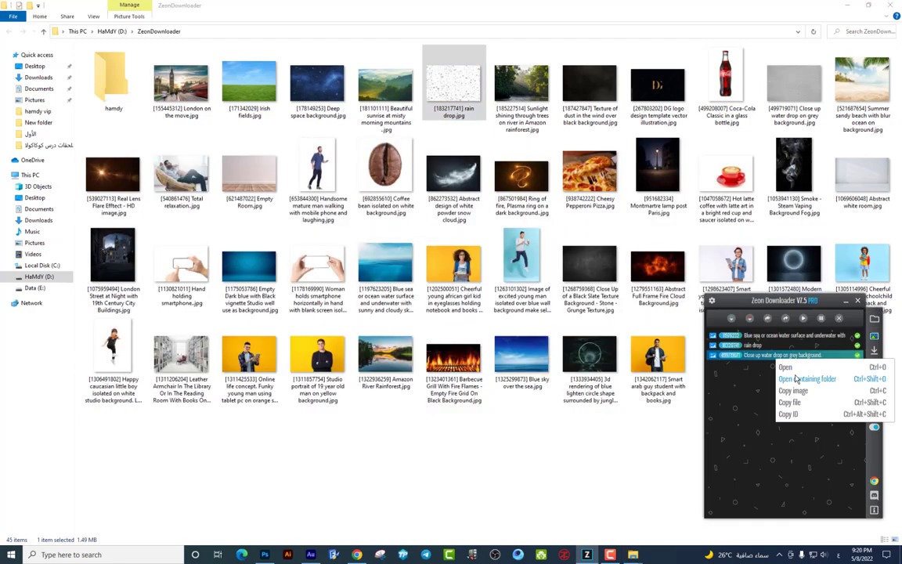
{"action": "left_click", "coordinate": [735, 373]}
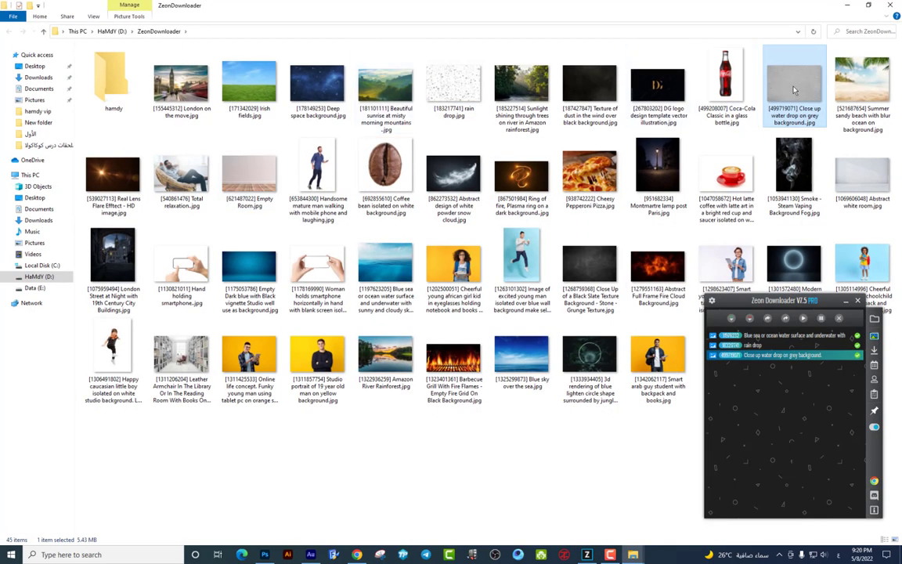
{"action": "left_click", "coordinate": [267, 554]}
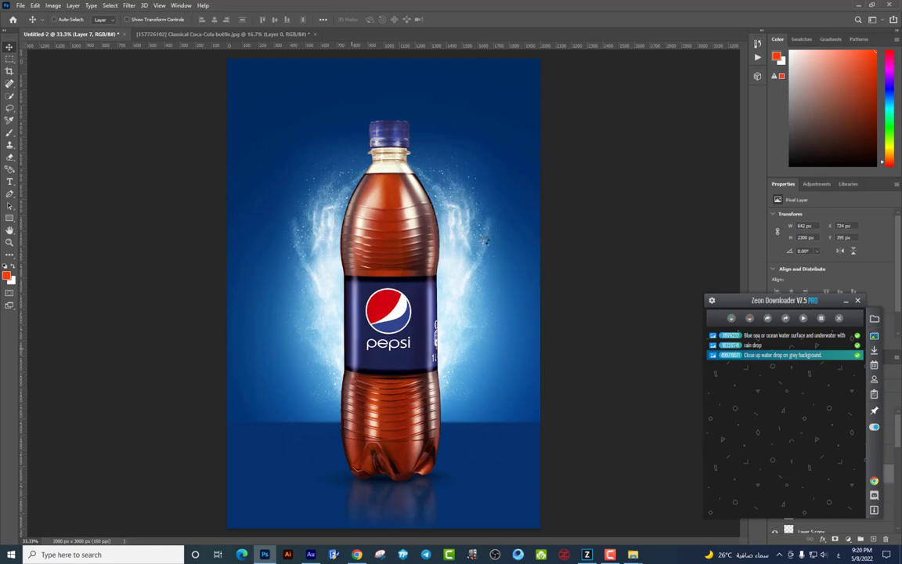
- Place the water-drop image rotated to portrait, clipped to the bottle, in Multiply and scaled
{"action": "left_click_drag", "start_coordinate": [485, 240], "coordinate": [478, 247]}
{"action": "mouse_move", "coordinate": [548, 192]}
{"action": "left_mouse_down"}
{"action": "mouse_move", "coordinate": [311, 157]}
{"action": "mouse_move", "coordinate": [429, 261]}
{"action": "left_mouse_up"}
{"action": "key", "text": "Return"}
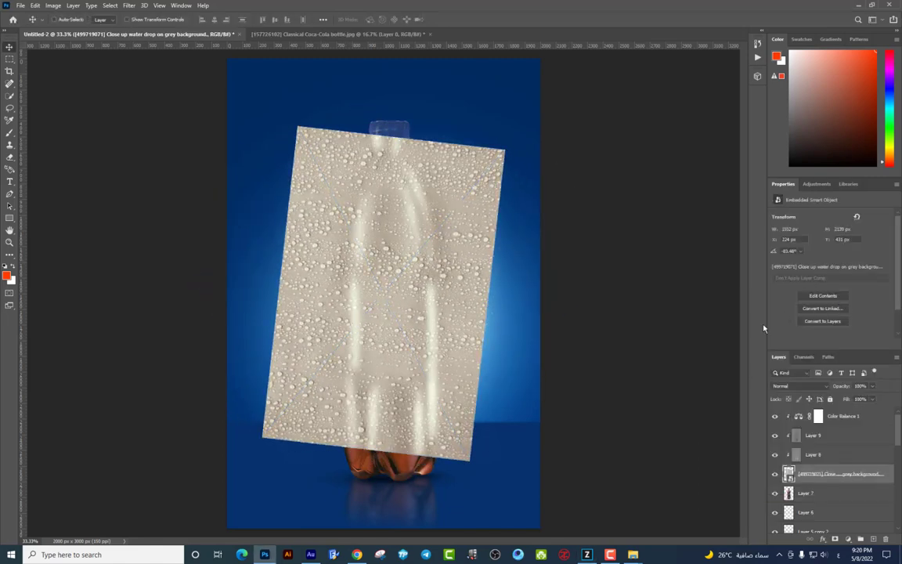
{"action": "key", "text": "ctrl+alt+g"}
{"action": "left_click", "coordinate": [794, 386]}
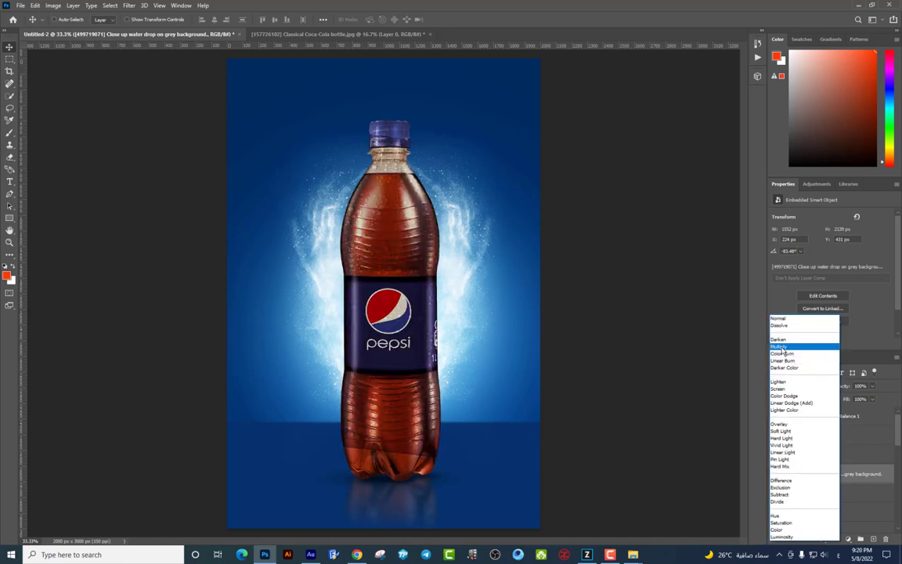
{"action": "left_click", "coordinate": [783, 347]}
{"action": "key", "text": "ctrl+t"}
{"action": "mouse_move", "coordinate": [513, 170]}
{"action": "left_mouse_down"}
{"action": "mouse_move", "coordinate": [496, 169]}
{"action": "mouse_move", "coordinate": [527, 125]}
{"action": "left_mouse_up"}
{"action": "key", "text": "Return"}
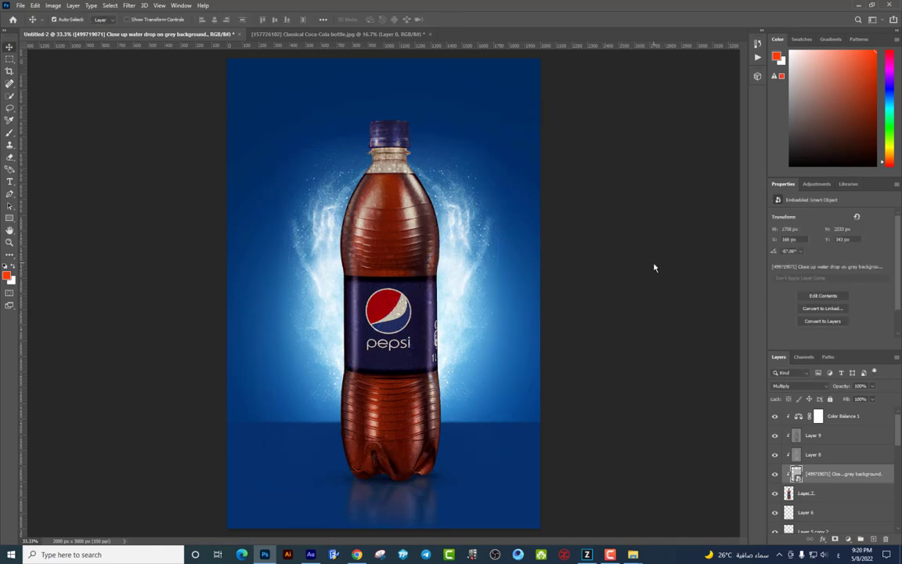
- Apply Levels to the water-drop layer with midtones 1.63 and white input 213
{"action": "key", "text": "ctrl+l"}
{"action": "left_click_drag", "start_coordinate": [549, 234], "coordinate": [584, 235]}
{"action": "key", "text": "Tab"}
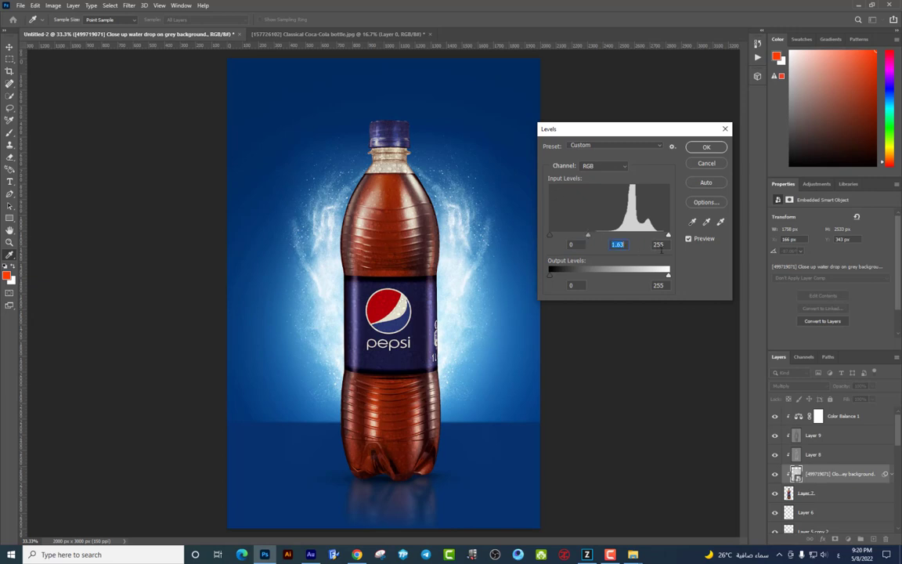
{"action": "left_click_drag", "start_coordinate": [653, 235], "coordinate": [639, 236]}
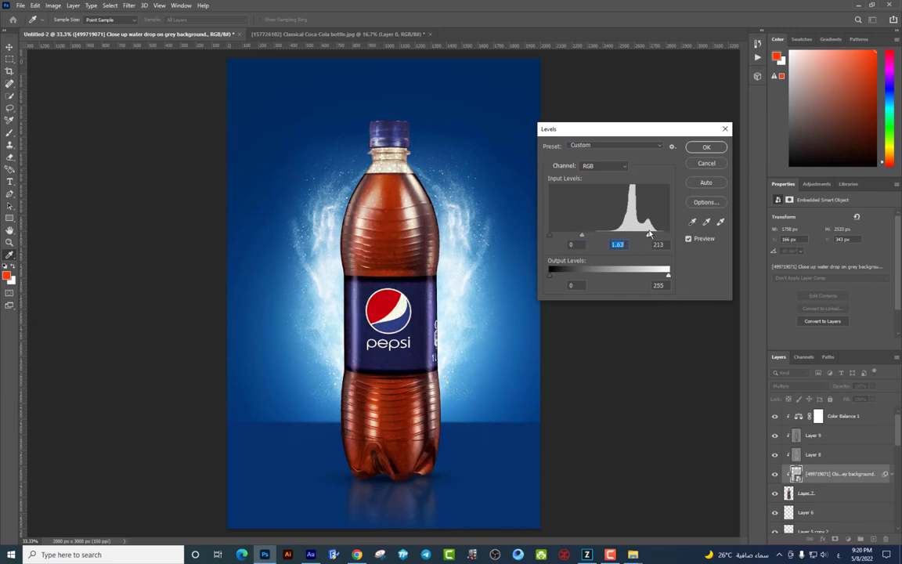
{"action": "key", "text": "Tab"}
{"action": "key", "text": "Return"}
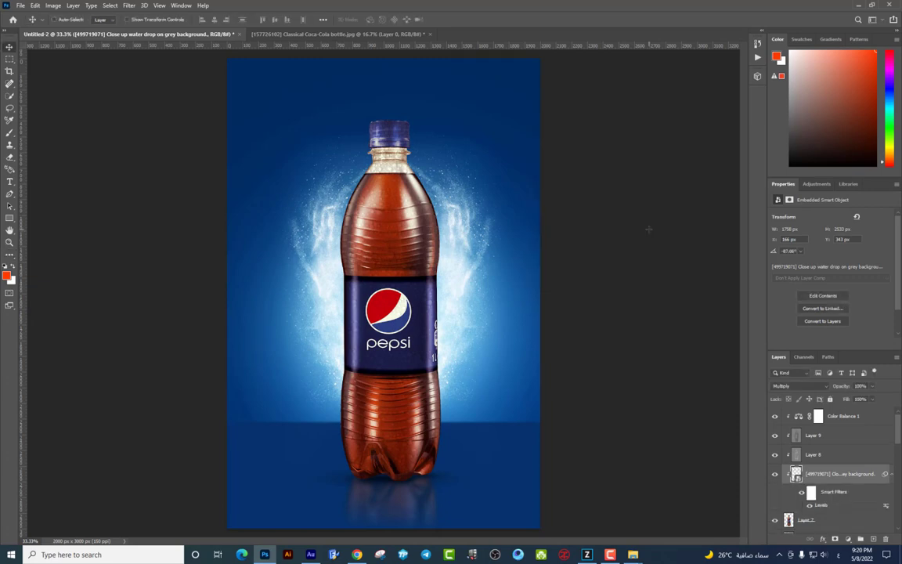
- Remove the water-drop layer from the composition
{"action": "key", "text": "ctrl+minus"}
{"action": "key", "text": "ctrl+plus"}
{"action": "key", "text": "ctrl+plus"}
{"action": "key", "text": "ctrl+minus"}
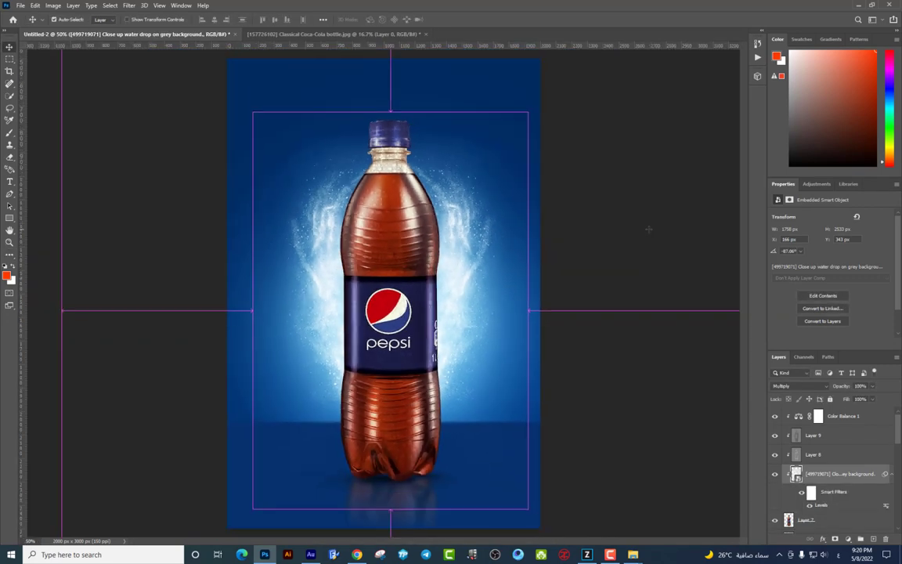
{"action": "key", "text": "ctrl+e"}
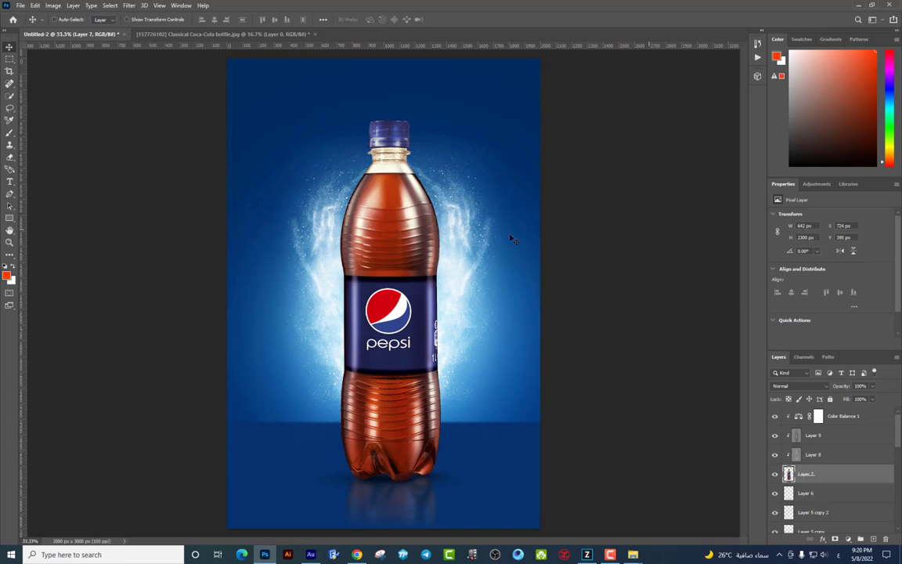
- Back in Chrome, replace 'water drops' in the iStock search with 'snow smoke' and search
{"action": "left_click", "coordinate": [357, 555]}
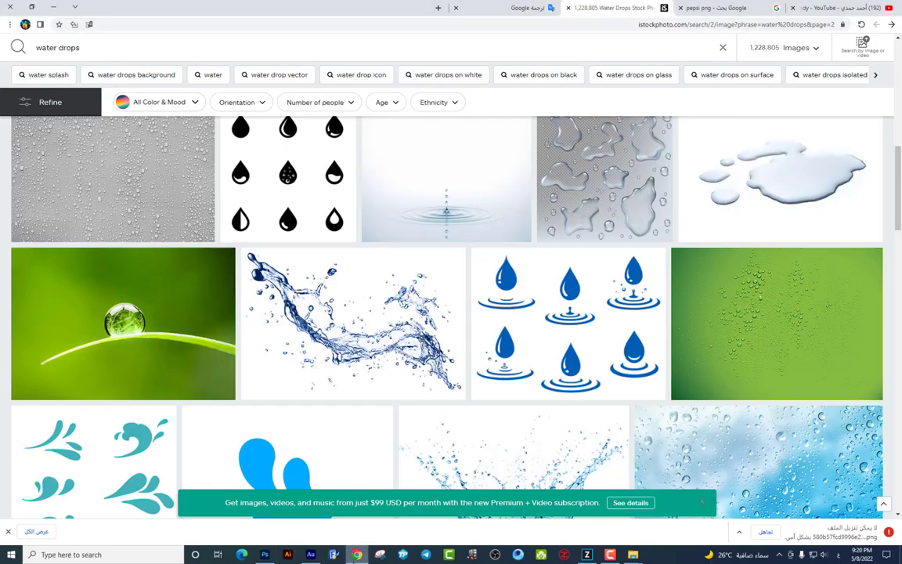
{"action": "scroll", "coordinate": [519, 312], "scroll_direction": "down", "scroll_amount": 4}
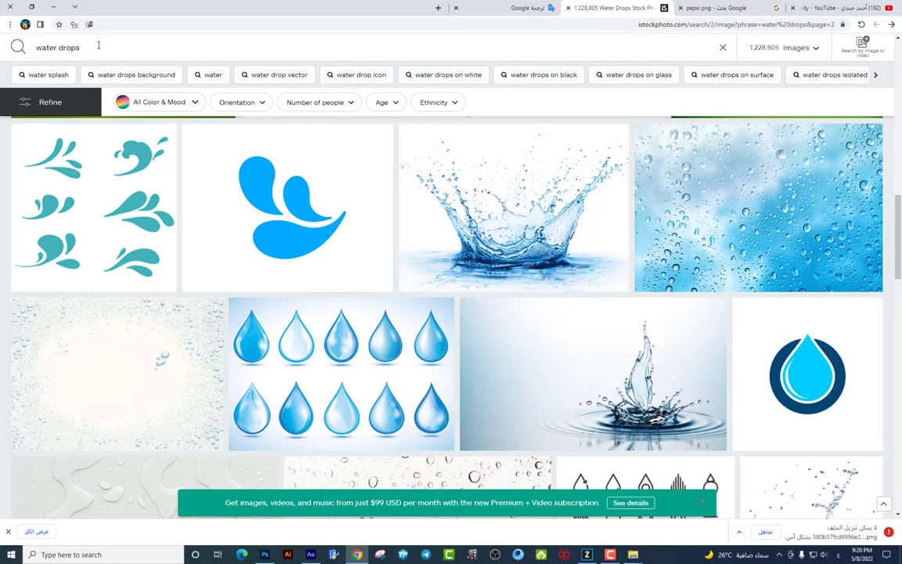
{"action": "left_click_drag", "start_coordinate": [89, 46], "coordinate": [60, 47]}
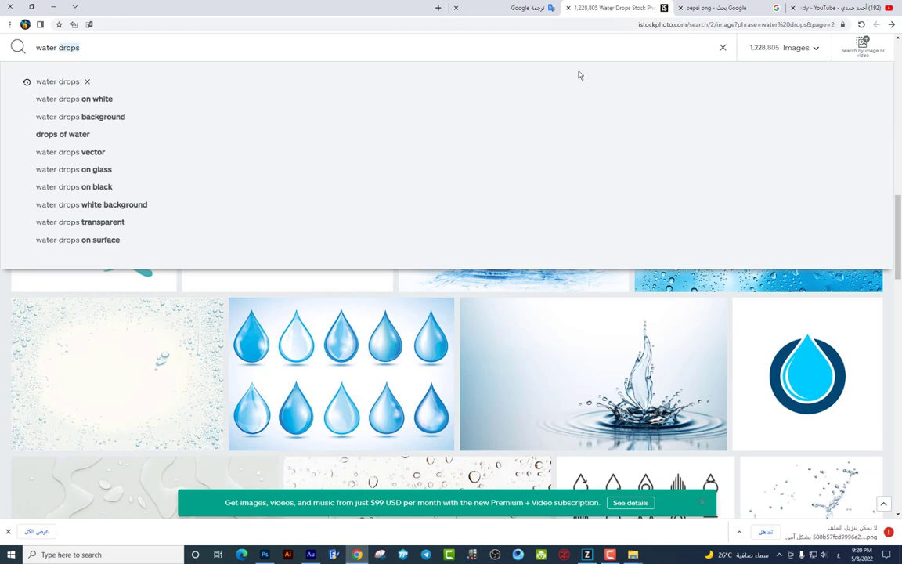
{"action": "left_click", "coordinate": [524, 8]}
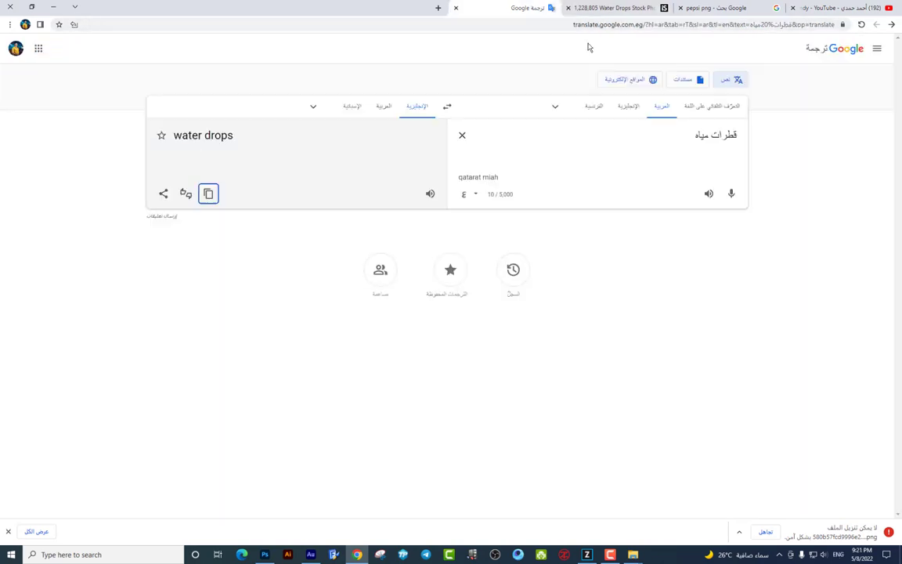
{"action": "double_click", "coordinate": [701, 135]}
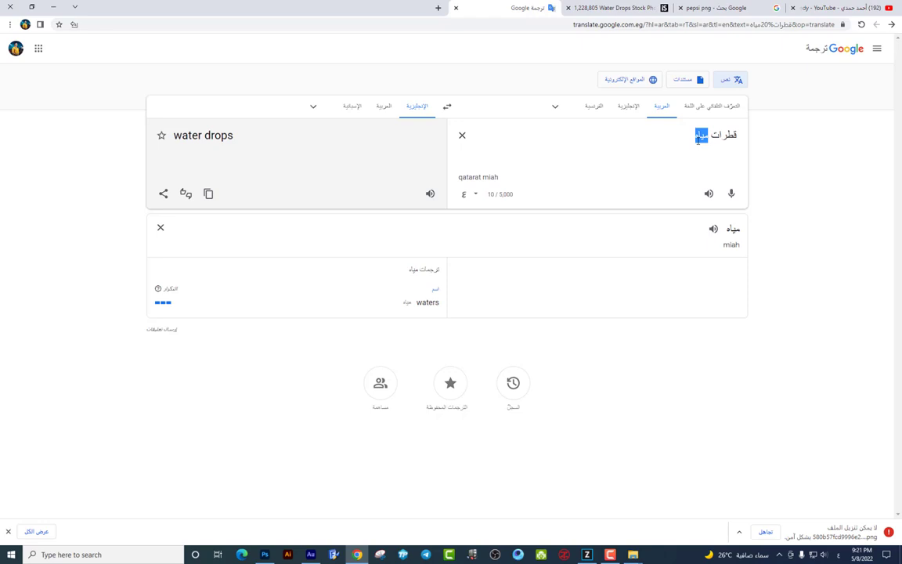
{"action": "key", "text": "ctrl+shift+Tab"}
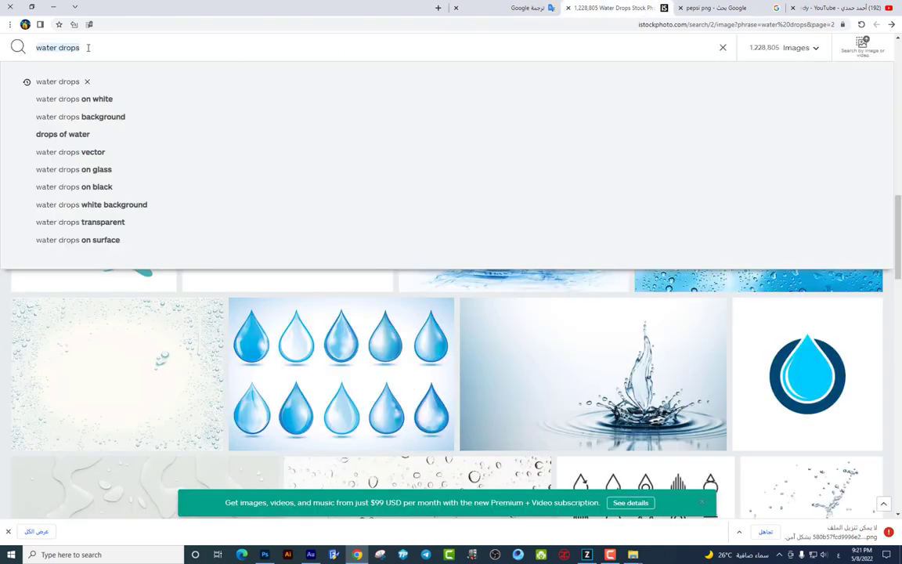
{"action": "type", "text": "snow"}
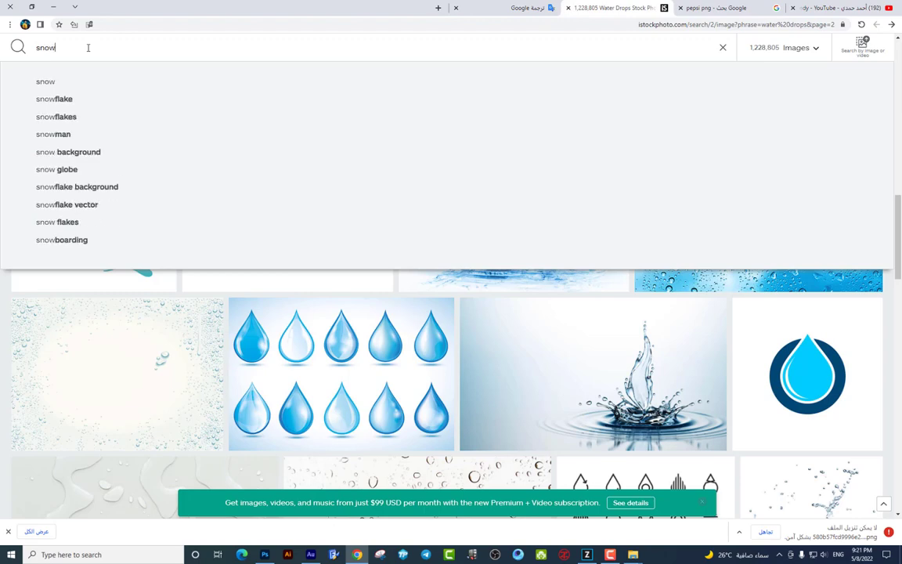
{"action": "type", "text": " s"}
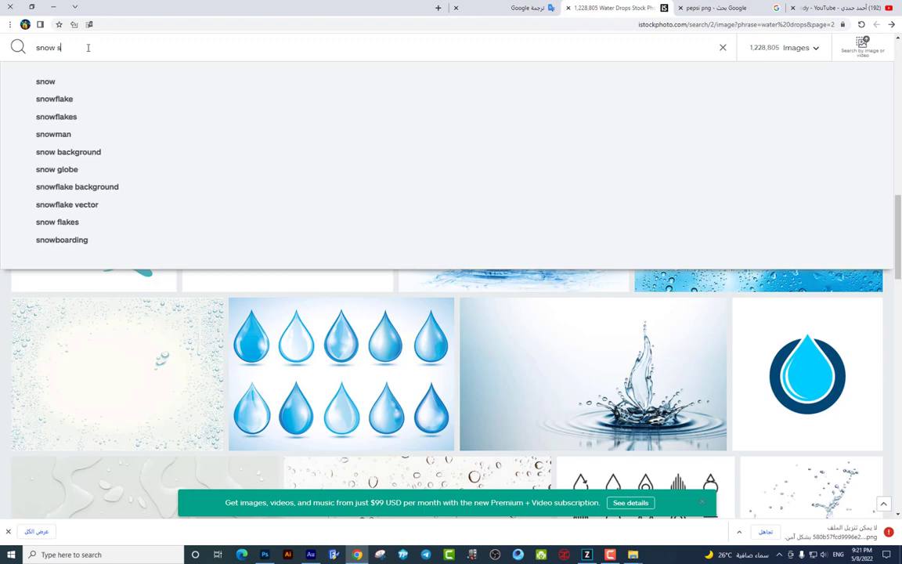
{"action": "type", "text": "moke"}
{"action": "key", "text": "Return"}
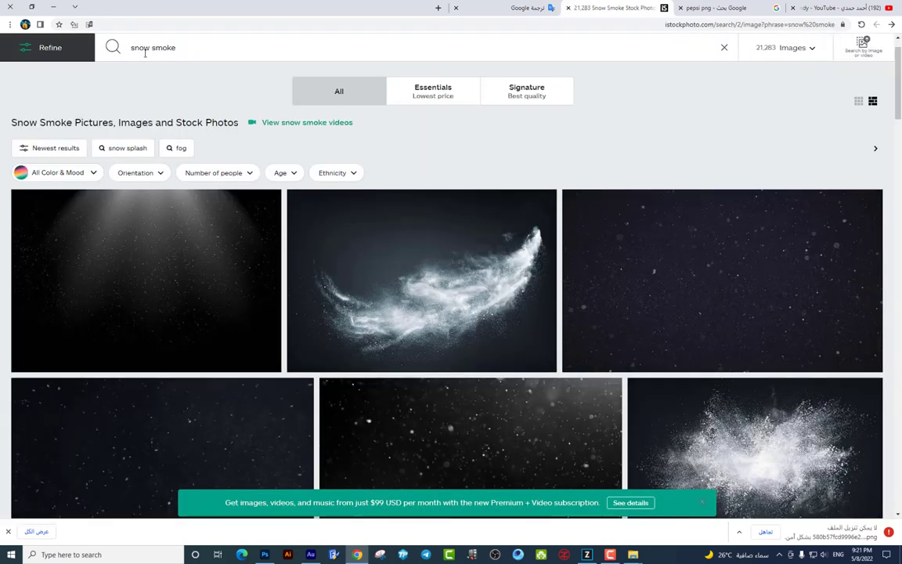
- Browse the 'snow smoke' results, then delete 'snow' so the query reads 'smoke'
{"action": "scroll", "coordinate": [334, 133], "scroll_direction": "down", "scroll_amount": 3}
{"action": "scroll", "coordinate": [334, 134], "scroll_direction": "up", "scroll_amount": 3}
{"action": "scroll", "coordinate": [335, 117], "scroll_direction": "down", "scroll_amount": 2}
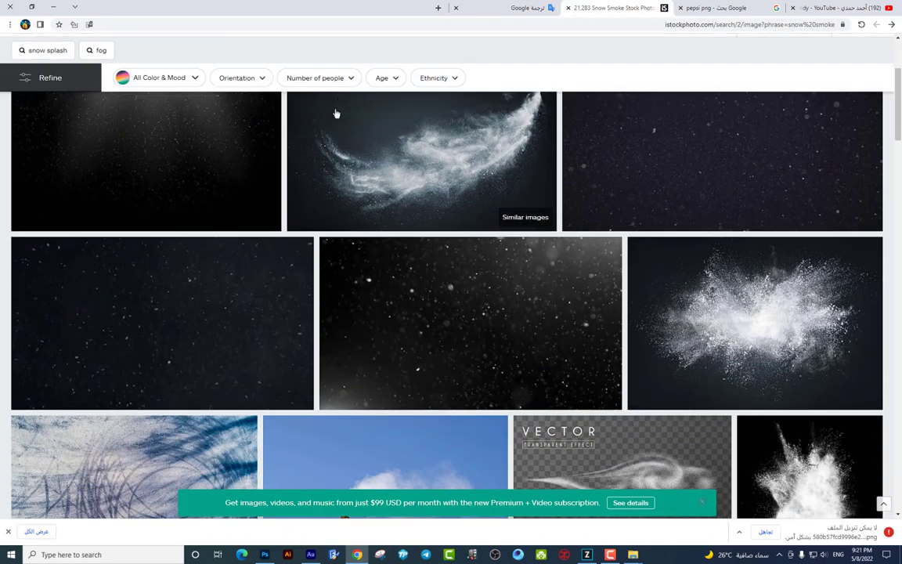
{"action": "scroll", "coordinate": [327, 126], "scroll_direction": "down", "scroll_amount": 4}
{"action": "scroll", "coordinate": [327, 126], "scroll_direction": "down", "scroll_amount": 3}
{"action": "scroll", "coordinate": [336, 149], "scroll_direction": "down", "scroll_amount": 3}
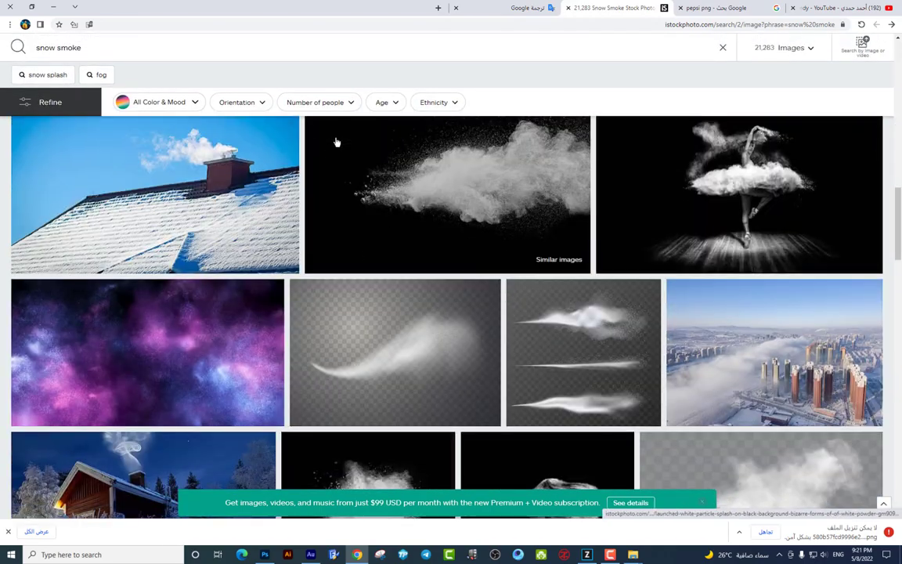
{"action": "scroll", "coordinate": [375, 152], "scroll_direction": "down", "scroll_amount": 3}
{"action": "scroll", "coordinate": [376, 152], "scroll_direction": "down", "scroll_amount": 3}
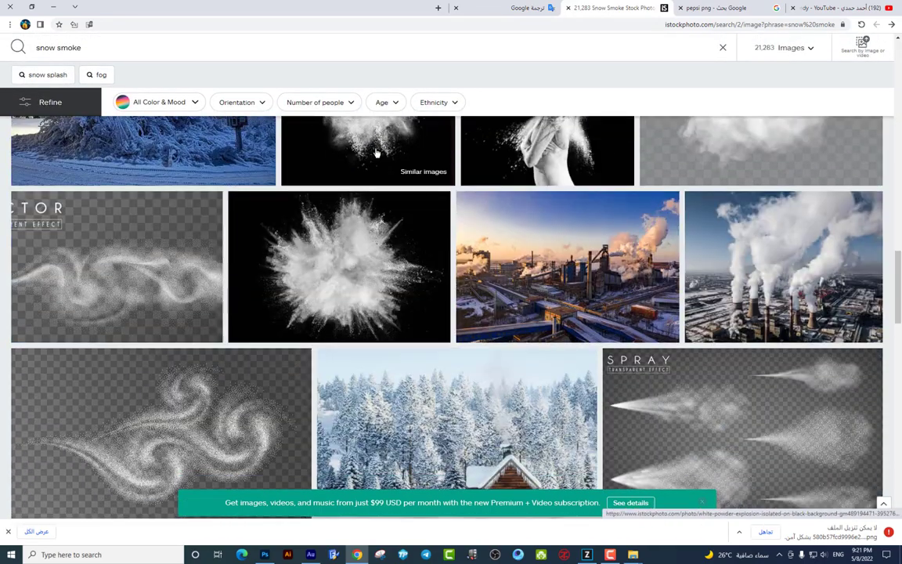
{"action": "scroll", "coordinate": [376, 153], "scroll_direction": "down", "scroll_amount": 3}
{"action": "scroll", "coordinate": [377, 154], "scroll_direction": "down", "scroll_amount": 3}
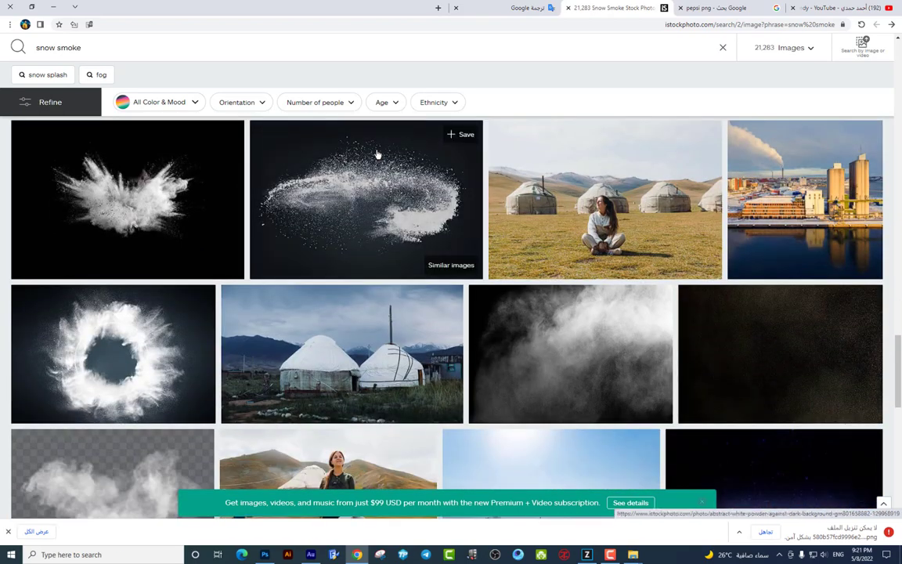
{"action": "scroll", "coordinate": [377, 155], "scroll_direction": "down", "scroll_amount": 3}
{"action": "scroll", "coordinate": [553, 125], "scroll_direction": "down", "scroll_amount": 3}
{"action": "scroll", "coordinate": [729, 247], "scroll_direction": "up", "scroll_amount": 10}
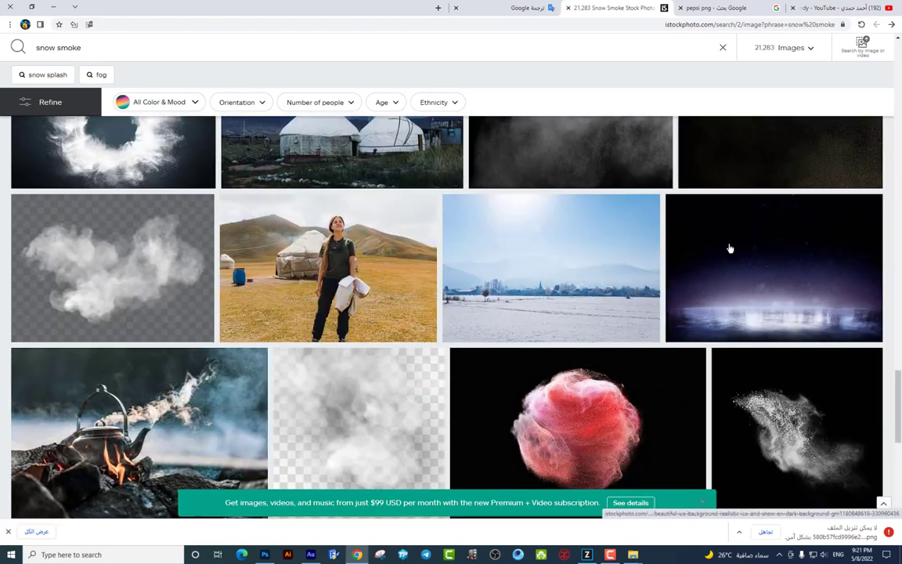
{"action": "left_click_drag", "start_coordinate": [898, 314], "coordinate": [900, 22]}
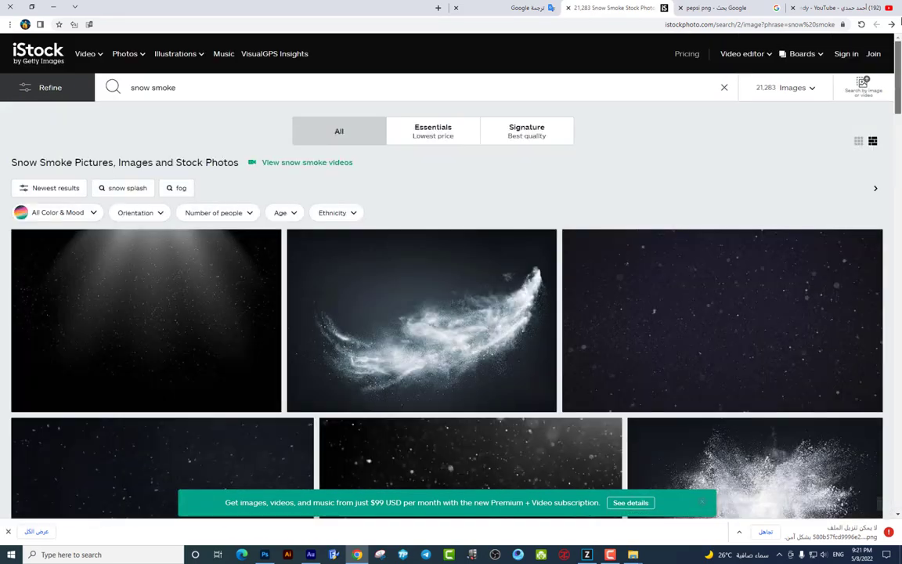
{"action": "double_click", "coordinate": [138, 85]}
{"action": "key", "text": "BackSpace"}
- Run the 'smoke' search, scroll through the results and go to page 2
{"action": "left_click", "coordinate": [124, 125]}
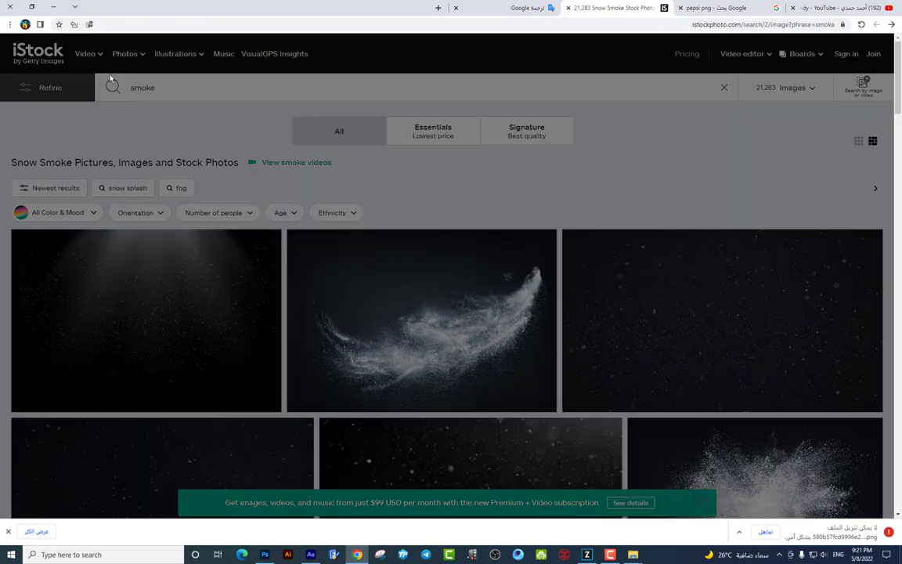
{"action": "scroll", "coordinate": [152, 212], "scroll_direction": "down", "scroll_amount": 4}
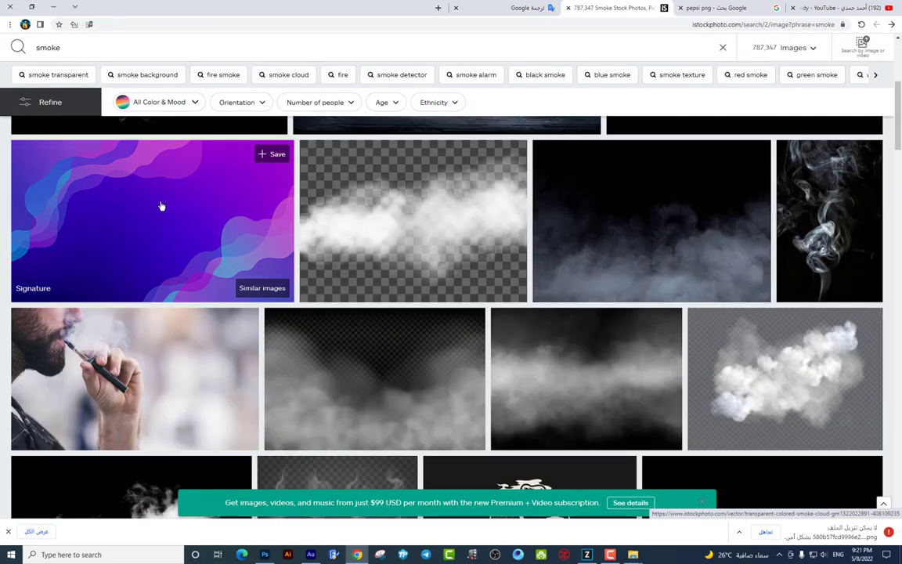
{"action": "scroll", "coordinate": [161, 205], "scroll_direction": "down", "scroll_amount": 3}
{"action": "scroll", "coordinate": [173, 196], "scroll_direction": "down", "scroll_amount": 3}
{"action": "scroll", "coordinate": [173, 195], "scroll_direction": "down", "scroll_amount": 3}
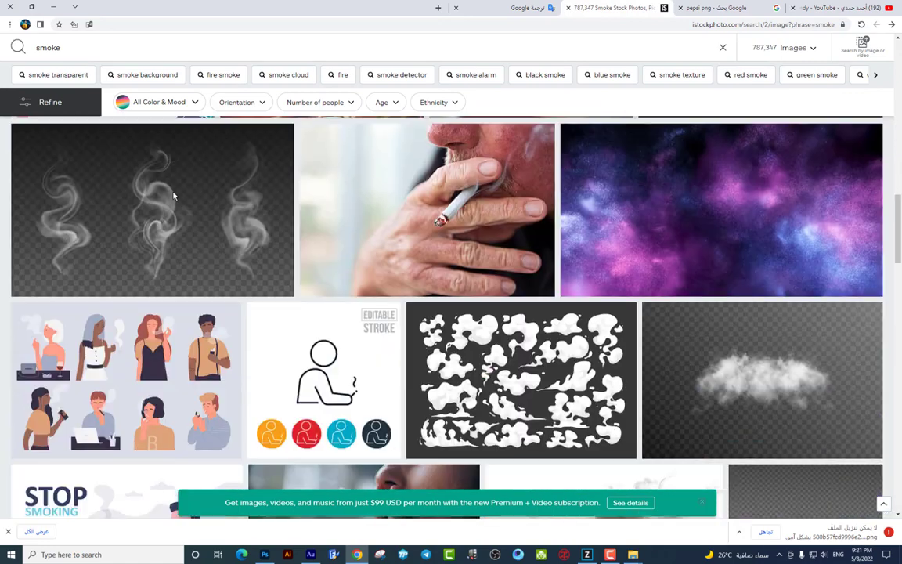
{"action": "scroll", "coordinate": [174, 194], "scroll_direction": "down", "scroll_amount": 2}
{"action": "scroll", "coordinate": [174, 193], "scroll_direction": "down", "scroll_amount": 1}
{"action": "scroll", "coordinate": [177, 191], "scroll_direction": "down", "scroll_amount": 3}
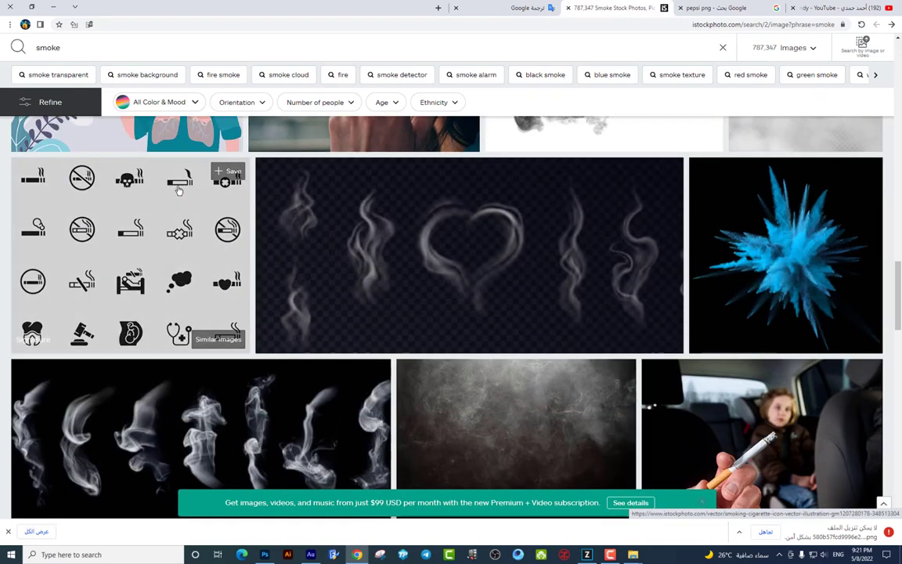
{"action": "scroll", "coordinate": [180, 189], "scroll_direction": "down", "scroll_amount": 2}
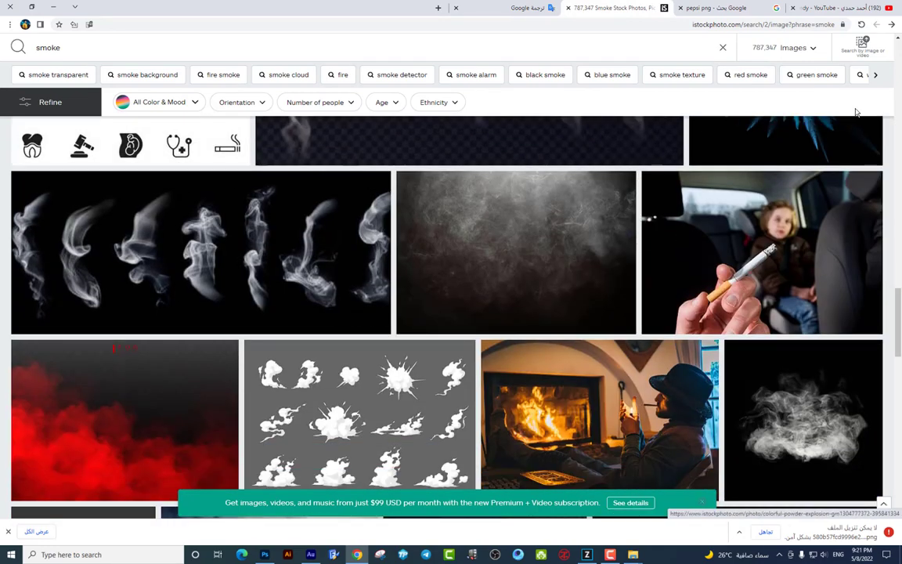
{"action": "scroll", "coordinate": [581, 114], "scroll_direction": "down", "scroll_amount": 2}
{"action": "scroll", "coordinate": [581, 114], "scroll_direction": "down", "scroll_amount": 2}
{"action": "scroll", "coordinate": [583, 115], "scroll_direction": "down", "scroll_amount": 2}
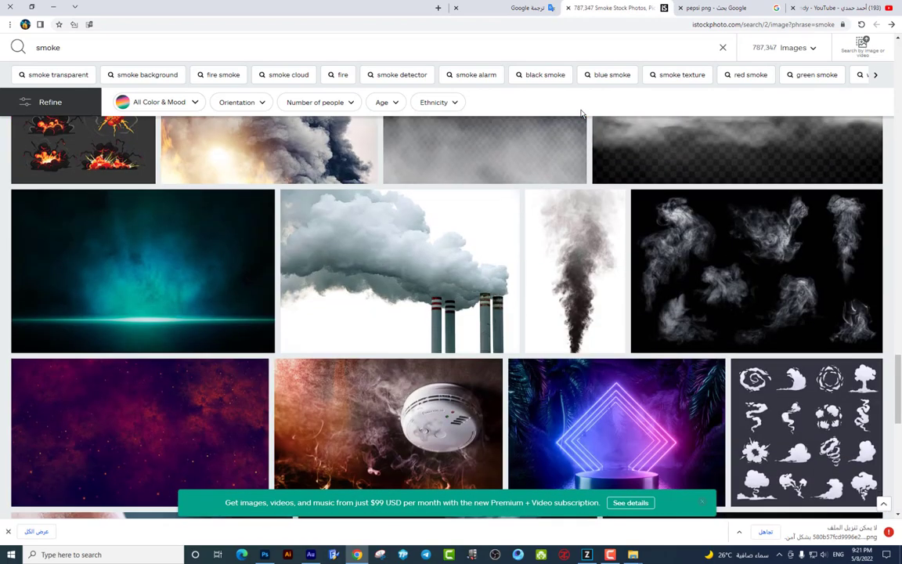
{"action": "scroll", "coordinate": [584, 113], "scroll_direction": "down", "scroll_amount": 2}
{"action": "scroll", "coordinate": [584, 111], "scroll_direction": "down", "scroll_amount": 2}
{"action": "scroll", "coordinate": [584, 110], "scroll_direction": "down", "scroll_amount": 2}
{"action": "left_click", "coordinate": [481, 412]}
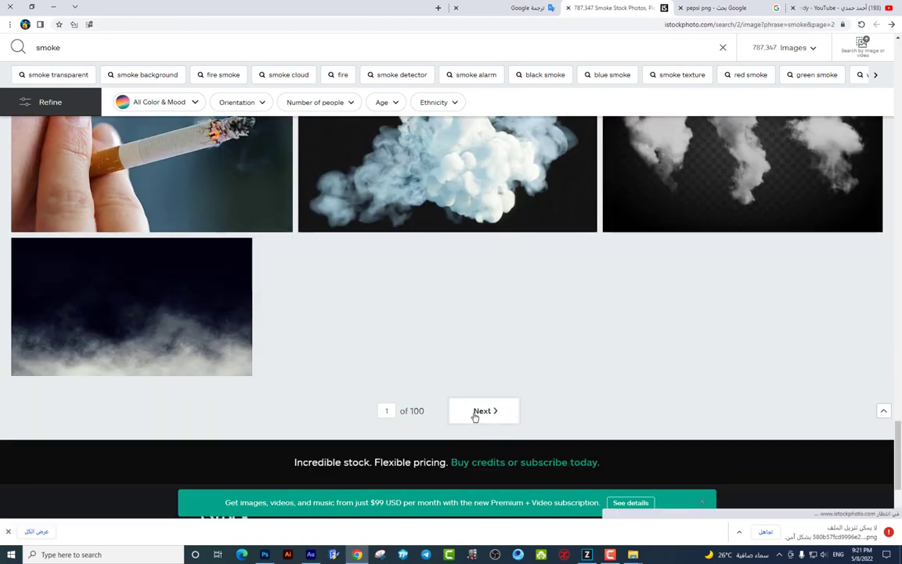
- Download a smoke photo via Zeon Downloader and show it in its folder
{"action": "scroll", "coordinate": [471, 382], "scroll_direction": "down", "scroll_amount": 3}
{"action": "scroll", "coordinate": [486, 370], "scroll_direction": "down", "scroll_amount": 3}
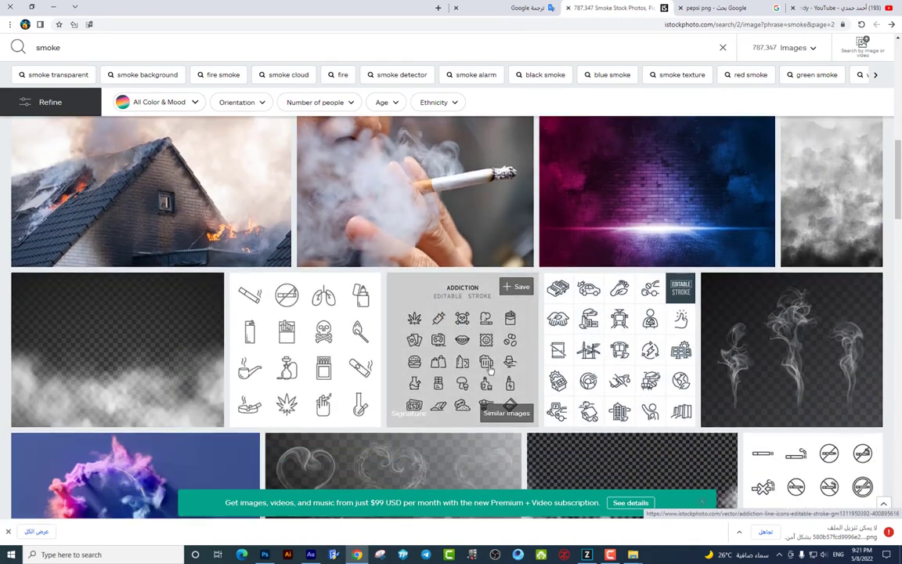
{"action": "scroll", "coordinate": [490, 369], "scroll_direction": "down", "scroll_amount": 3}
{"action": "scroll", "coordinate": [493, 368], "scroll_direction": "down", "scroll_amount": 2}
{"action": "scroll", "coordinate": [493, 361], "scroll_direction": "down", "scroll_amount": 1}
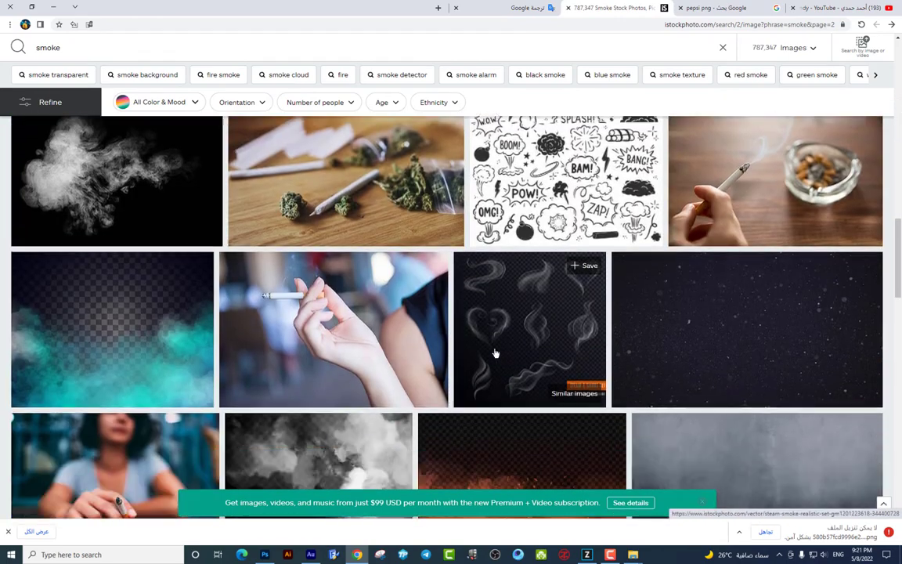
{"action": "scroll", "coordinate": [495, 353], "scroll_direction": "down", "scroll_amount": 2}
{"action": "scroll", "coordinate": [496, 353], "scroll_direction": "down", "scroll_amount": 3}
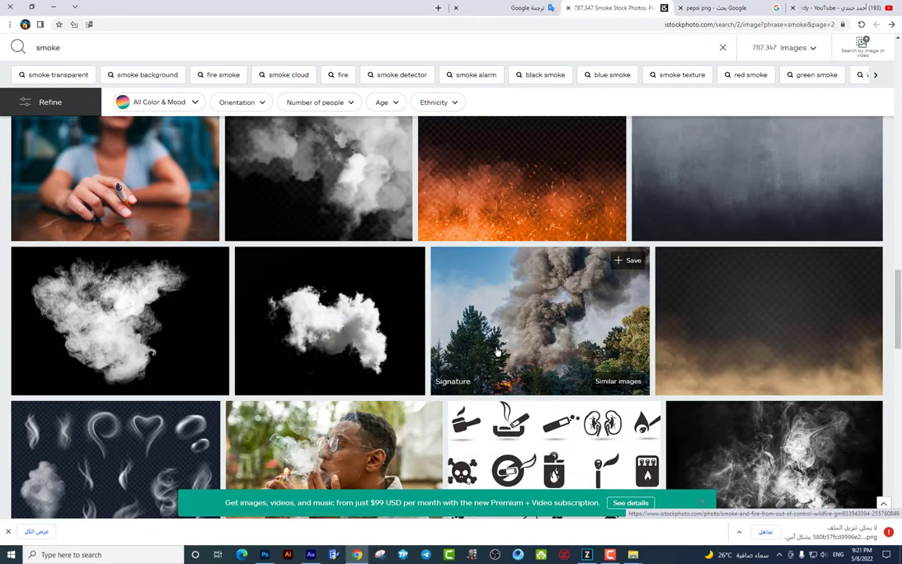
{"action": "scroll", "coordinate": [500, 350], "scroll_direction": "down", "scroll_amount": 3}
{"action": "scroll", "coordinate": [501, 349], "scroll_direction": "down", "scroll_amount": 1}
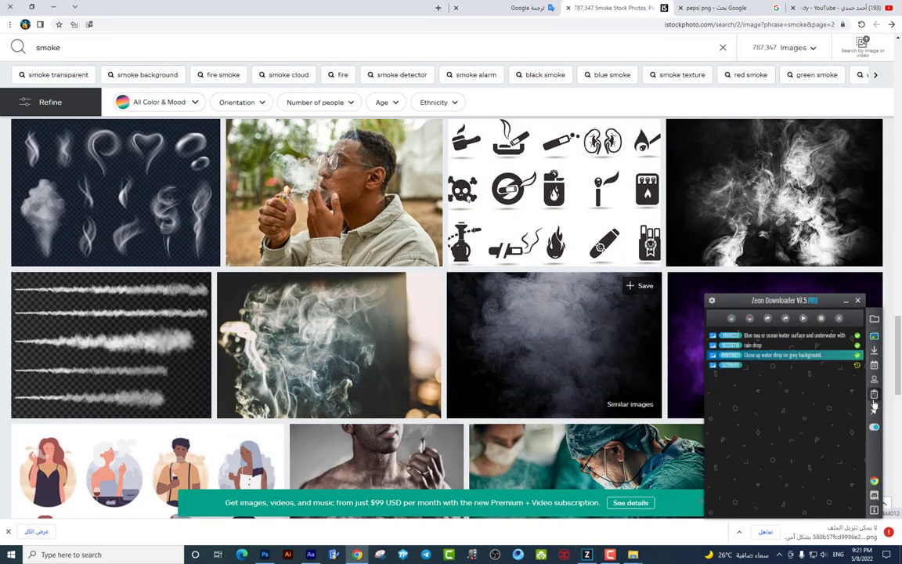
{"action": "scroll", "coordinate": [573, 342], "scroll_direction": "down", "scroll_amount": 2}
{"action": "scroll", "coordinate": [580, 336], "scroll_direction": "down", "scroll_amount": 1}
{"action": "scroll", "coordinate": [587, 332], "scroll_direction": "down", "scroll_amount": 3}
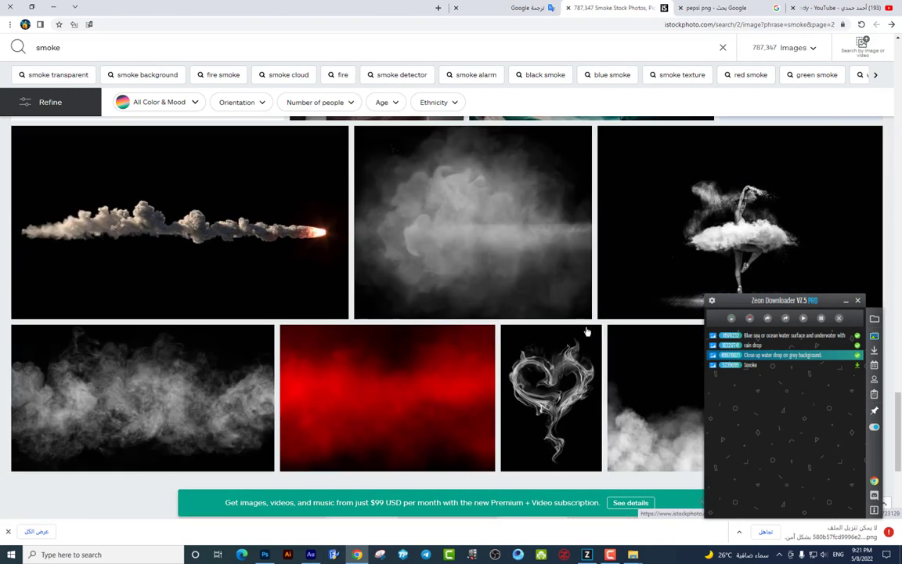
{"action": "mouse_move", "coordinate": [739, 222]}
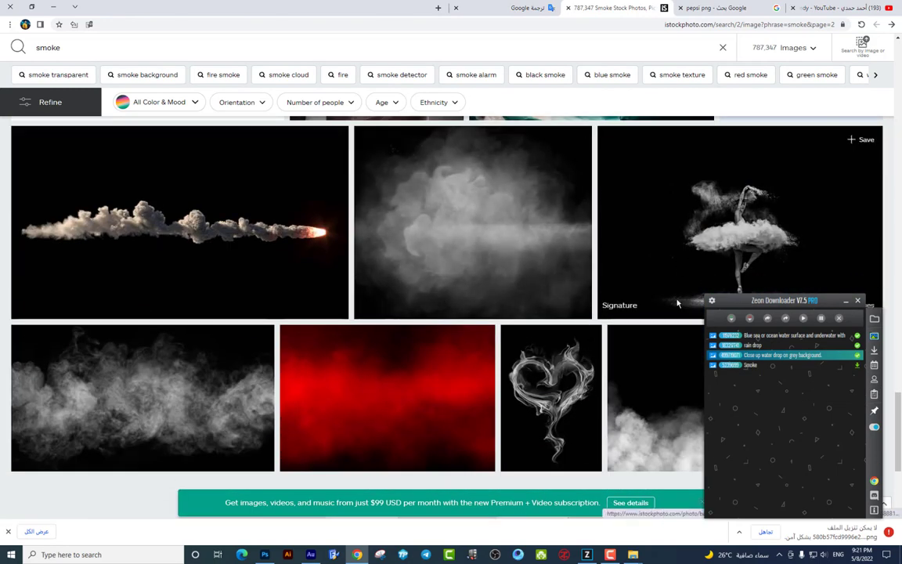
{"action": "scroll", "coordinate": [660, 334], "scroll_direction": "down", "scroll_amount": 1}
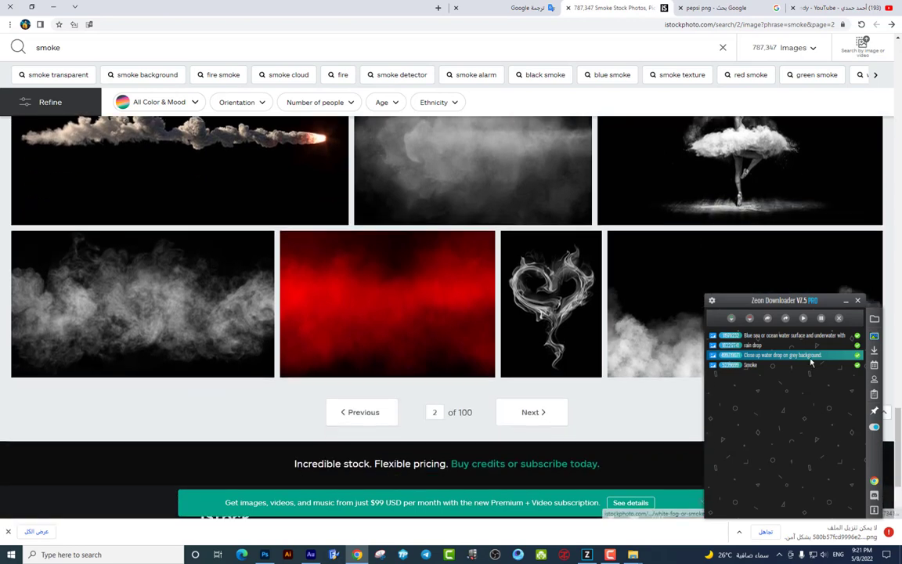
{"action": "left_click", "coordinate": [759, 367]}
{"action": "right_click", "coordinate": [759, 367]}
{"action": "left_click", "coordinate": [782, 388]}
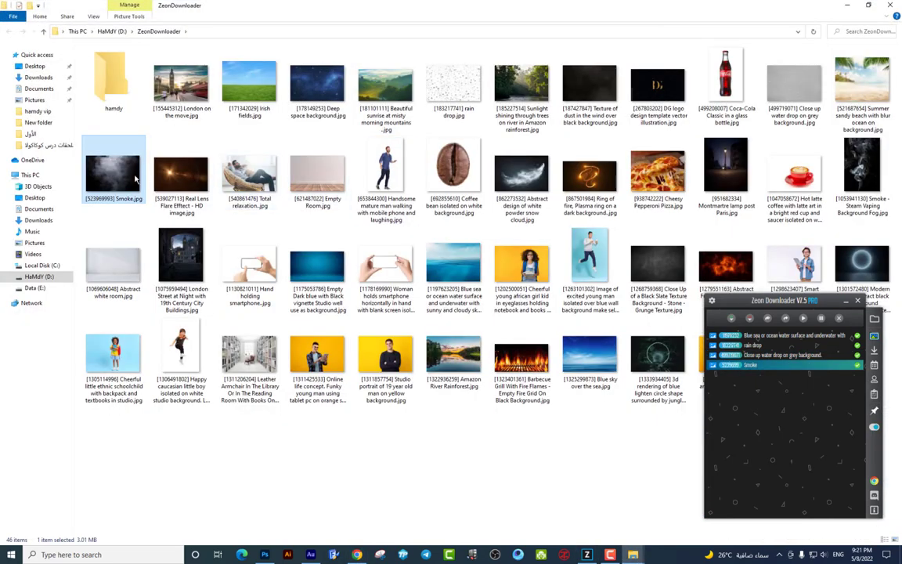
- Place the smoke photo above Color Balance 1 and set its blend mode to Screen
{"action": "left_click_drag", "start_coordinate": [122, 163], "coordinate": [429, 248]}
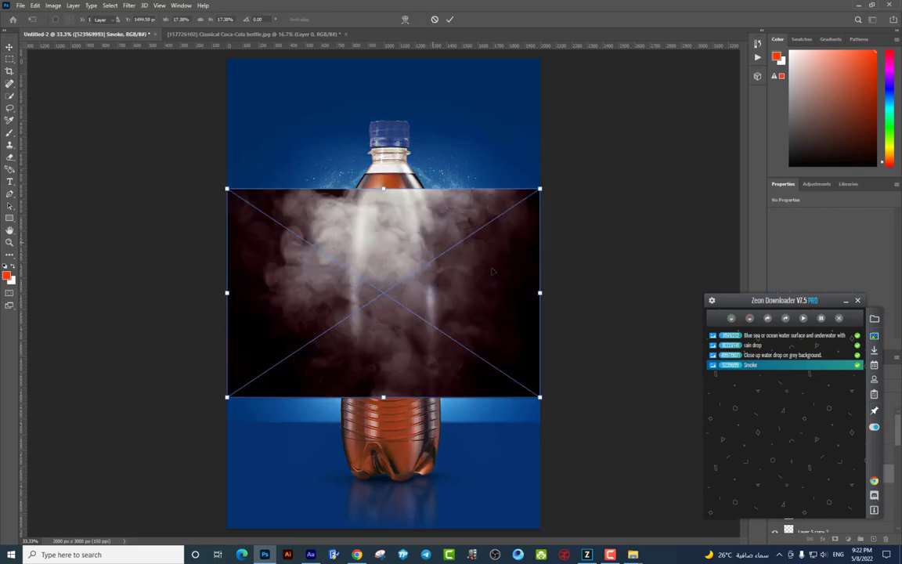
{"action": "key", "text": "Return"}
{"action": "left_click_drag", "start_coordinate": [820, 474], "coordinate": [852, 412]}
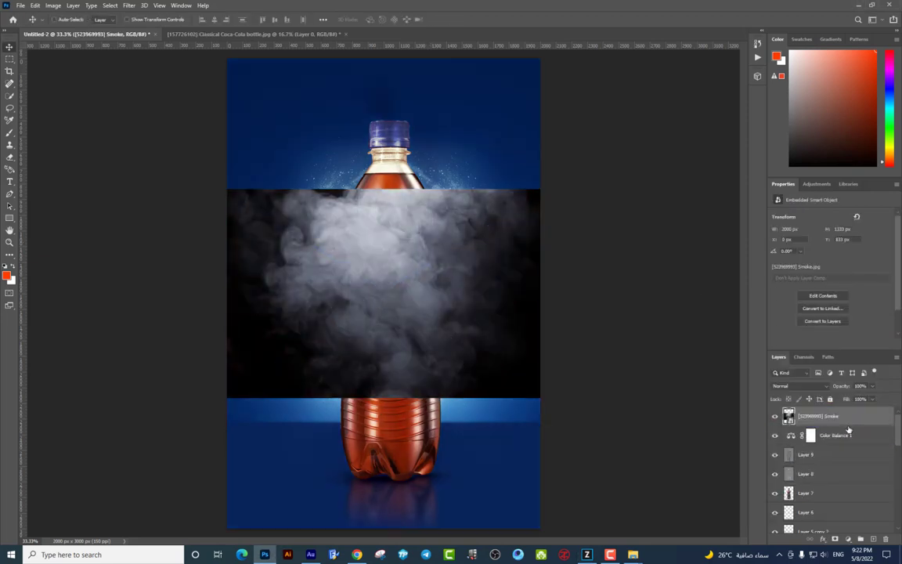
{"action": "left_click", "coordinate": [846, 436]}
{"action": "left_click", "coordinate": [844, 470], "text": "shift"}
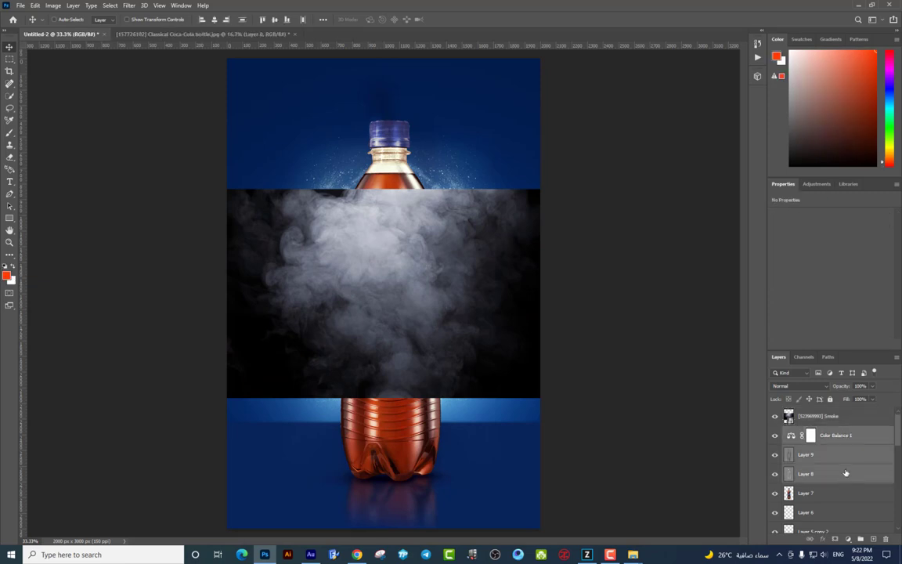
{"action": "left_click", "coordinate": [814, 419]}
{"action": "left_click", "coordinate": [796, 392]}
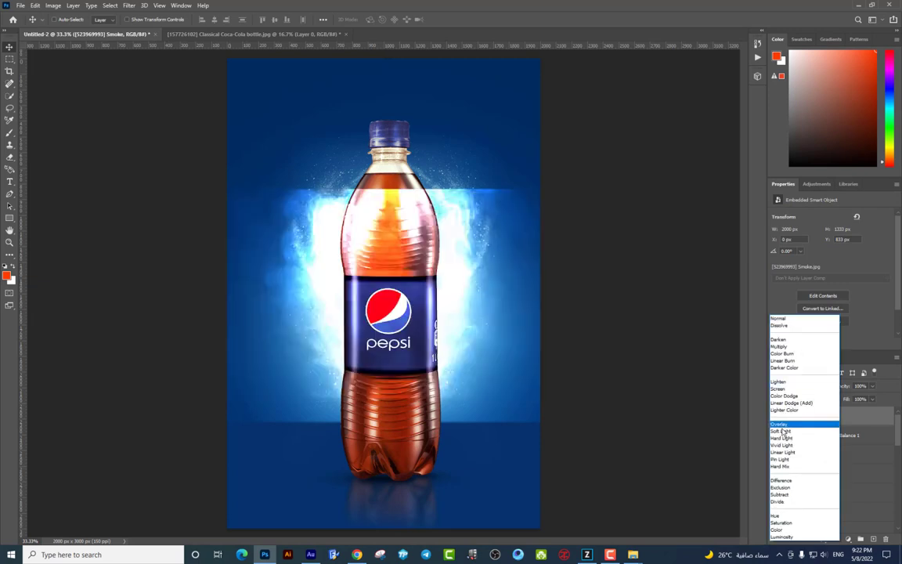
{"action": "left_click", "coordinate": [789, 395]}
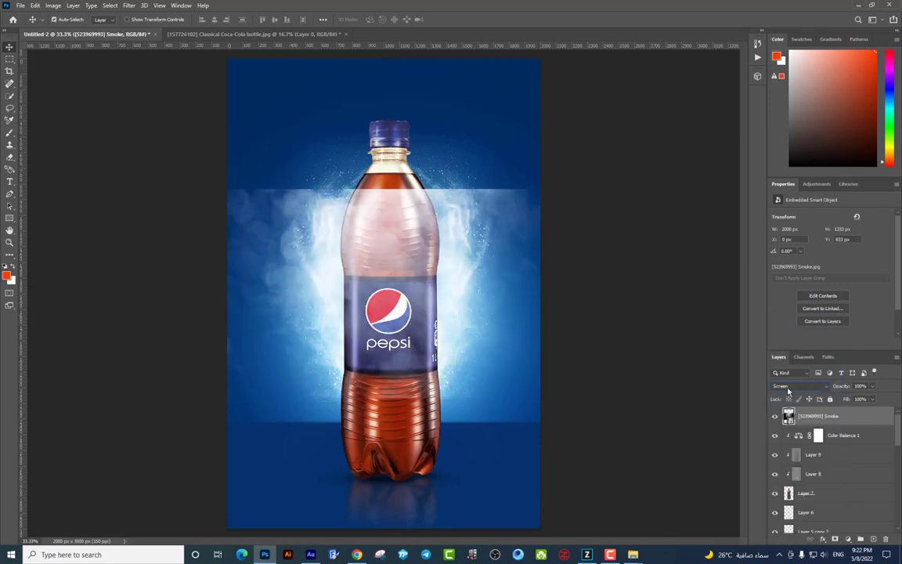
- Apply Levels to the smoke, nudging the black input slider right to deepen shadows
{"action": "key", "text": "ctrl+l"}
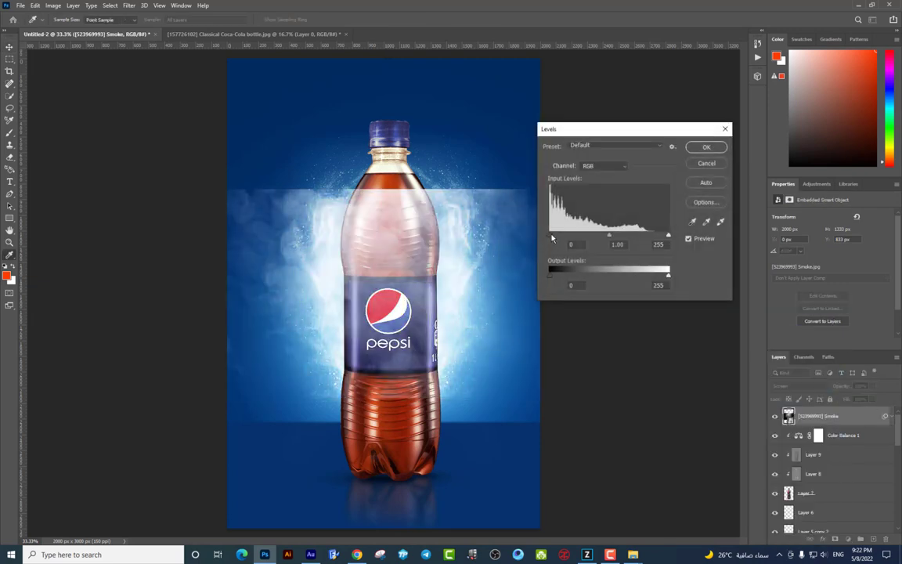
{"action": "left_click_drag", "start_coordinate": [556, 238], "coordinate": [563, 236]}
{"action": "left_click_drag", "start_coordinate": [555, 236], "coordinate": [559, 233]}
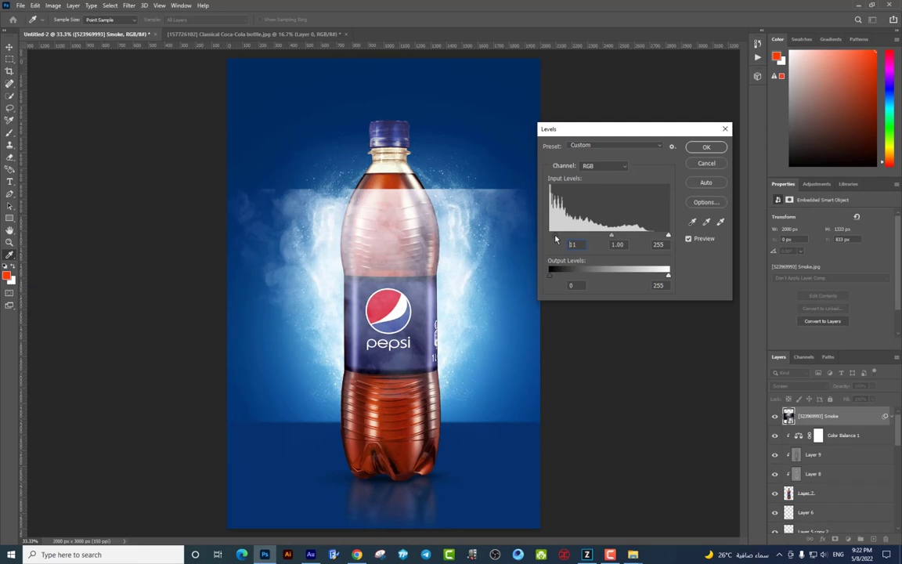
{"action": "key", "text": "Return"}
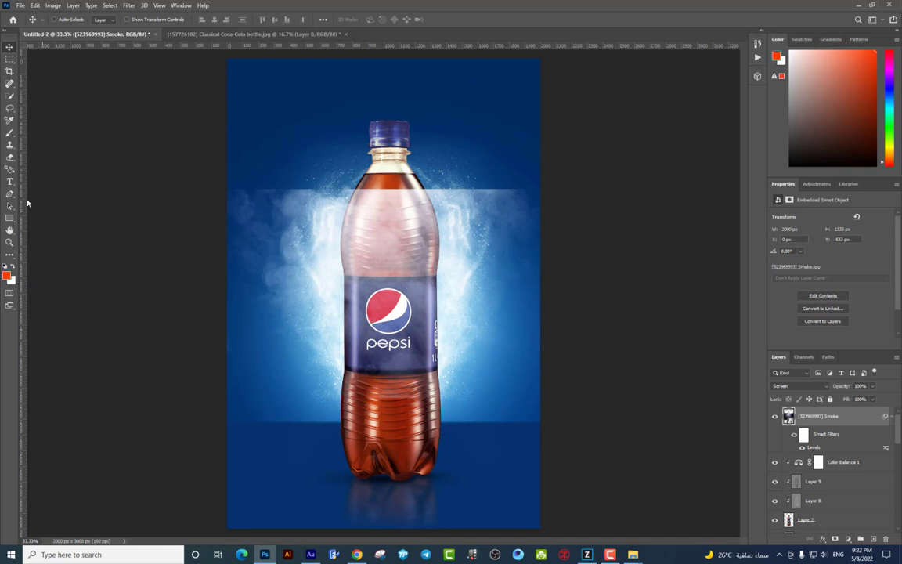
- Rotate the smoke layer 180° with Free Transform
{"action": "key", "text": "ctrl+t"}
{"action": "right_click", "coordinate": [441, 223]}
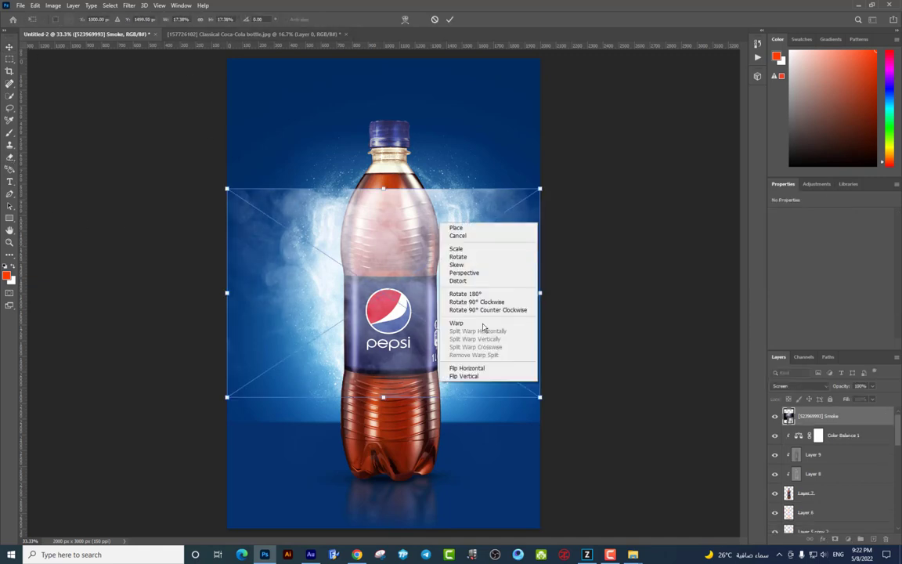
{"action": "left_click", "coordinate": [478, 294]}
{"action": "key", "text": "Return"}
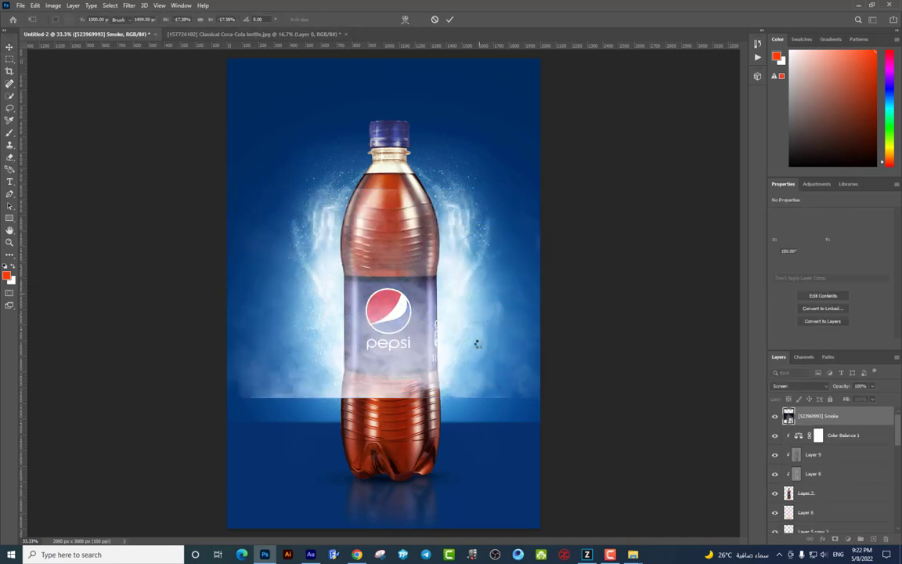
- Move the smoke down and scale it up slightly around the bottle
{"action": "key", "text": "e"}
{"action": "left_click", "coordinate": [9, 47]}
{"action": "left_click_drag", "start_coordinate": [510, 366], "coordinate": [508, 388]}
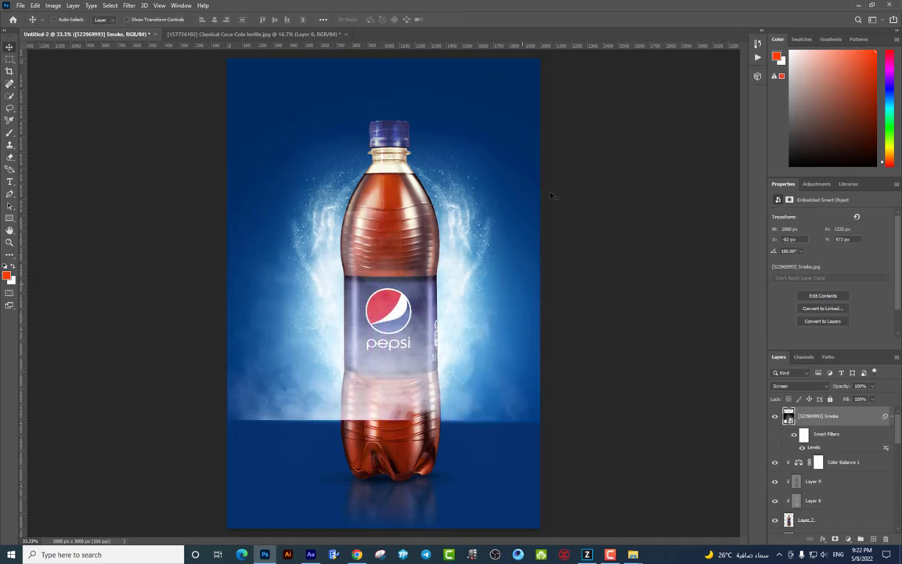
{"action": "key", "text": "ctrl+t"}
{"action": "left_click_drag", "start_coordinate": [526, 210], "coordinate": [550, 208]}
{"action": "key", "text": "Return"}
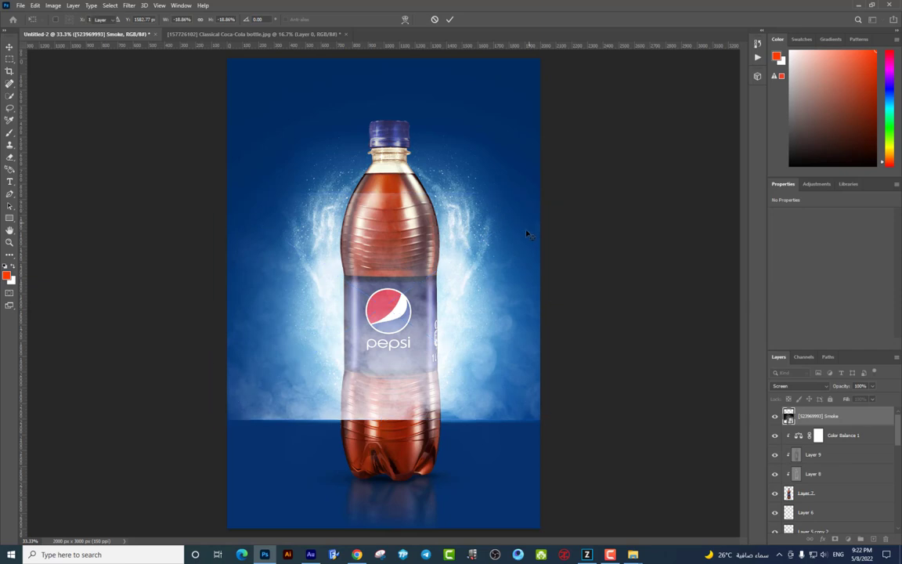
{"action": "left_click_drag", "start_coordinate": [524, 231], "coordinate": [523, 237]}
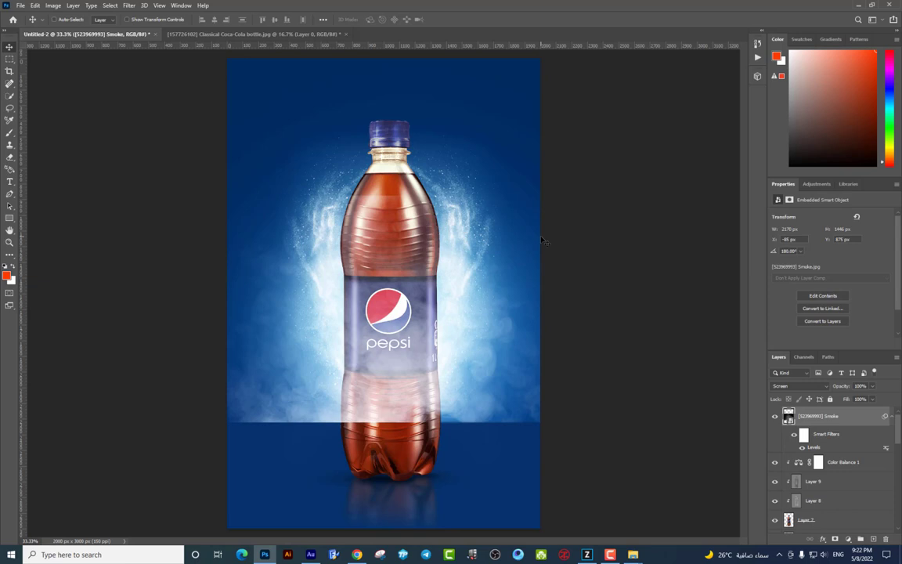
- Rasterize the smoke and erase it off the lower bottle with a 24% flow soft eraser
{"action": "left_click", "coordinate": [10, 156]}
{"action": "left_click", "coordinate": [236, 19]}
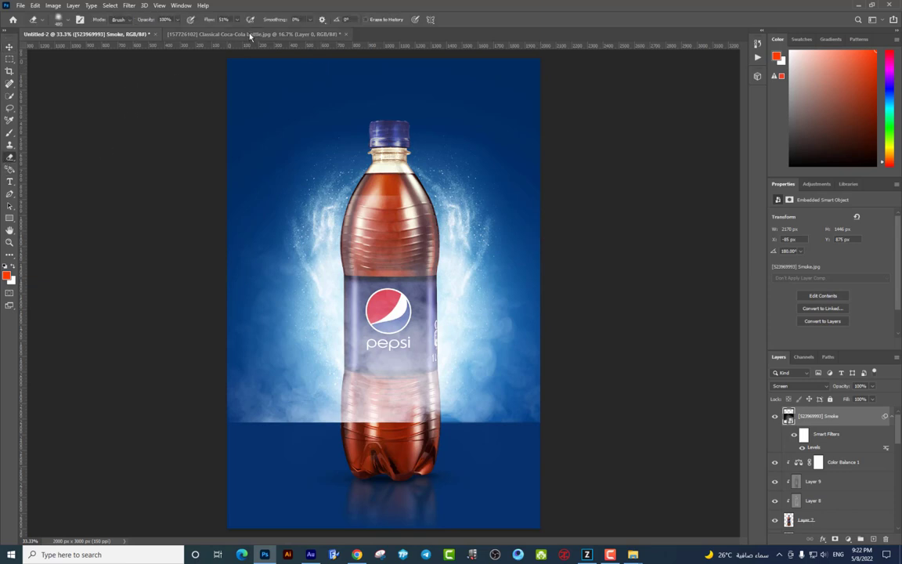
{"action": "left_click_drag", "start_coordinate": [216, 29], "coordinate": [232, 29]}
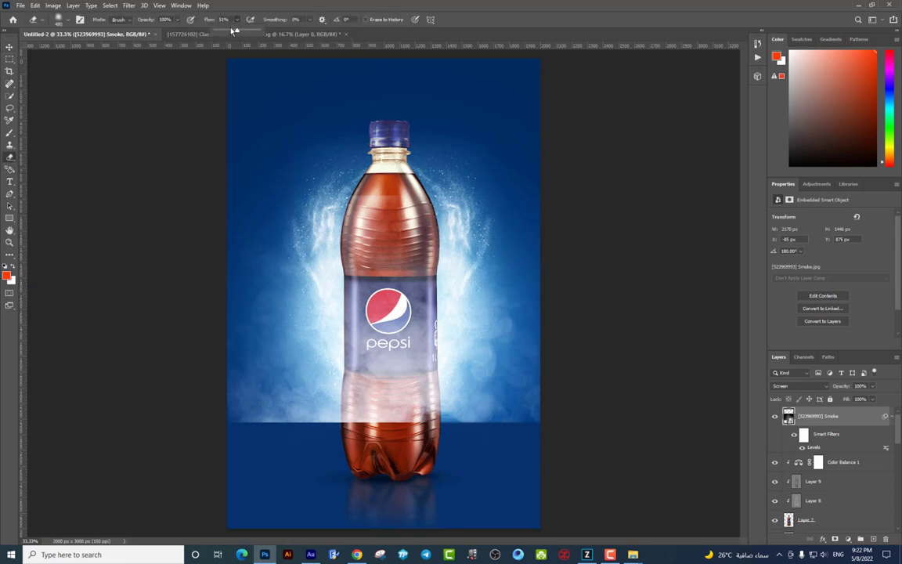
{"action": "left_click", "coordinate": [434, 298]}
{"action": "key", "text": "Return"}
{"action": "right_click", "coordinate": [456, 282]}
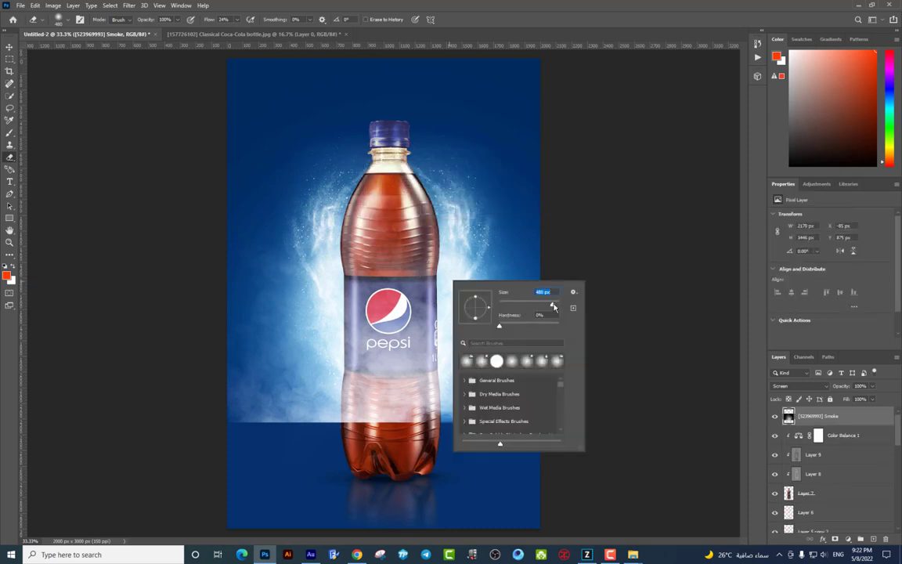
{"action": "left_click", "coordinate": [360, 360]}
{"action": "mouse_move", "coordinate": [344, 368]}
{"action": "left_mouse_down"}
{"action": "mouse_move", "coordinate": [374, 412]}
{"action": "mouse_move", "coordinate": [407, 289]}
{"action": "left_mouse_up"}
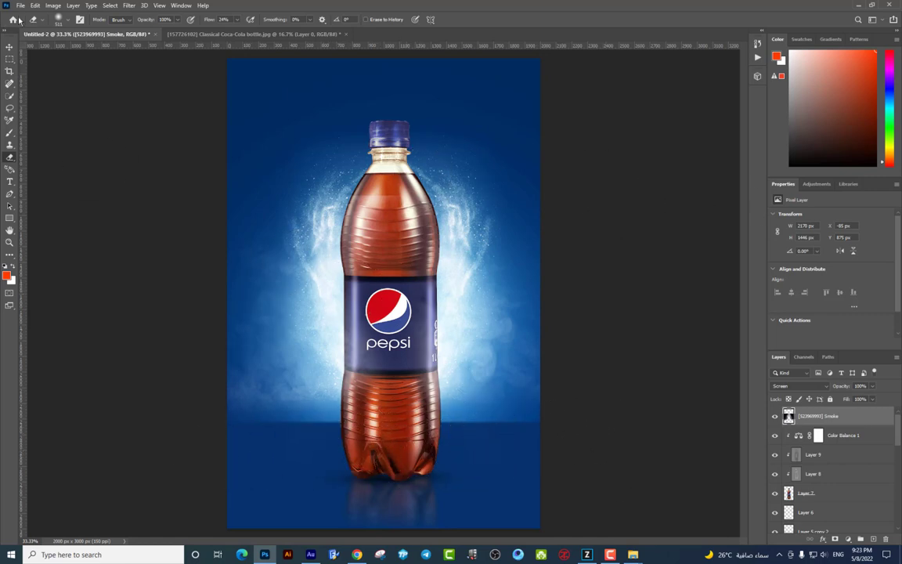
- Compare with the smoke hidden, then erase the smoke covering the Pepsi label
{"action": "left_click", "coordinate": [10, 47]}
{"action": "left_click", "coordinate": [775, 415]}
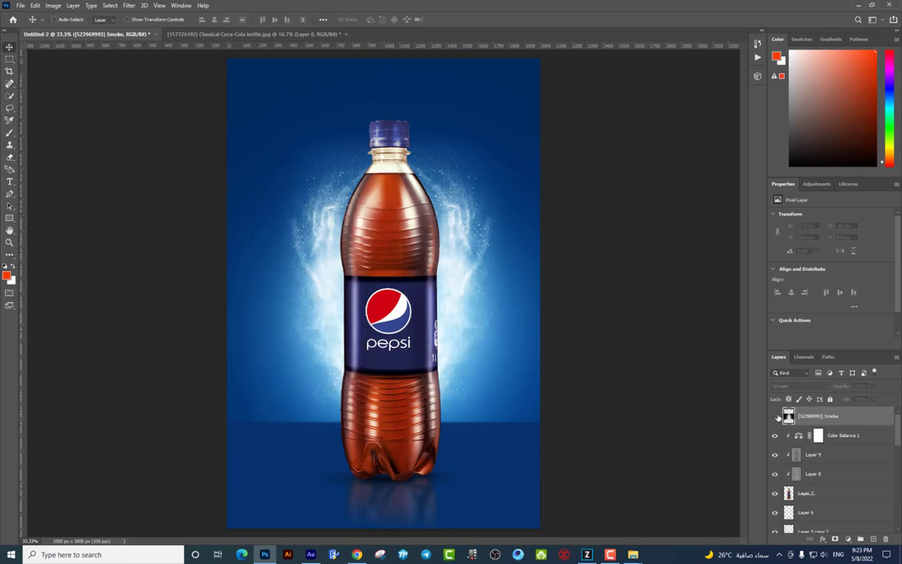
{"action": "left_click", "coordinate": [775, 415]}
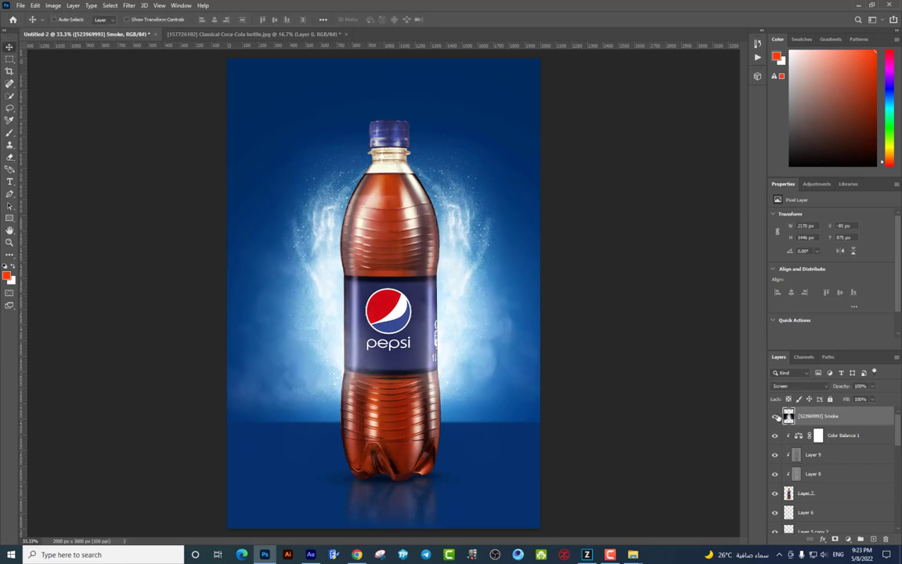
{"action": "left_click", "coordinate": [9, 157]}
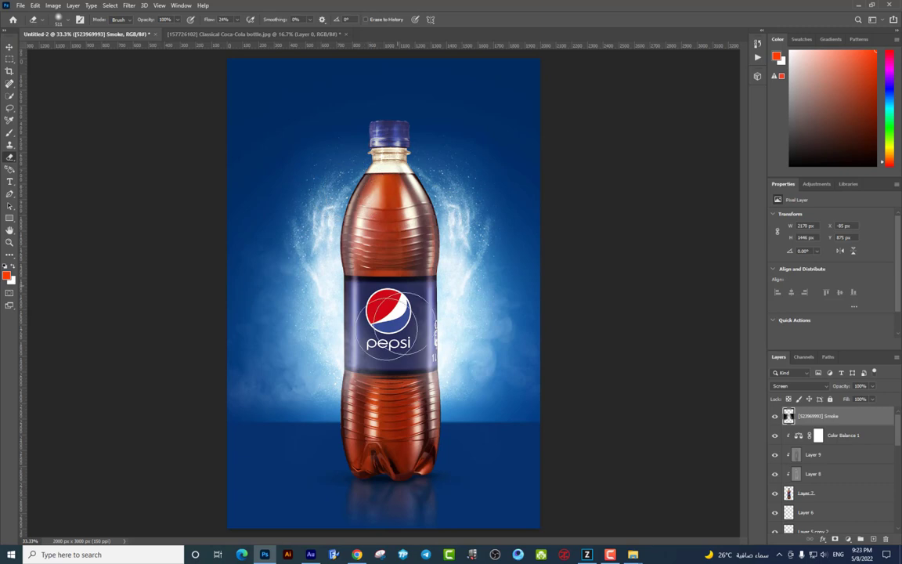
{"action": "right_click", "coordinate": [389, 323]}
{"action": "mouse_move", "coordinate": [322, 302]}
{"action": "left_mouse_down"}
{"action": "mouse_move", "coordinate": [363, 313]}
{"action": "mouse_move", "coordinate": [322, 362]}
{"action": "mouse_move", "coordinate": [489, 290]}
{"action": "left_mouse_up"}
- Shrink the smoke layer and move it upward
{"action": "key", "text": "ctrl+t"}
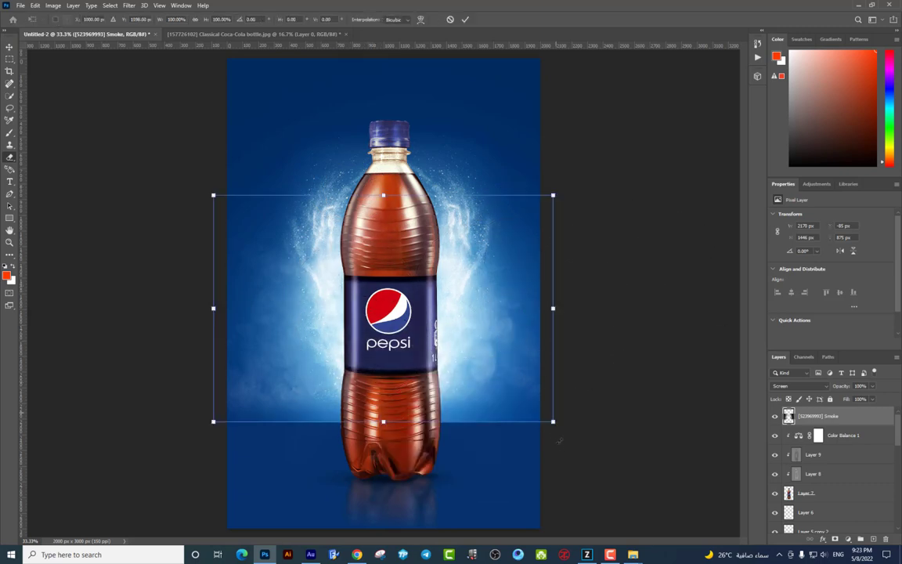
{"action": "left_click_drag", "start_coordinate": [551, 420], "coordinate": [445, 317]}
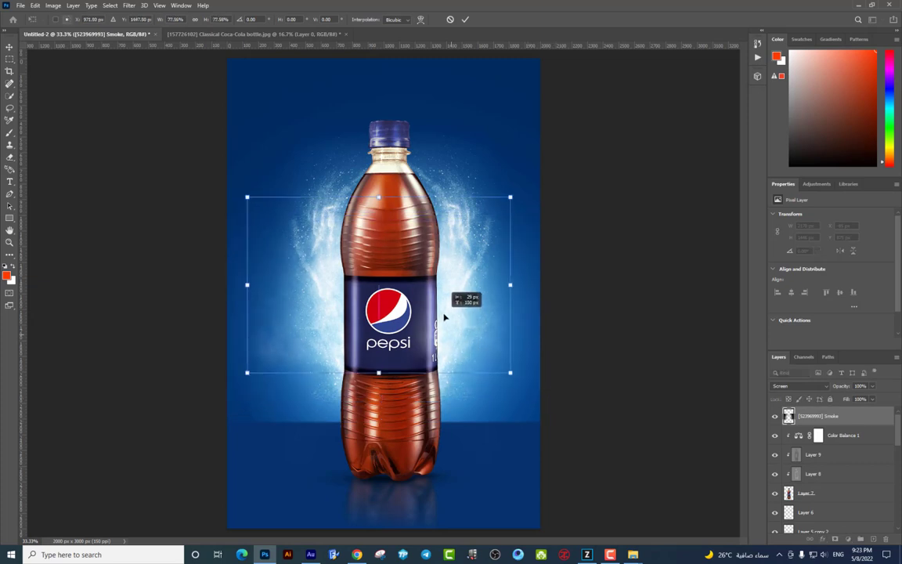
{"action": "left_click_drag", "start_coordinate": [512, 198], "coordinate": [527, 180]}
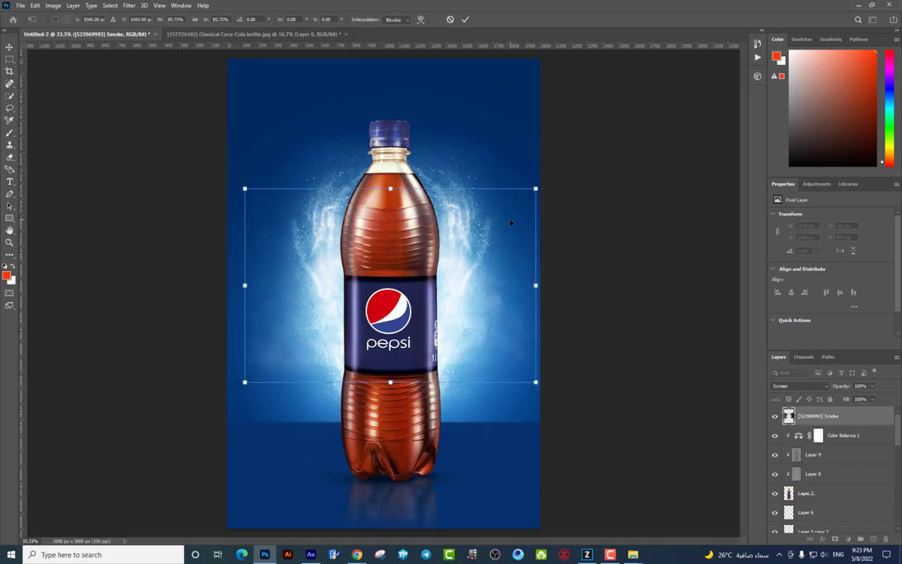
{"action": "key", "text": "Return"}
{"action": "key", "text": "e"}
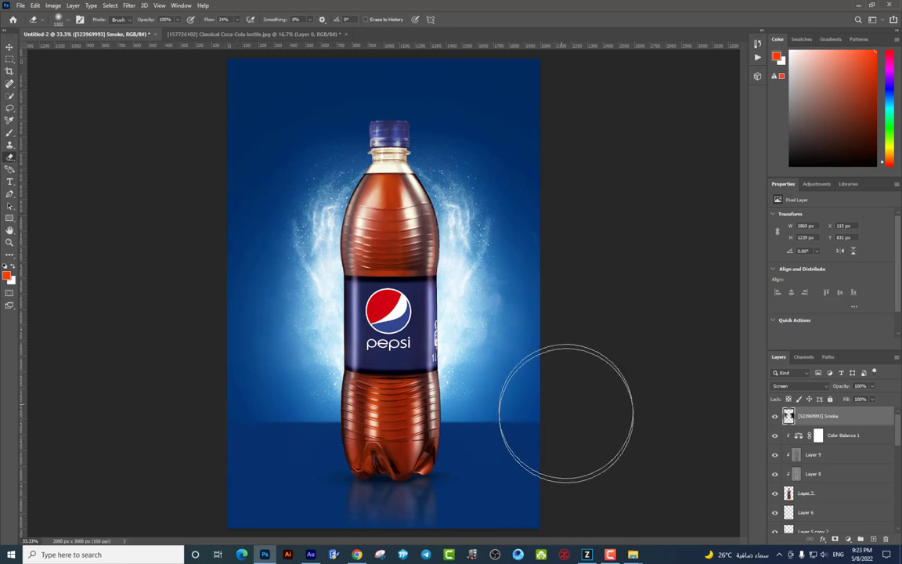
- Duplicate the smoke layer and enlarge both copies together to 1956 × 1303 px
{"action": "key", "text": "ctrl+j"}
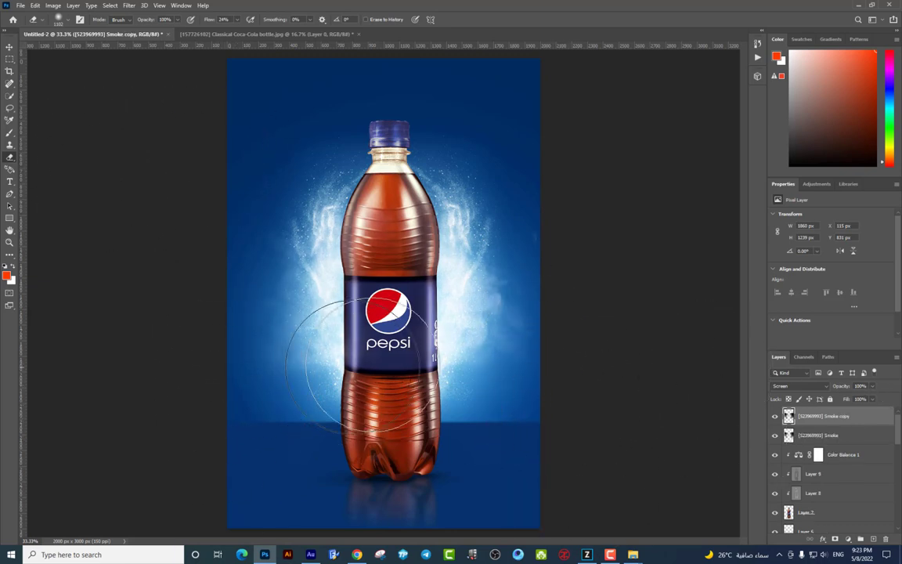
{"action": "left_click", "coordinate": [825, 439], "text": "shift"}
{"action": "left_click", "coordinate": [10, 47]}
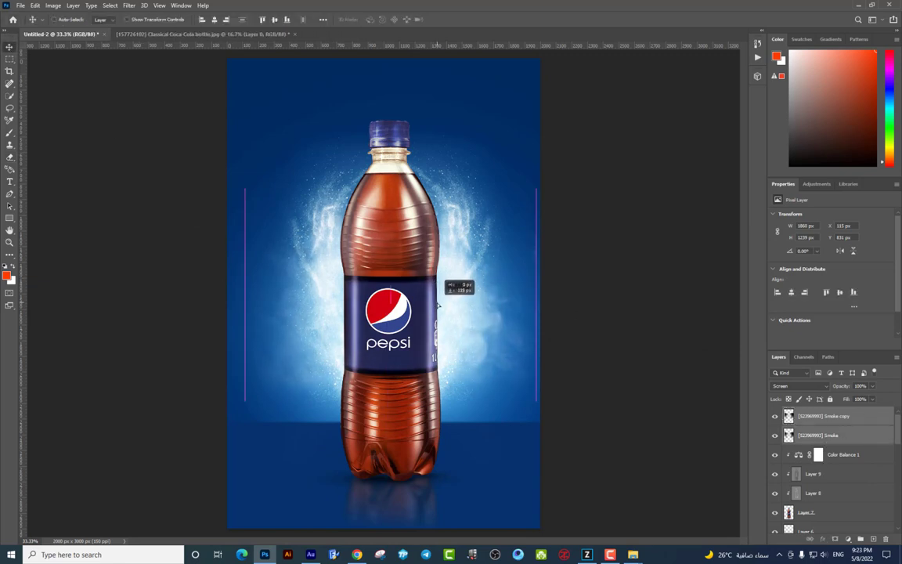
{"action": "key", "text": "ctrl+t"}
{"action": "left_click_drag", "start_coordinate": [536, 206], "coordinate": [563, 191]}
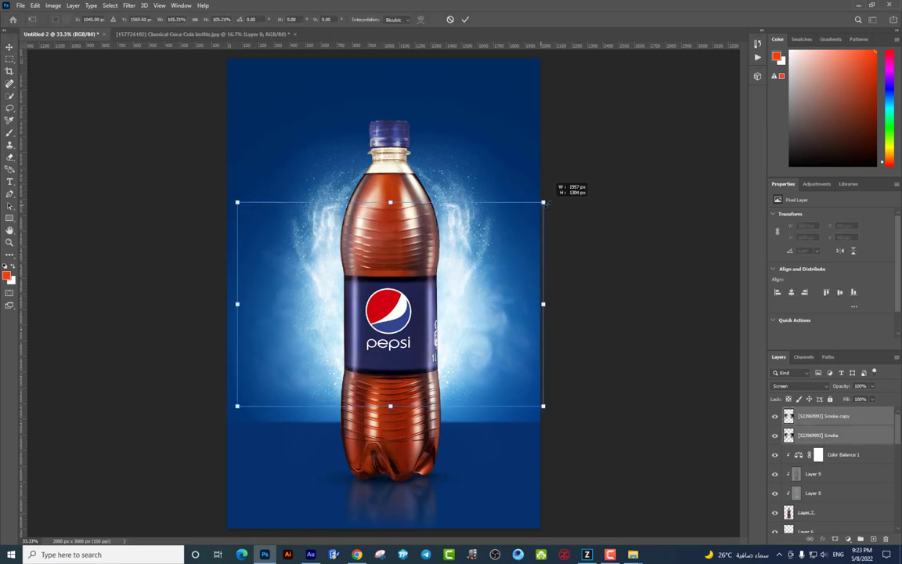
{"action": "key", "text": "Return"}
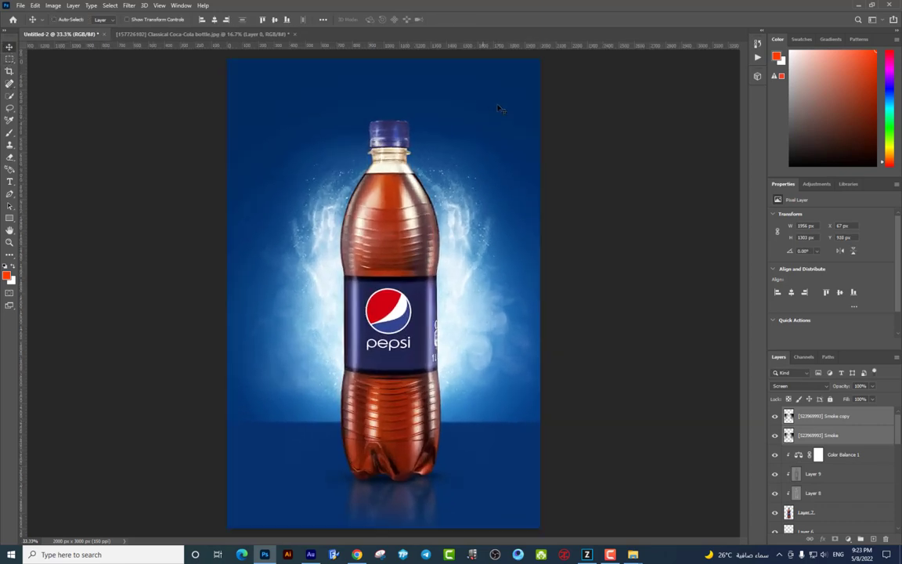
{"action": "key", "text": "alt+Tab"}
- Return to the browser and search iStock for 'texture' images
{"action": "key", "text": "alt+Tab"}
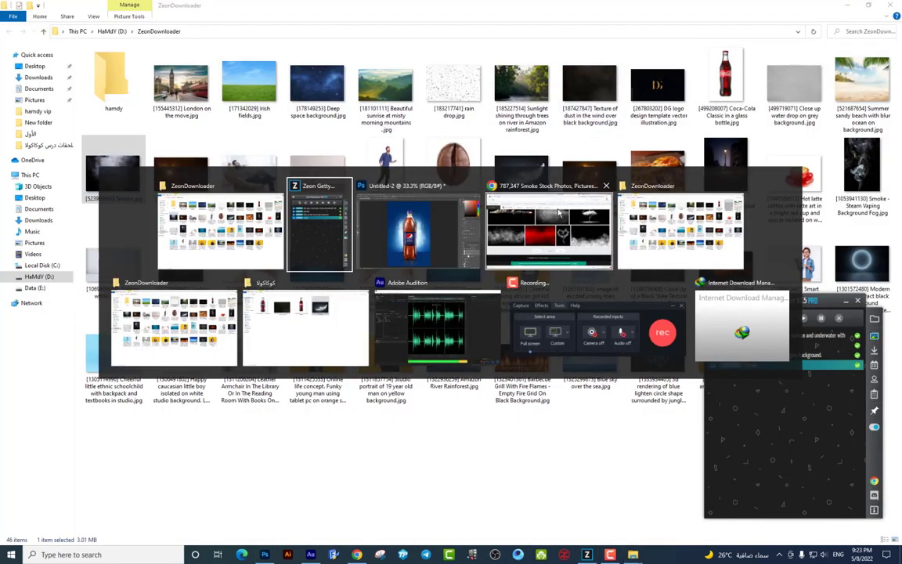
{"action": "key", "text": "alt+Tab"}
{"action": "left_click", "coordinate": [564, 195]}
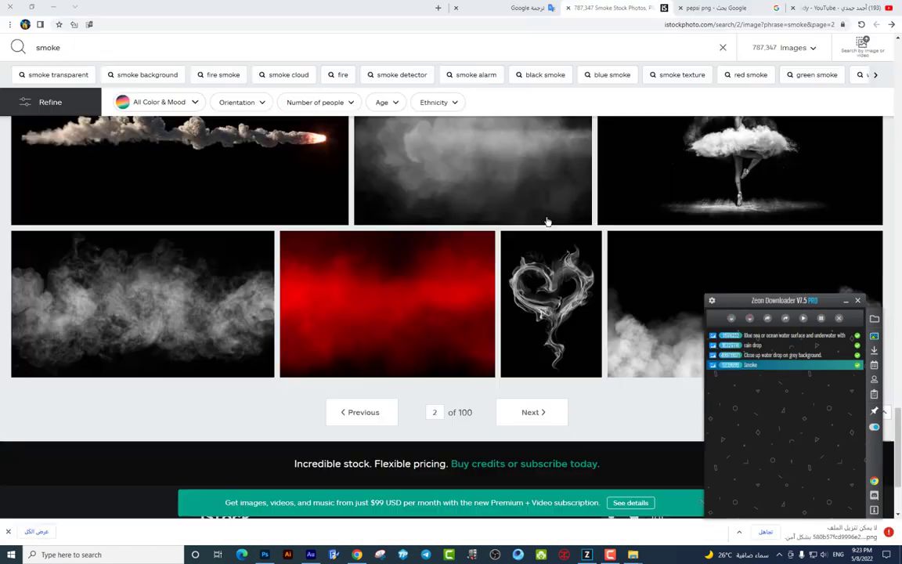
{"action": "left_click", "coordinate": [284, 46]}
{"action": "type", "text": "te"}
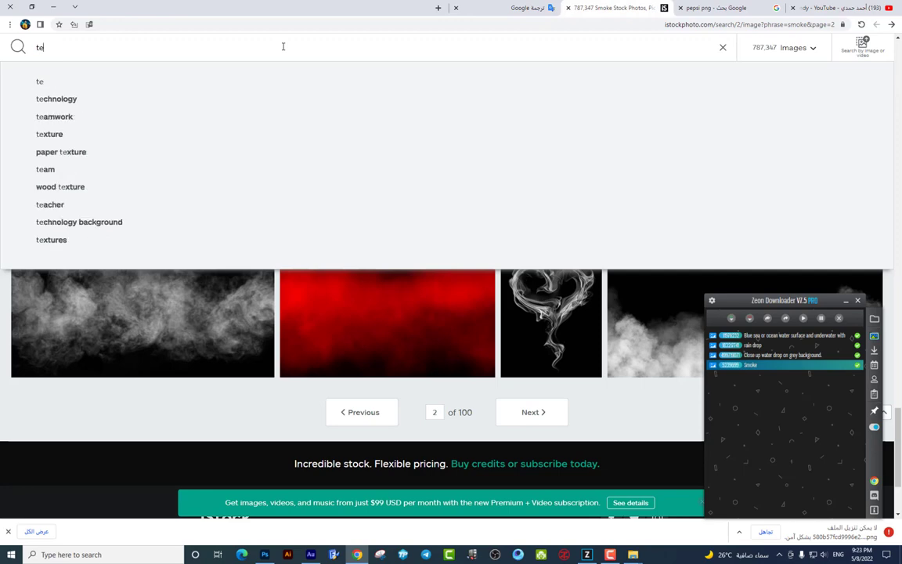
{"action": "type", "text": "x"}
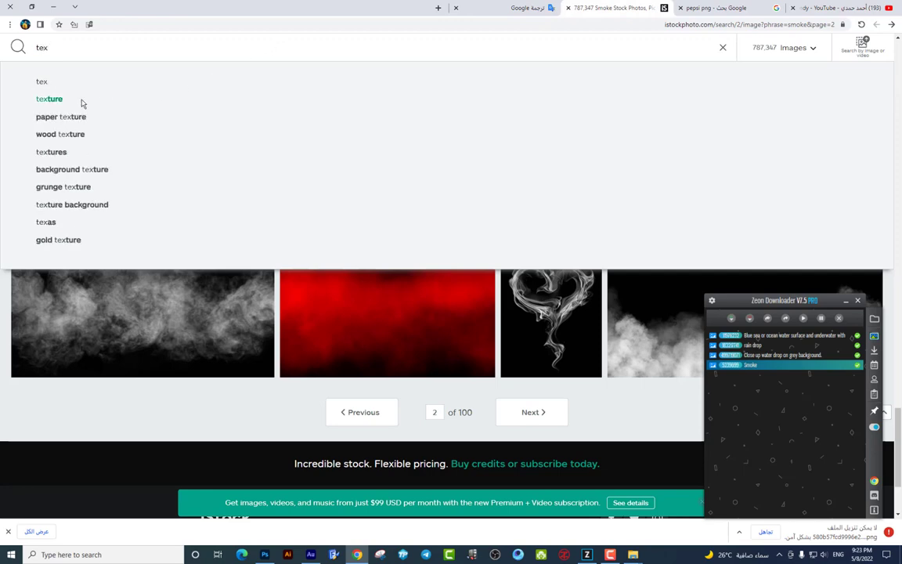
{"action": "left_click", "coordinate": [49, 100]}
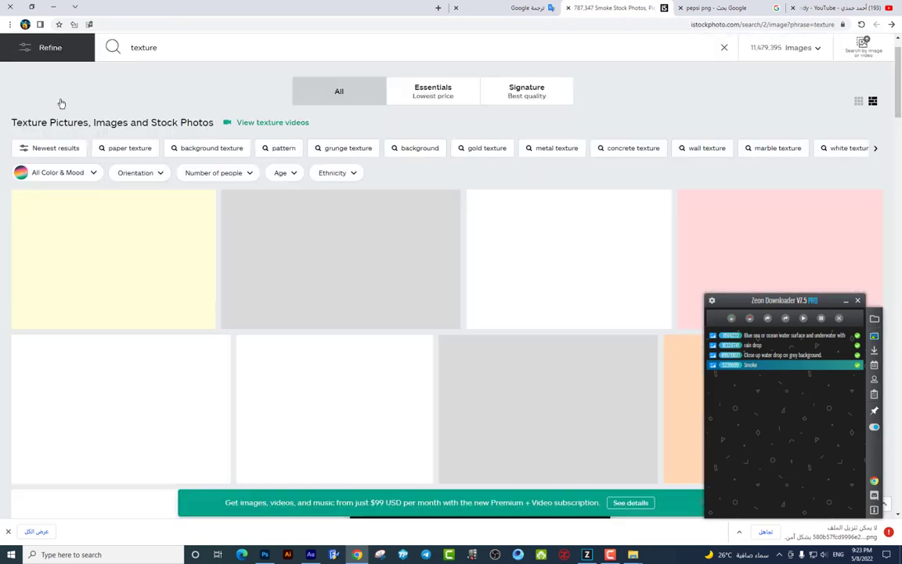
- Browse the texture results and drag the grey grunge image into Zeon Downloader
{"action": "scroll", "coordinate": [343, 236], "scroll_direction": "down", "scroll_amount": 3}
{"action": "scroll", "coordinate": [342, 236], "scroll_direction": "down", "scroll_amount": 1}
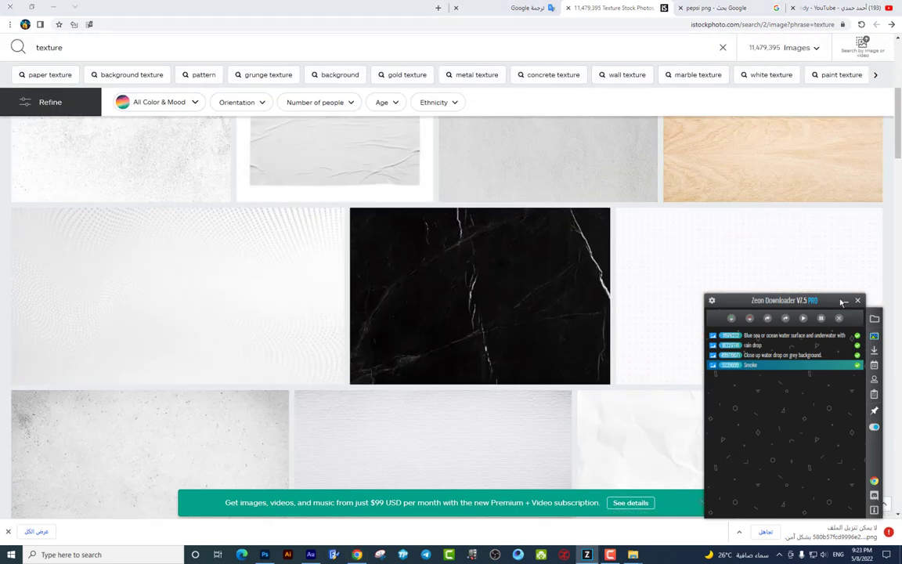
{"action": "left_click", "coordinate": [845, 302]}
{"action": "scroll", "coordinate": [624, 242], "scroll_direction": "up", "scroll_amount": 1}
{"action": "scroll", "coordinate": [624, 242], "scroll_direction": "up", "scroll_amount": 2}
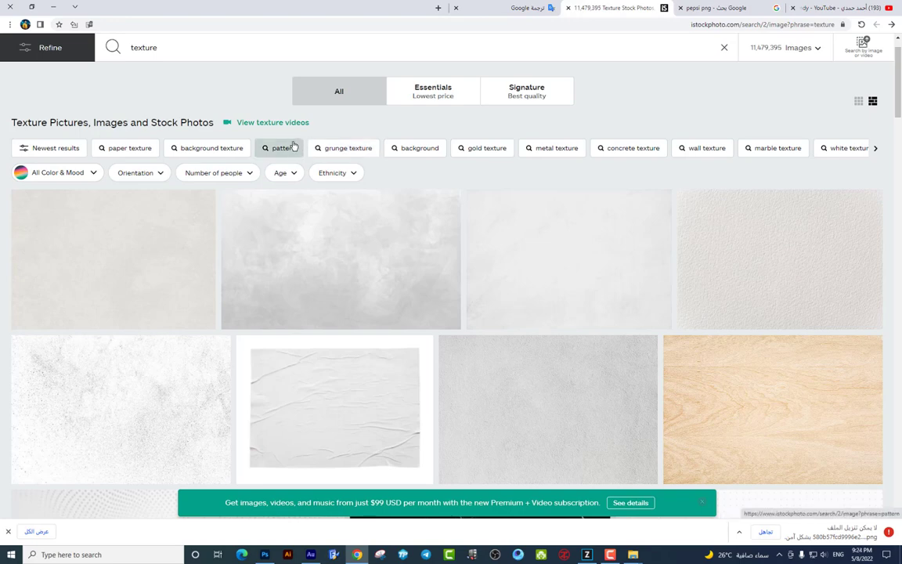
{"action": "scroll", "coordinate": [301, 142], "scroll_direction": "down", "scroll_amount": 2}
{"action": "scroll", "coordinate": [302, 143], "scroll_direction": "down", "scroll_amount": 1}
{"action": "scroll", "coordinate": [513, 161], "scroll_direction": "down", "scroll_amount": 3}
{"action": "scroll", "coordinate": [525, 177], "scroll_direction": "up", "scroll_amount": 1}
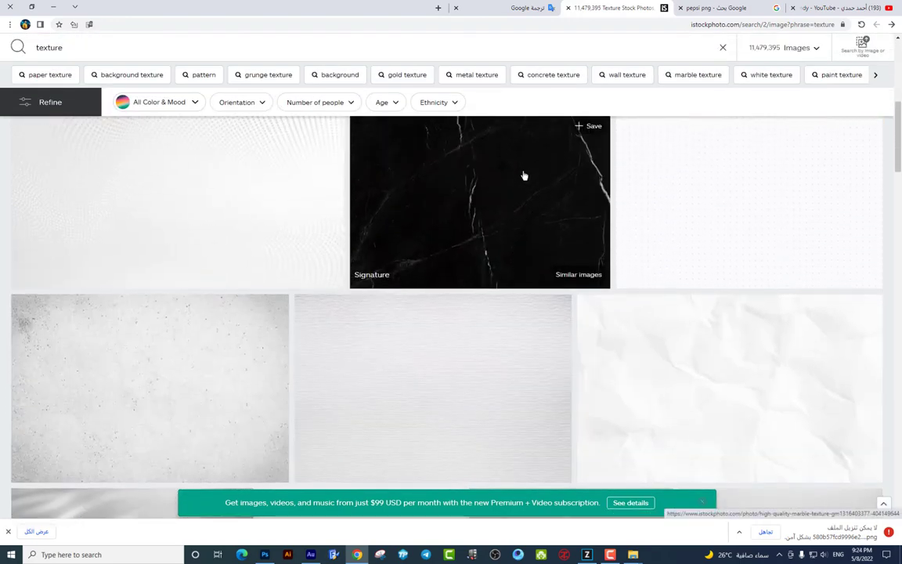
{"action": "scroll", "coordinate": [525, 177], "scroll_direction": "down", "scroll_amount": 3}
{"action": "scroll", "coordinate": [473, 199], "scroll_direction": "up", "scroll_amount": 1}
{"action": "scroll", "coordinate": [421, 179], "scroll_direction": "down", "scroll_amount": 1}
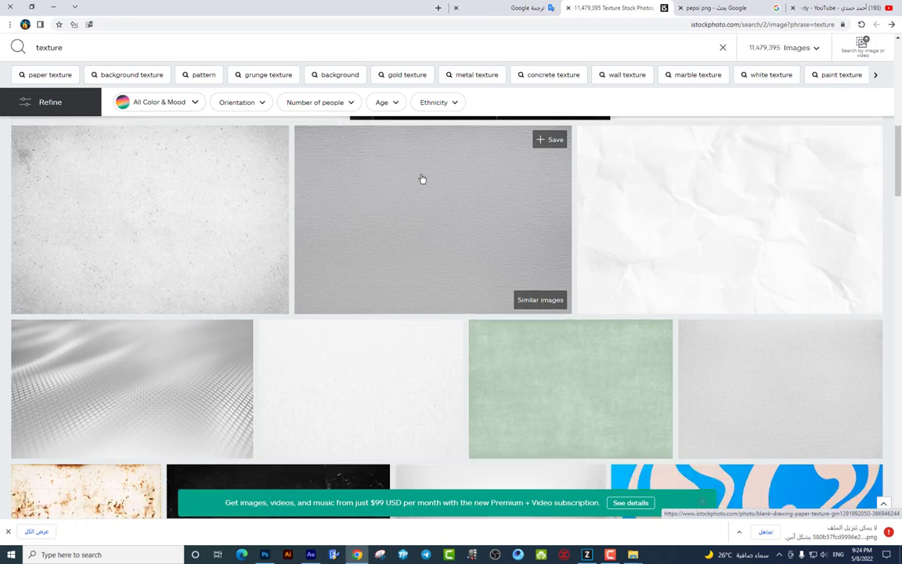
{"action": "scroll", "coordinate": [425, 178], "scroll_direction": "down", "scroll_amount": 3}
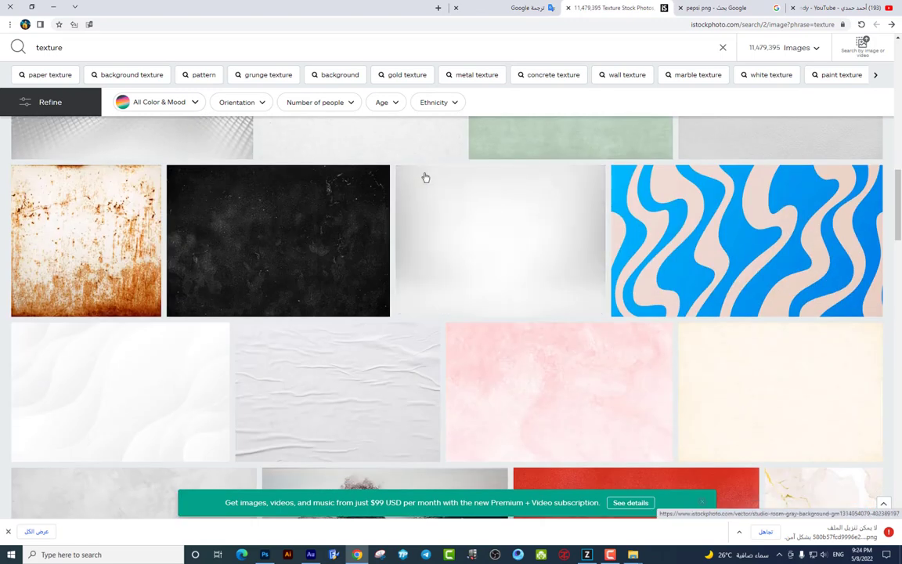
{"action": "scroll", "coordinate": [425, 179], "scroll_direction": "down", "scroll_amount": 3}
{"action": "scroll", "coordinate": [425, 179], "scroll_direction": "down", "scroll_amount": 1}
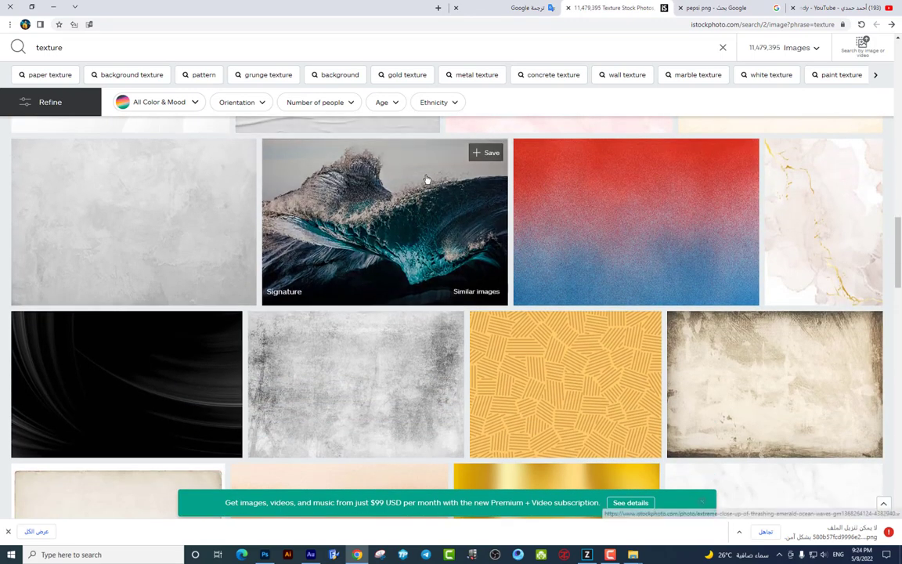
{"action": "scroll", "coordinate": [427, 179], "scroll_direction": "down", "scroll_amount": 2}
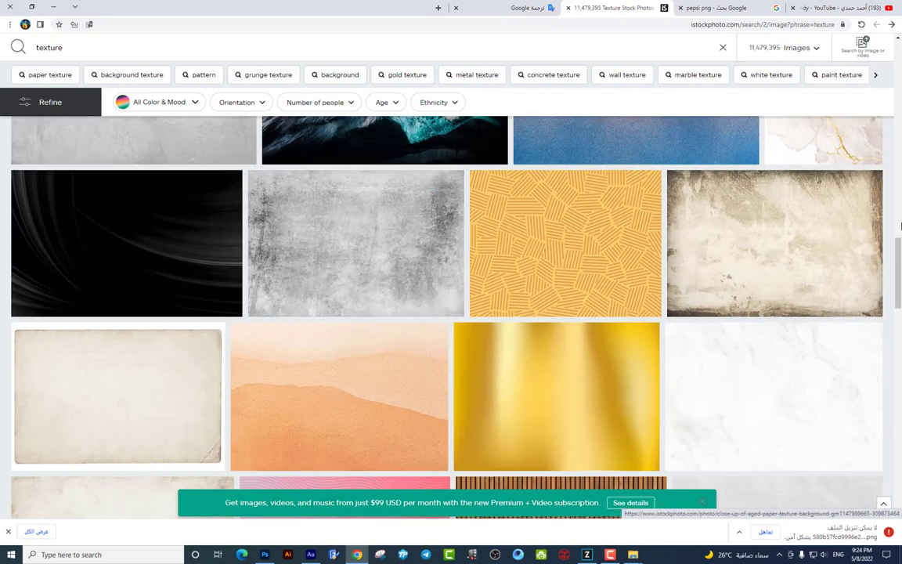
{"action": "scroll", "coordinate": [681, 190], "scroll_direction": "down", "scroll_amount": 3}
{"action": "scroll", "coordinate": [680, 189], "scroll_direction": "down", "scroll_amount": 2}
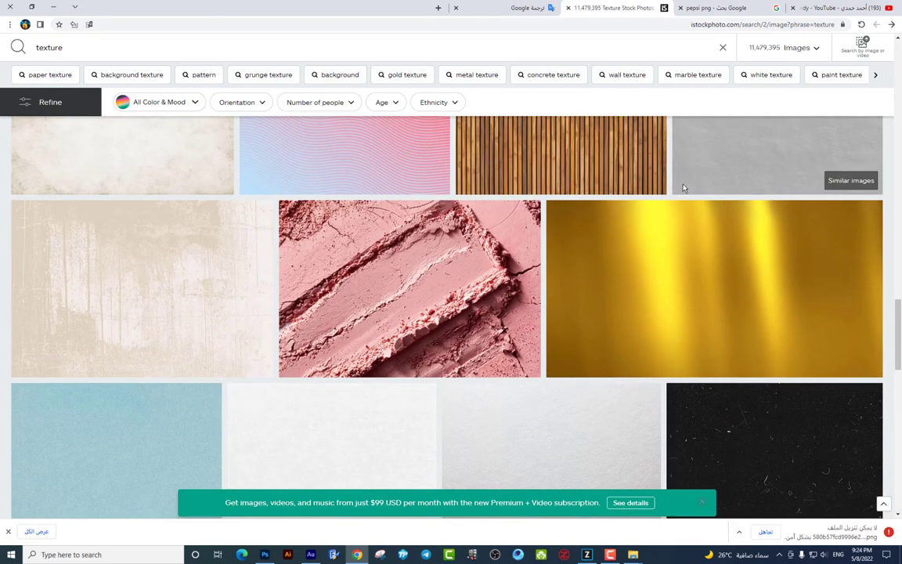
{"action": "scroll", "coordinate": [682, 188], "scroll_direction": "down", "scroll_amount": 3}
{"action": "scroll", "coordinate": [684, 188], "scroll_direction": "down", "scroll_amount": 2}
{"action": "scroll", "coordinate": [683, 188], "scroll_direction": "up", "scroll_amount": 3}
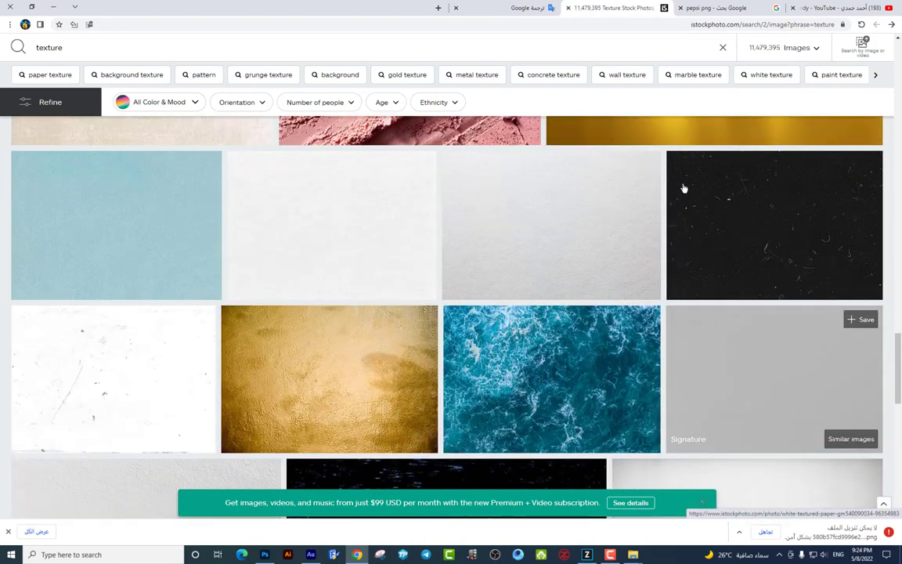
{"action": "scroll", "coordinate": [682, 188], "scroll_direction": "up", "scroll_amount": 3}
{"action": "scroll", "coordinate": [682, 188], "scroll_direction": "up", "scroll_amount": 3}
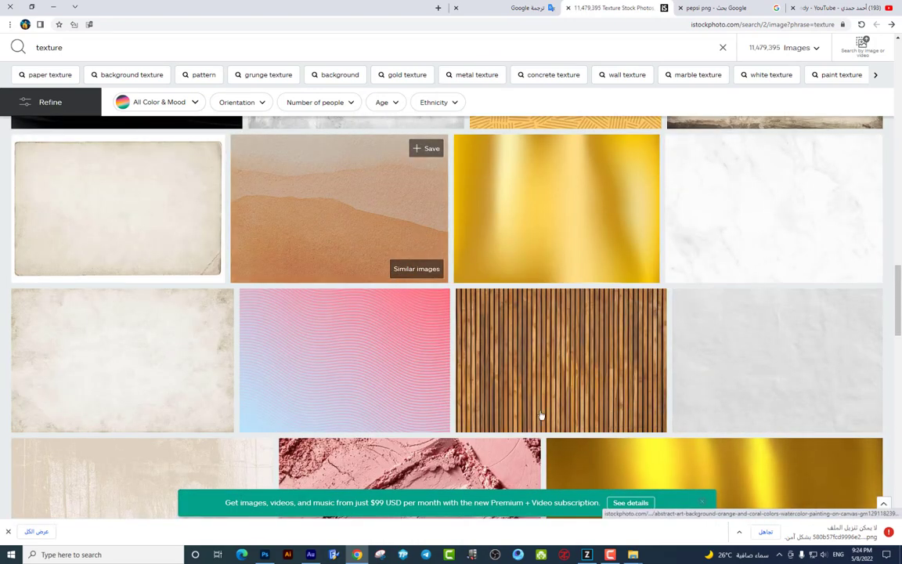
{"action": "left_click", "coordinate": [586, 554]}
{"action": "mouse_move", "coordinate": [123, 361]}
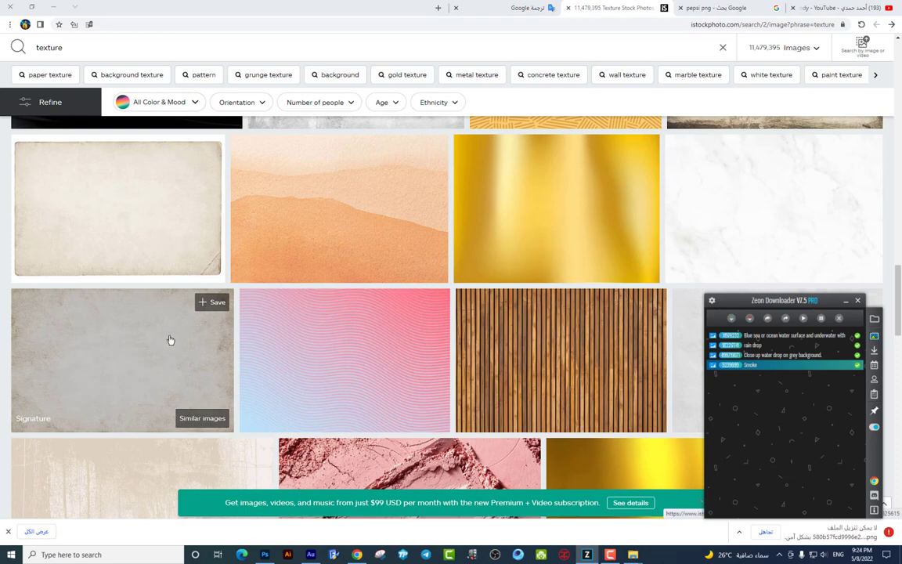
{"action": "scroll", "coordinate": [169, 339], "scroll_direction": "up", "scroll_amount": 2}
{"action": "scroll", "coordinate": [173, 342], "scroll_direction": "up", "scroll_amount": 2}
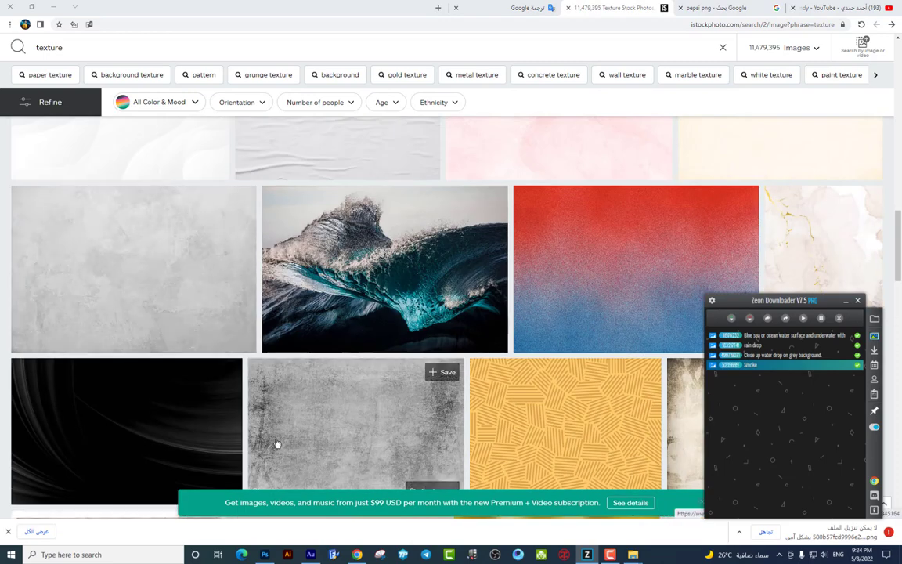
{"action": "left_click_drag", "start_coordinate": [276, 444], "coordinate": [716, 415]}
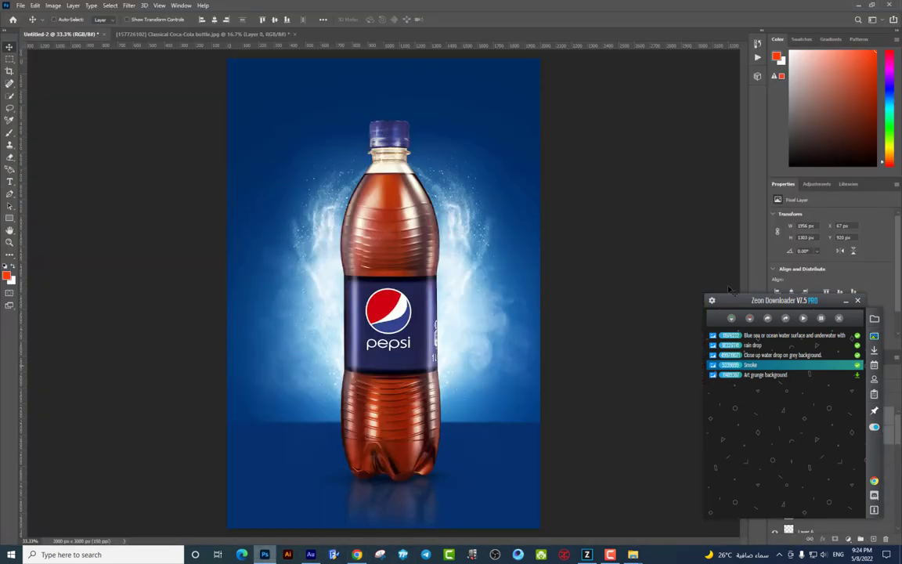
- Place the downloaded grunge texture file into the Pepsi document above the Color Fill 1 layer
{"action": "key", "text": "alt+Tab"}
{"action": "left_click", "coordinate": [845, 300]}
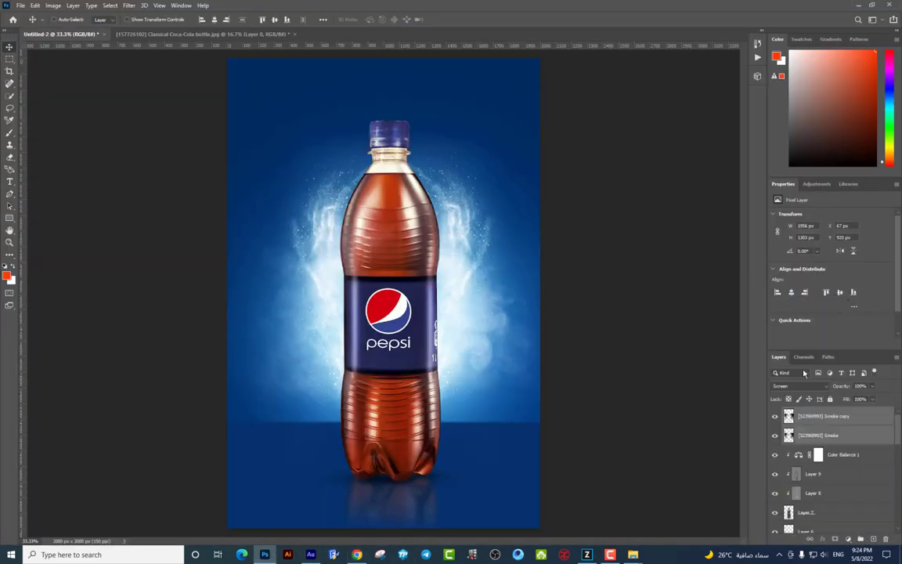
{"action": "scroll", "coordinate": [821, 439], "scroll_direction": "down", "scroll_amount": 3}
{"action": "scroll", "coordinate": [822, 424], "scroll_direction": "down", "scroll_amount": 3}
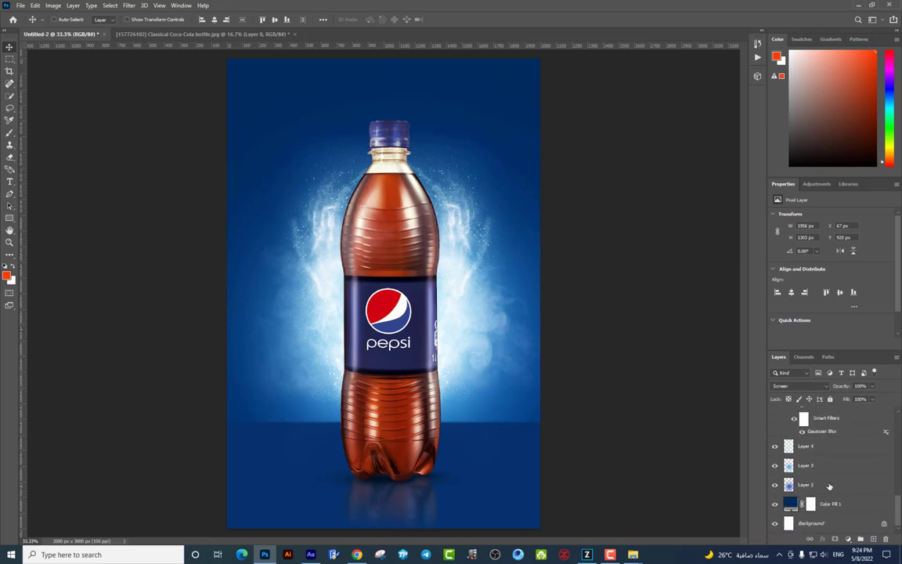
{"action": "left_click", "coordinate": [838, 505]}
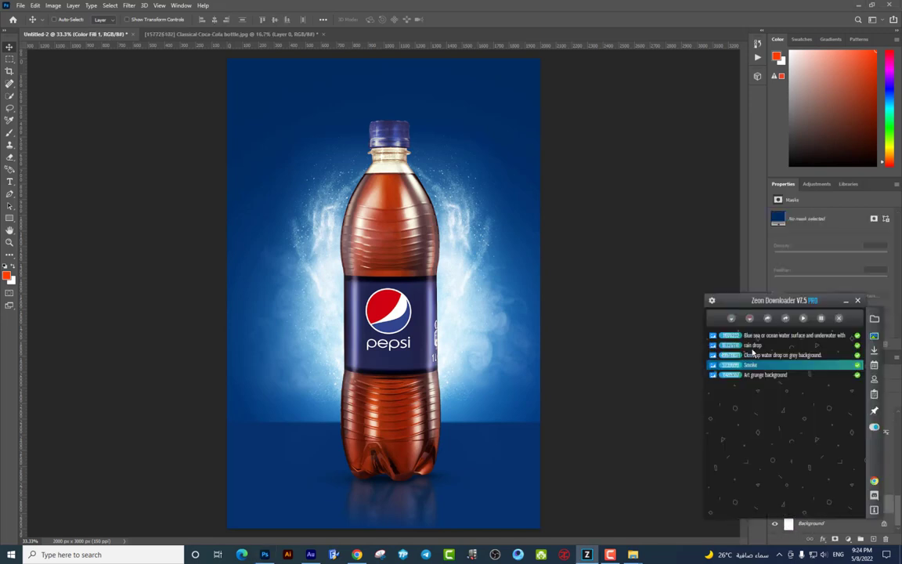
{"action": "right_click", "coordinate": [761, 376]}
{"action": "left_click", "coordinate": [779, 395]}
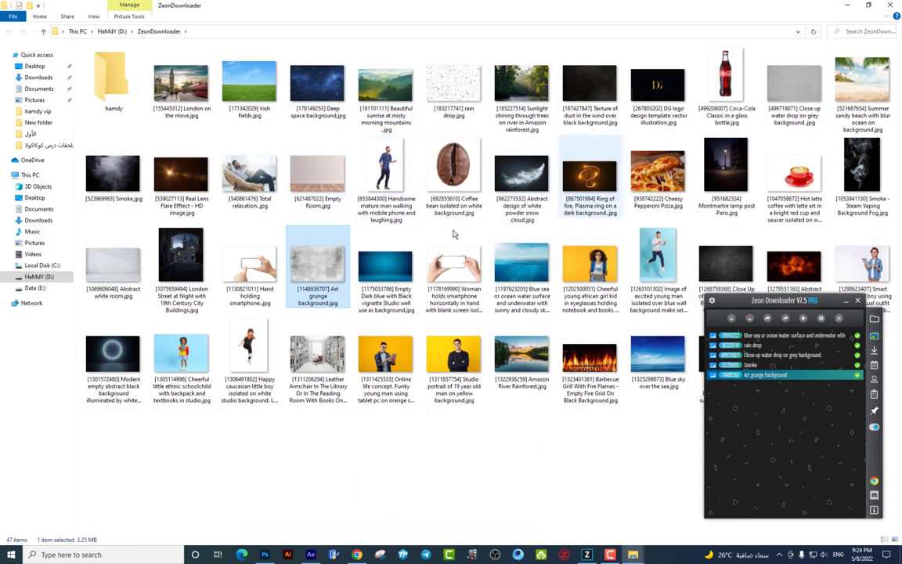
{"action": "mouse_move", "coordinate": [317, 266]}
{"action": "left_mouse_down"}
{"action": "mouse_move", "coordinate": [343, 474]}
{"action": "mouse_move", "coordinate": [273, 557]}
{"action": "mouse_move", "coordinate": [313, 212]}
{"action": "left_mouse_up"}
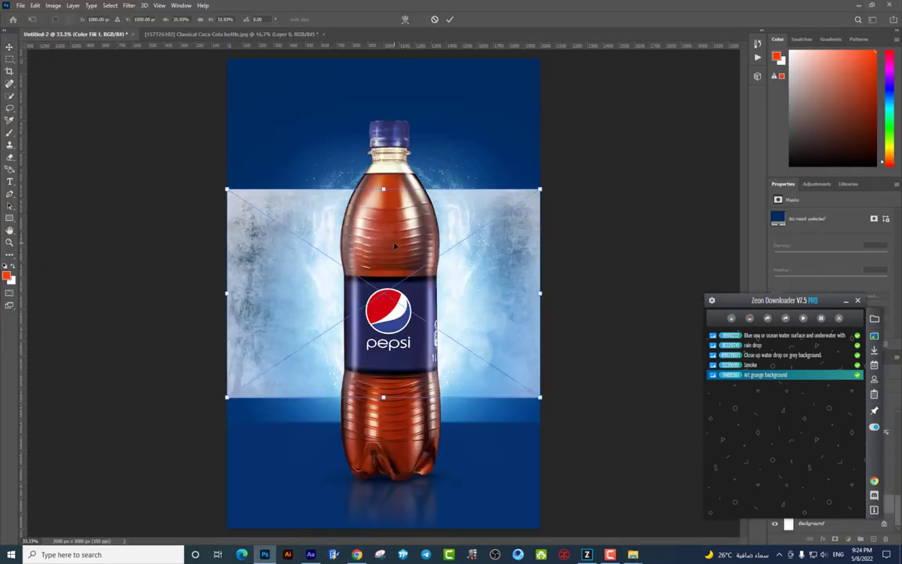
- Rotate the grunge texture 90° and enlarge it to 2096 × 3152 px to cover the canvas
{"action": "right_click", "coordinate": [507, 254]}
{"action": "left_click", "coordinate": [498, 292]}
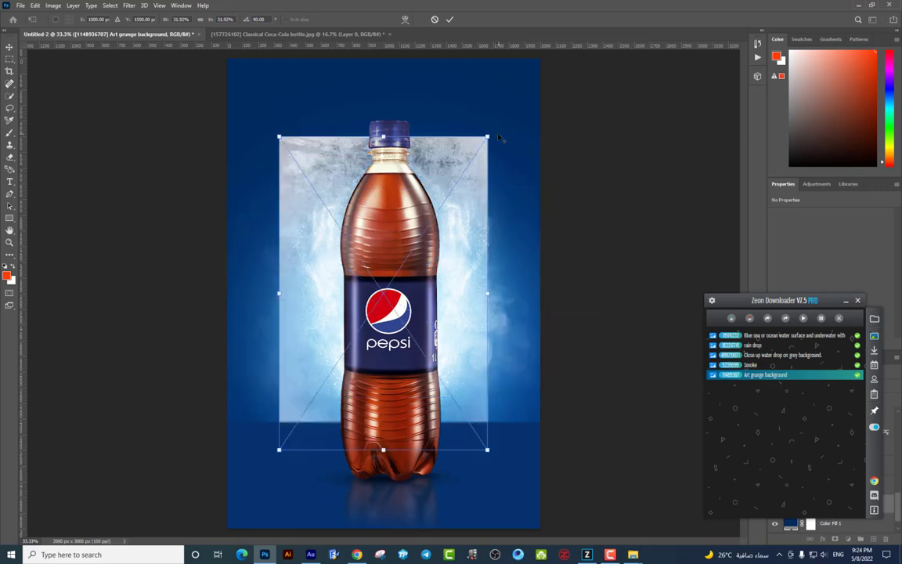
{"action": "left_click_drag", "start_coordinate": [498, 137], "coordinate": [540, 39]}
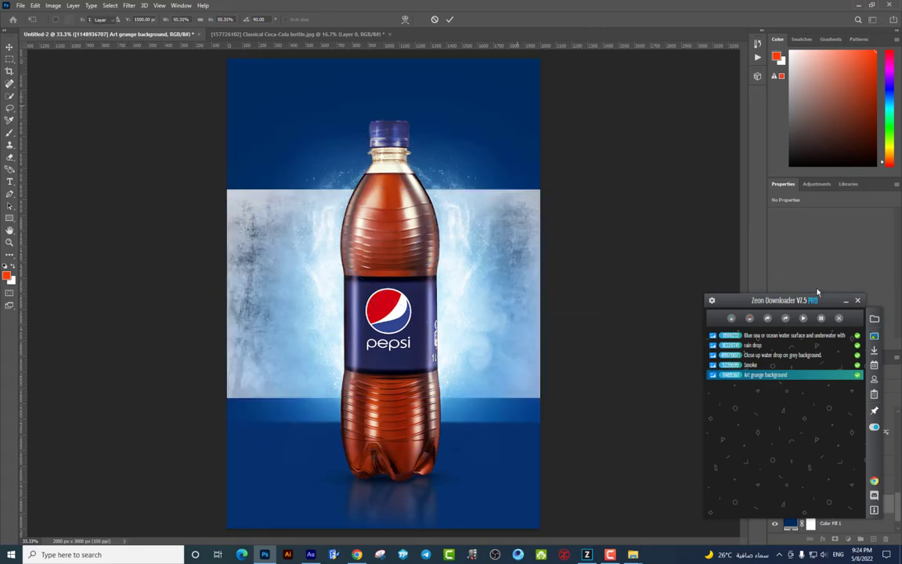
{"action": "key", "text": "Return"}
- Set the grunge layer to Multiply and move it above Layer 1 copy
{"action": "left_click", "coordinate": [845, 300]}
{"action": "left_click", "coordinate": [791, 386]}
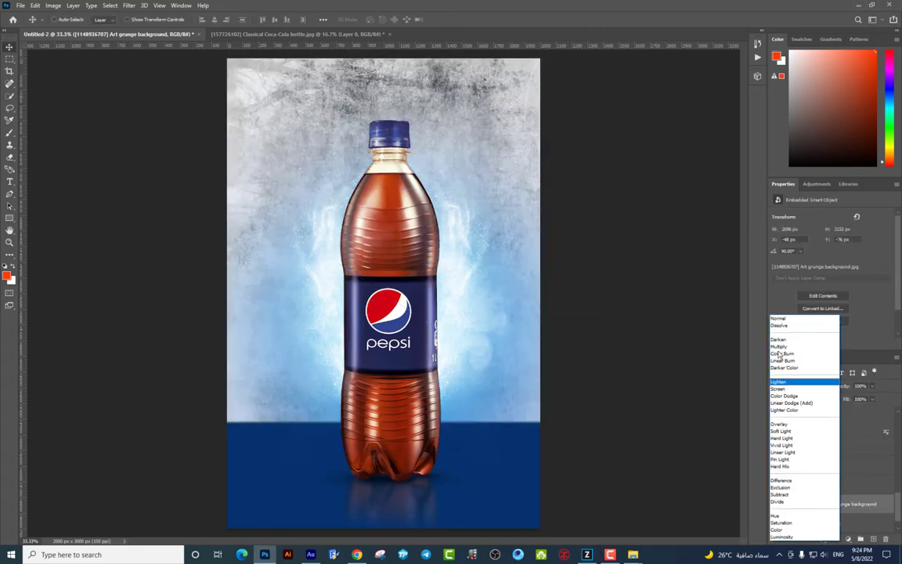
{"action": "left_click", "coordinate": [778, 347]}
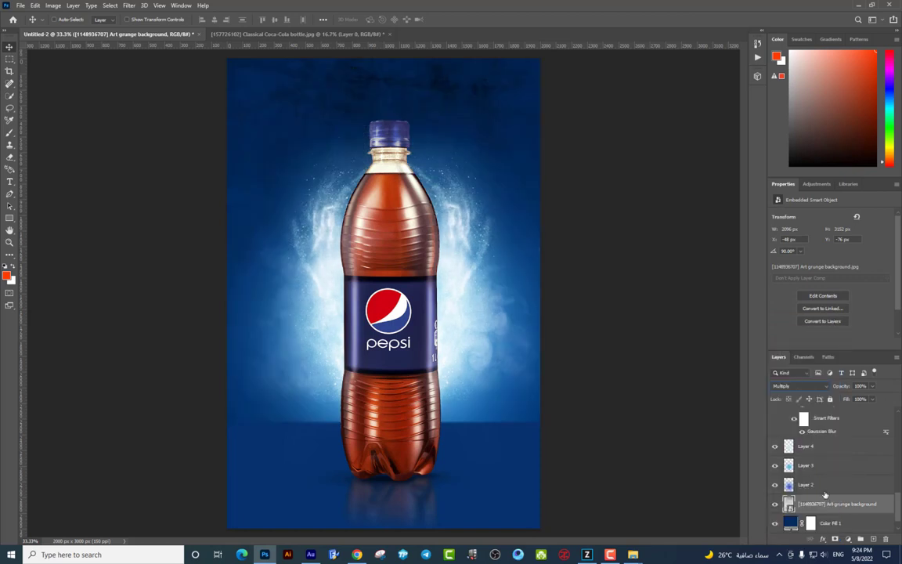
{"action": "left_click_drag", "start_coordinate": [821, 506], "coordinate": [815, 459]}
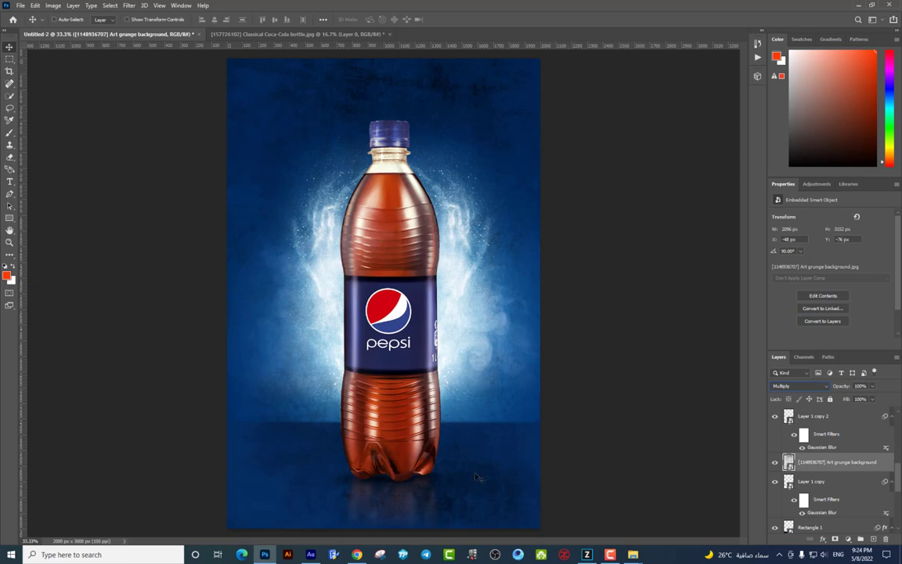
- Lower the grunge layer's opacity to about 65% and zoom out to view the composition
{"action": "left_click", "coordinate": [9, 158]}
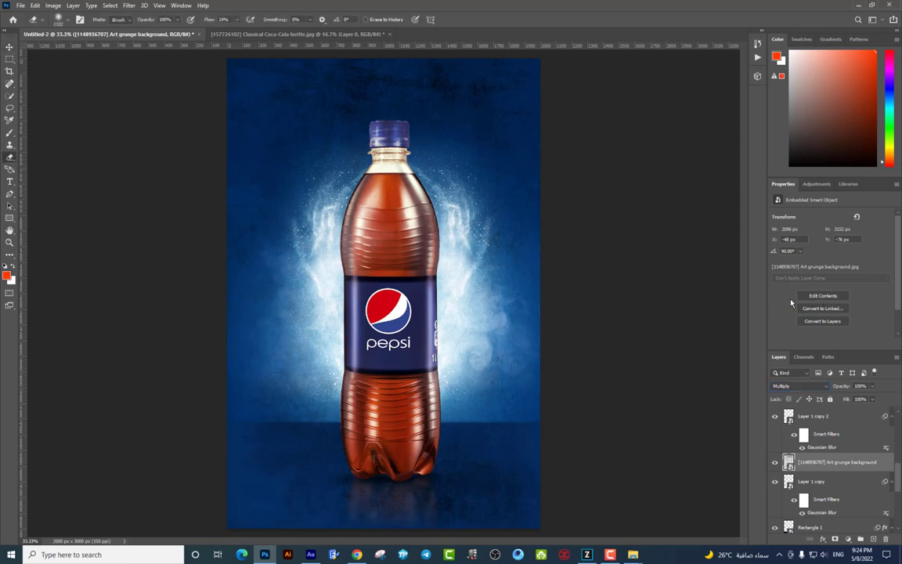
{"action": "left_click", "coordinate": [872, 387]}
{"action": "left_click_drag", "start_coordinate": [859, 399], "coordinate": [861, 399]}
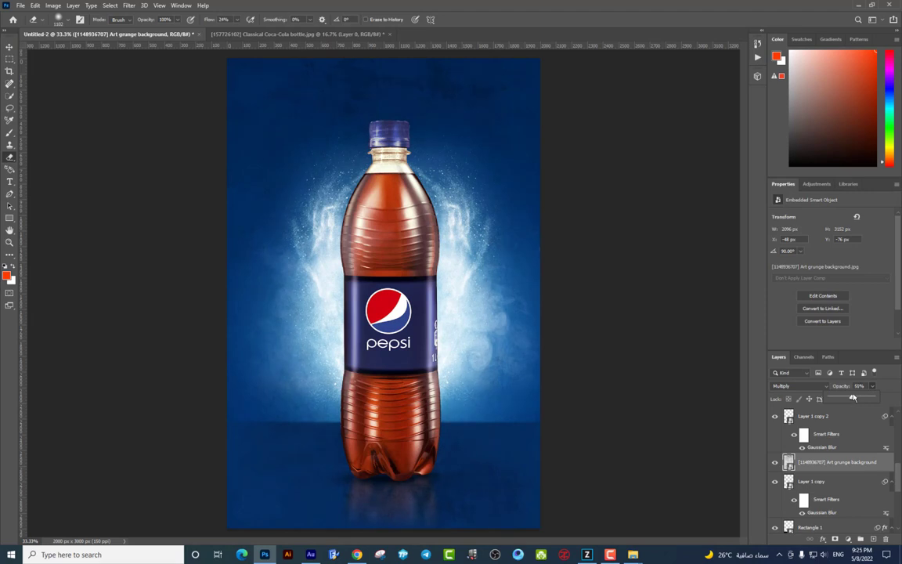
{"action": "key", "text": "ctrl+minus"}
{"action": "key", "text": "ctrl+plus"}
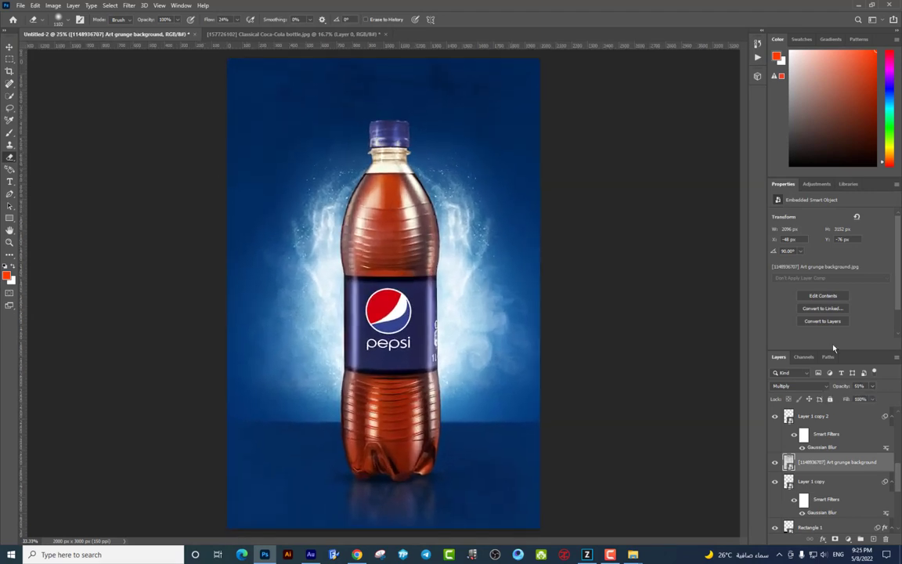
{"action": "left_click", "coordinate": [871, 386]}
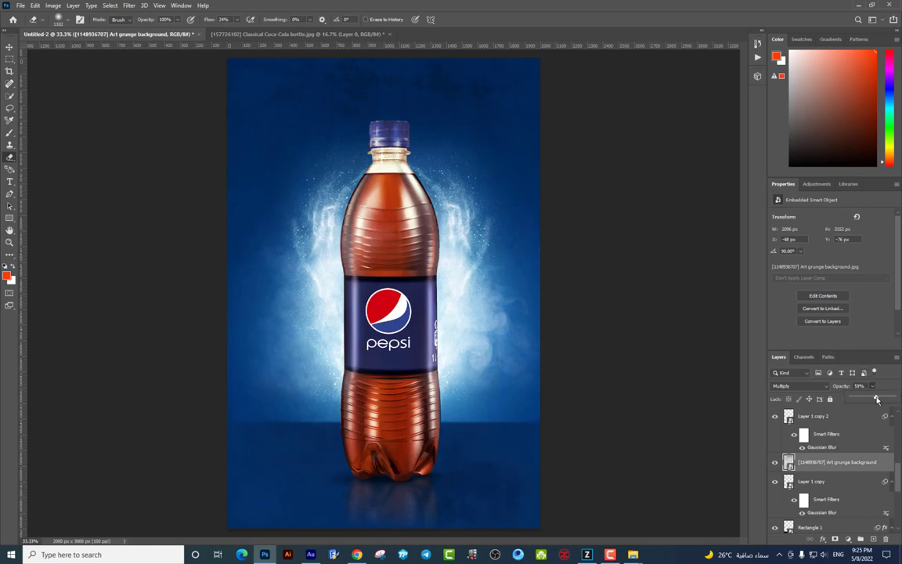
{"action": "key", "text": "ctrl+minus"}
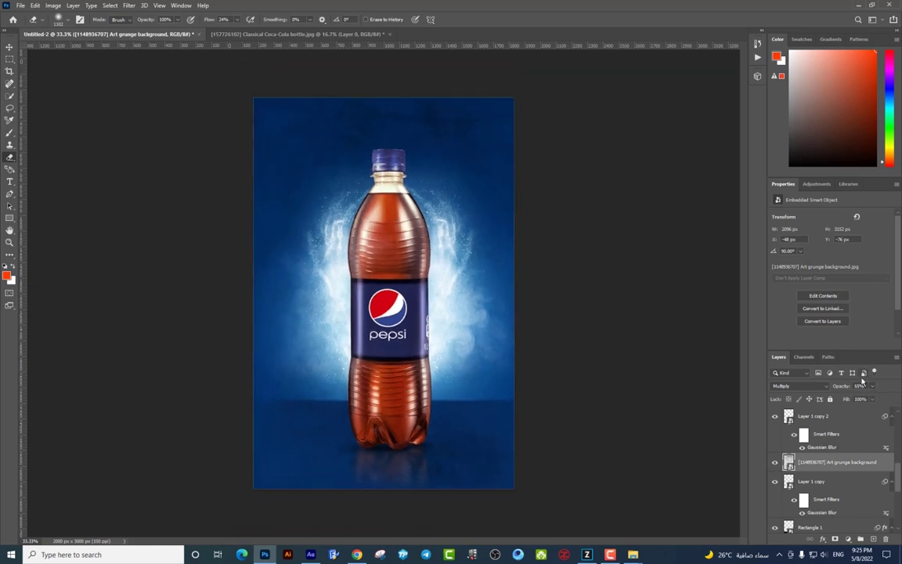
{"action": "scroll", "coordinate": [815, 433], "scroll_direction": "up", "scroll_amount": 5}
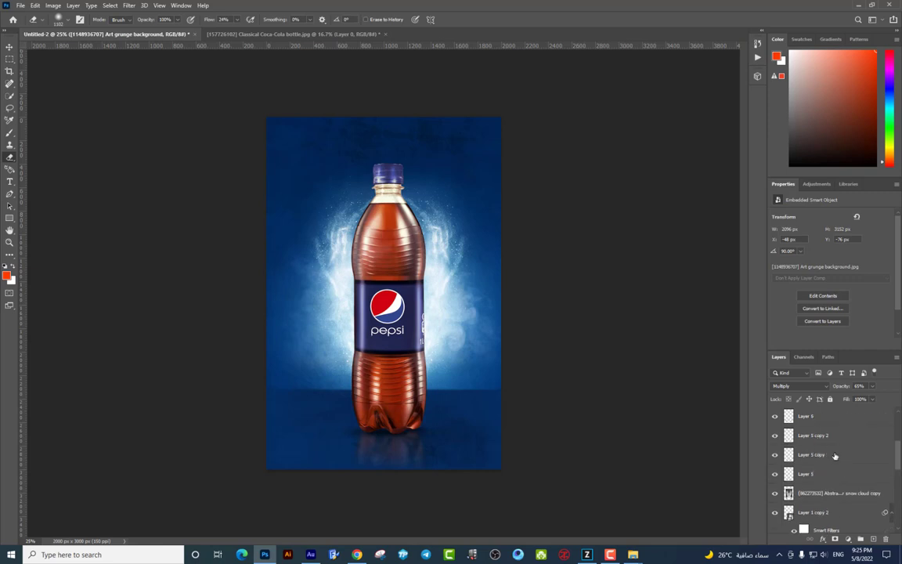
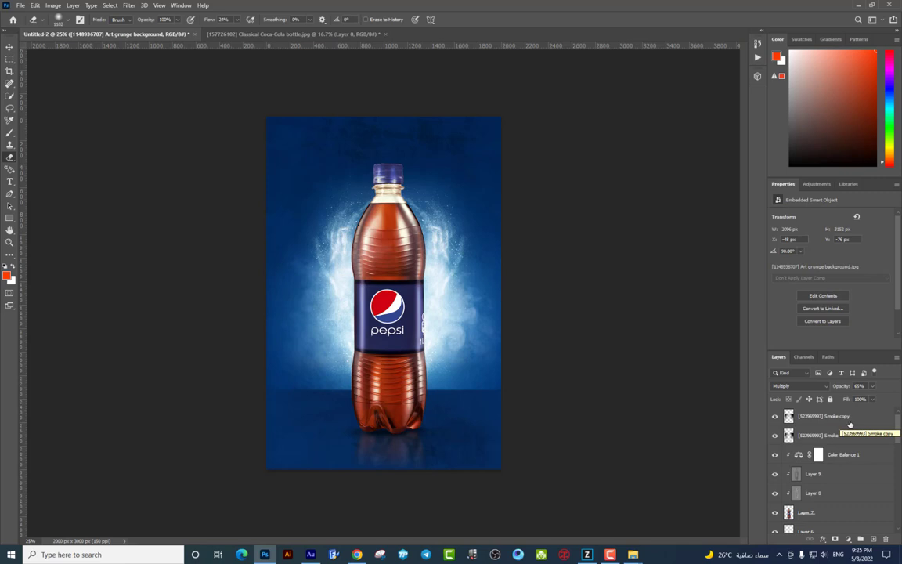
- Above Smoke copy, add a Bleach Bypass colour lookup faded to about 17% opacity
{"action": "left_click", "coordinate": [850, 423]}
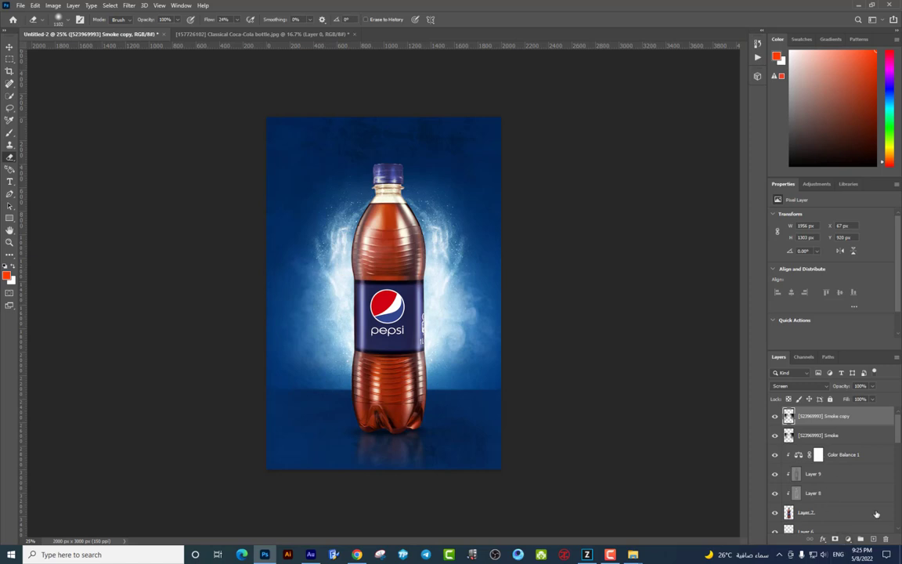
{"action": "left_click", "coordinate": [848, 541]}
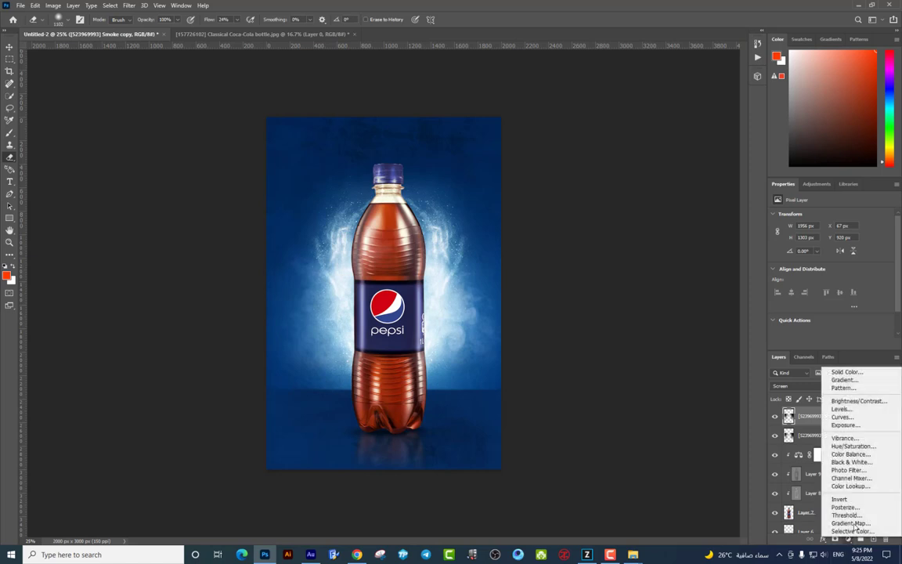
{"action": "left_click", "coordinate": [775, 441]}
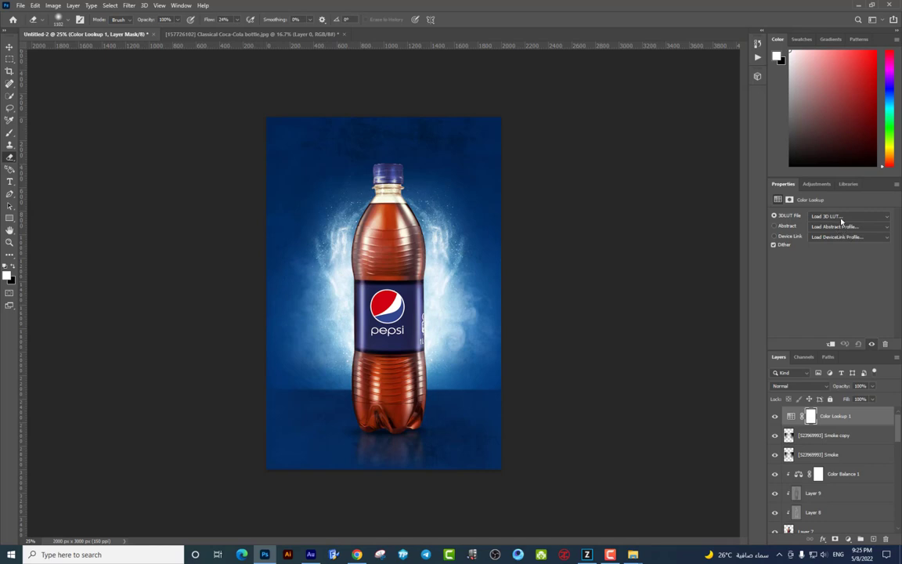
{"action": "left_click", "coordinate": [841, 216]}
{"action": "left_click", "coordinate": [814, 251]}
{"action": "key", "text": "Down"}
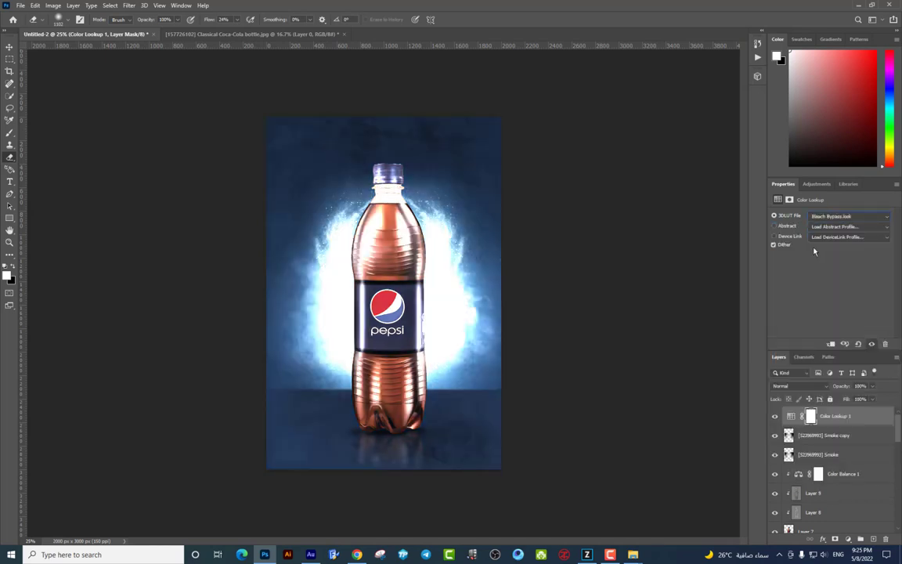
{"action": "key", "text": "Down"}
{"action": "key", "text": "Up"}
{"action": "left_click", "coordinate": [873, 387]}
{"action": "left_click_drag", "start_coordinate": [831, 399], "coordinate": [837, 400]}
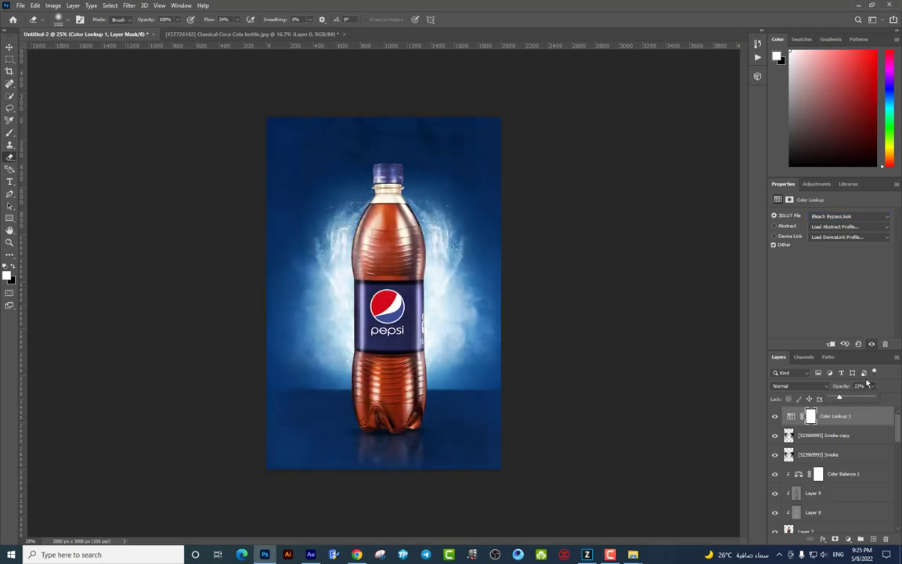
- Add a second colour lookup using Crisp_Warm, faded to 12% opacity
{"action": "left_click", "coordinate": [848, 539]}
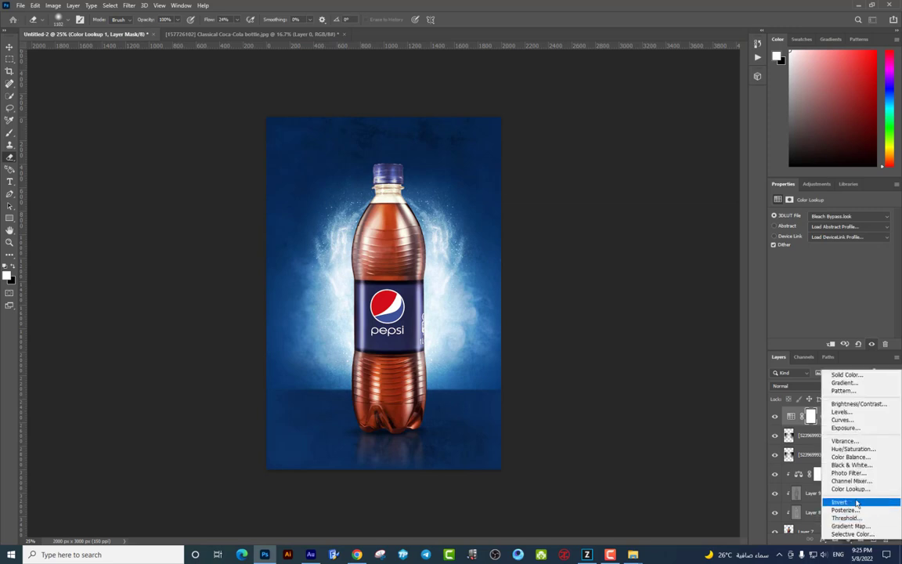
{"action": "left_click", "coordinate": [856, 488]}
{"action": "left_click", "coordinate": [850, 216]}
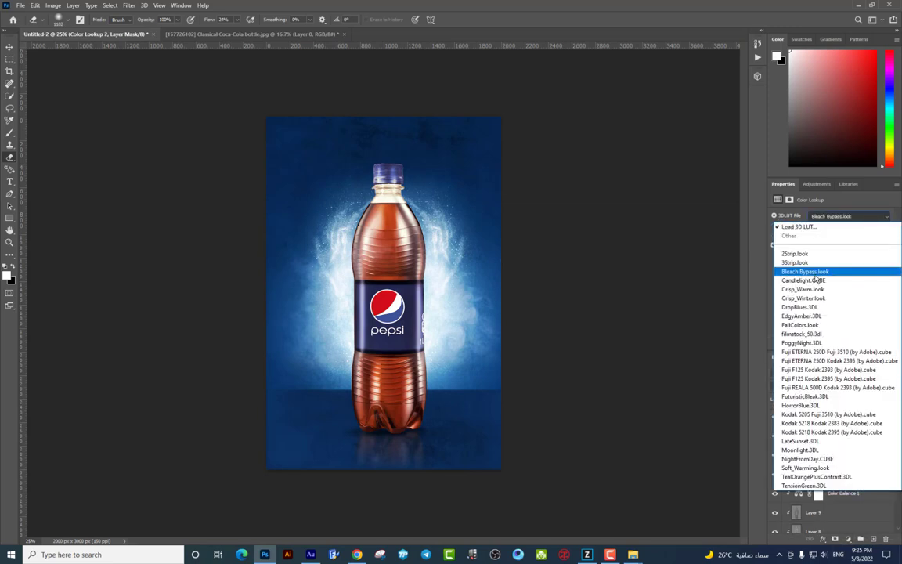
{"action": "left_click", "coordinate": [808, 279]}
{"action": "key", "text": "Down"}
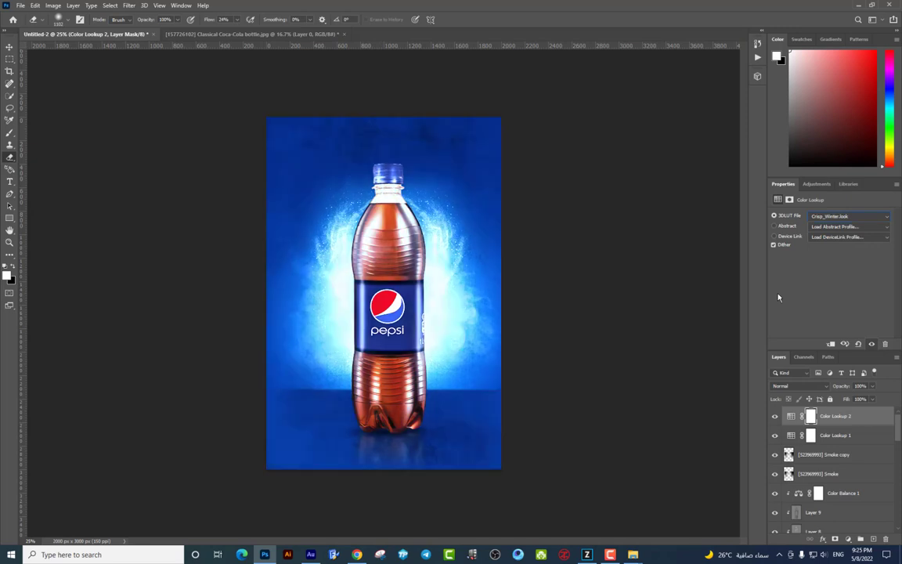
{"action": "left_click", "coordinate": [871, 386]}
{"action": "left_click_drag", "start_coordinate": [871, 397], "coordinate": [831, 400]}
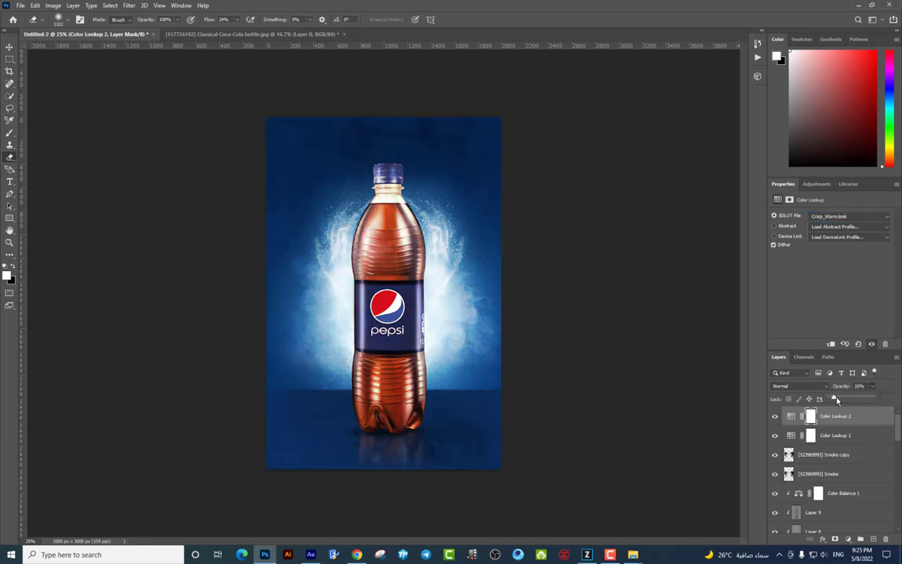
{"action": "left_click", "coordinate": [775, 421]}
{"action": "left_click", "coordinate": [873, 386]}
- Add a third colour lookup using FoggyNight at low opacity
{"action": "left_click", "coordinate": [848, 538]}
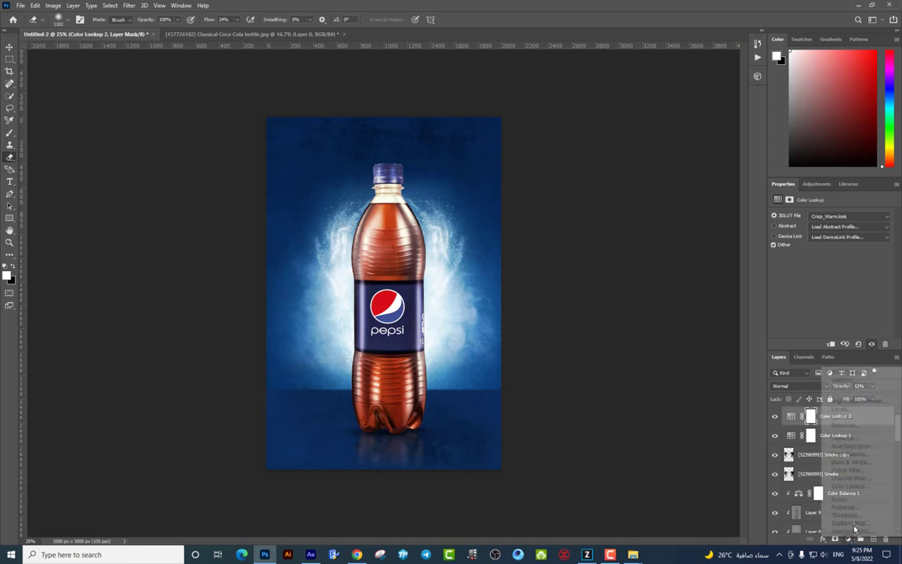
{"action": "left_click", "coordinate": [853, 478]}
{"action": "left_click", "coordinate": [834, 217]}
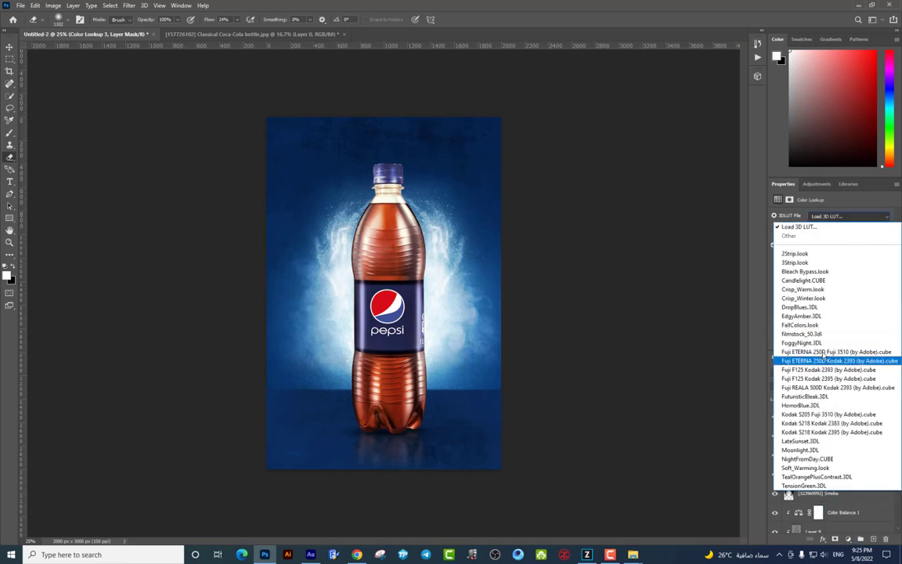
{"action": "left_click", "coordinate": [825, 344]}
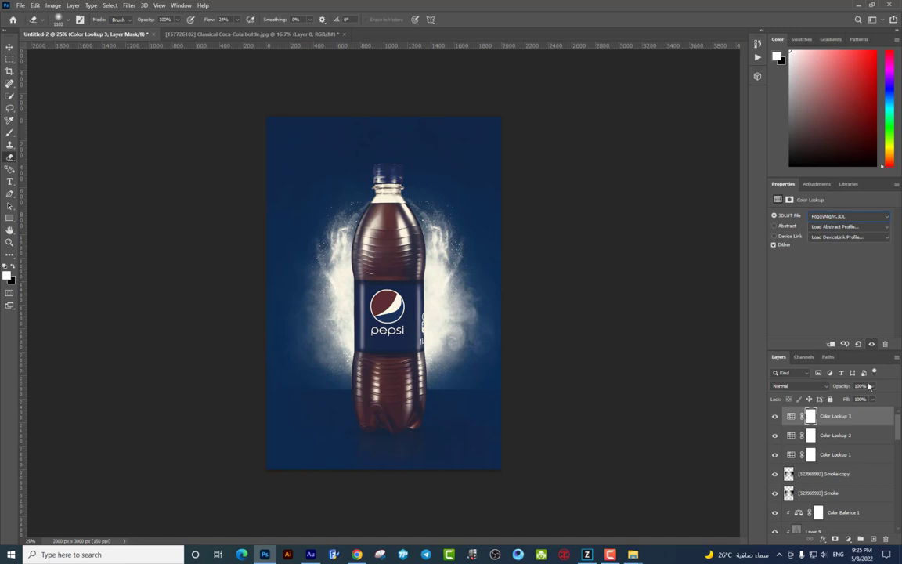
{"action": "left_click", "coordinate": [873, 386]}
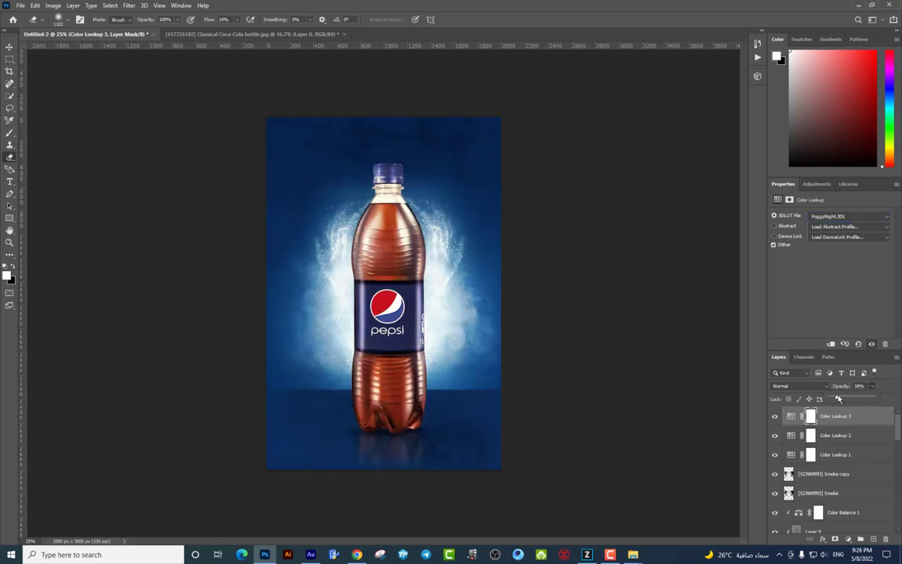
- Add a fourth colour lookup, previewing tables before settling on Kodak 5218 Kodak 2383
{"action": "left_click", "coordinate": [848, 540]}
{"action": "left_click", "coordinate": [842, 488]}
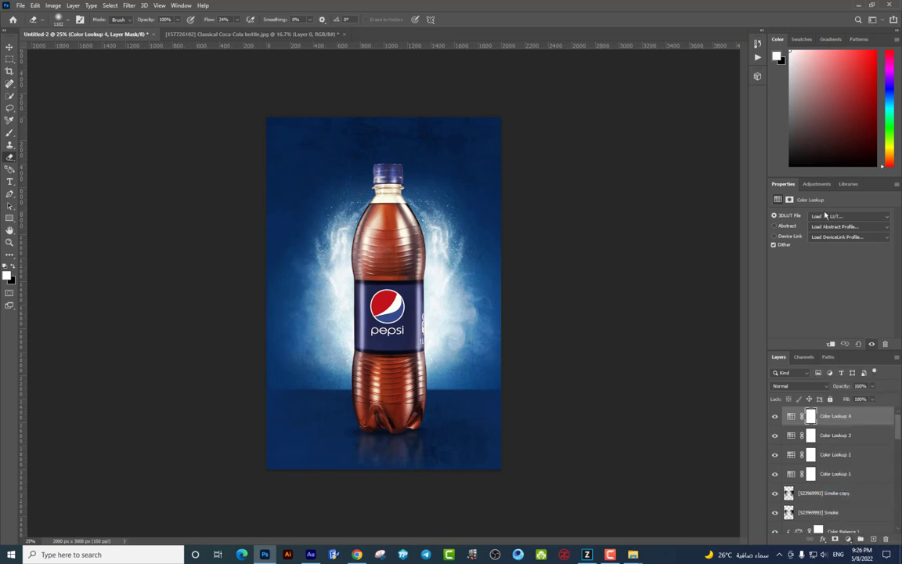
{"action": "left_click", "coordinate": [849, 215]}
{"action": "left_click", "coordinate": [806, 420]}
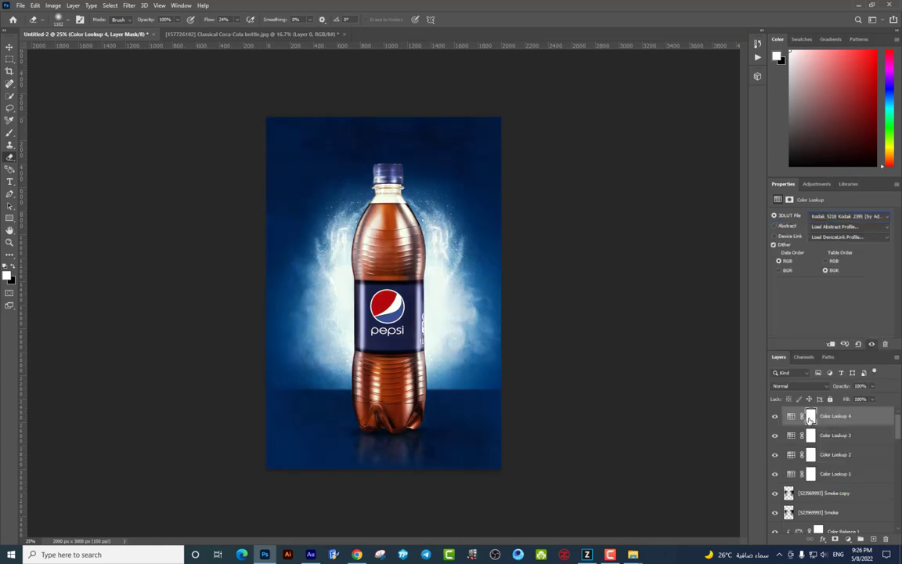
{"action": "key", "text": "Down"}
{"action": "key", "text": "Down"}
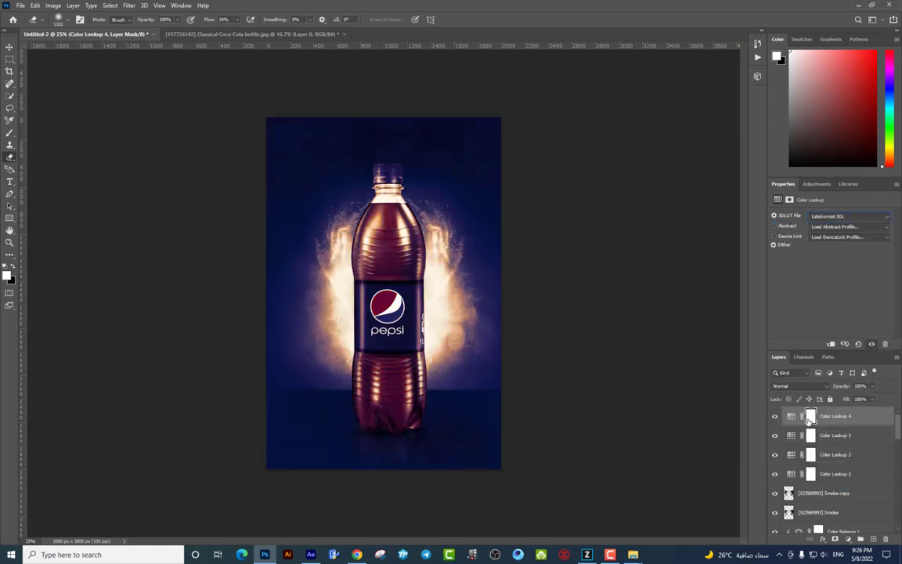
{"action": "key", "text": "Down"}
{"action": "key", "text": "Up"}
{"action": "key", "text": "Down"}
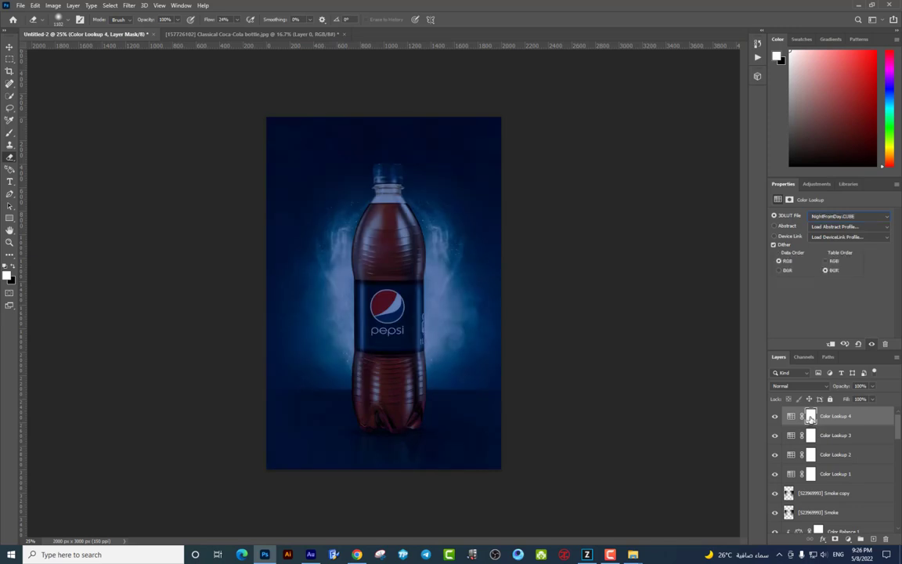
{"action": "key", "text": "Down"}
{"action": "key", "text": "Down"}
{"action": "key", "text": "Down"}
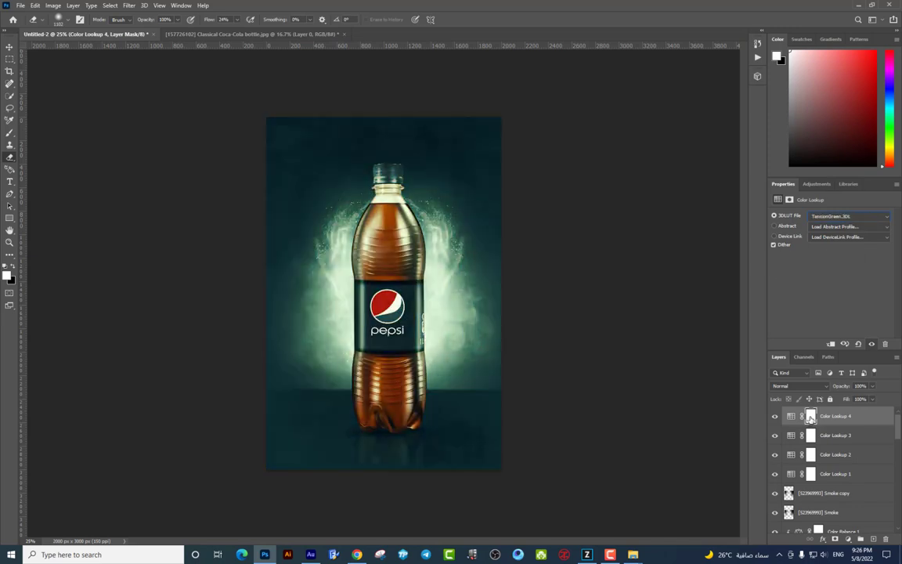
{"action": "key", "text": "Up"}
{"action": "key", "text": "Up"}
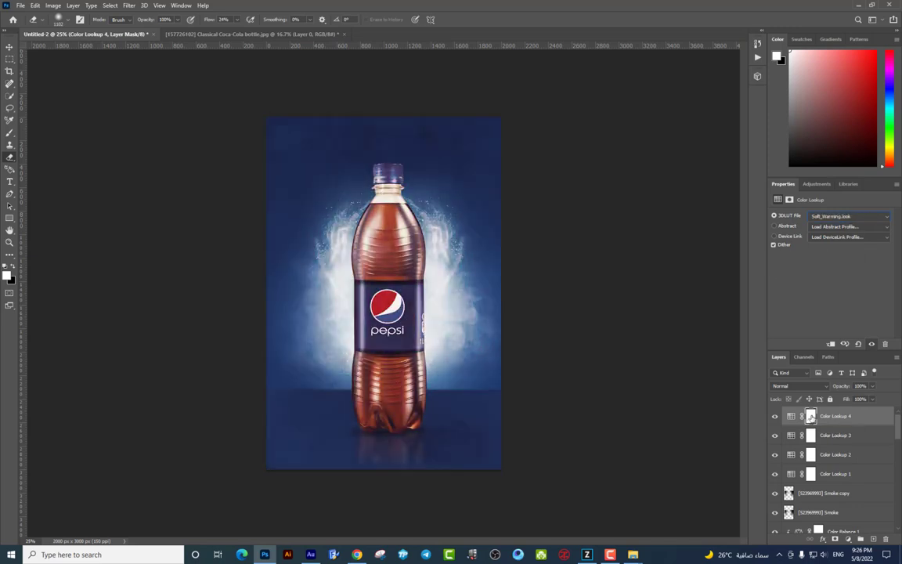
{"action": "key", "text": "Up"}
{"action": "key", "text": "Up"}
{"action": "key", "text": "Up"}
{"action": "key", "text": "Up"}
{"action": "key", "text": "Up"}
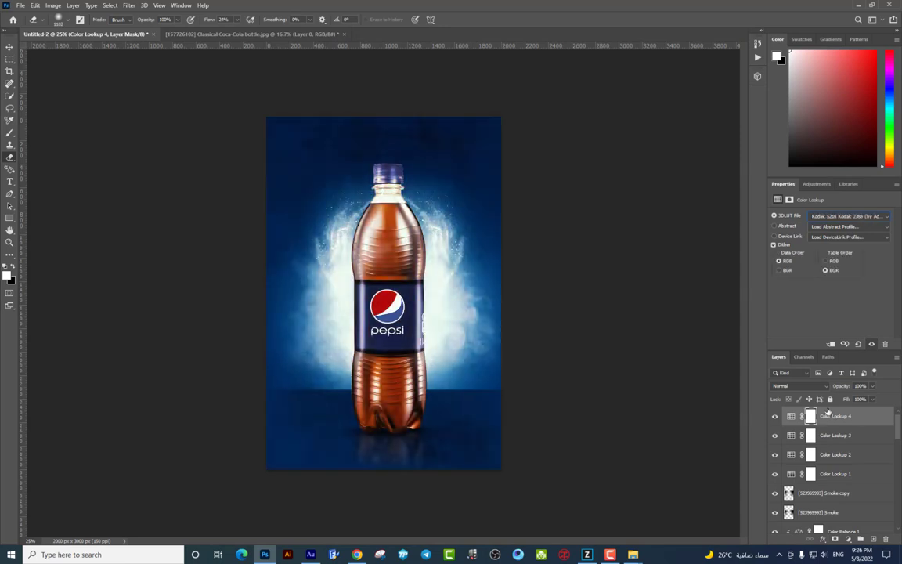
- Fade the Kodak lookup to a low opacity and select all four lookup layers
{"action": "left_click", "coordinate": [874, 386]}
{"action": "left_click_drag", "start_coordinate": [833, 398], "coordinate": [842, 399]}
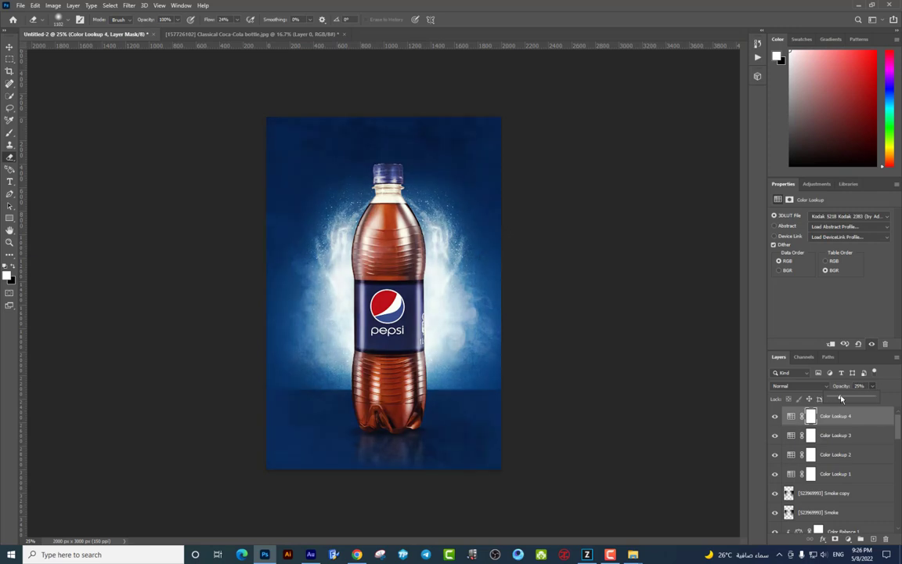
{"action": "left_click", "coordinate": [791, 416]}
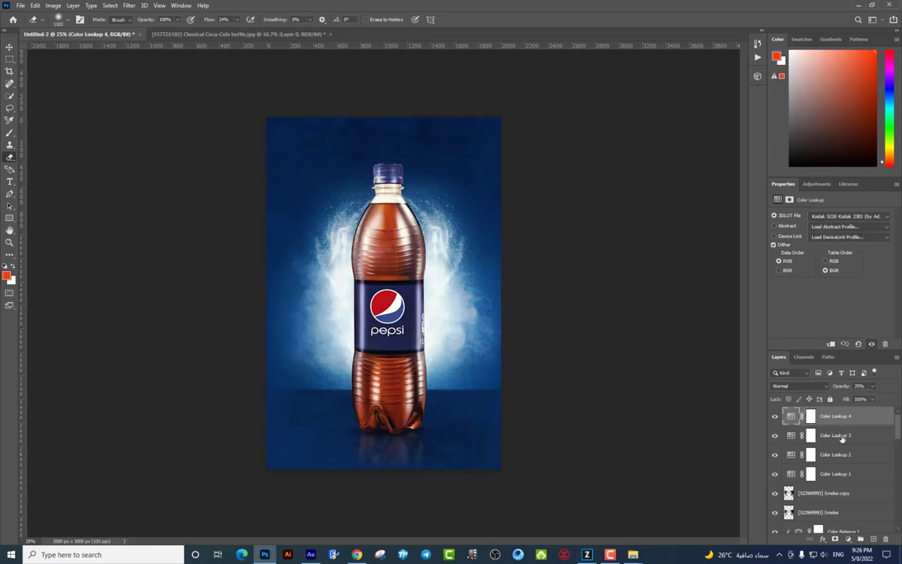
{"action": "left_click", "coordinate": [848, 479], "text": "shift"}
- Group the four colour lookups into Group 1 and toggle it to compare
{"action": "key", "text": "ctrl+g"}
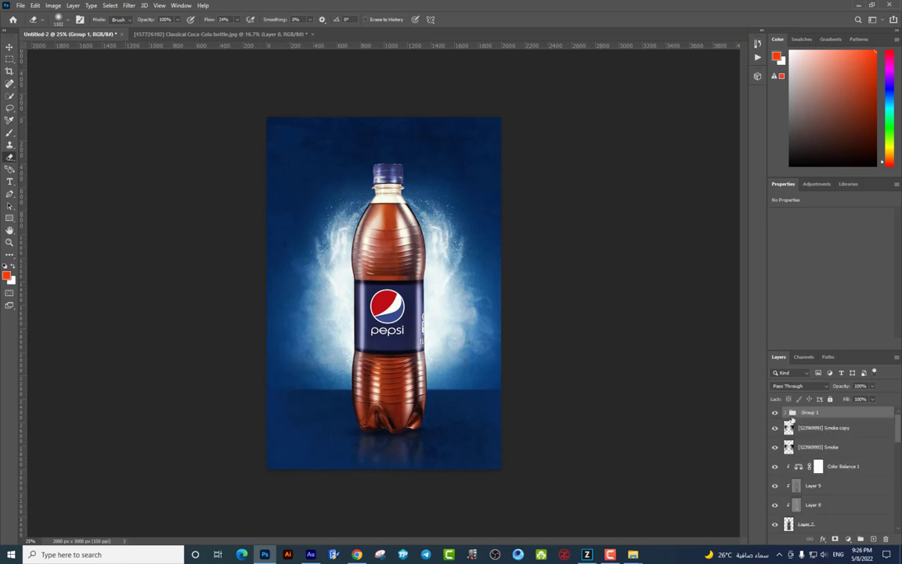
{"action": "left_click", "coordinate": [775, 412]}
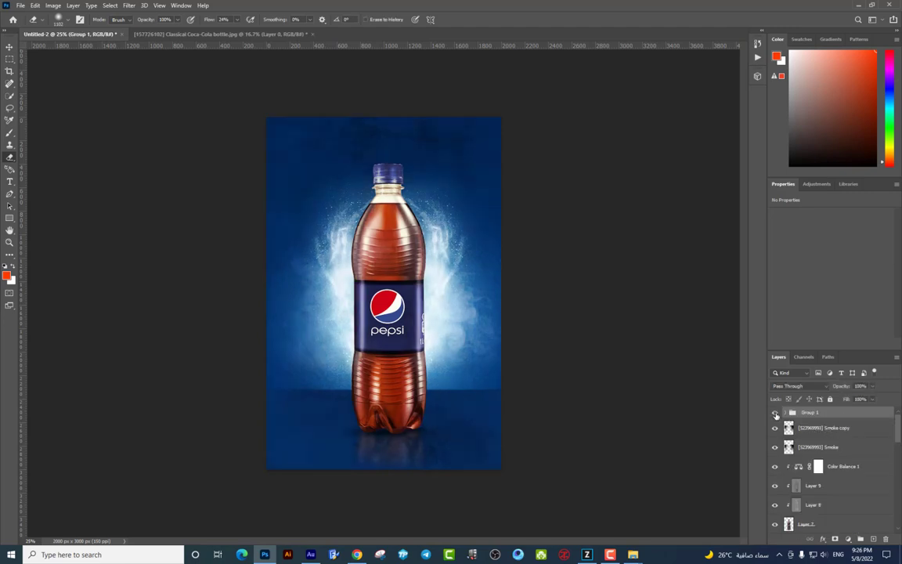
{"action": "left_click", "coordinate": [775, 413]}
{"action": "left_click", "coordinate": [776, 413]}
{"action": "left_click", "coordinate": [775, 413]}
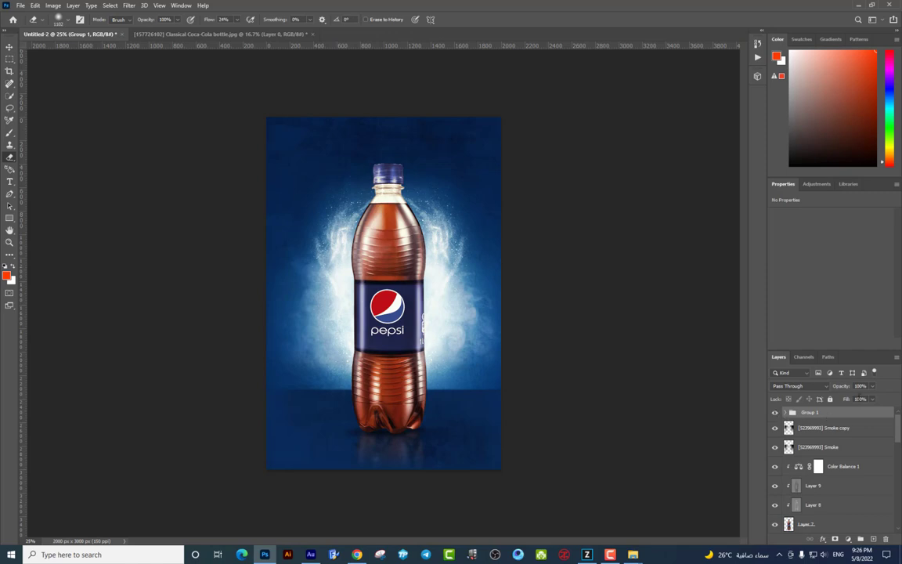
- Lower Group 1 to 74% opacity, compare before and after, and zoom in
{"action": "left_click", "coordinate": [872, 387]}
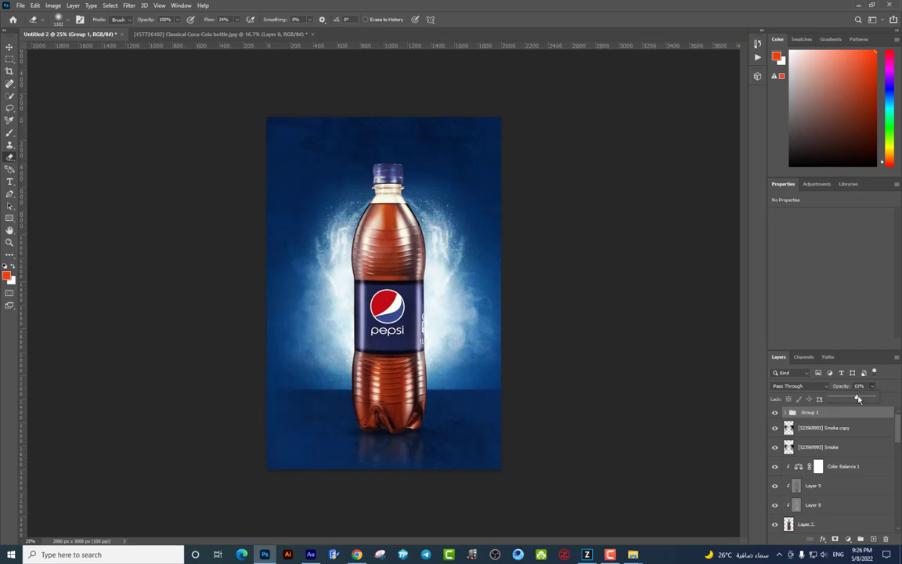
{"action": "left_click_drag", "start_coordinate": [859, 399], "coordinate": [861, 399]}
{"action": "left_click", "coordinate": [775, 412]}
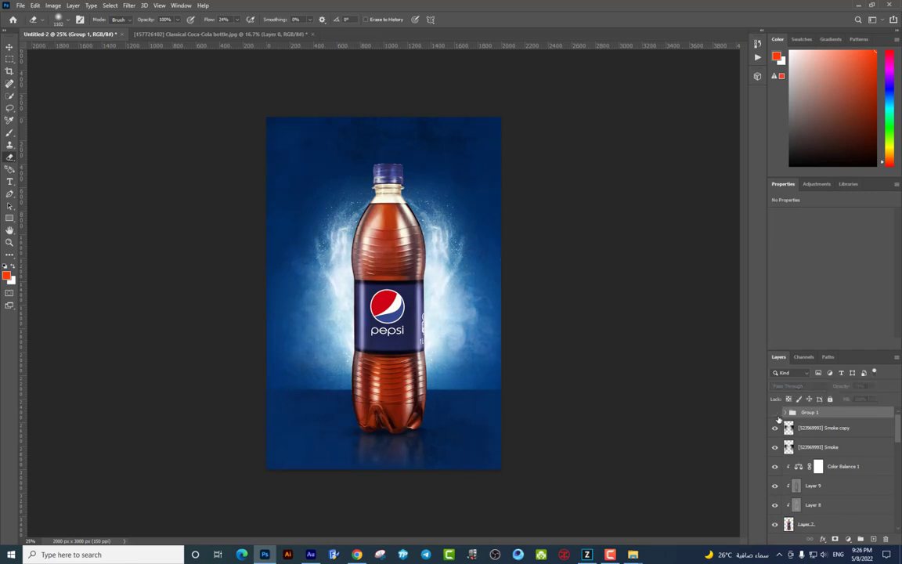
{"action": "left_click", "coordinate": [776, 413]}
{"action": "left_click", "coordinate": [776, 413]}
{"action": "left_click", "coordinate": [776, 414]}
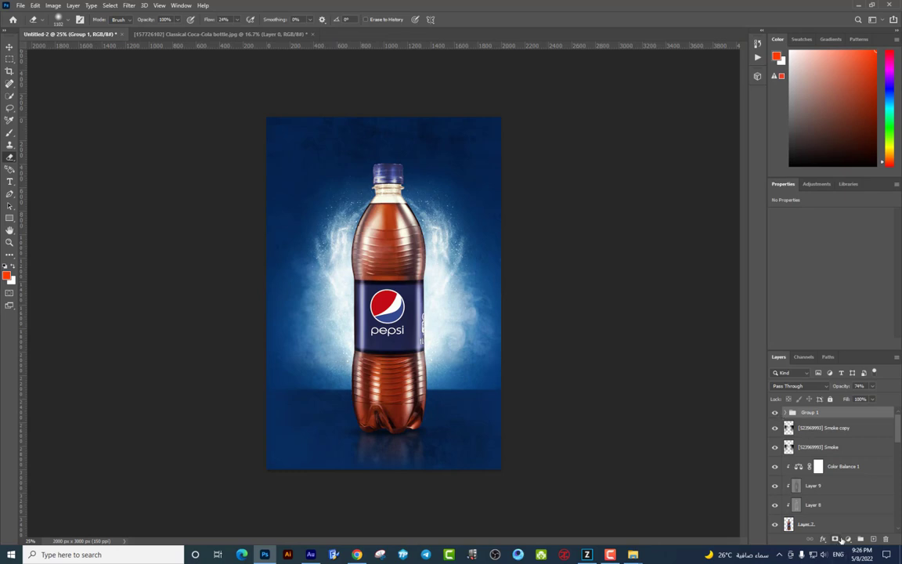
{"action": "key", "text": "ctrl+plus"}
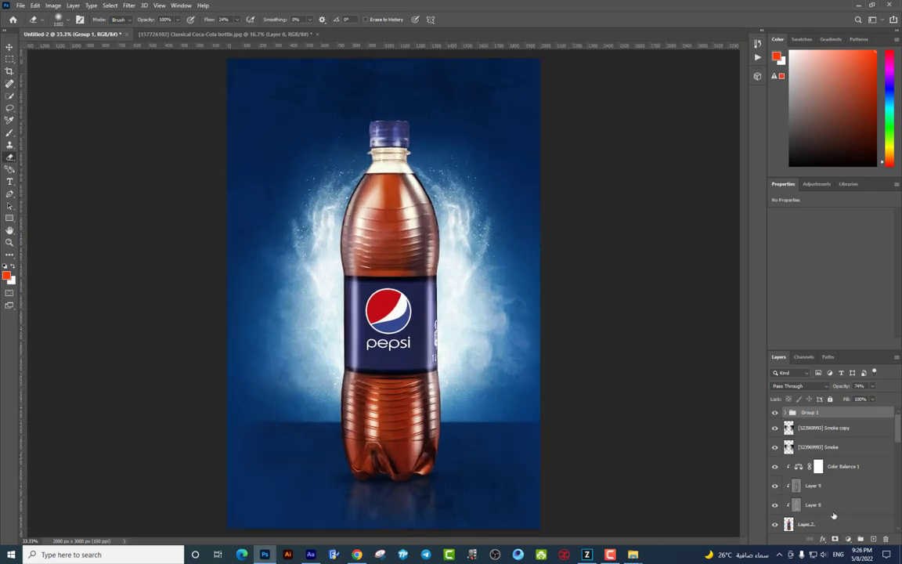
- Add a Color Balance adjustment, nudging midtones and highlights toward red
{"action": "left_click", "coordinate": [848, 539]}
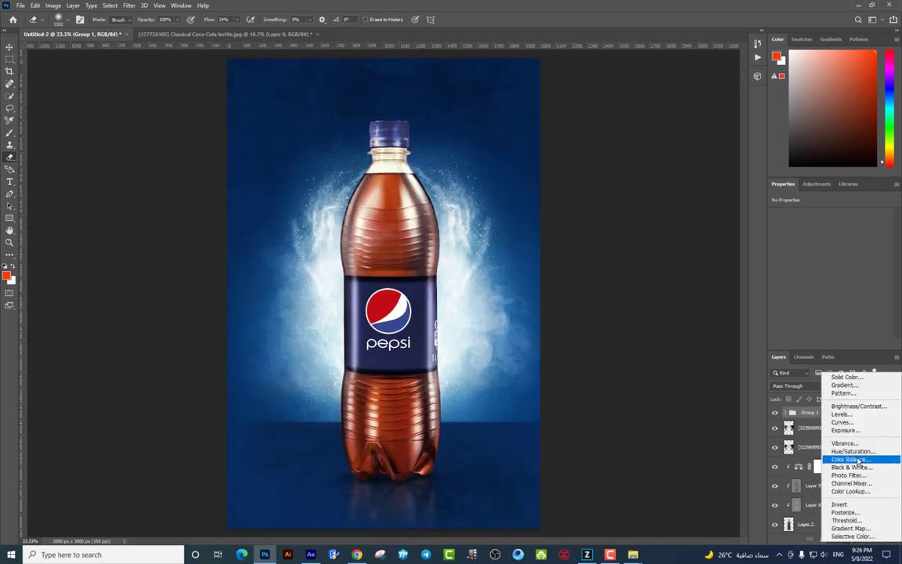
{"action": "left_click", "coordinate": [859, 460]}
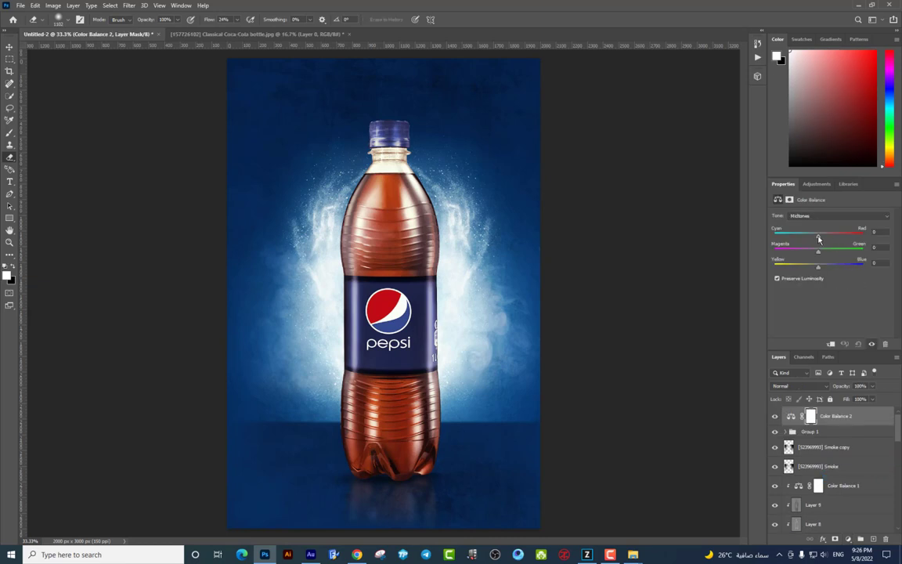
{"action": "left_click_drag", "start_coordinate": [819, 239], "coordinate": [824, 239]}
{"action": "left_click_drag", "start_coordinate": [827, 239], "coordinate": [827, 267]}
{"action": "left_click", "coordinate": [814, 216]}
{"action": "left_click", "coordinate": [822, 239]}
{"action": "left_click_drag", "start_coordinate": [824, 238], "coordinate": [819, 267]}
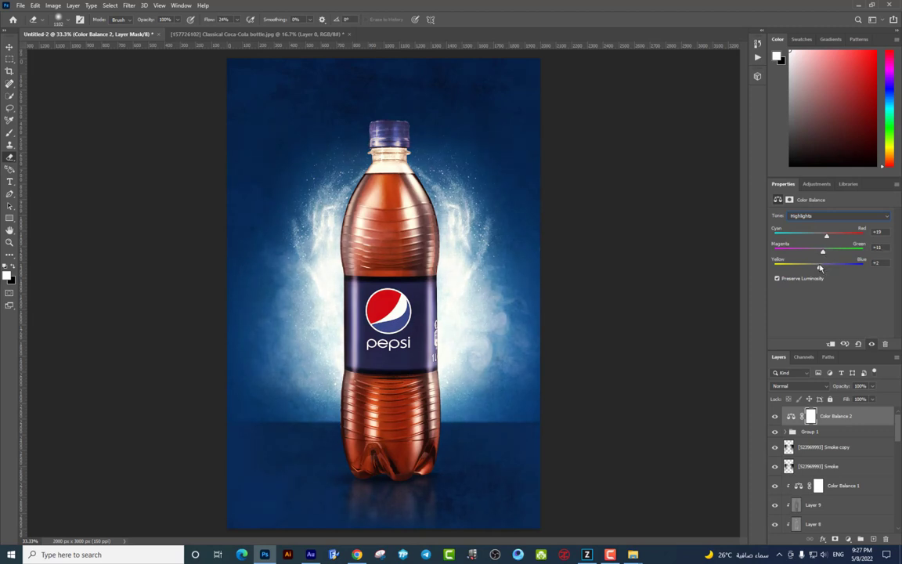
- Set the Color Balance shadows to +6, +7, +12
{"action": "left_click", "coordinate": [836, 215]}
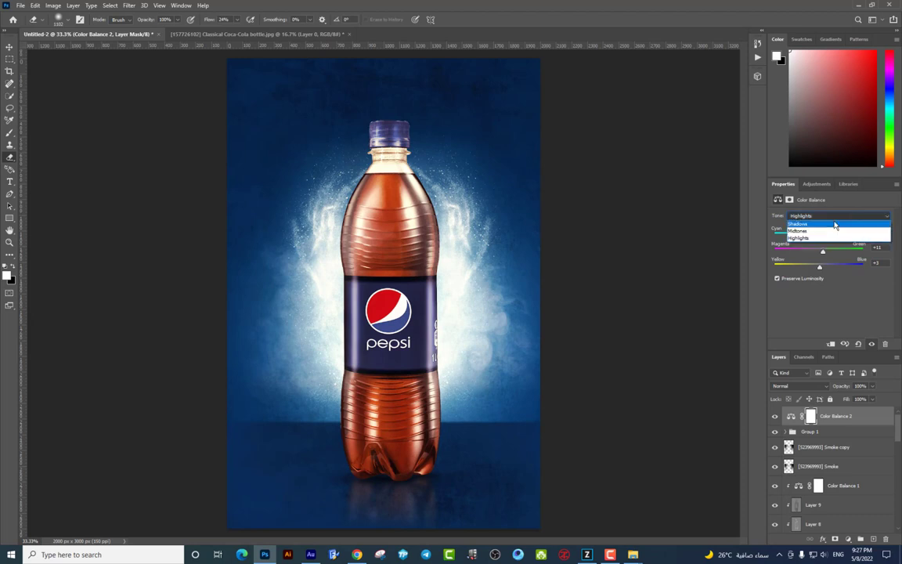
{"action": "left_click", "coordinate": [815, 226]}
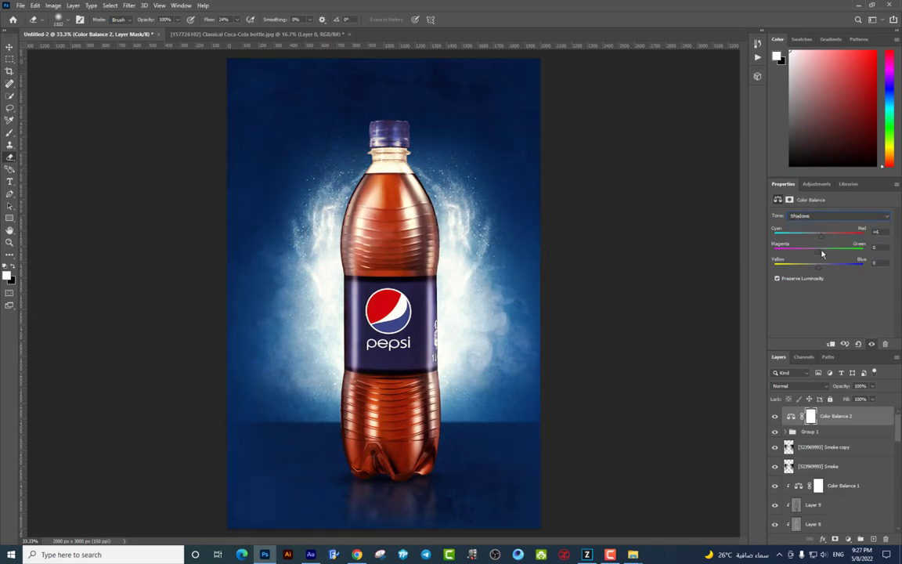
{"action": "left_click", "coordinate": [824, 267]}
- Add a Selective Color adjustment, tweaking the Reds' cyan and magenta and adding cyan to Neutrals
{"action": "left_click", "coordinate": [848, 538]}
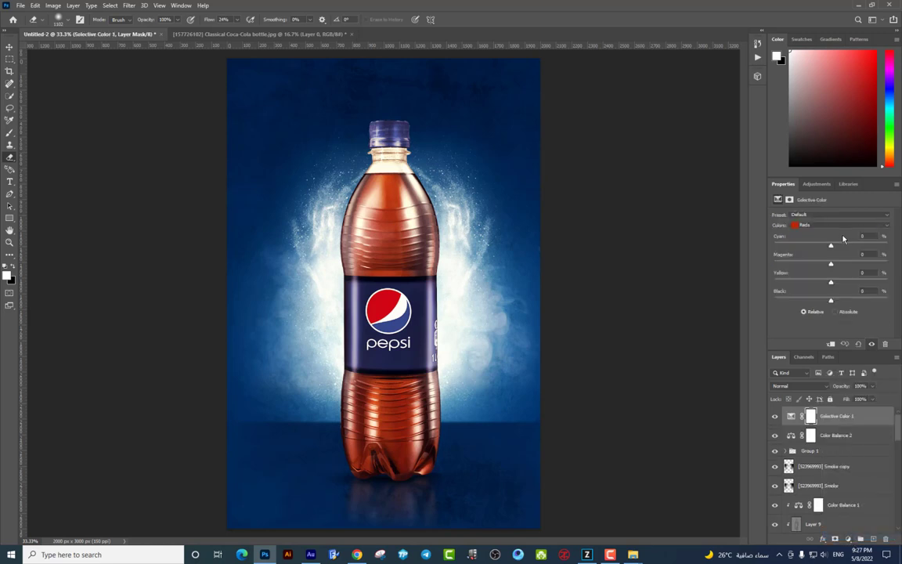
{"action": "left_click_drag", "start_coordinate": [831, 245], "coordinate": [825, 247]}
{"action": "mouse_move", "coordinate": [830, 264]}
{"action": "left_mouse_down"}
{"action": "mouse_move", "coordinate": [840, 283]}
{"action": "mouse_move", "coordinate": [832, 300]}
{"action": "left_mouse_up"}
{"action": "left_click", "coordinate": [822, 225]}
{"action": "left_click", "coordinate": [810, 286]}
{"action": "mouse_move", "coordinate": [831, 245]}
{"action": "left_mouse_down"}
{"action": "mouse_move", "coordinate": [847, 247]}
{"action": "mouse_move", "coordinate": [833, 246]}
{"action": "mouse_move", "coordinate": [828, 265]}
{"action": "mouse_move", "coordinate": [833, 301]}
{"action": "left_mouse_up"}
- Set Selective Color Whites to Cyan +95, Magenta -12, Yellow +17, Black +13
{"action": "left_click", "coordinate": [822, 225]}
{"action": "left_click", "coordinate": [811, 261]}
{"action": "left_click_drag", "start_coordinate": [831, 246], "coordinate": [885, 248]}
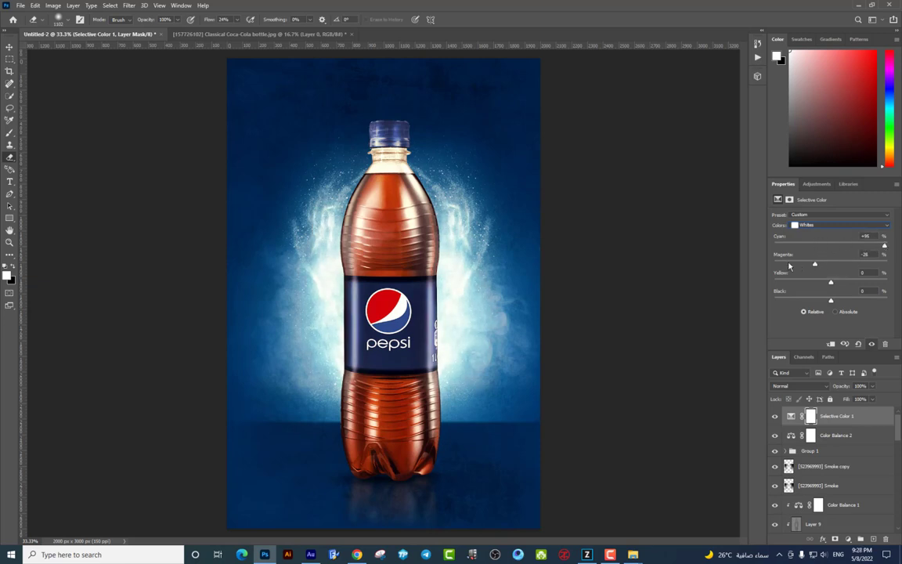
{"action": "mouse_move", "coordinate": [832, 264]}
{"action": "left_mouse_down"}
{"action": "mouse_move", "coordinate": [801, 264]}
{"action": "mouse_move", "coordinate": [824, 264]}
{"action": "mouse_move", "coordinate": [844, 281]}
{"action": "mouse_move", "coordinate": [802, 281]}
{"action": "mouse_move", "coordinate": [840, 282]}
{"action": "mouse_move", "coordinate": [846, 302]}
{"action": "left_mouse_up"}
{"action": "key", "text": "ctrl+minus"}
{"action": "key", "text": "ctrl+plus"}
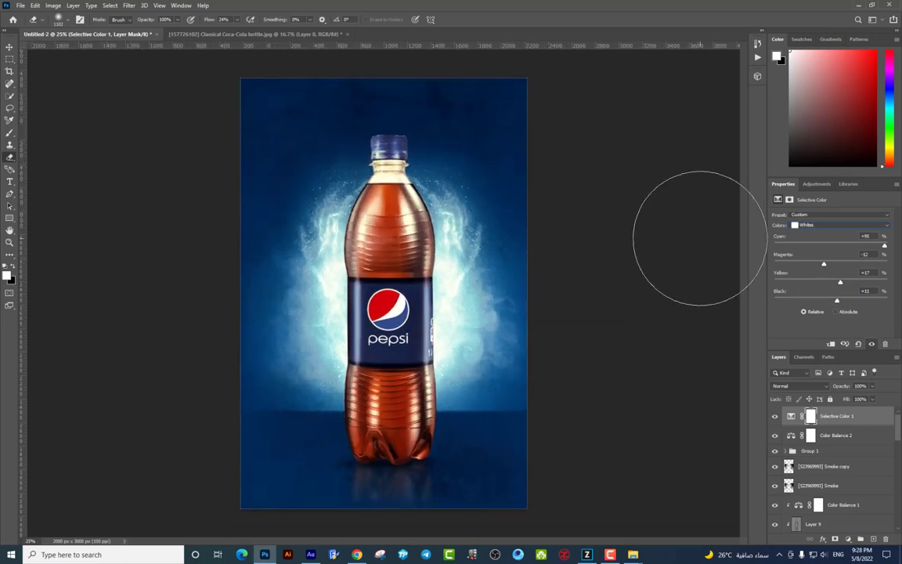
{"action": "key", "text": "ctrl+minus"}
- Group Selective Color 1, Color Balance 2 and Group 1 into Group 2 at 91% opacity
{"action": "left_click", "coordinate": [830, 451], "text": "shift"}
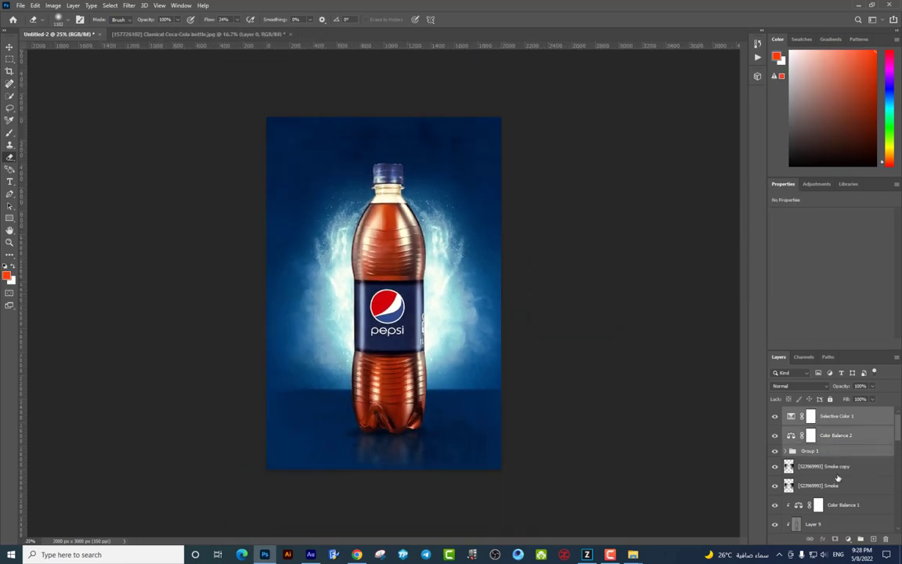
{"action": "key", "text": "ctrl+g"}
{"action": "left_click", "coordinate": [775, 413]}
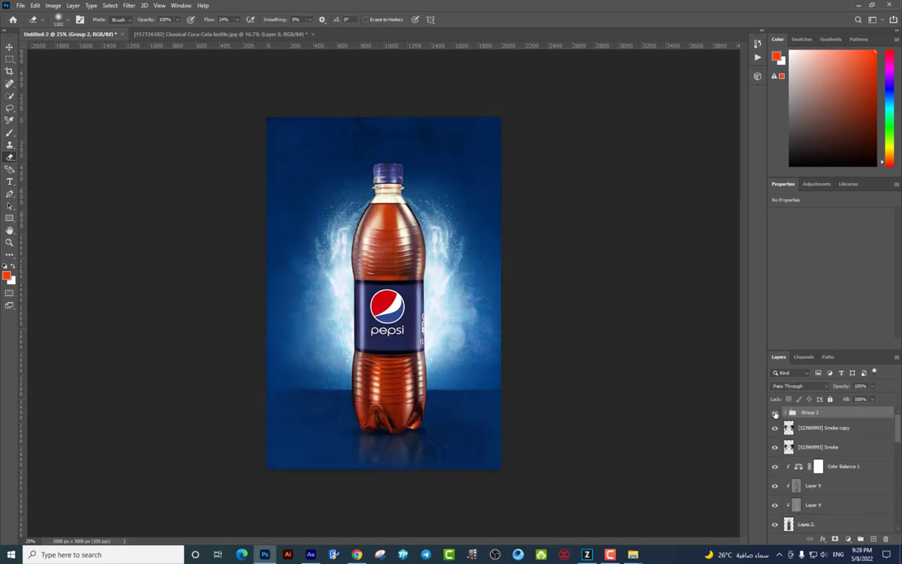
{"action": "left_click", "coordinate": [774, 413]}
{"action": "left_click", "coordinate": [775, 413]}
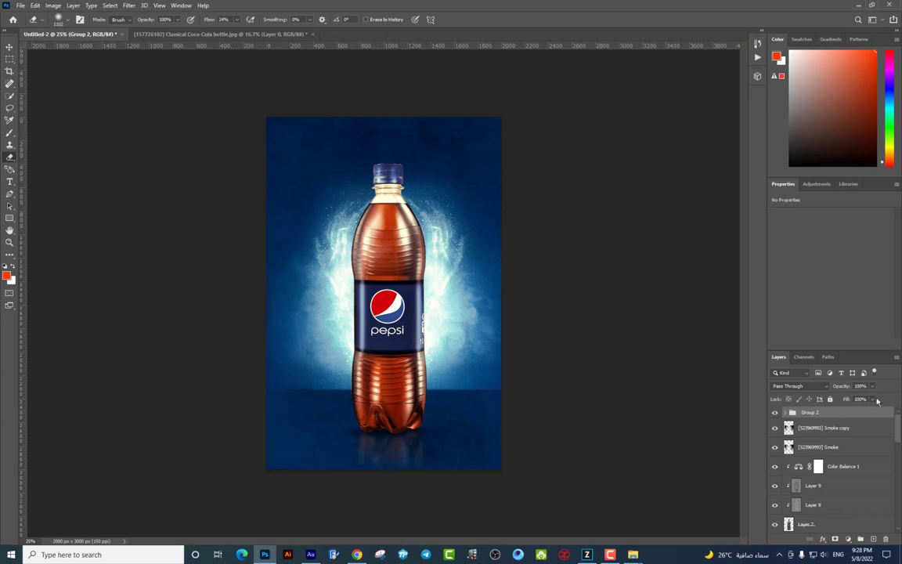
{"action": "left_click_drag", "start_coordinate": [872, 386], "coordinate": [868, 399]}
{"action": "left_click", "coordinate": [859, 416]}
- Duplicate all layers down to Color Fill 1 and merge them into one layer
{"action": "scroll", "coordinate": [869, 470], "scroll_direction": "down", "scroll_amount": 5}
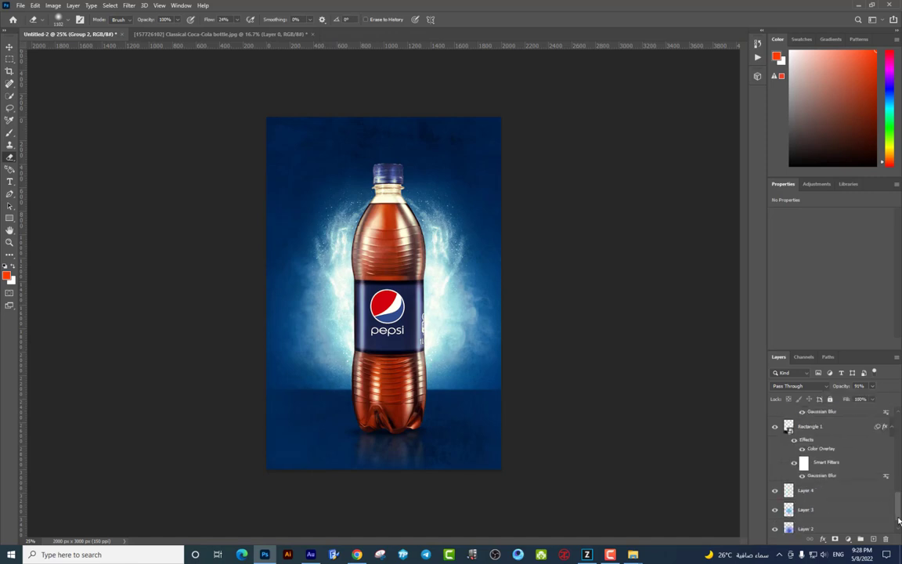
{"action": "left_click", "coordinate": [867, 509]}
{"action": "left_click", "coordinate": [814, 445], "text": "shift"}
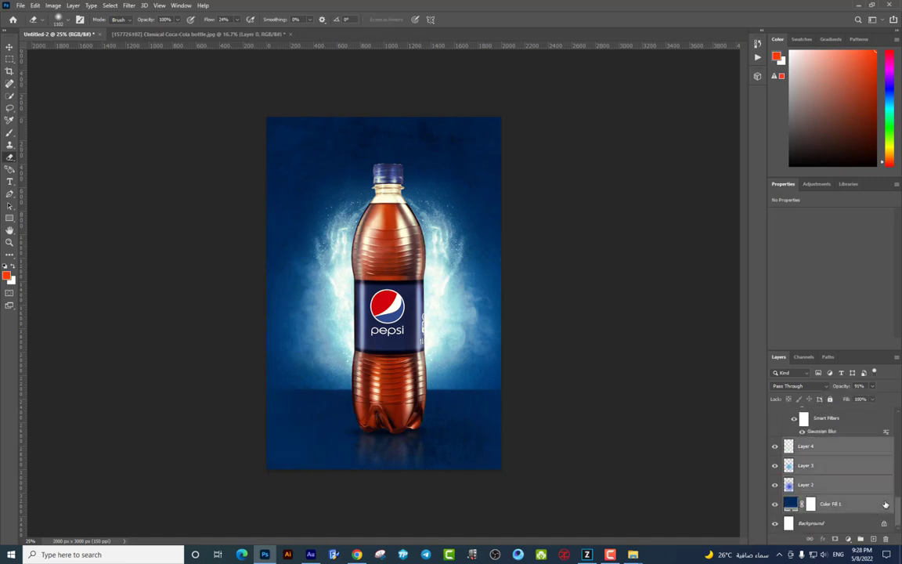
{"action": "left_click", "coordinate": [11, 47]}
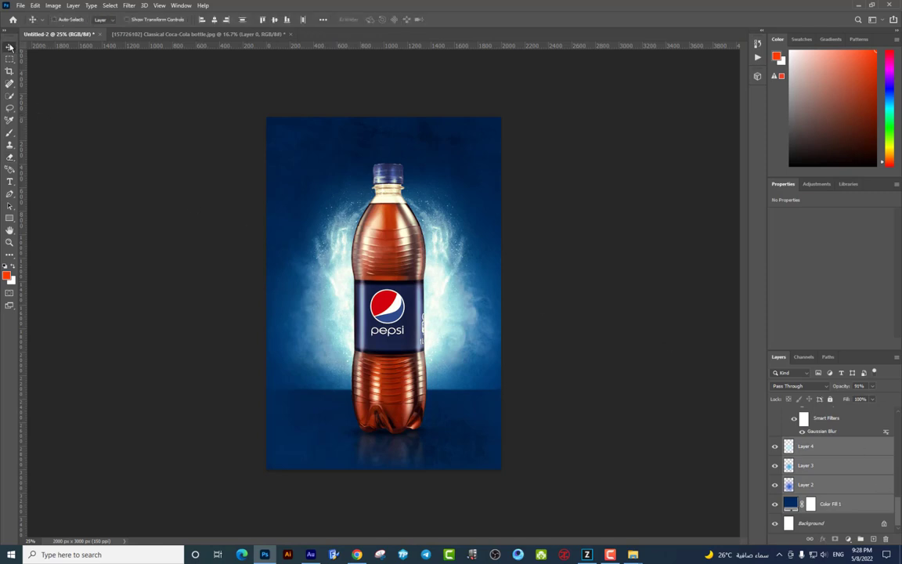
{"action": "key", "text": "ctrl+alt+a"}
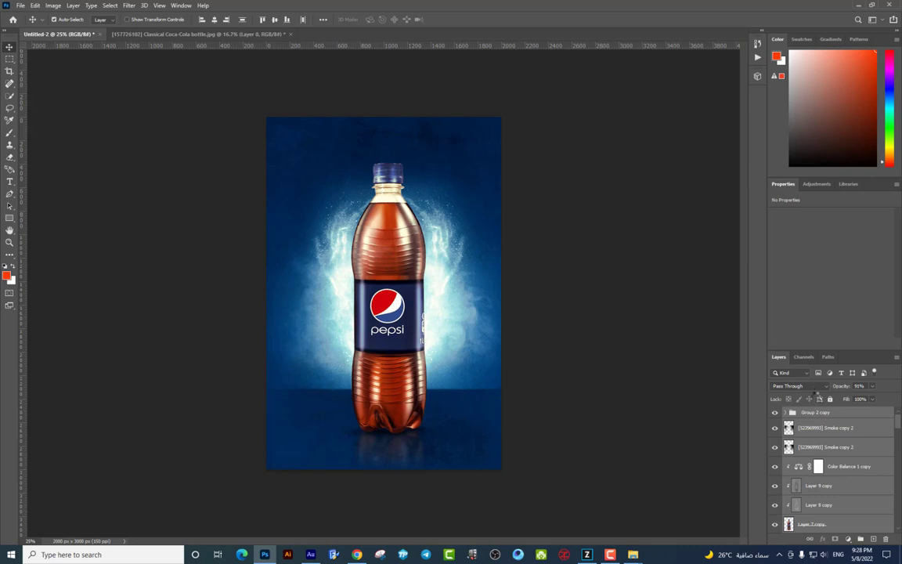
{"action": "key", "text": "ctrl+e"}
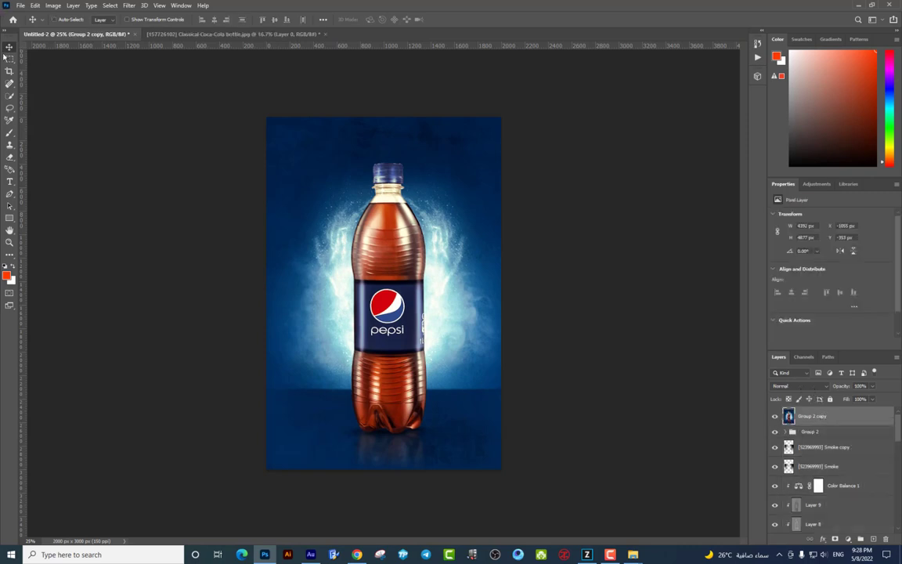
- Copy the full canvas of the merged layer to Layer 10 and delete the merged copy
{"action": "left_click", "coordinate": [8, 58]}
{"action": "left_click_drag", "start_coordinate": [266, 118], "coordinate": [502, 470]}
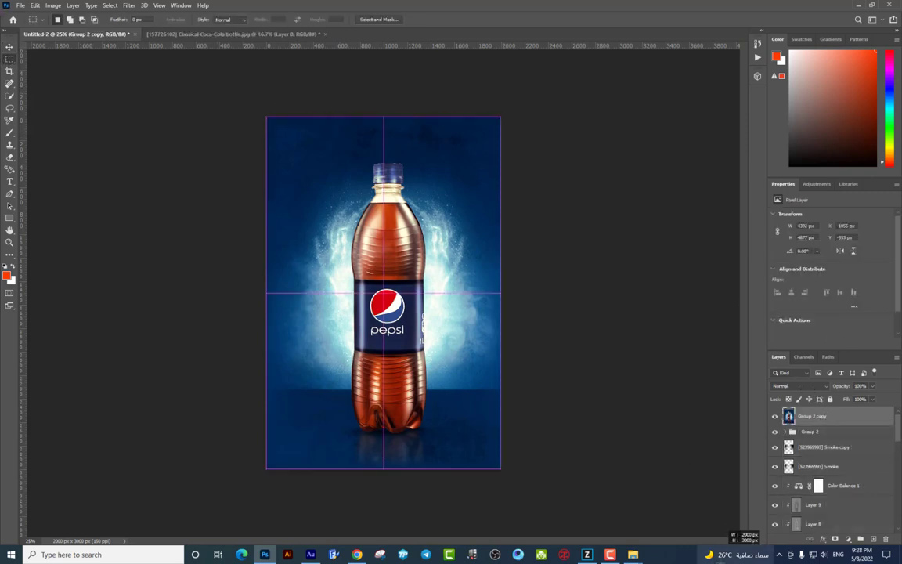
{"action": "key", "text": "ctrl+j"}
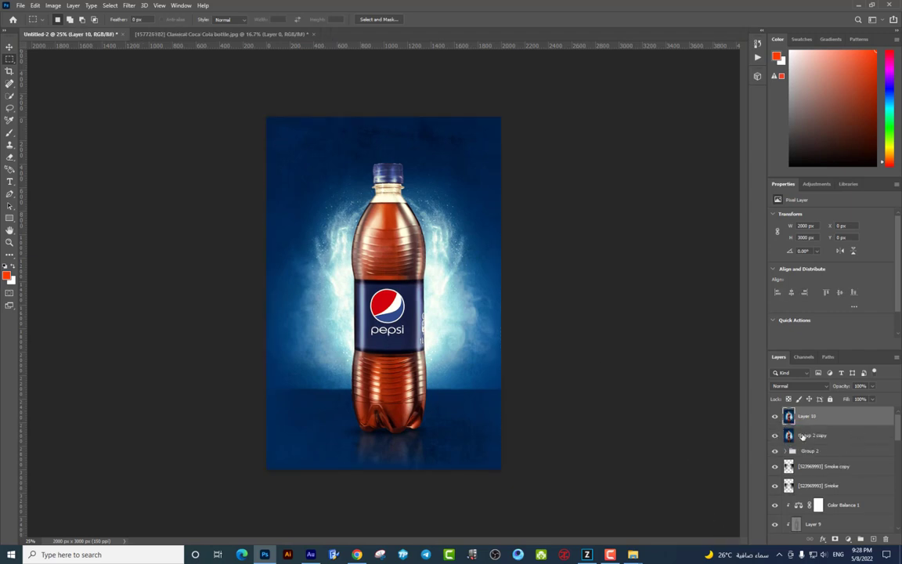
{"action": "key", "text": "alt+bracketleft"}
{"action": "key", "text": "Delete"}
- Open Camera Raw on Layer 10 and set Temp -5, Highlights -31, Whites +30, Blacks +26, plus slight Vibrance
{"action": "key", "text": "alt+bracketright"}
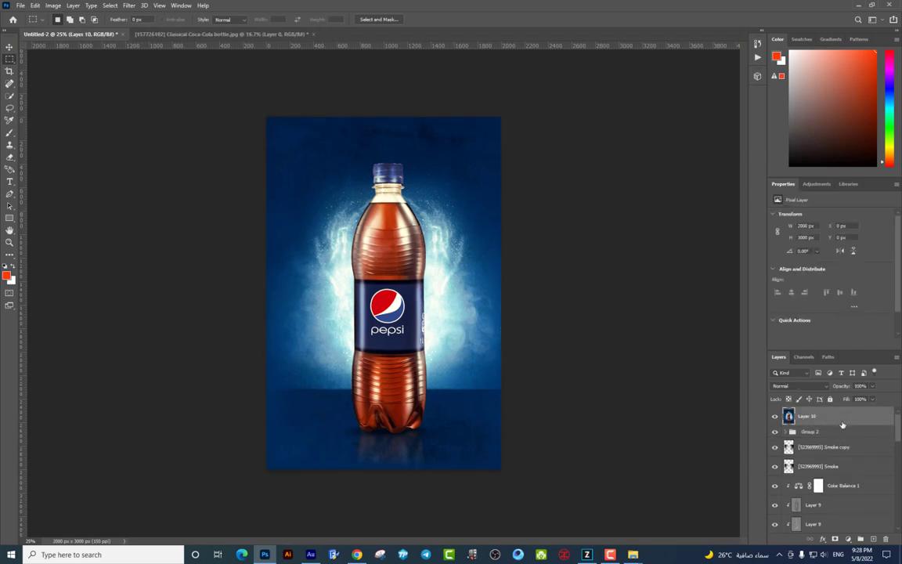
{"action": "left_click", "coordinate": [128, 6]}
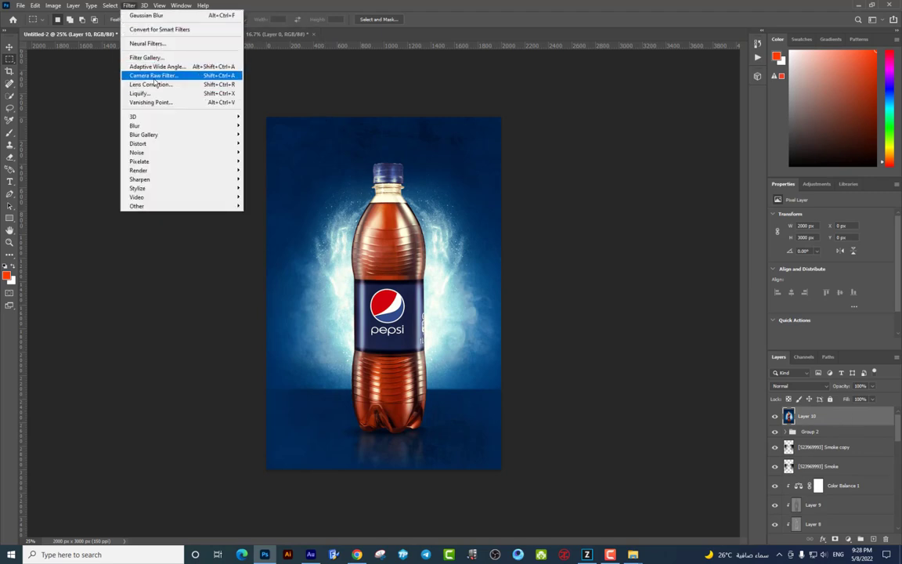
{"action": "left_click", "coordinate": [155, 81]}
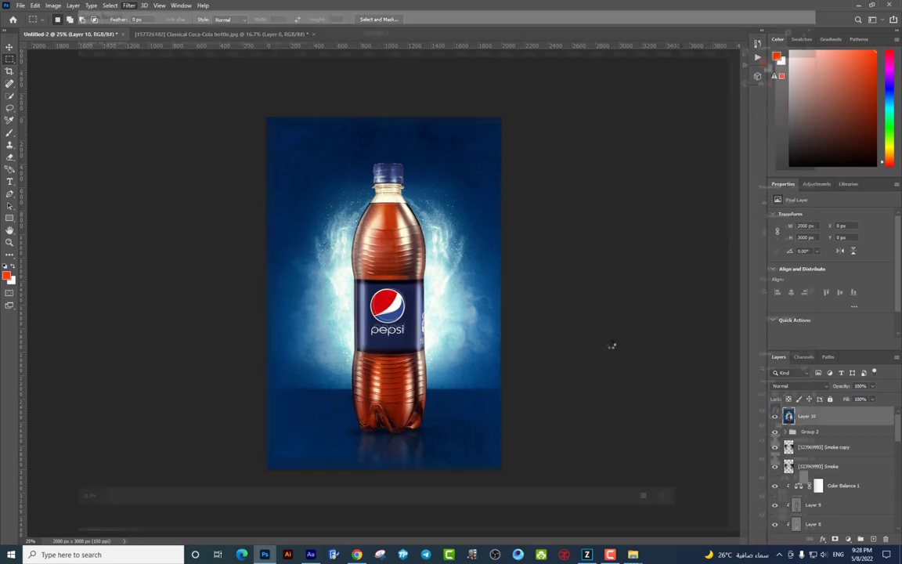
{"action": "left_click", "coordinate": [736, 144]}
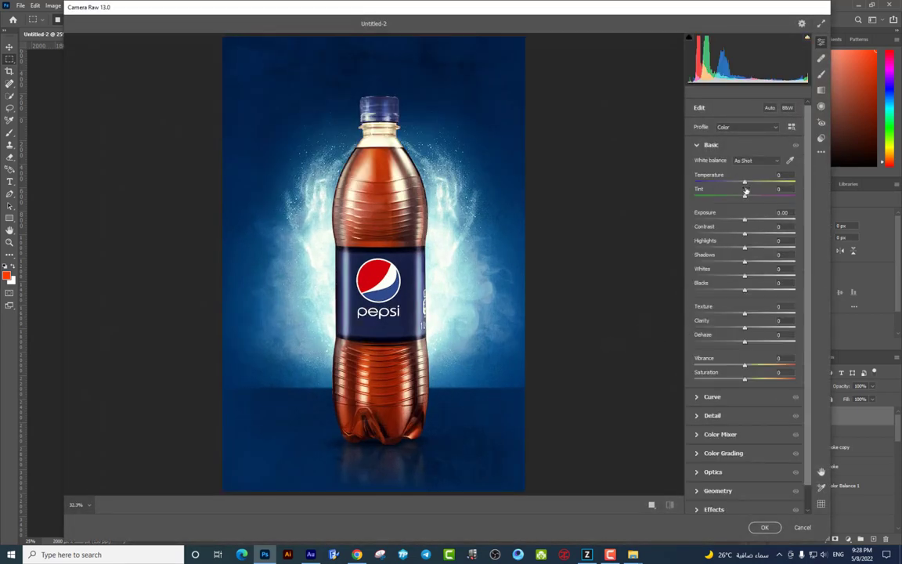
{"action": "mouse_move", "coordinate": [745, 184]}
{"action": "left_mouse_down"}
{"action": "mouse_move", "coordinate": [747, 235]}
{"action": "mouse_move", "coordinate": [729, 247]}
{"action": "mouse_move", "coordinate": [760, 274]}
{"action": "mouse_move", "coordinate": [747, 314]}
{"action": "left_mouse_up"}
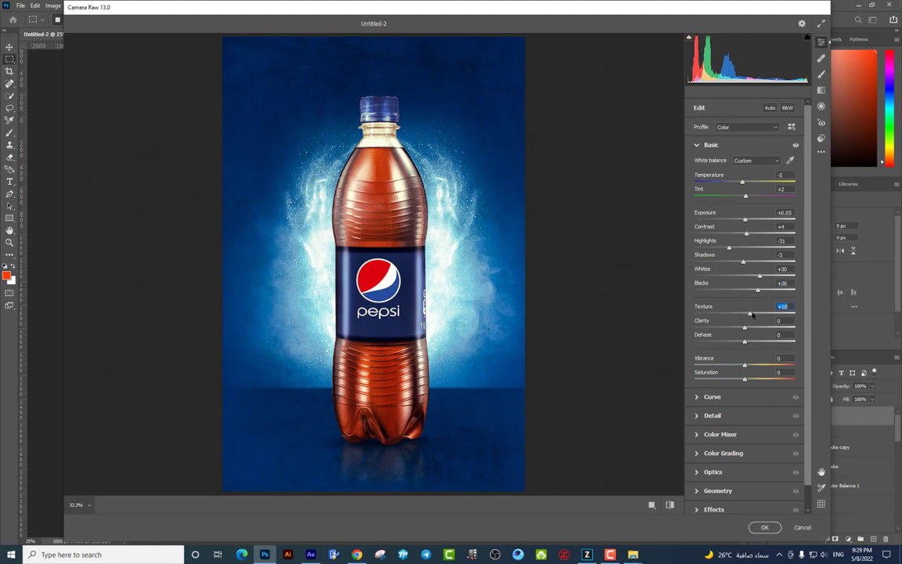
{"action": "left_click_drag", "start_coordinate": [745, 364], "coordinate": [754, 365]}
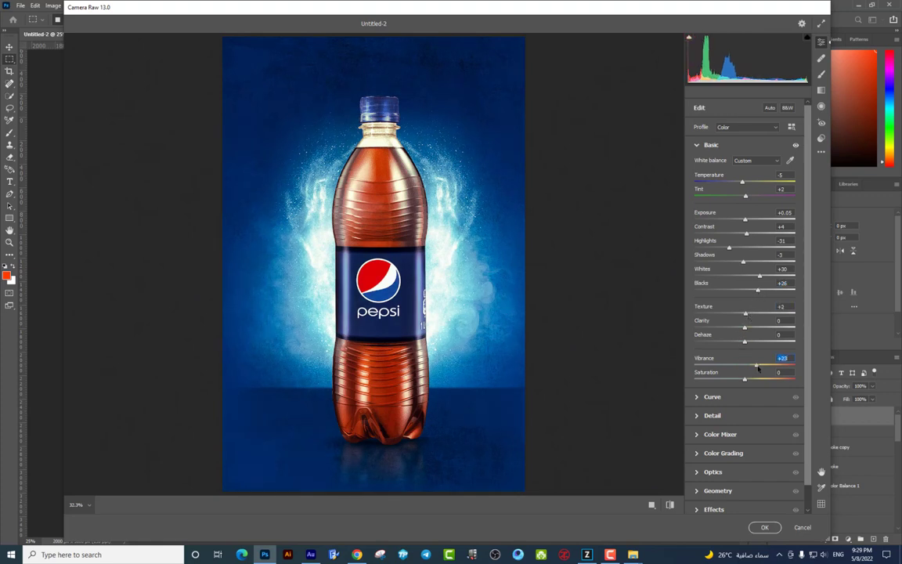
{"action": "left_click_drag", "start_coordinate": [751, 372], "coordinate": [749, 366]}
- Set the Camera Raw tone curve to Highlights +6, Lights +5, Darks +7, Shadows +1
{"action": "left_click", "coordinate": [731, 401]}
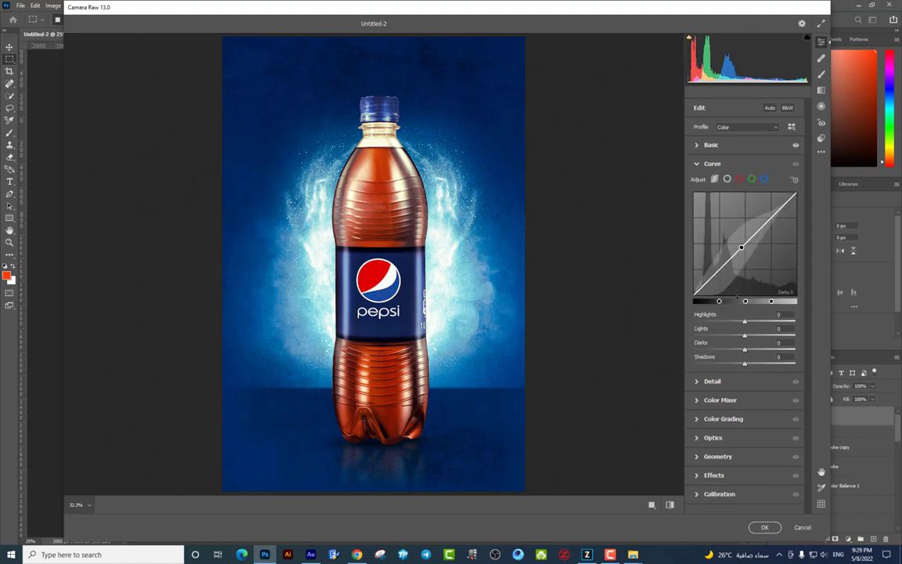
{"action": "mouse_move", "coordinate": [744, 321]}
{"action": "left_mouse_down"}
{"action": "mouse_move", "coordinate": [764, 321]}
{"action": "mouse_move", "coordinate": [747, 336]}
{"action": "left_mouse_up"}
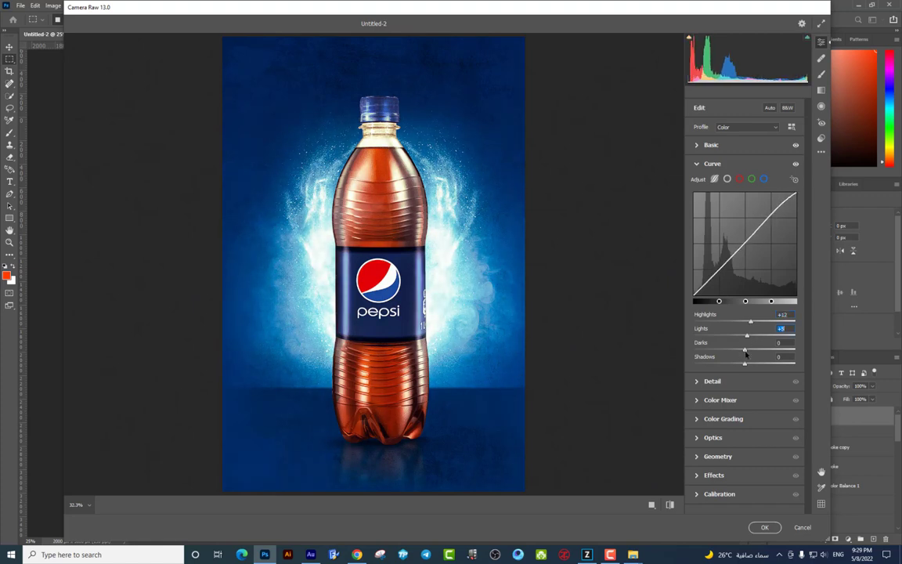
{"action": "left_click_drag", "start_coordinate": [744, 354], "coordinate": [744, 365]}
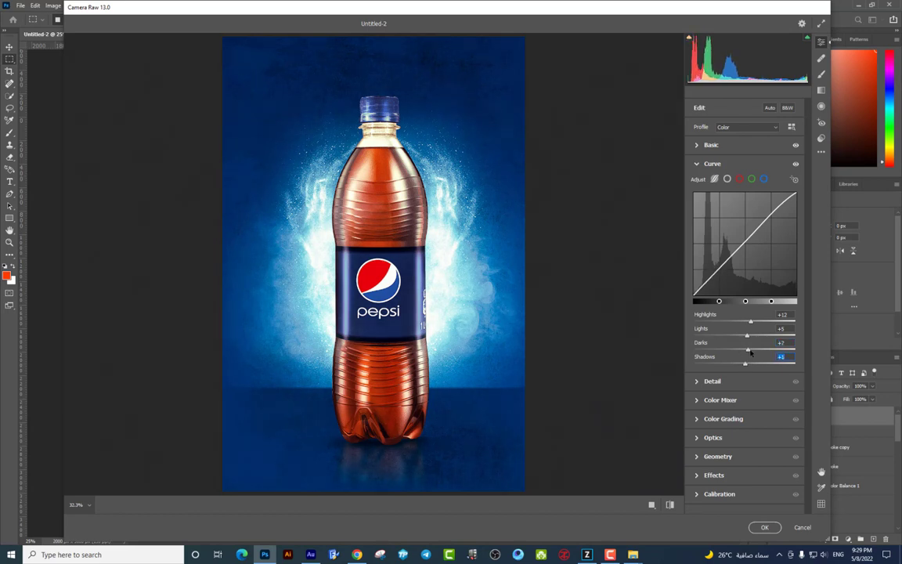
{"action": "left_click_drag", "start_coordinate": [750, 321], "coordinate": [747, 321]}
{"action": "left_click", "coordinate": [708, 380]}
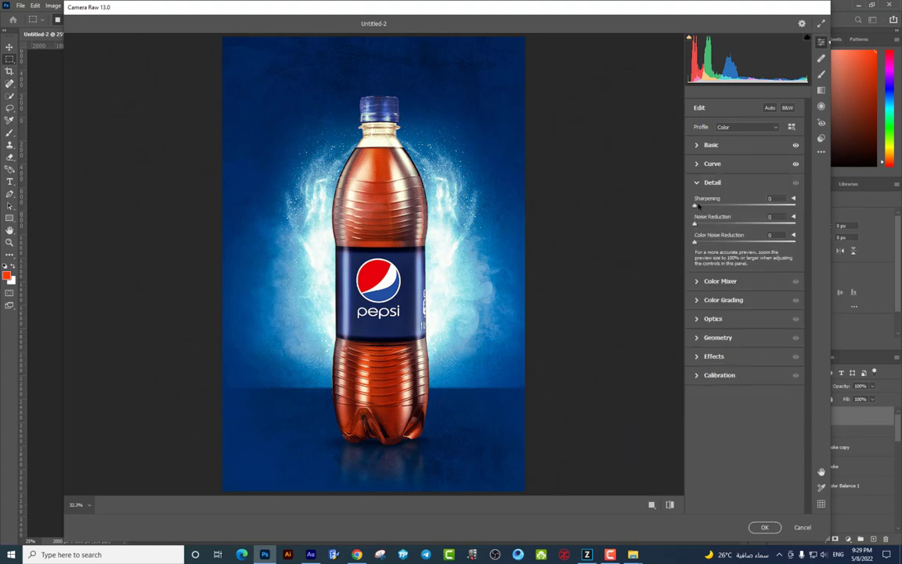
- Add sharpening and noise reduction, and shift the red, orange and yellow hues in the colour mixer
{"action": "left_click", "coordinate": [730, 205]}
{"action": "left_click_drag", "start_coordinate": [704, 225], "coordinate": [716, 225]}
{"action": "left_click", "coordinate": [733, 281]}
{"action": "left_click", "coordinate": [739, 255]}
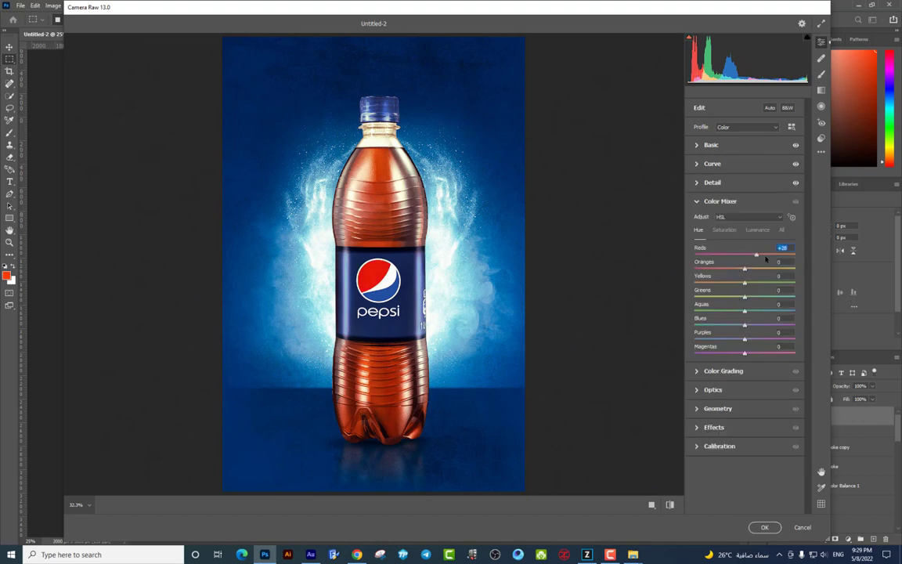
{"action": "left_click", "coordinate": [738, 269]}
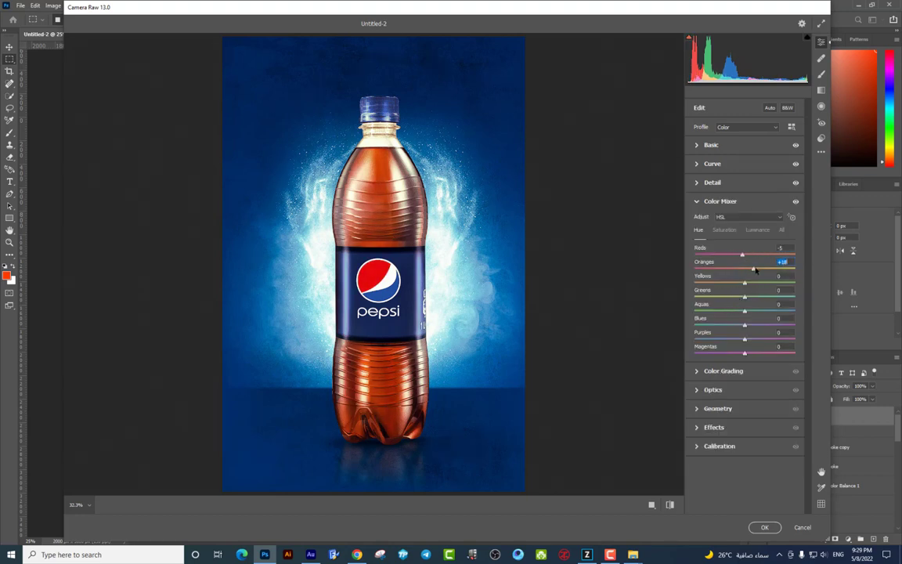
{"action": "mouse_move", "coordinate": [737, 269]}
{"action": "left_mouse_down"}
{"action": "mouse_move", "coordinate": [756, 310]}
{"action": "mouse_move", "coordinate": [744, 329]}
{"action": "left_mouse_up"}
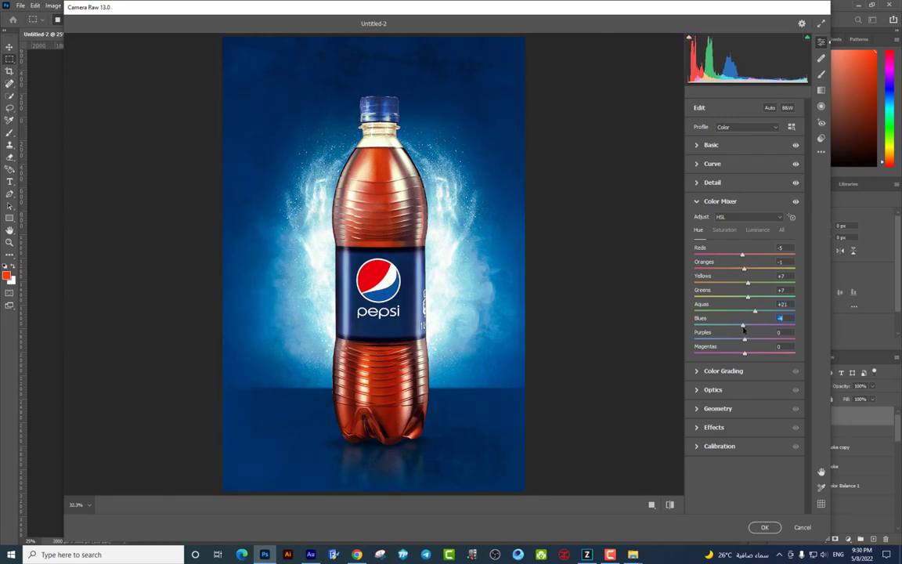
- Add grain to the image in the Camera Raw Effects settings
{"action": "left_click", "coordinate": [723, 372]}
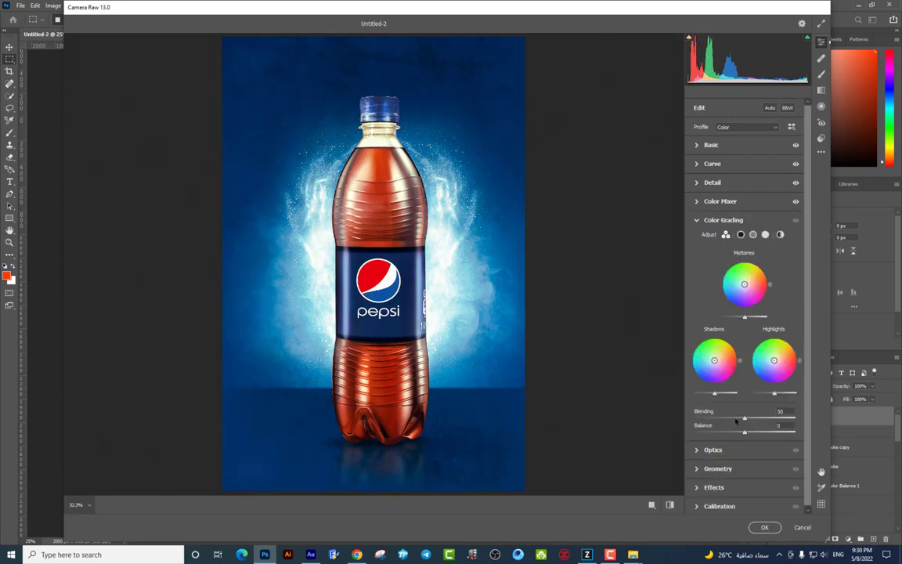
{"action": "left_click", "coordinate": [728, 447]}
{"action": "left_click", "coordinate": [743, 321]}
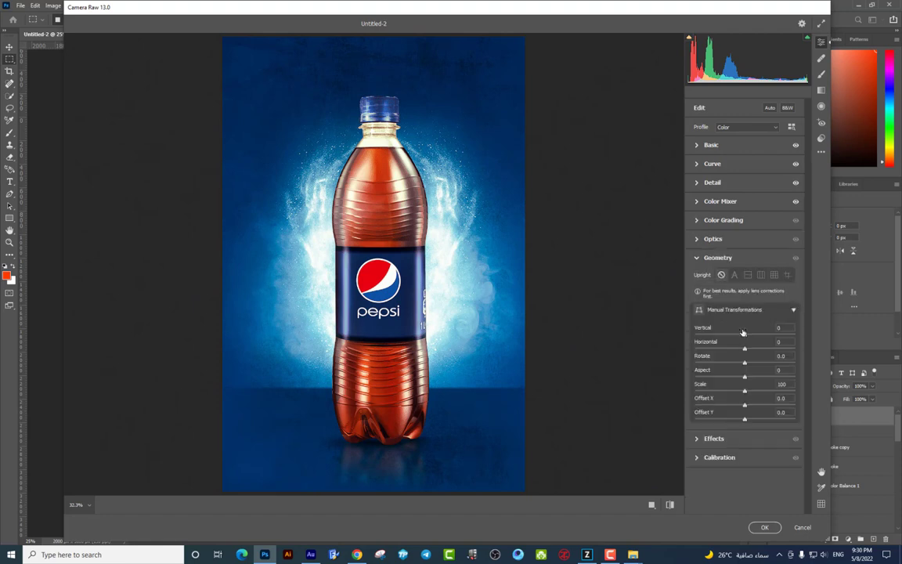
{"action": "left_click", "coordinate": [714, 439]}
{"action": "mouse_move", "coordinate": [695, 300]}
{"action": "left_mouse_down"}
{"action": "mouse_move", "coordinate": [712, 300]}
{"action": "mouse_move", "coordinate": [733, 319]}
{"action": "left_mouse_up"}
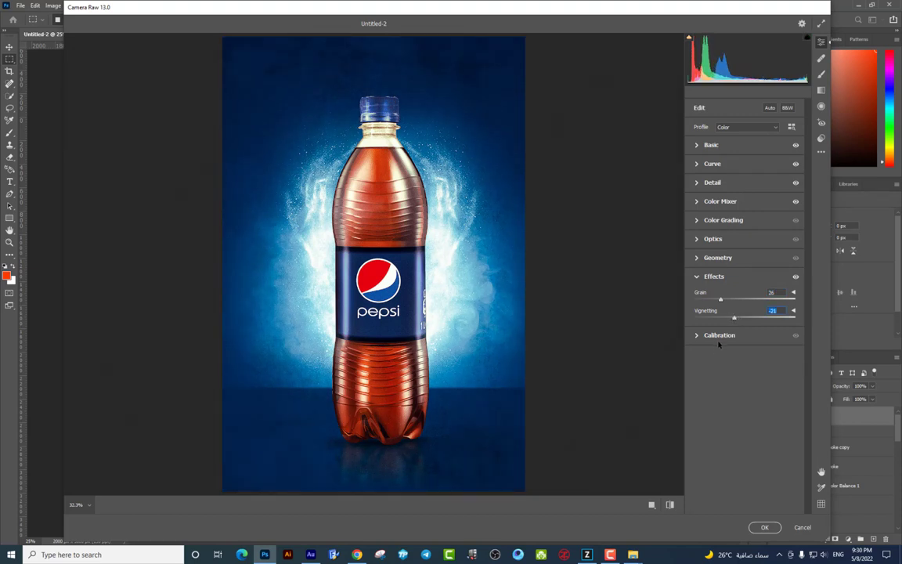
- Set calibration Shadows Tint +100, tweak the Red, Green and Blue Primaries, and apply Camera Raw
{"action": "left_click", "coordinate": [719, 336]}
{"action": "left_click_drag", "start_coordinate": [744, 342], "coordinate": [795, 342]}
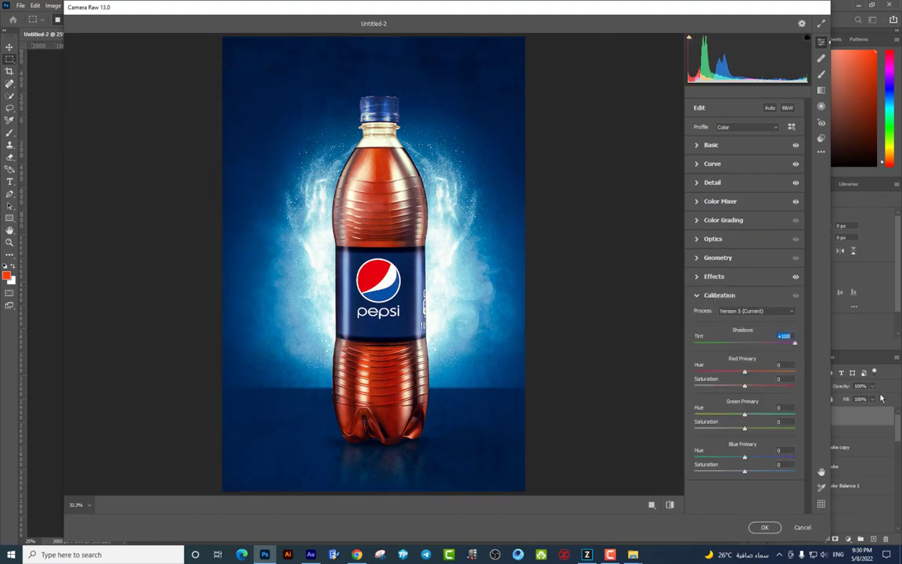
{"action": "mouse_move", "coordinate": [745, 371]}
{"action": "left_mouse_down"}
{"action": "mouse_move", "coordinate": [740, 386]}
{"action": "mouse_move", "coordinate": [769, 414]}
{"action": "left_mouse_up"}
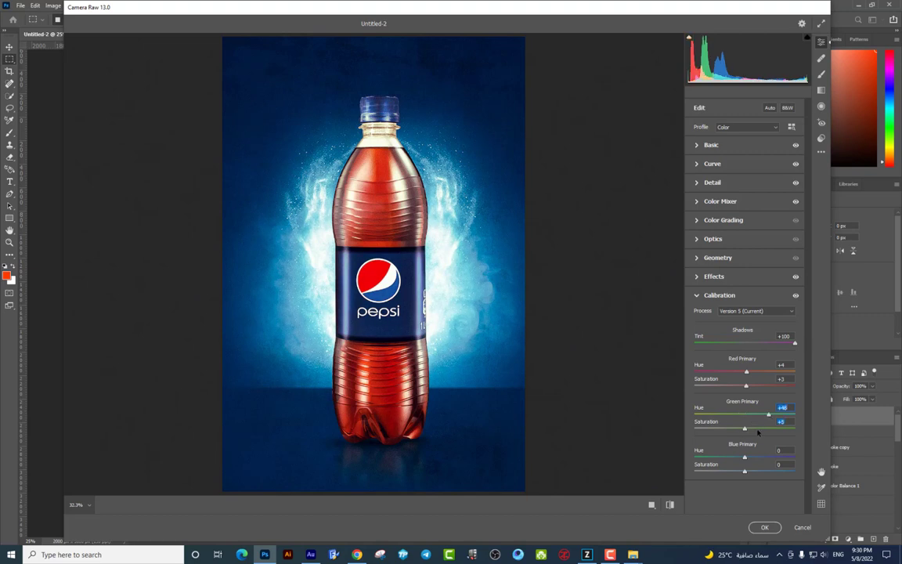
{"action": "left_click_drag", "start_coordinate": [745, 428], "coordinate": [745, 460]}
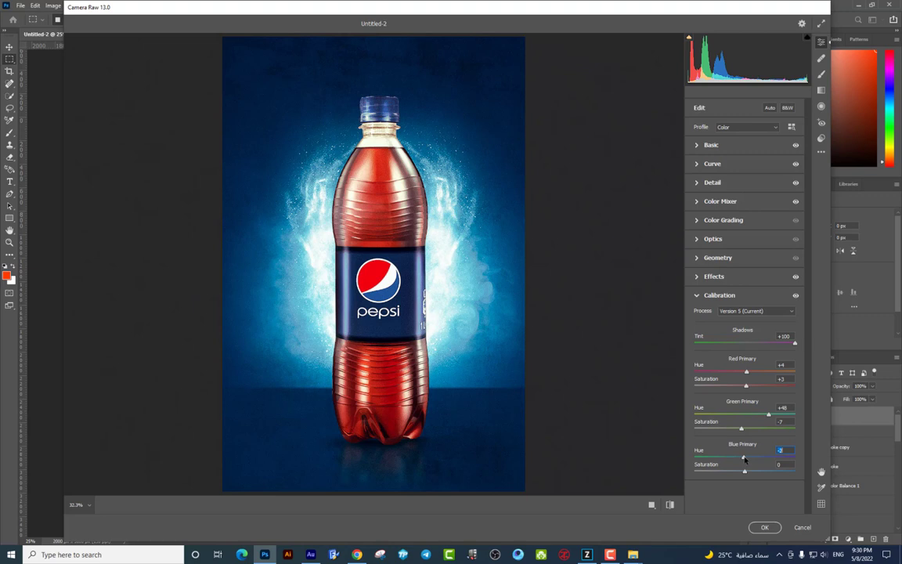
{"action": "left_click_drag", "start_coordinate": [769, 414], "coordinate": [758, 414]}
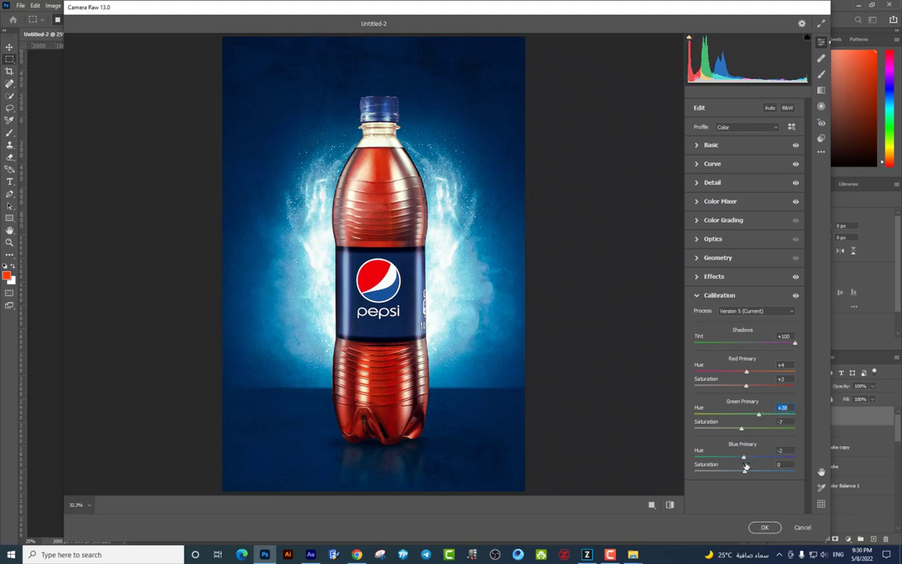
{"action": "left_click_drag", "start_coordinate": [746, 468], "coordinate": [744, 468]}
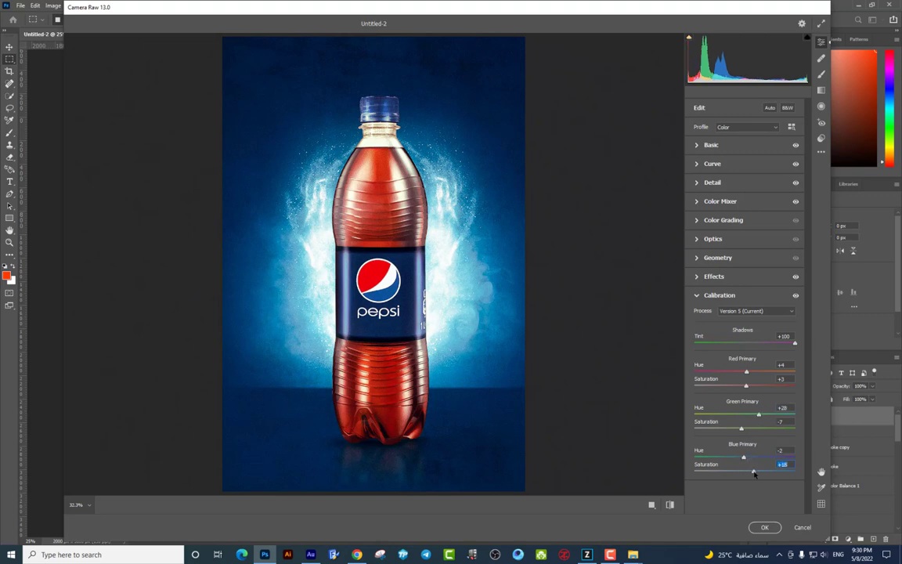
{"action": "left_click", "coordinate": [765, 528]}
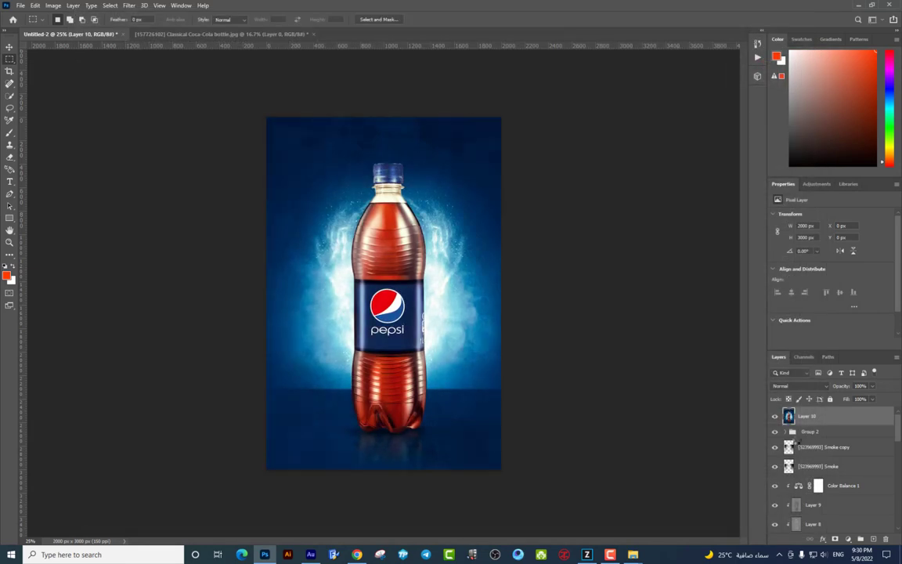
- Zoom in and toggle Layer 10 on and off to compare the Camera Raw grade
{"action": "key", "text": "ctrl+plus"}
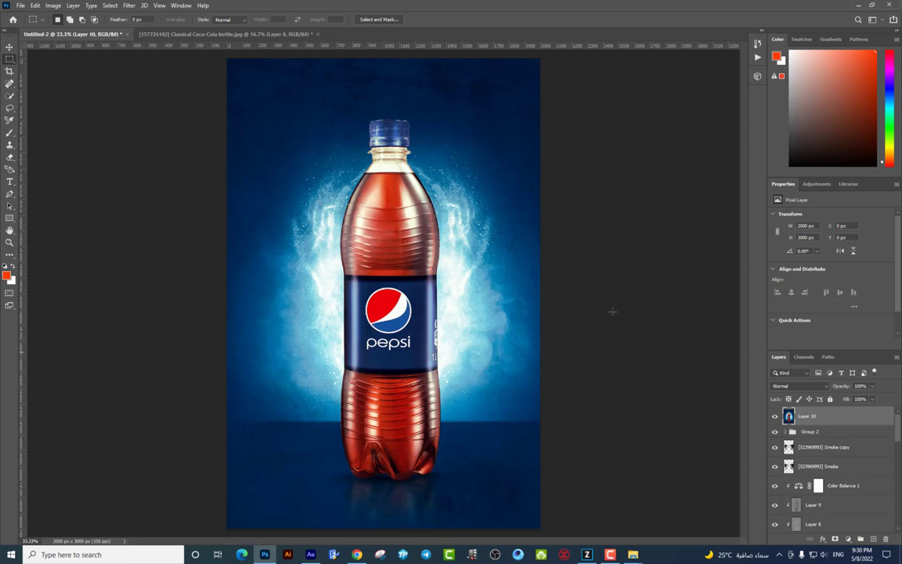
{"action": "left_click", "coordinate": [775, 415]}
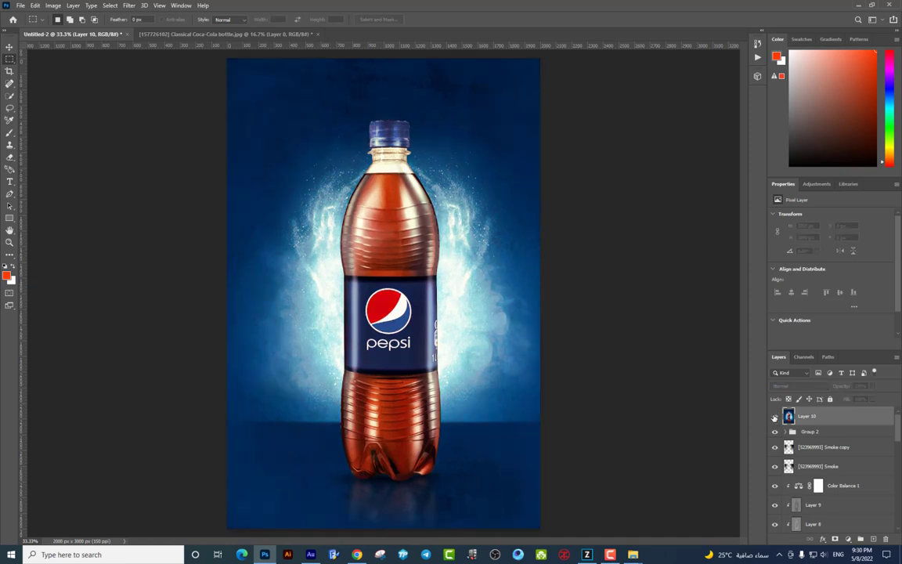
{"action": "left_click", "coordinate": [775, 416]}
{"action": "left_click", "coordinate": [775, 416]}
{"action": "left_click", "coordinate": [774, 416]}
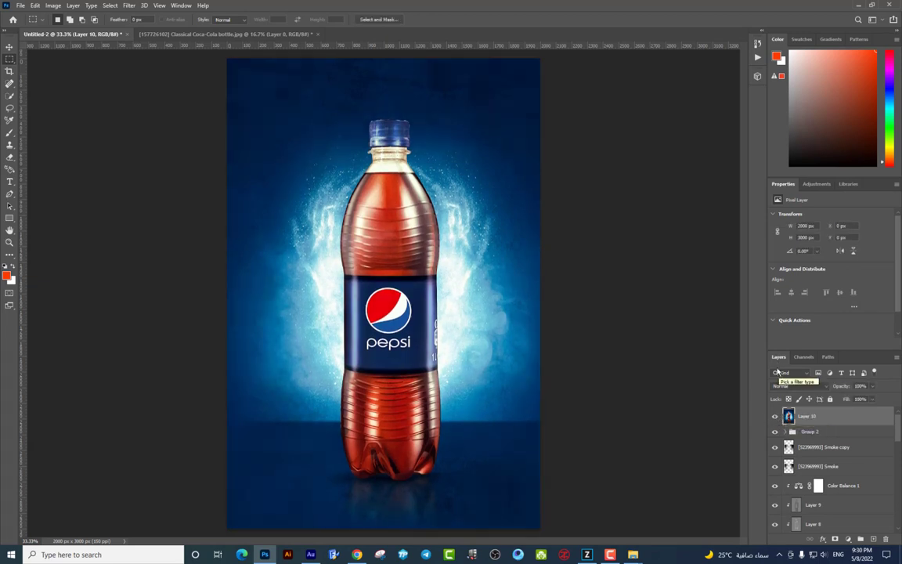
- Circle the bottle neck in red on a new layer, then undo the marking
{"action": "key", "text": "ctrl+shift+alt+n"}
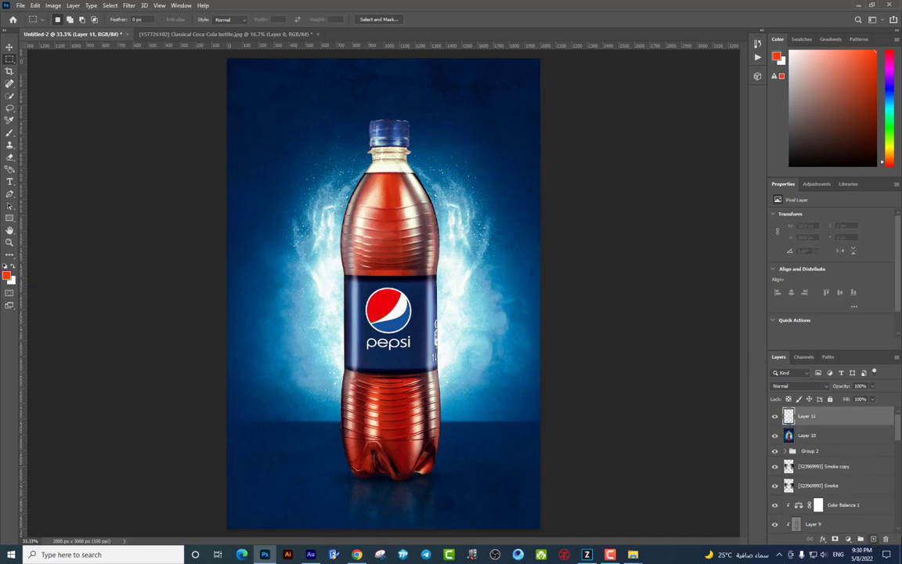
{"action": "left_click", "coordinate": [9, 133]}
{"action": "right_click", "coordinate": [343, 194]}
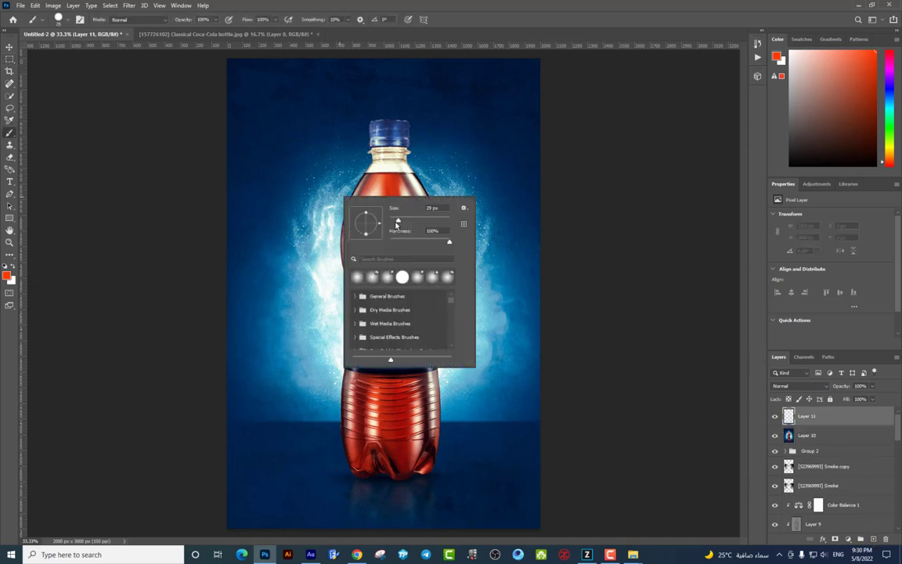
{"action": "left_click", "coordinate": [360, 148]}
{"action": "left_click_drag", "start_coordinate": [368, 145], "coordinate": [365, 149]}
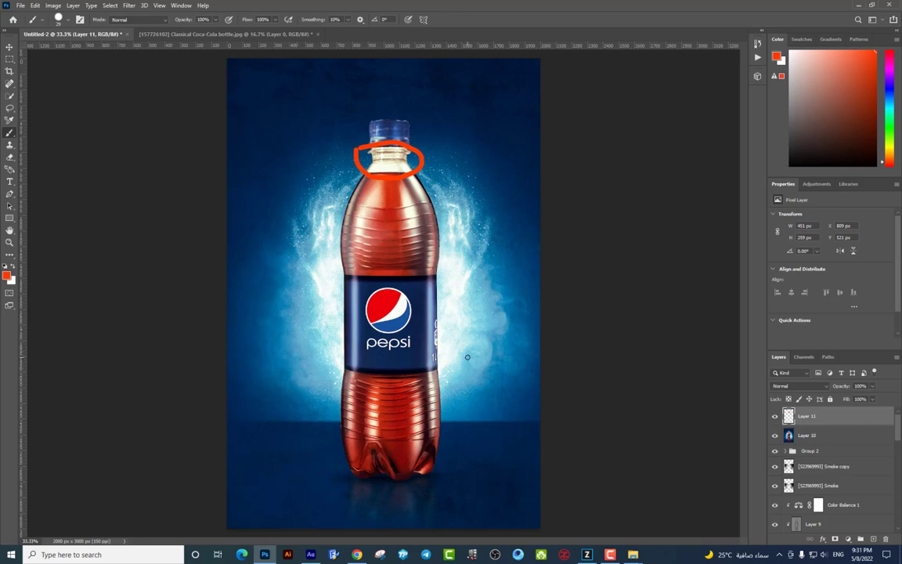
{"action": "key", "text": "ctrl+z"}
{"action": "key", "text": "ctrl+z"}
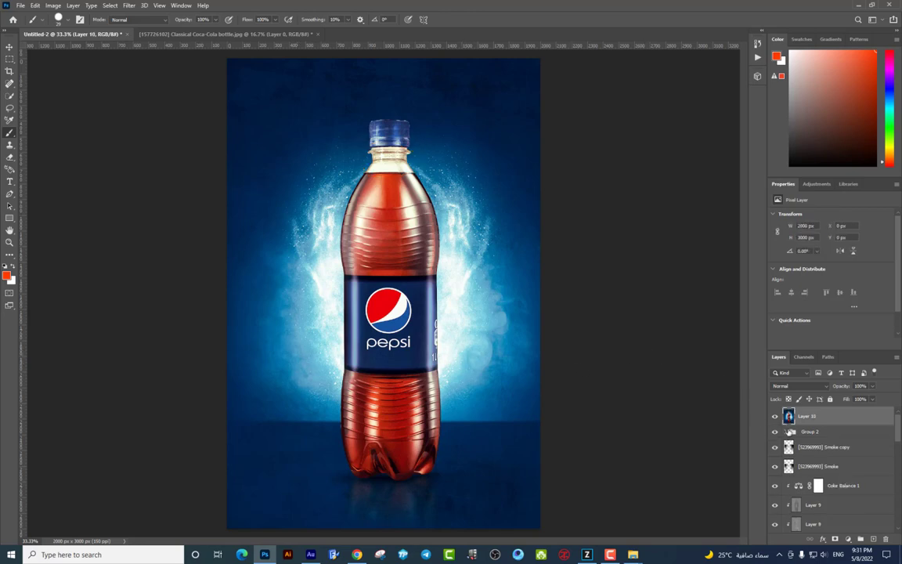
- Zoom in closely on the bottle neck and switch to the Move tool
{"action": "key", "text": "ctrl+plus"}
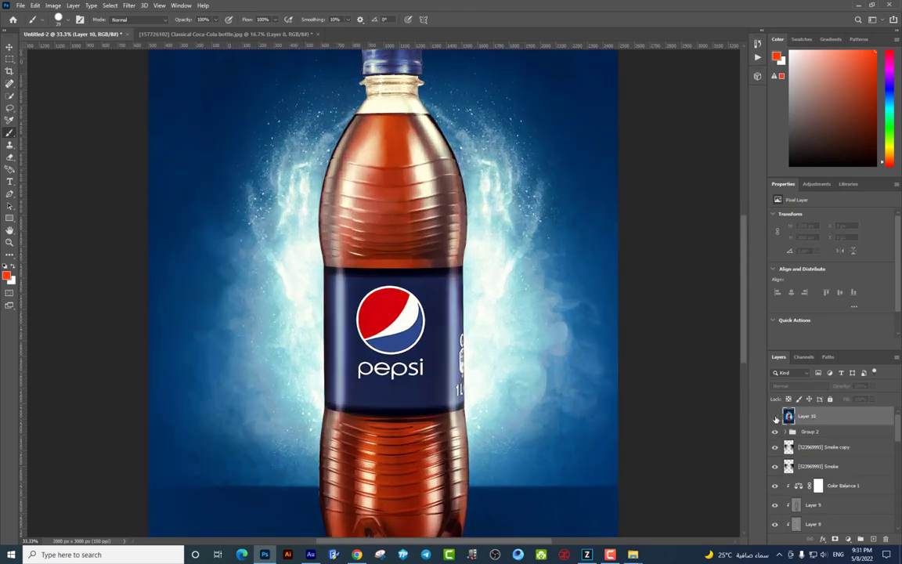
{"action": "key", "text": "ctrl+plus"}
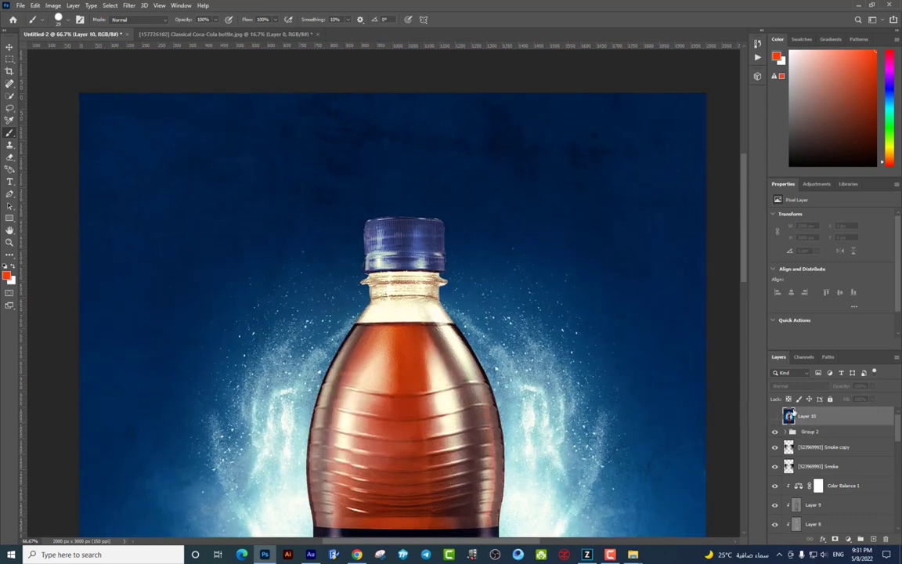
{"action": "key", "text": "v"}
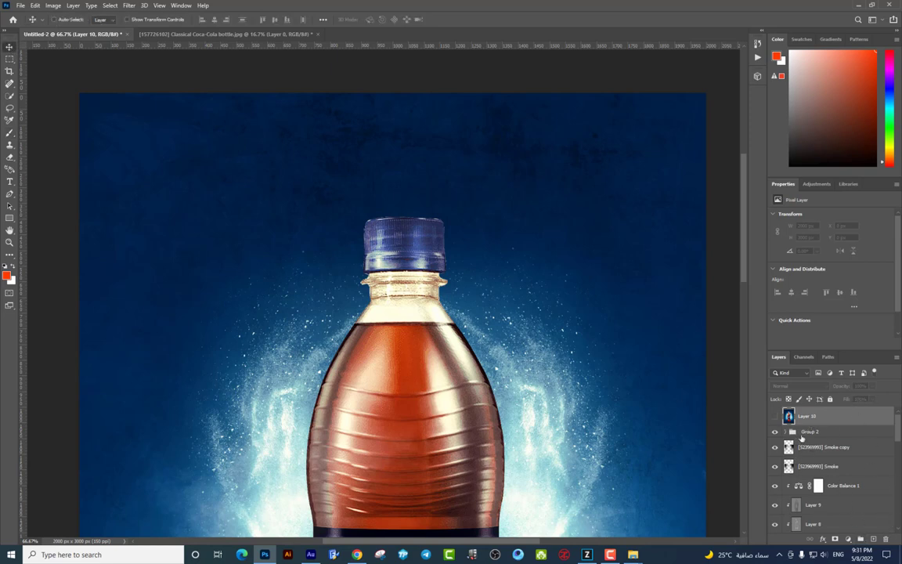
- Select the bottle layer, Layer 7, undoing an accidental shift of the bottle
{"action": "right_click", "coordinate": [405, 297]}
{"action": "left_click", "coordinate": [432, 338]}
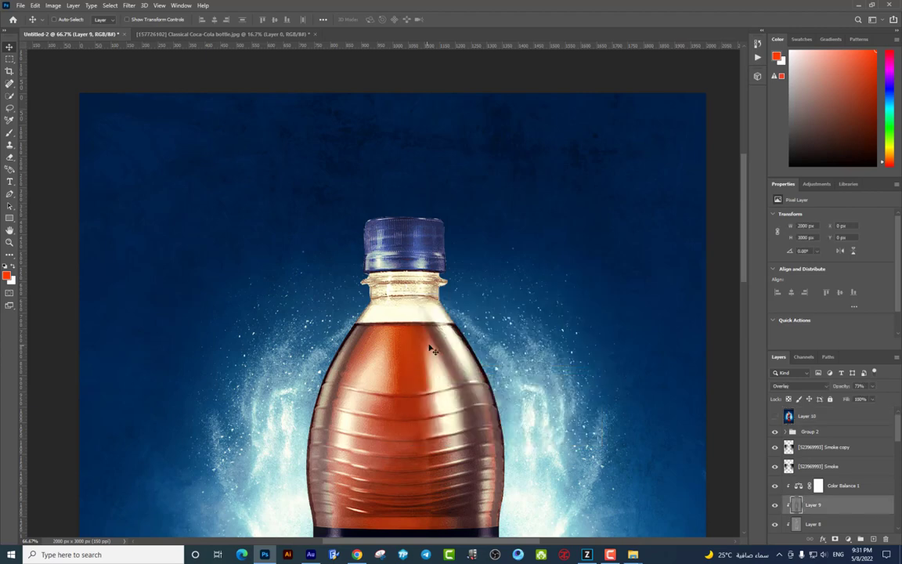
{"action": "scroll", "coordinate": [838, 466], "scroll_direction": "down", "scroll_amount": 2}
{"action": "scroll", "coordinate": [838, 465], "scroll_direction": "down", "scroll_amount": 2}
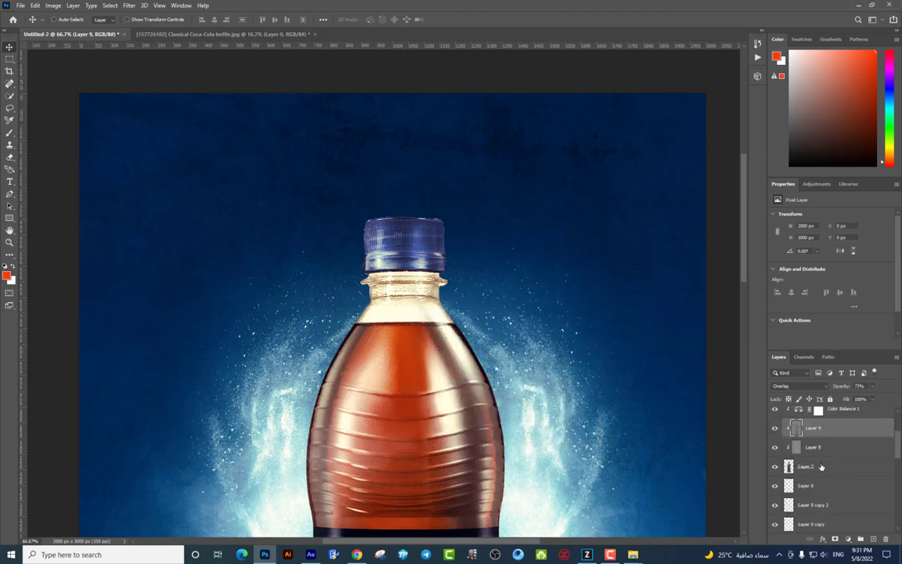
{"action": "left_click", "coordinate": [821, 467]}
{"action": "left_click_drag", "start_coordinate": [495, 355], "coordinate": [411, 356]}
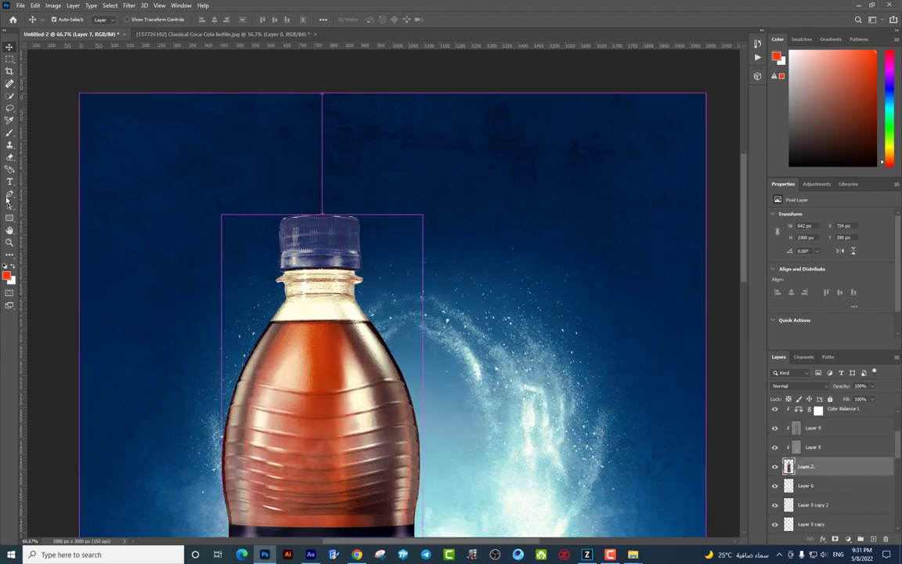
{"action": "key", "text": "ctrl+z"}
- Trace a Pen path across the bottle neck and turn it into a selection
{"action": "left_click", "coordinate": [8, 195]}
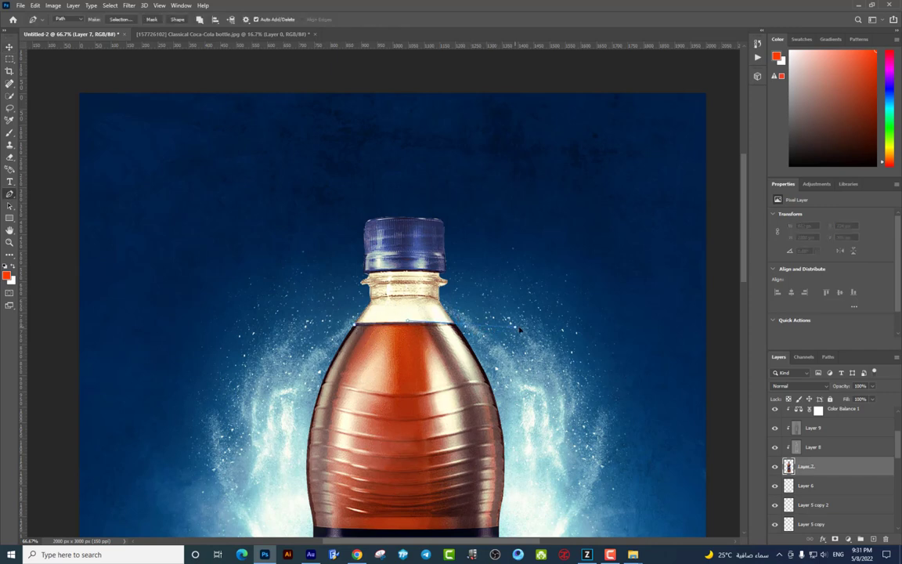
{"action": "left_click", "coordinate": [441, 278]}
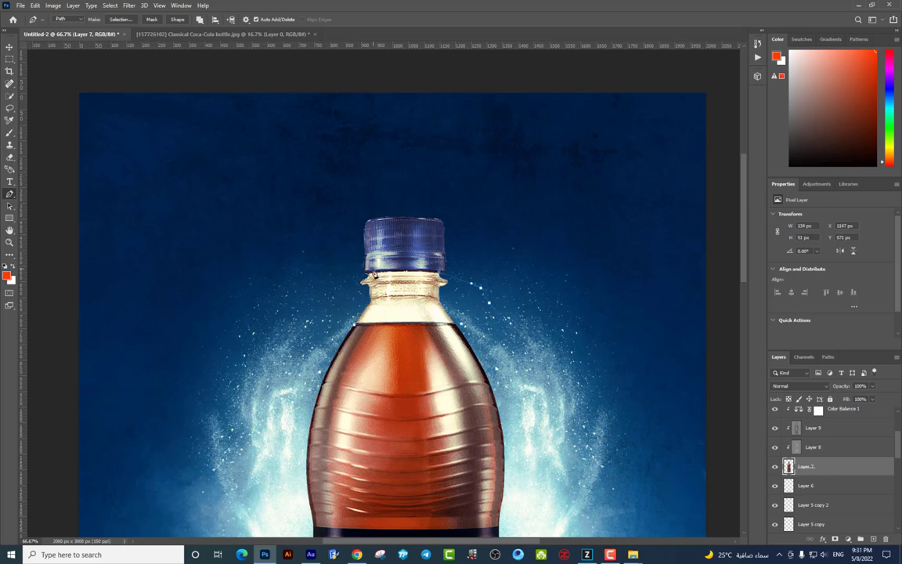
{"action": "left_click", "coordinate": [350, 282]}
{"action": "key", "text": "ctrl+Return"}
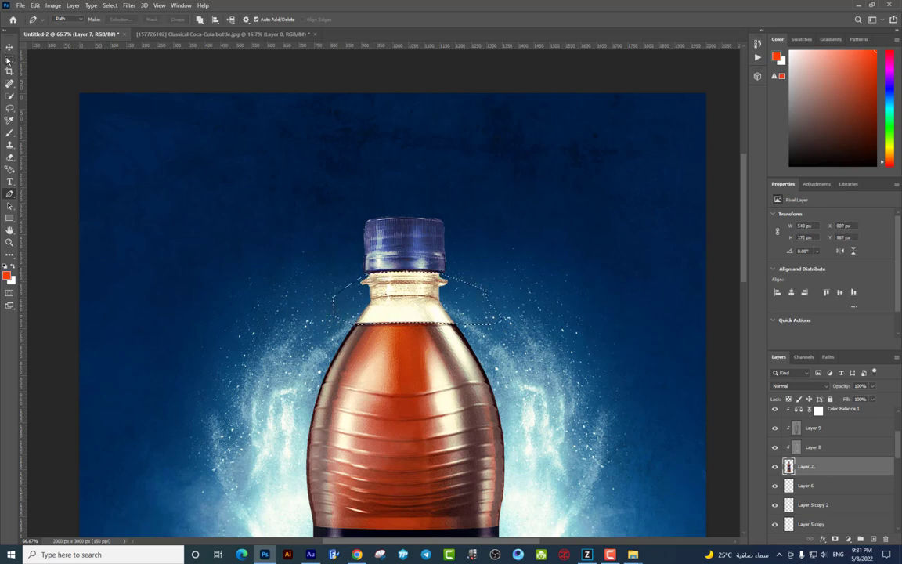
{"action": "left_click", "coordinate": [9, 59]}
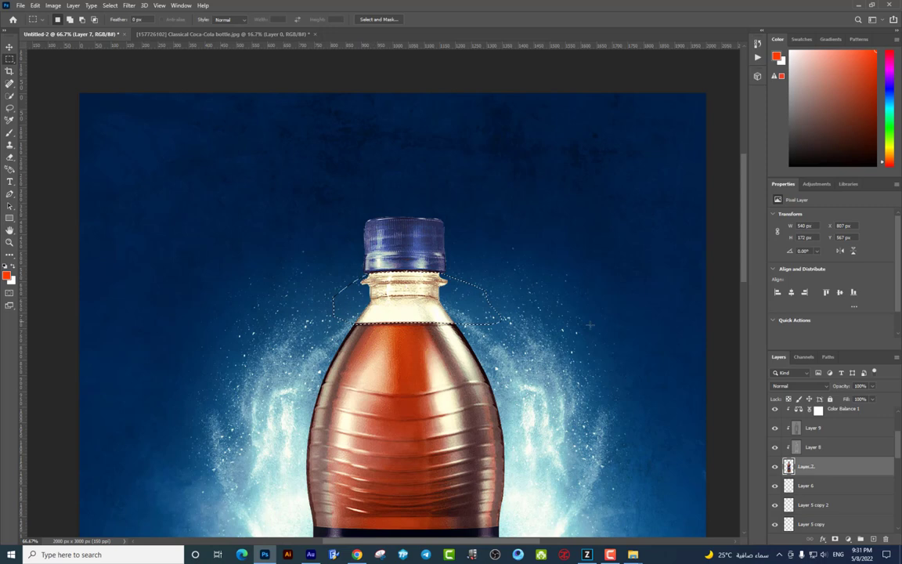
- Cut the bottle neck onto its own layer with Layer Via Cut, keeping it in place
{"action": "right_click", "coordinate": [830, 466]}
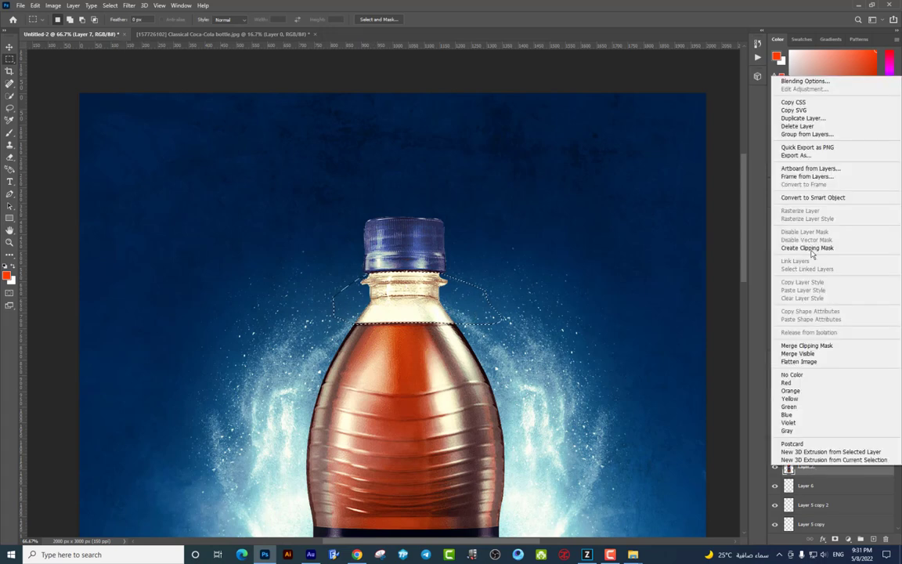
{"action": "right_click", "coordinate": [436, 289]}
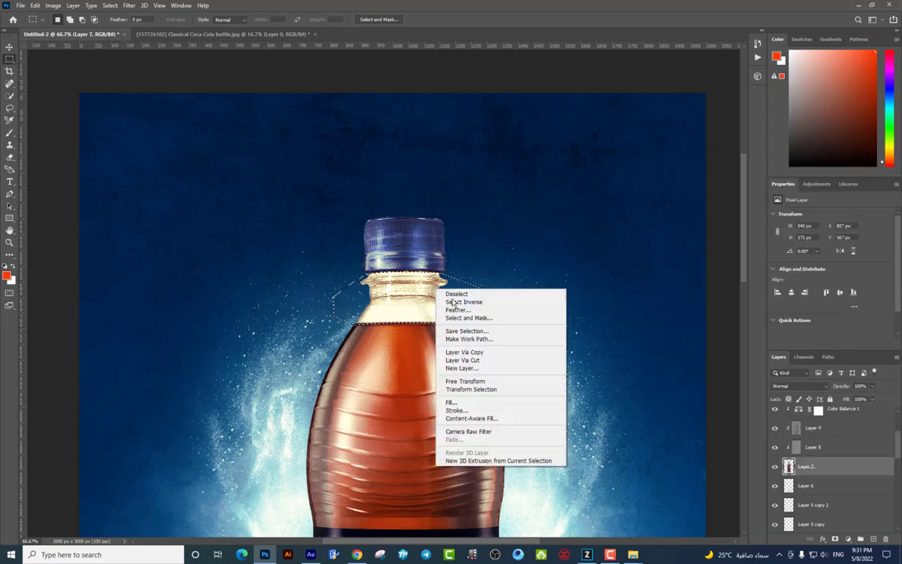
{"action": "left_click", "coordinate": [478, 361]}
{"action": "left_click", "coordinate": [10, 47]}
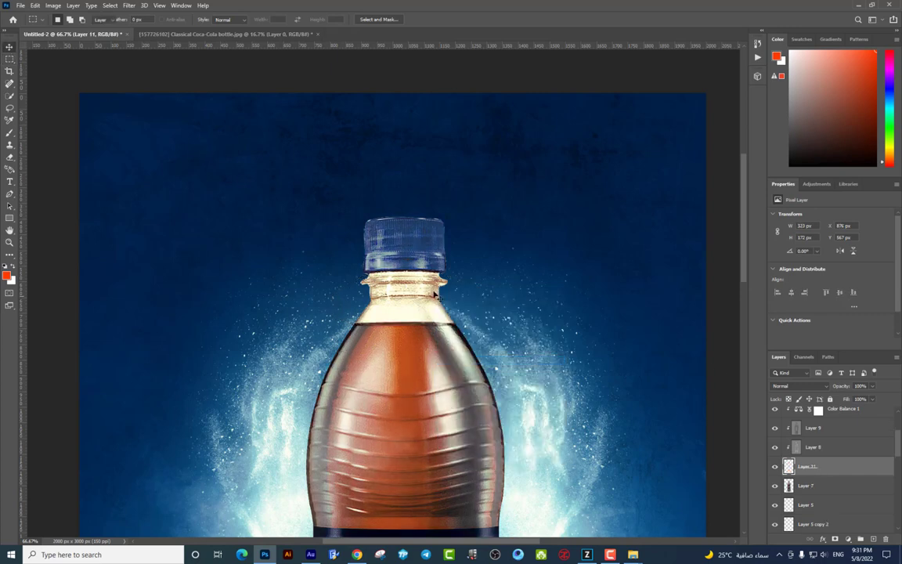
{"action": "left_click_drag", "start_coordinate": [422, 259], "coordinate": [470, 250]}
{"action": "key", "text": "ctrl+z"}
- Set the neck layer to Soft Light, duplicate it, and show Layer 10 again
{"action": "left_click", "coordinate": [815, 386]}
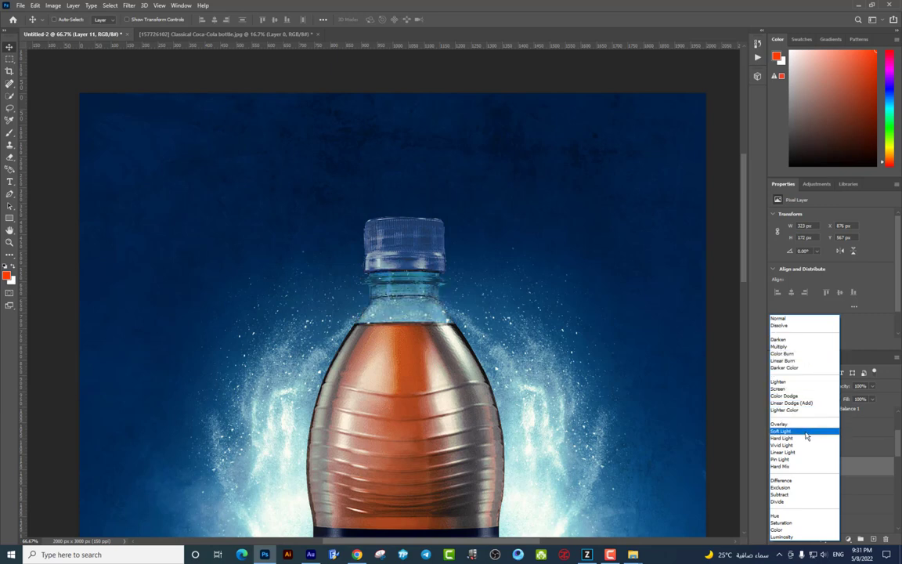
{"action": "left_click", "coordinate": [806, 430]}
{"action": "key", "text": "ctrl+minus"}
{"action": "key", "text": "ctrl+minus"}
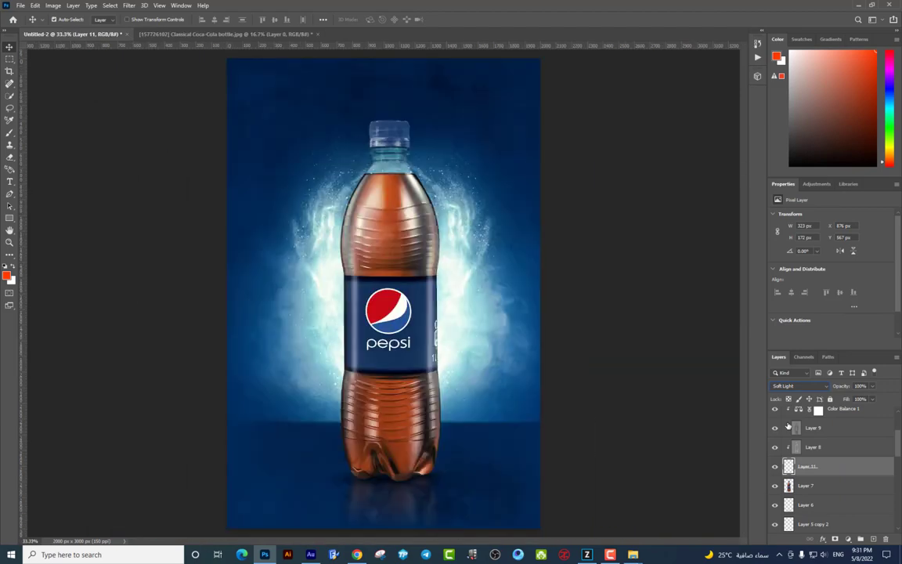
{"action": "key", "text": "ctrl+j"}
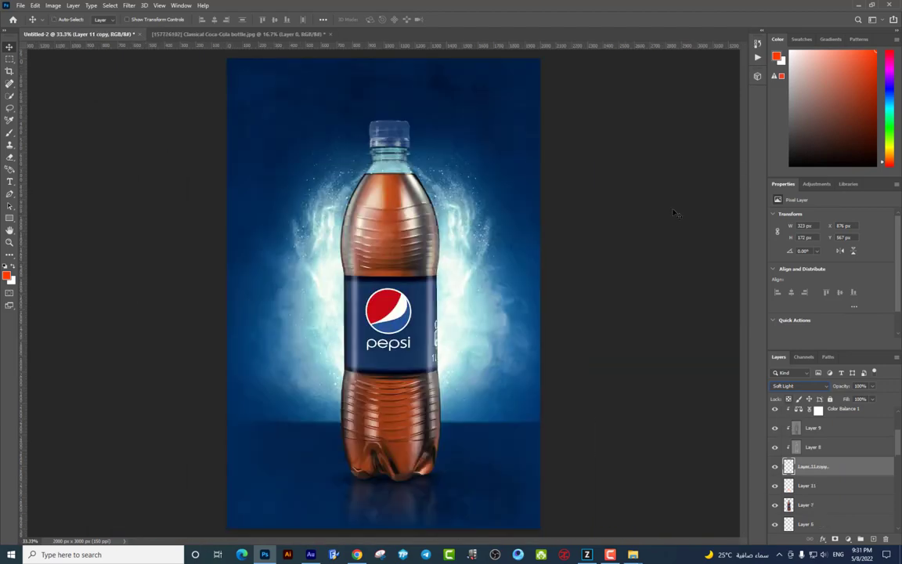
{"action": "scroll", "coordinate": [887, 419], "scroll_direction": "up", "scroll_amount": 3}
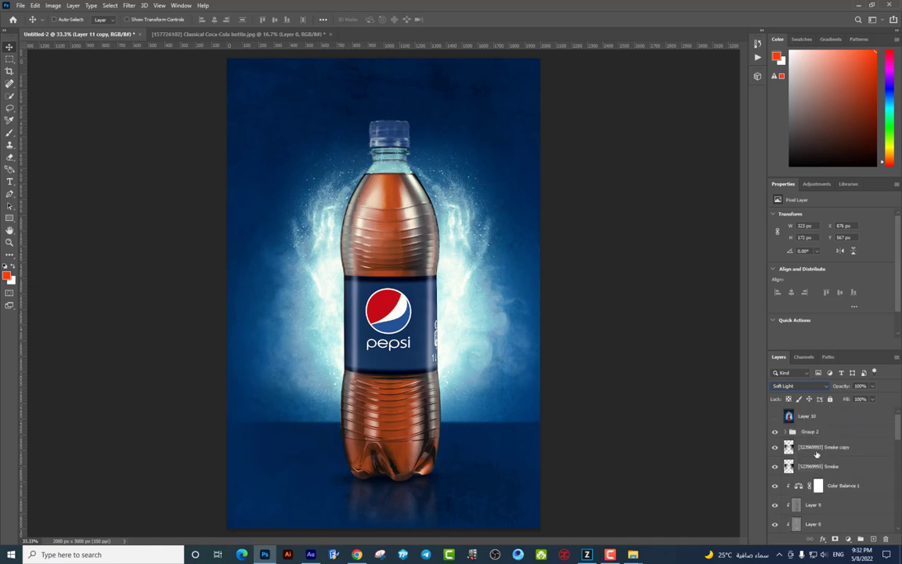
{"action": "left_click", "coordinate": [775, 416]}
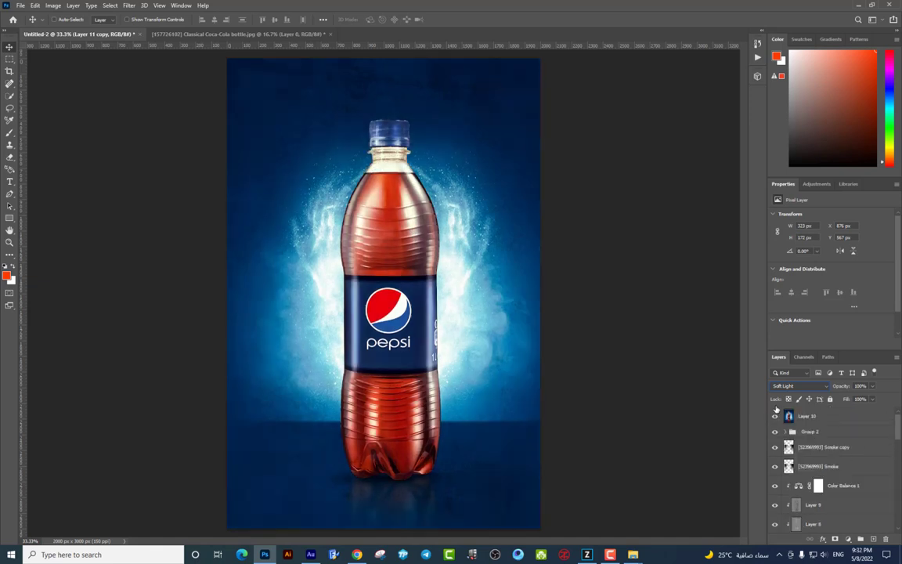